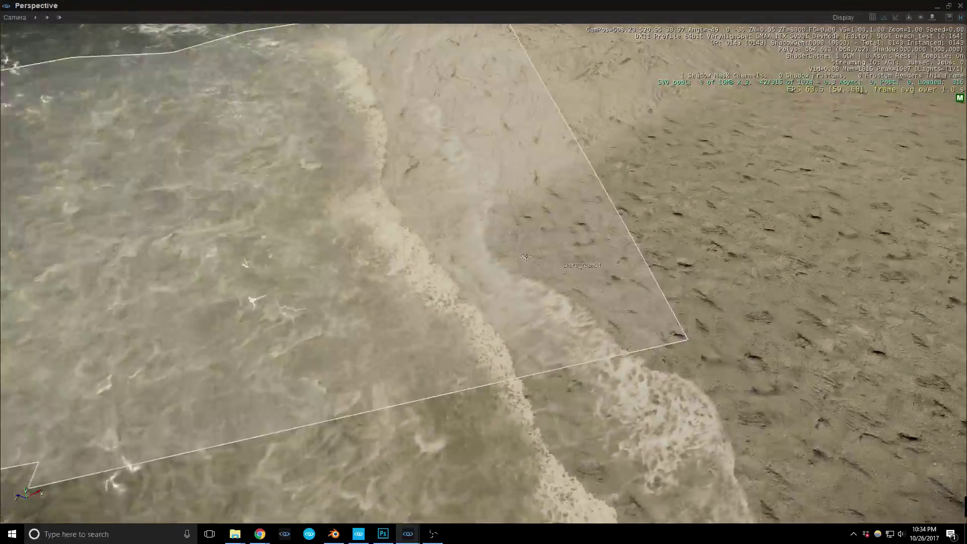
- Delete the foam meshes overlaying the shoreline to expose the bare water and sand
click(451, 252)
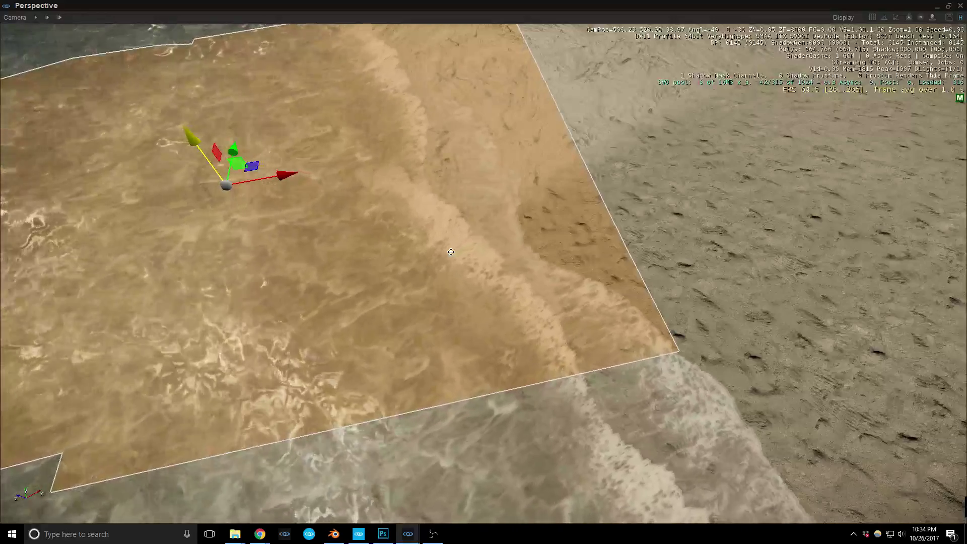
key(Delete)
click(465, 271)
key(Delete)
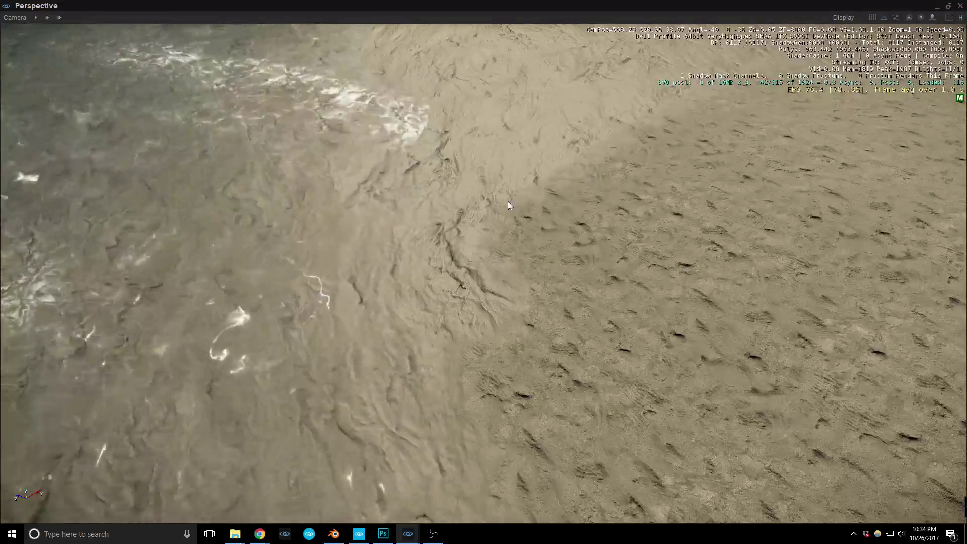
- Undo the deletion of the shoreline foam meshes
key(ctrl+z)
key(ctrl+z)
key(ctrl+z)
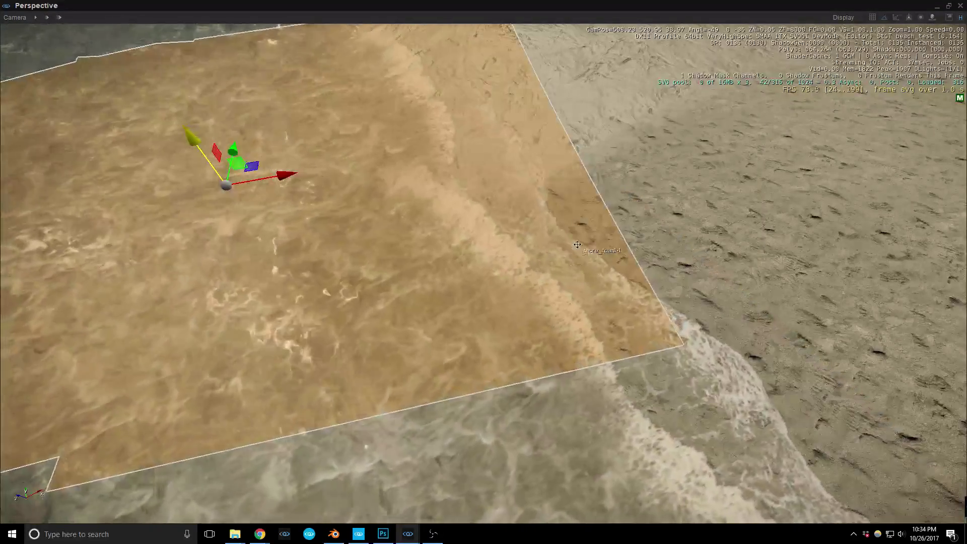
right_drag(517, 253, 523, 241)
key(ctrl+z)
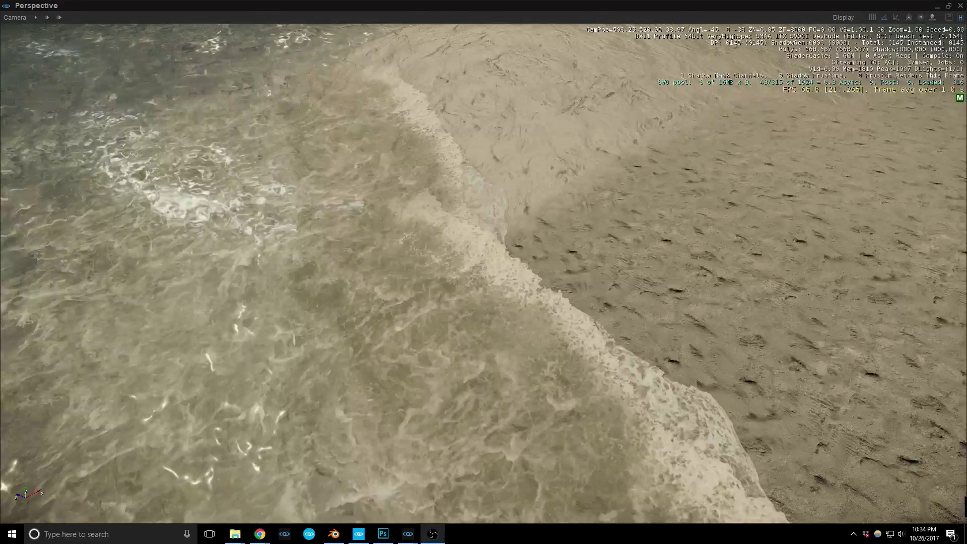
right_drag(663, 311, 661, 304)
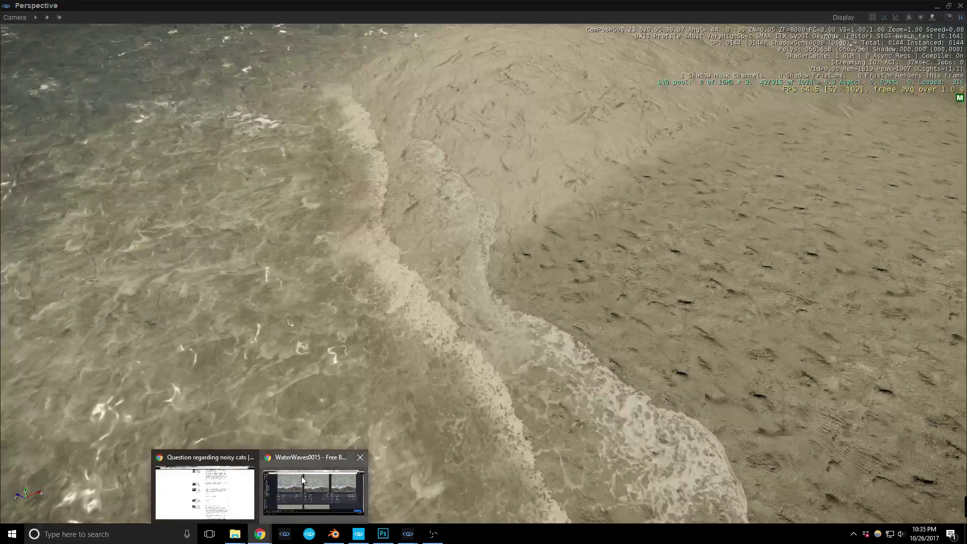
- Switch to the browser and examine the WaterWaves0015 shoreline photos and the foam search results on textures.com
click(260, 534)
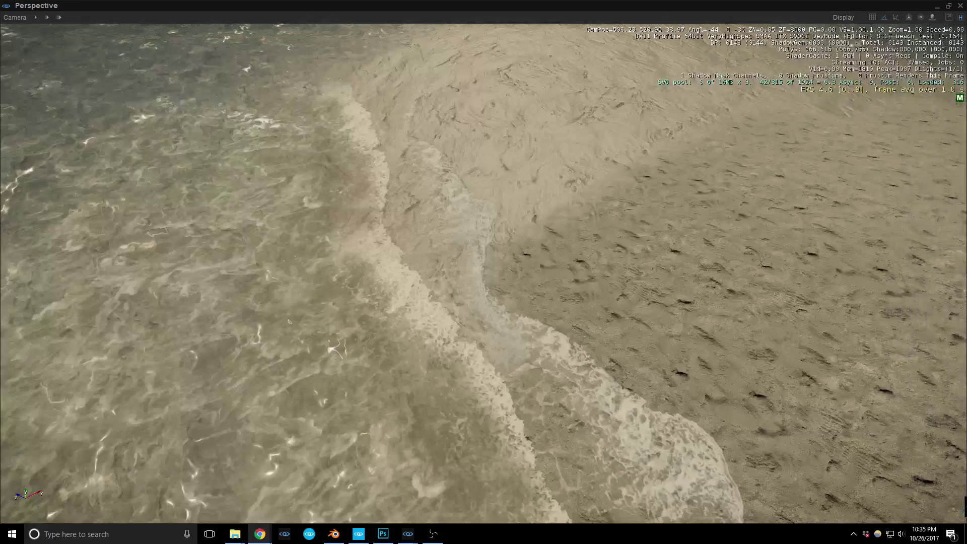
mouse_move(639, 209)
right_down()
mouse_move(660, 209)
mouse_move(650, 209)
right_up()
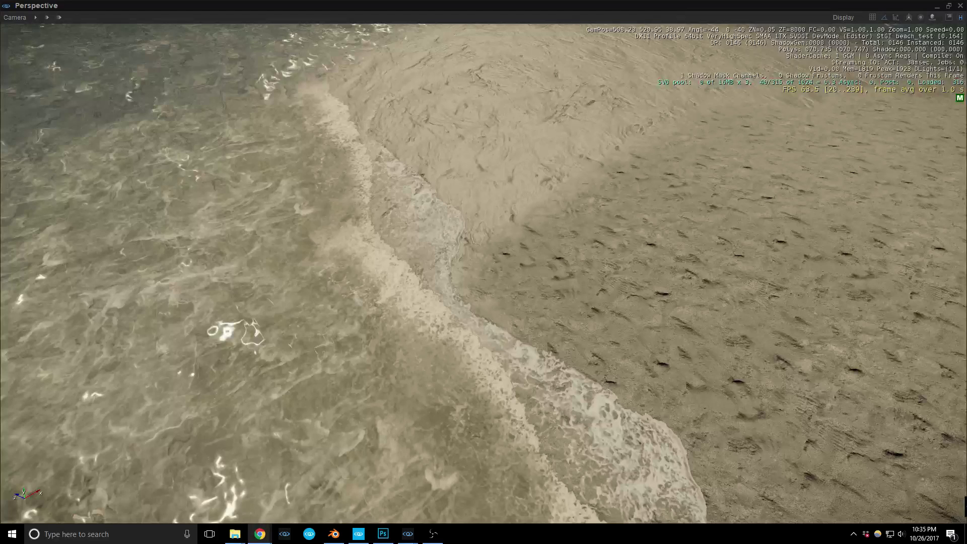
drag(966, 92, 308, 94)
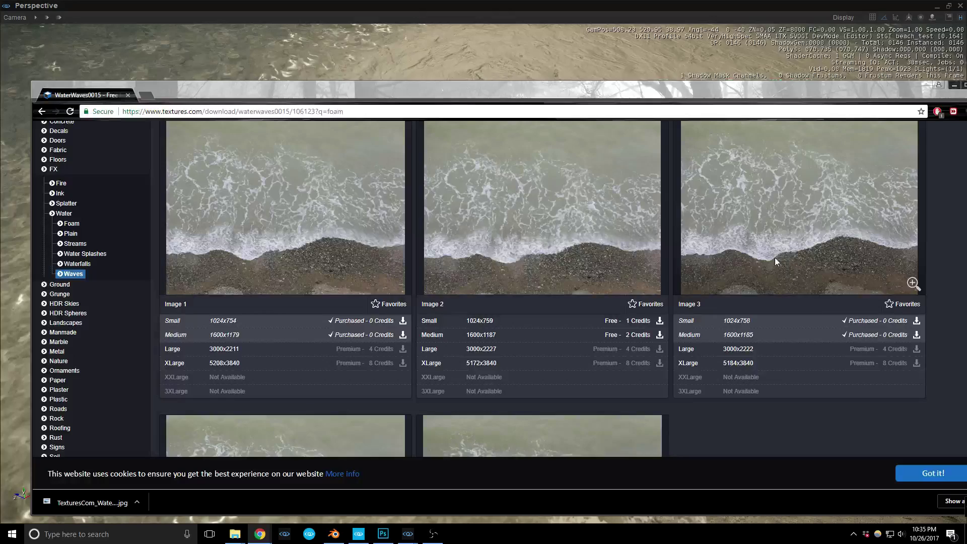
drag(433, 90, 966, 100)
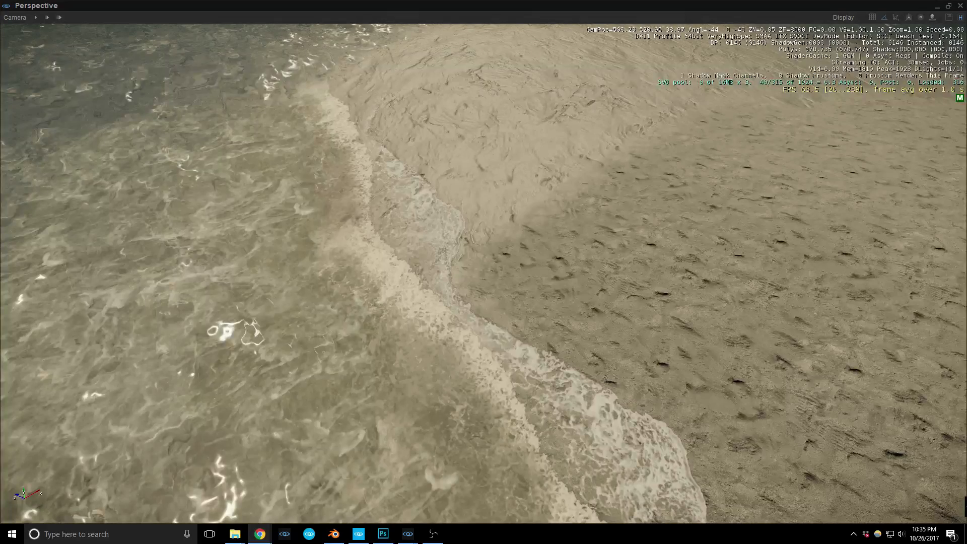
drag(966, 100, 512, 71)
scroll(877, 245, up, 6)
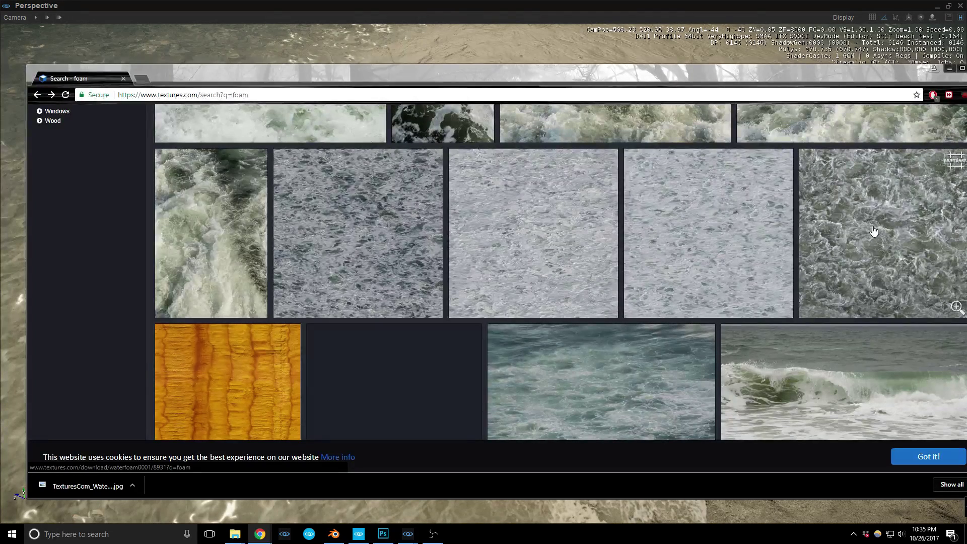
drag(569, 70, 966, 98)
right_drag(608, 217, 437, 218)
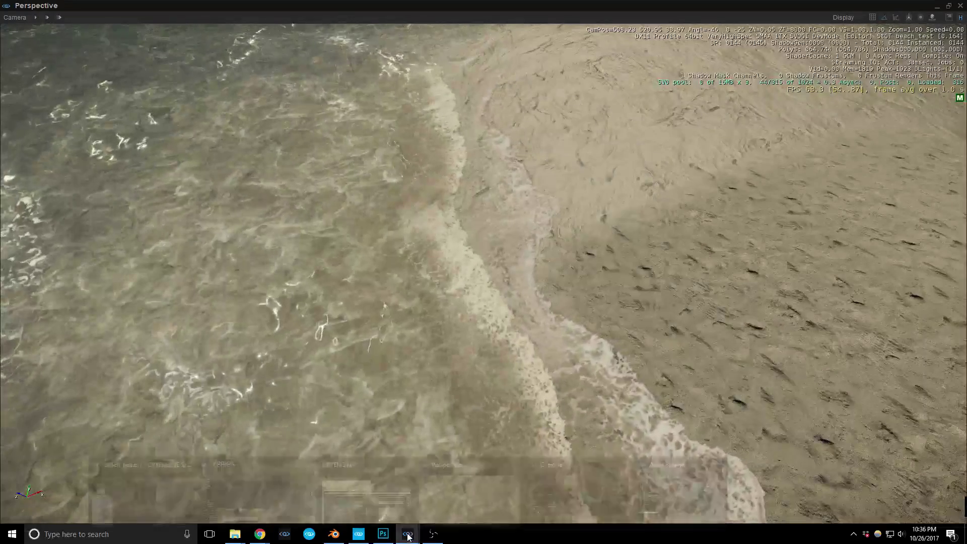
- Inspect the diffuse textures of the foam3, foam2 and foam1 sub-materials of shore_foam1 in the Material Editor
mouse_move(408, 533)
click(347, 486)
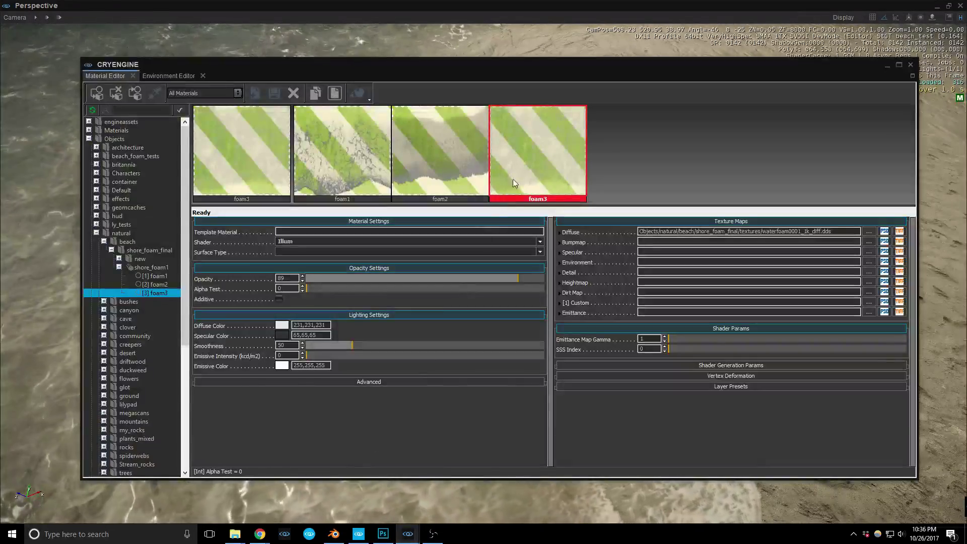
click(530, 156)
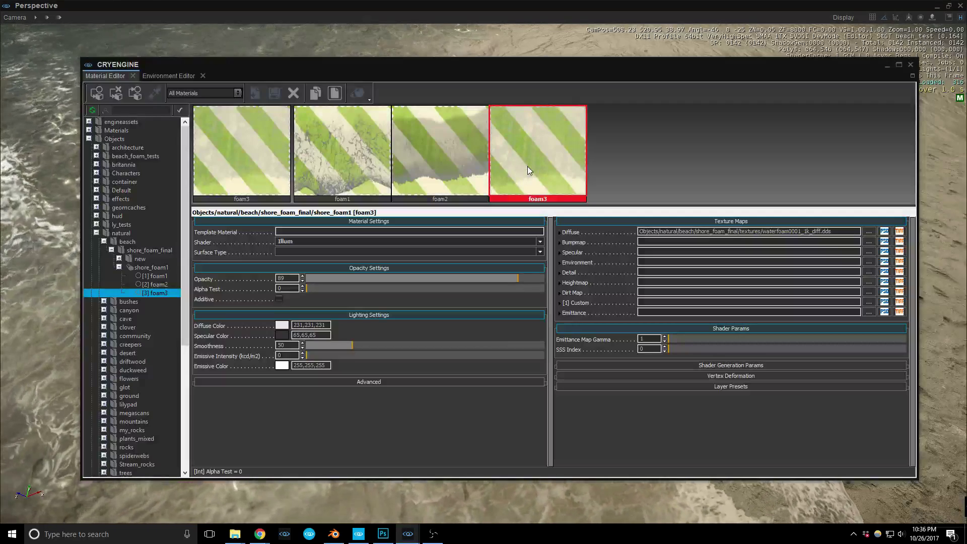
mouse_move(867, 235)
drag(631, 68, 483, 67)
mouse_move(719, 236)
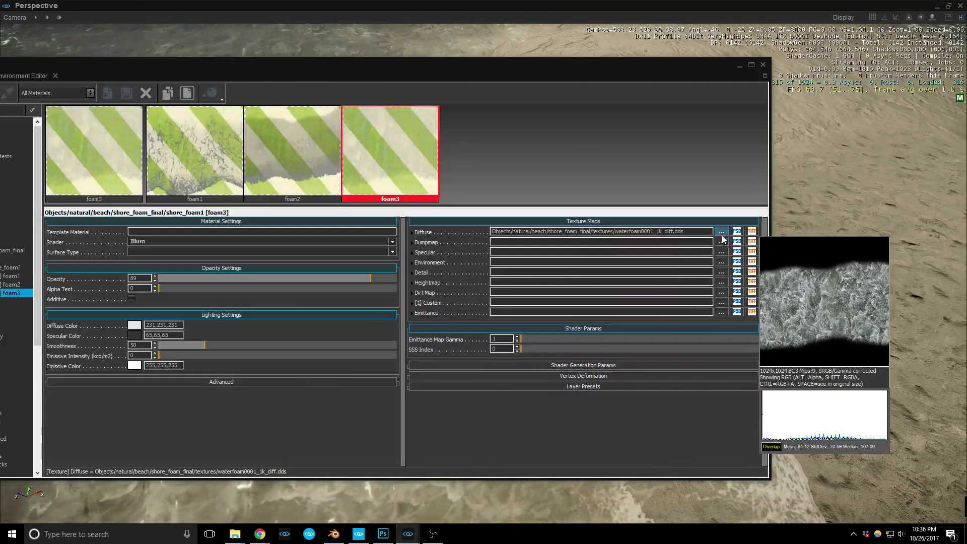
click(297, 161)
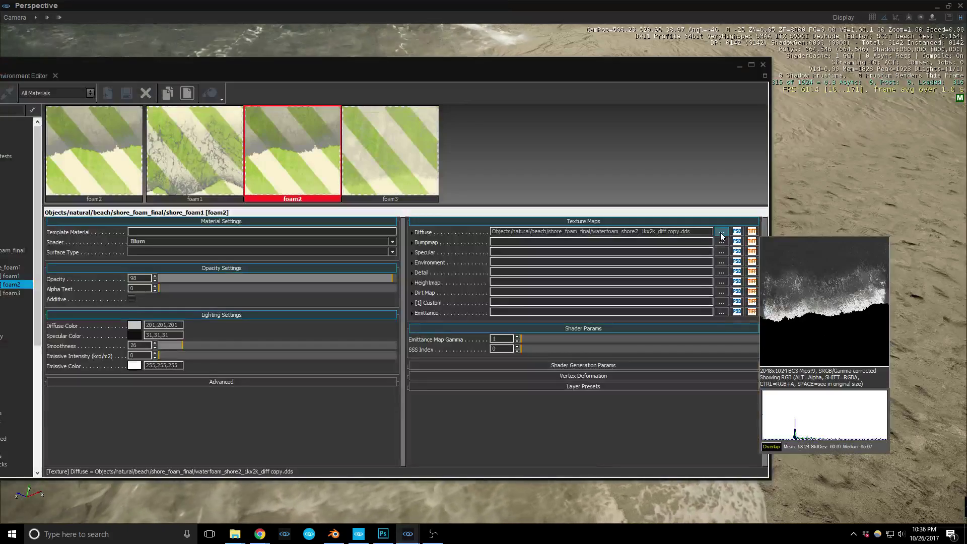
click(197, 161)
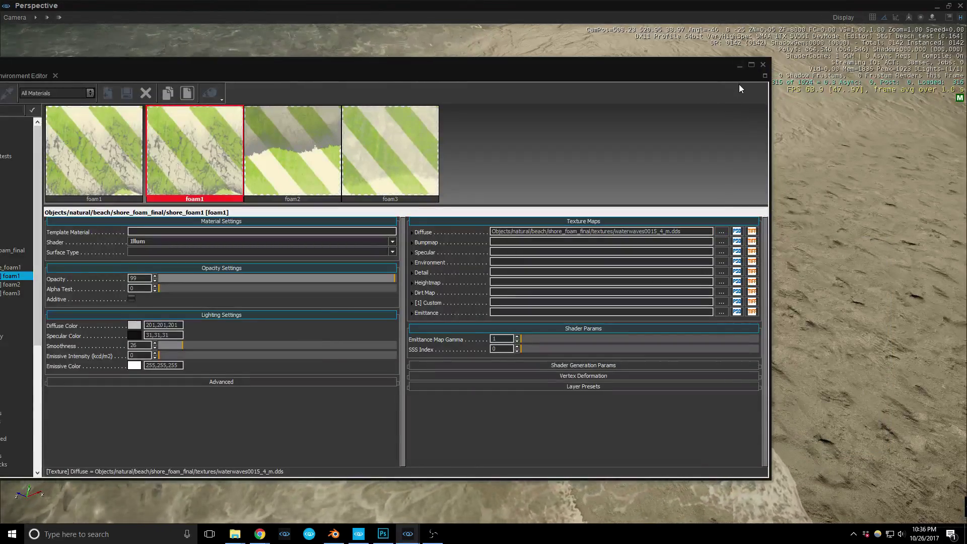
click(739, 66)
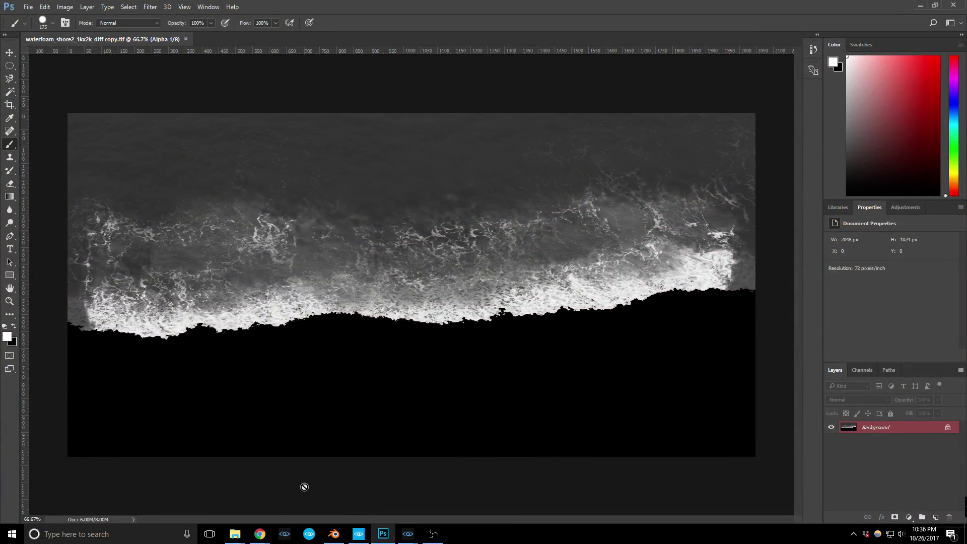
- Open TexturesCom_WaterWaves0015_3_M.jpg in Photoshop and select the pebble beach below the foam with the Magic Wand
mouse_move(234, 538)
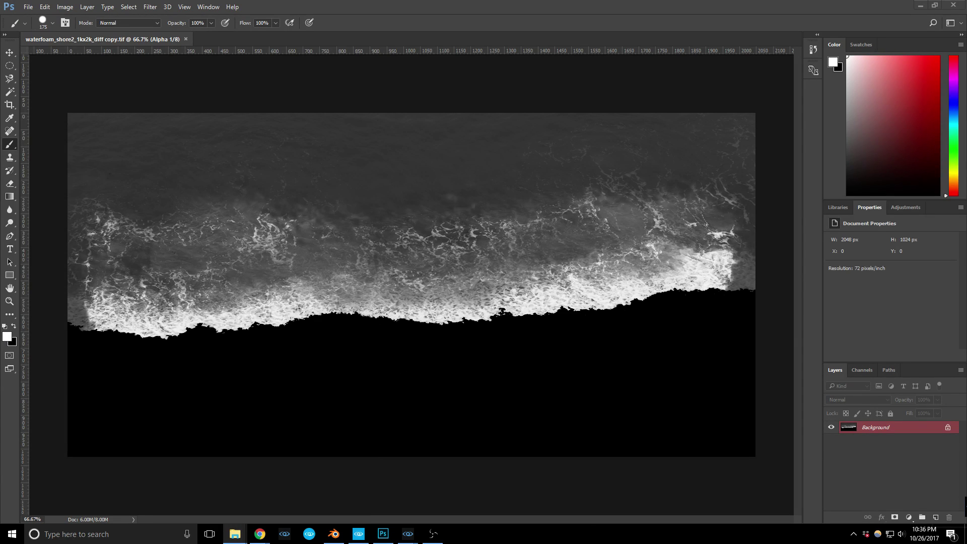
drag(438, 77, 349, 42)
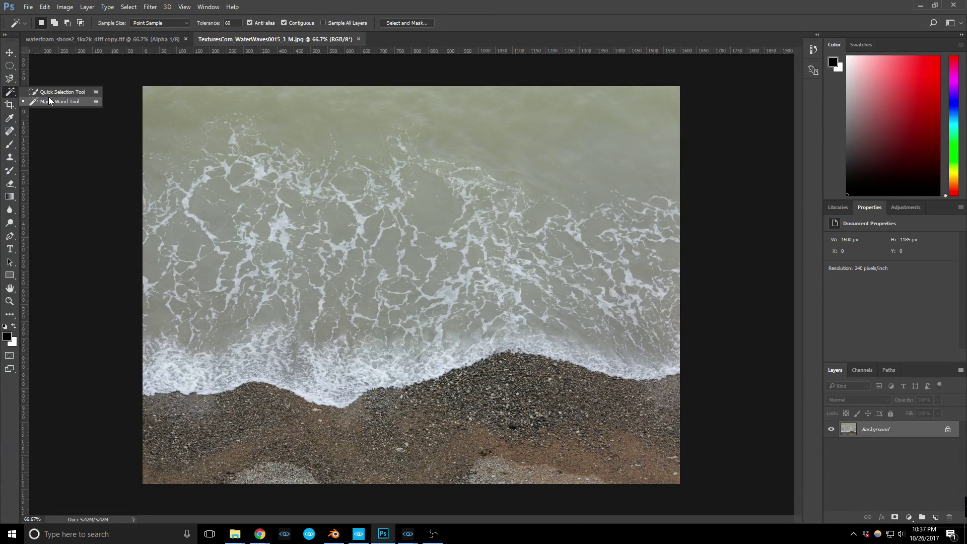
click(51, 101)
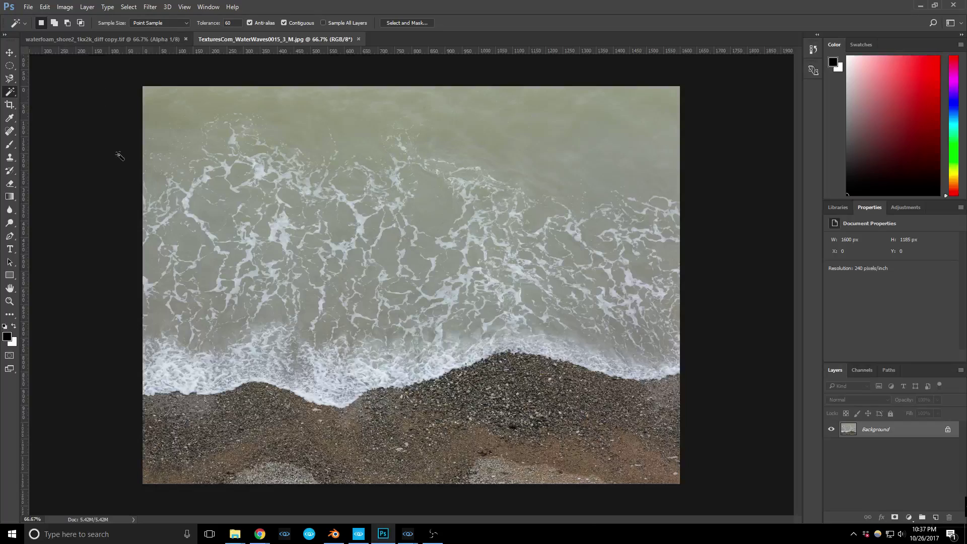
click(260, 422)
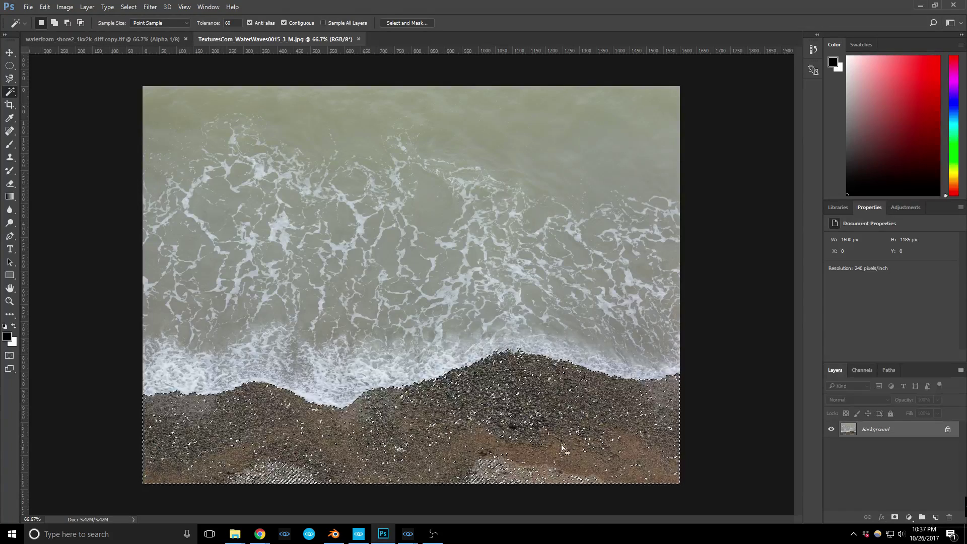
- Show the beach selection as a Quick Mask and check the pebbles for leftover masked specks
click(9, 356)
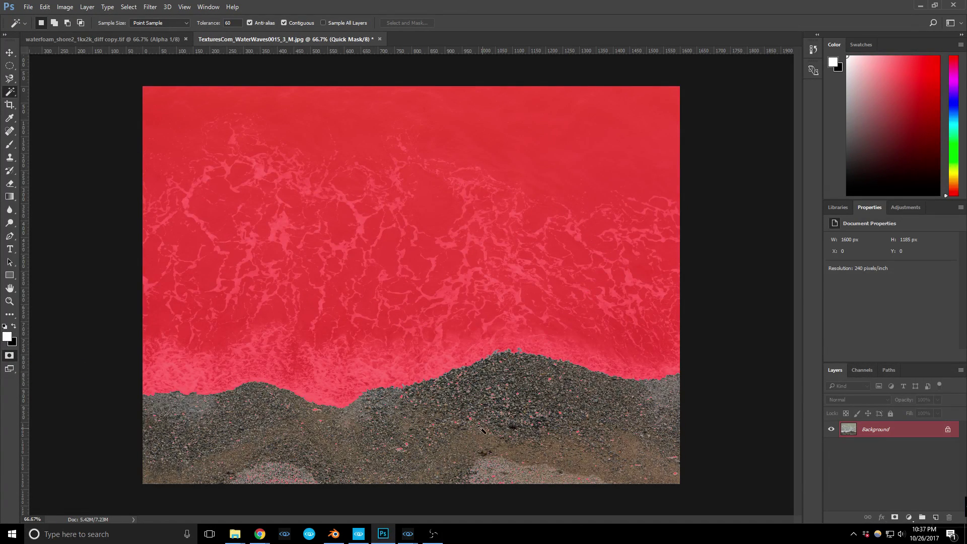
key(ctrl+plus)
key(ctrl+plus)
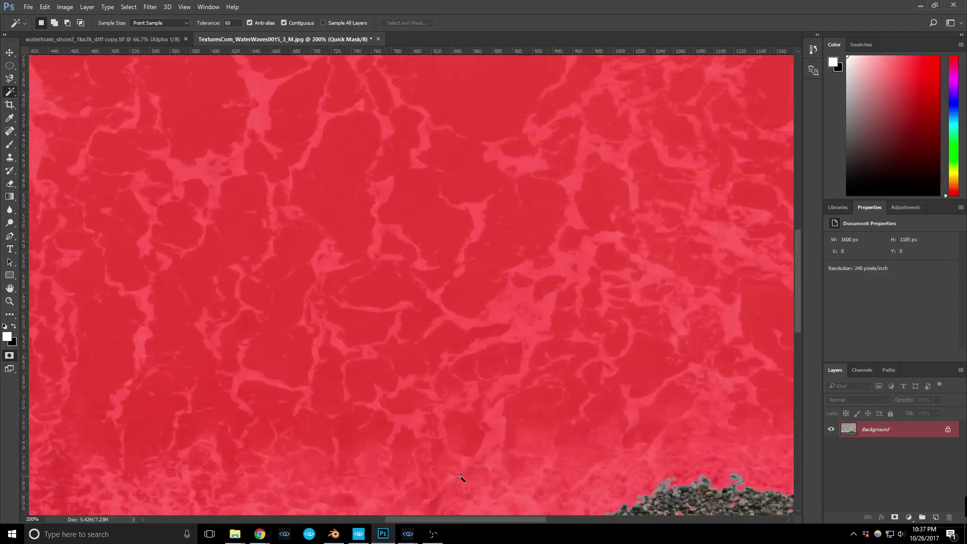
drag(441, 413, 496, 166)
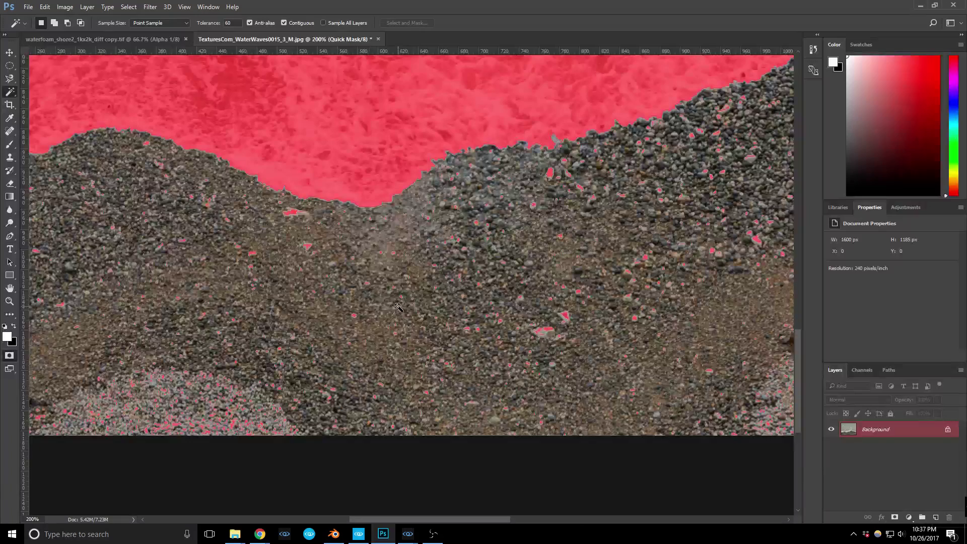
key(ctrl+minus)
key(ctrl+minus)
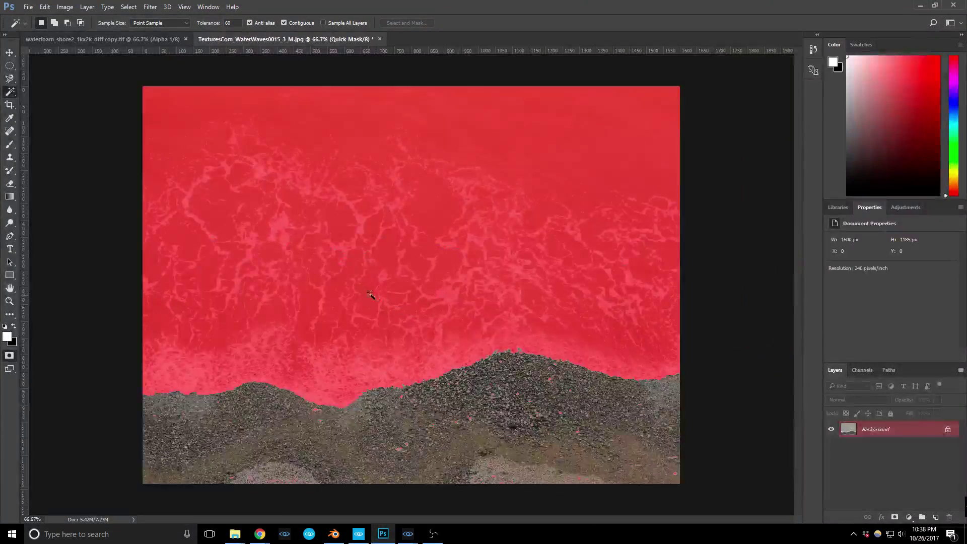
- Paint over the leftover red specks across the pebble beach in the Quick Mask with a hard white 175 px brush, and check the resulting selection
click(9, 145)
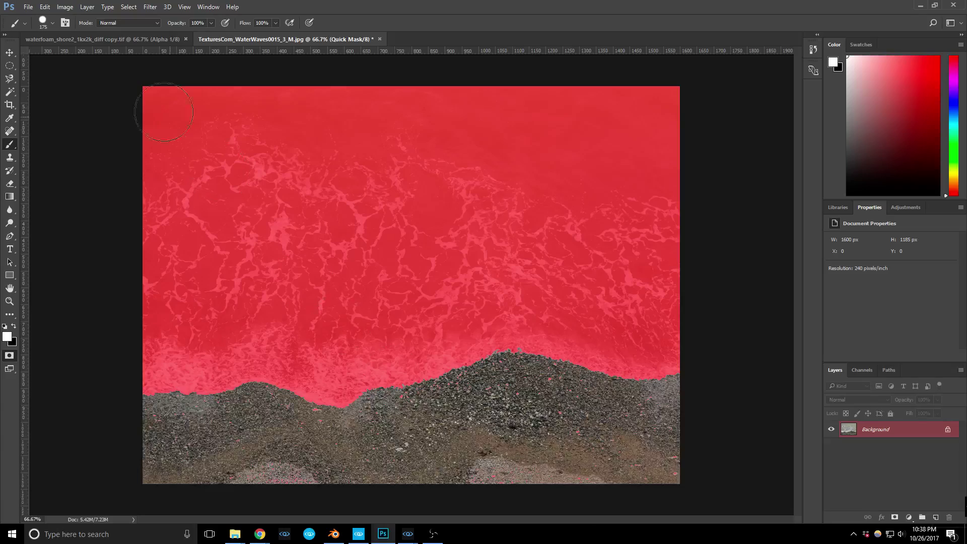
click(53, 23)
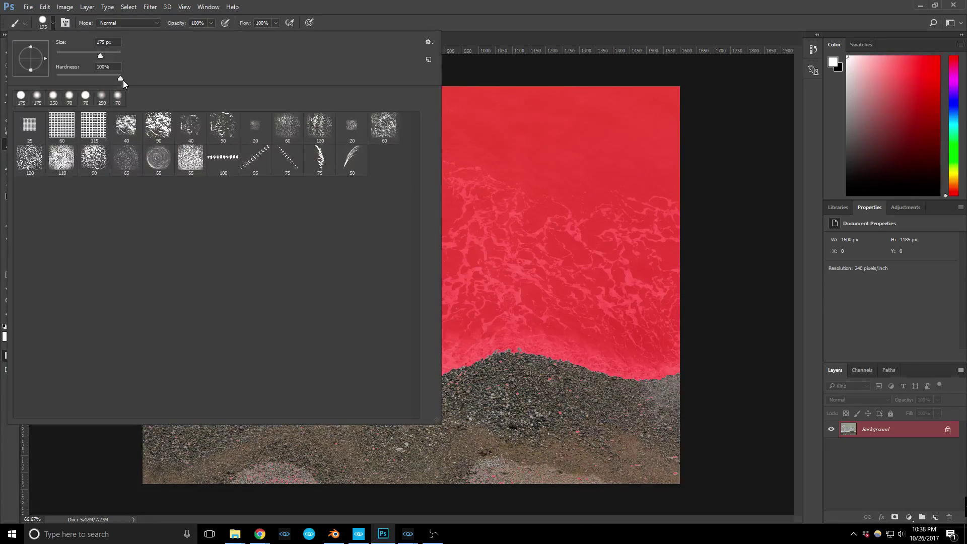
click(394, 9)
key(ctrl+plus)
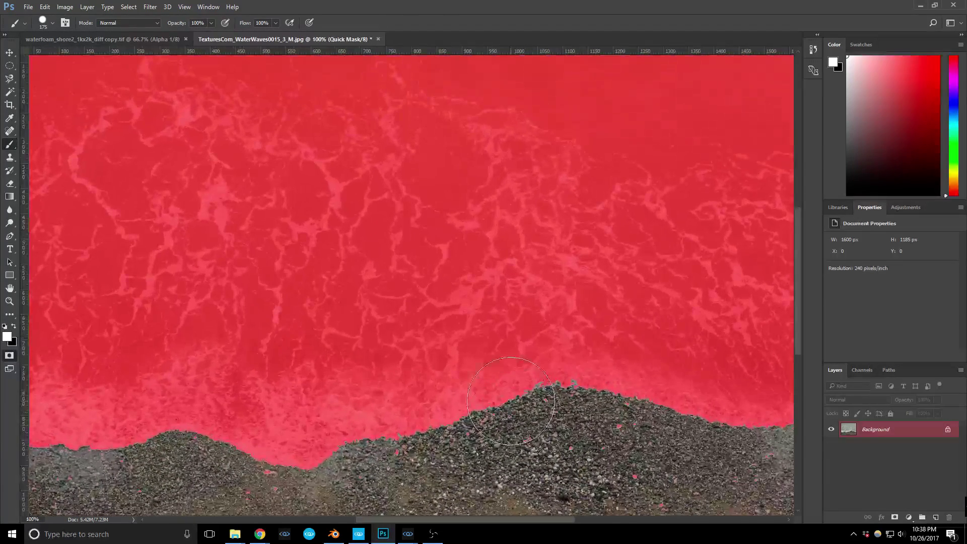
drag(537, 277, 543, 268)
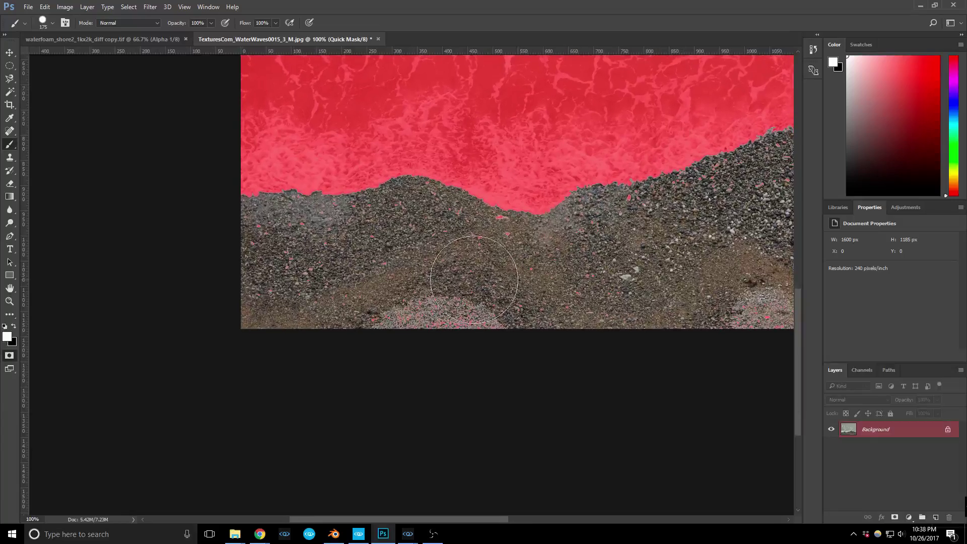
mouse_move(452, 262)
mouse_down()
mouse_move(238, 248)
mouse_move(346, 250)
mouse_move(428, 295)
mouse_move(517, 283)
mouse_up()
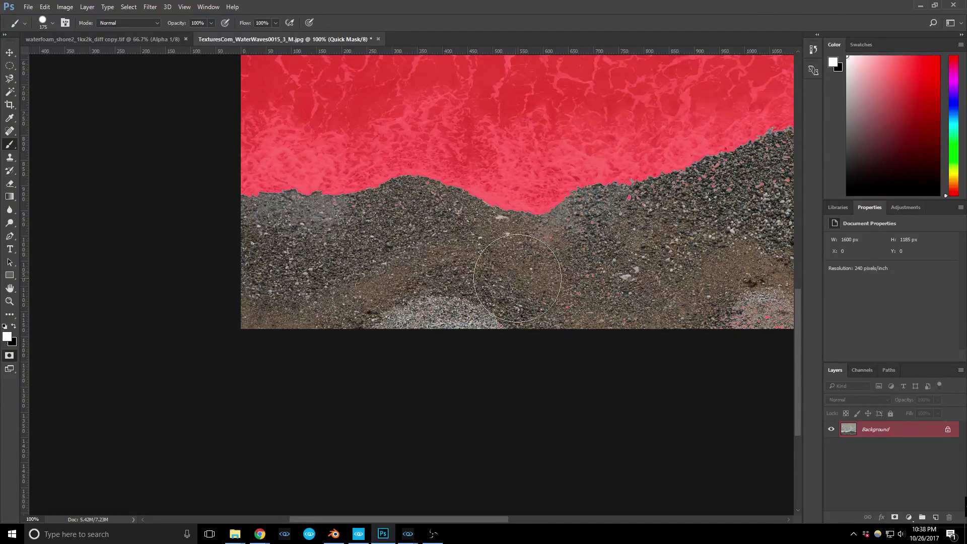
drag(548, 235, 208, 223)
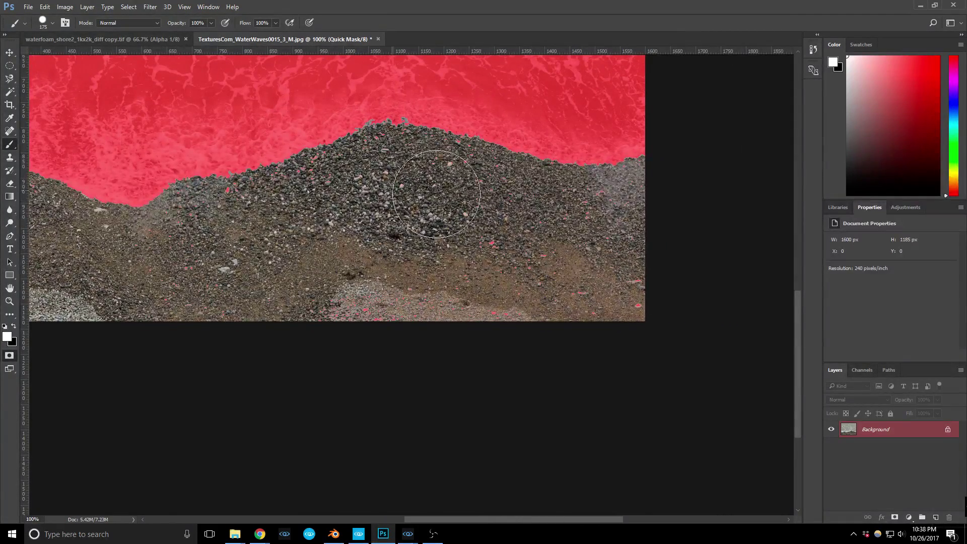
mouse_move(430, 192)
mouse_down()
mouse_move(469, 261)
mouse_move(629, 281)
mouse_move(605, 320)
mouse_move(339, 223)
mouse_move(236, 227)
mouse_move(221, 237)
mouse_move(263, 308)
mouse_move(560, 244)
mouse_up()
drag(376, 232, 694, 247)
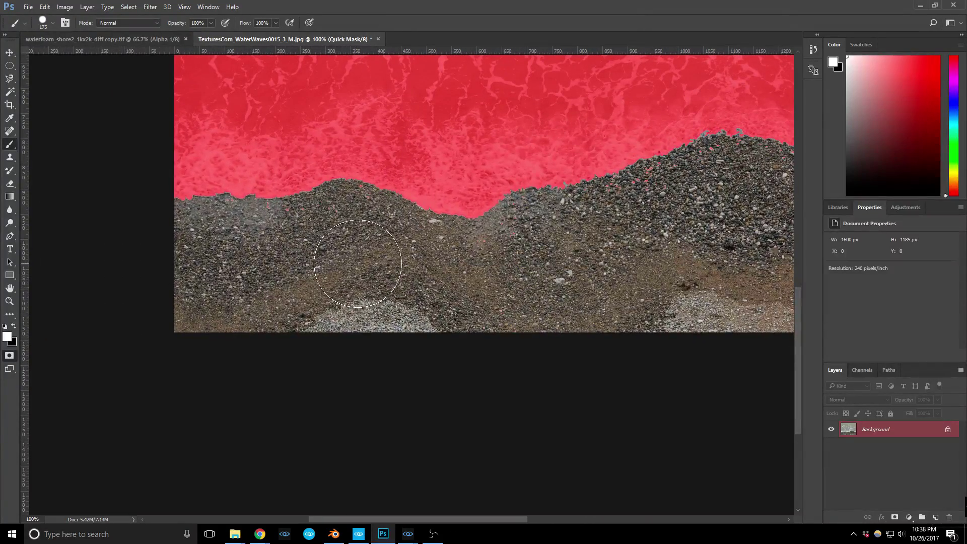
drag(552, 265, 382, 287)
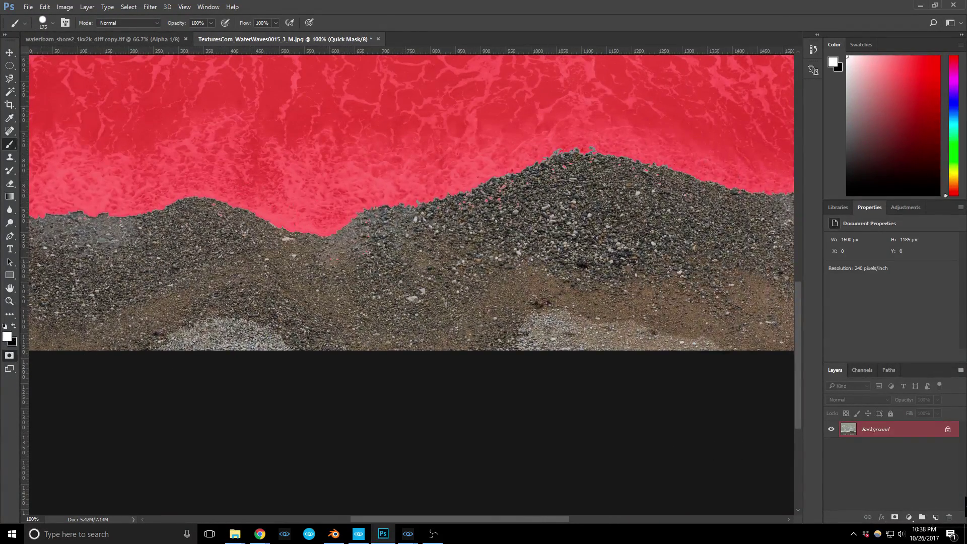
click(10, 356)
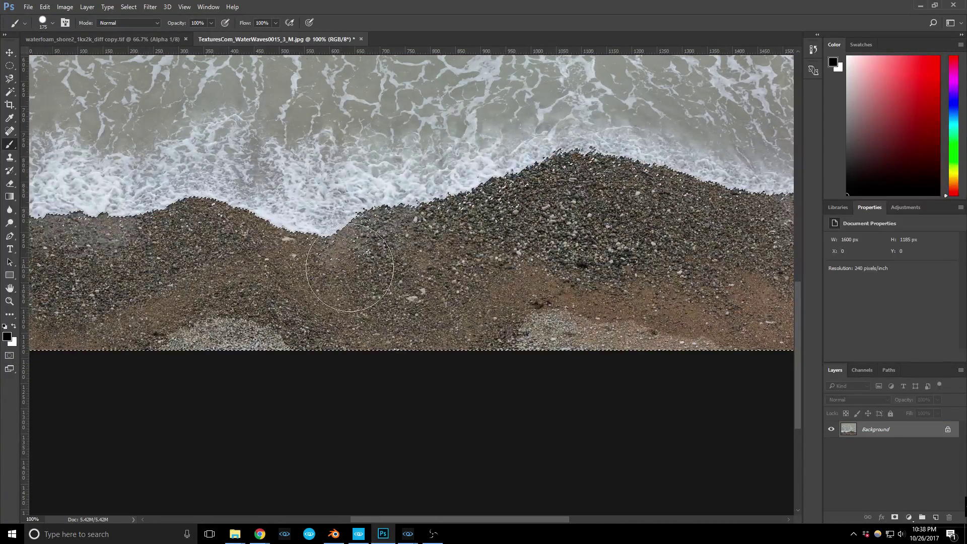
click(10, 356)
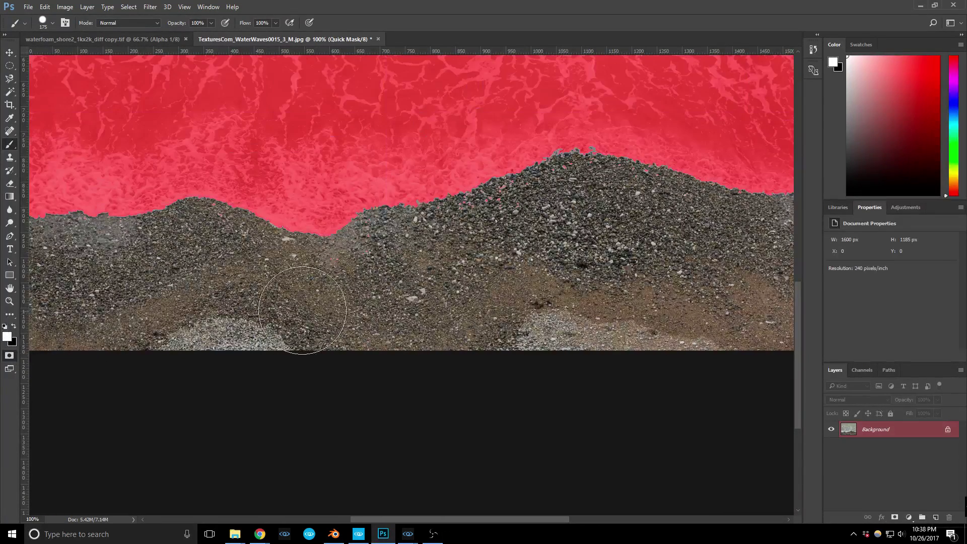
- Finish painting the beach in the Quick Mask, convert it to a selection and invert that selection to cover the water and foam
mouse_move(355, 279)
mouse_down()
mouse_move(373, 271)
mouse_move(370, 289)
mouse_up()
click(10, 355)
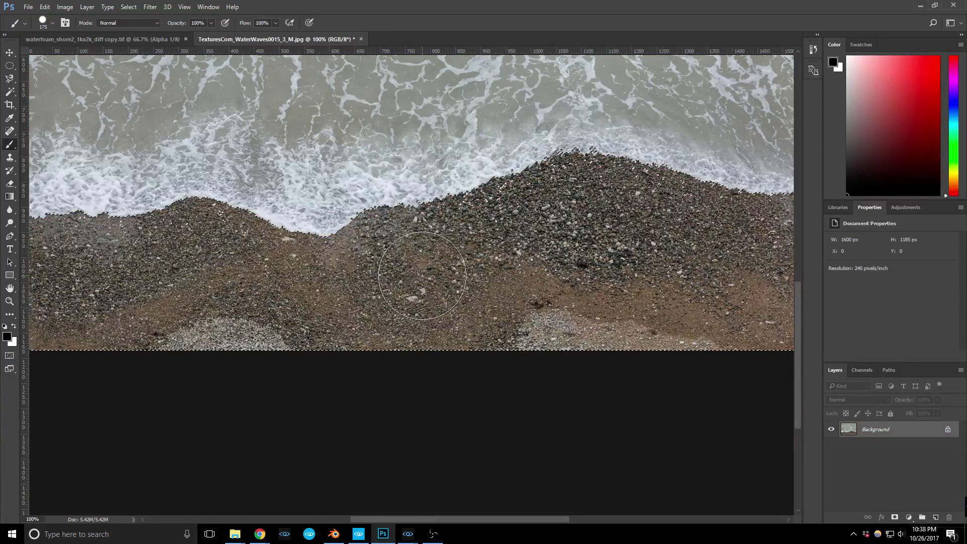
key(ctrl+minus)
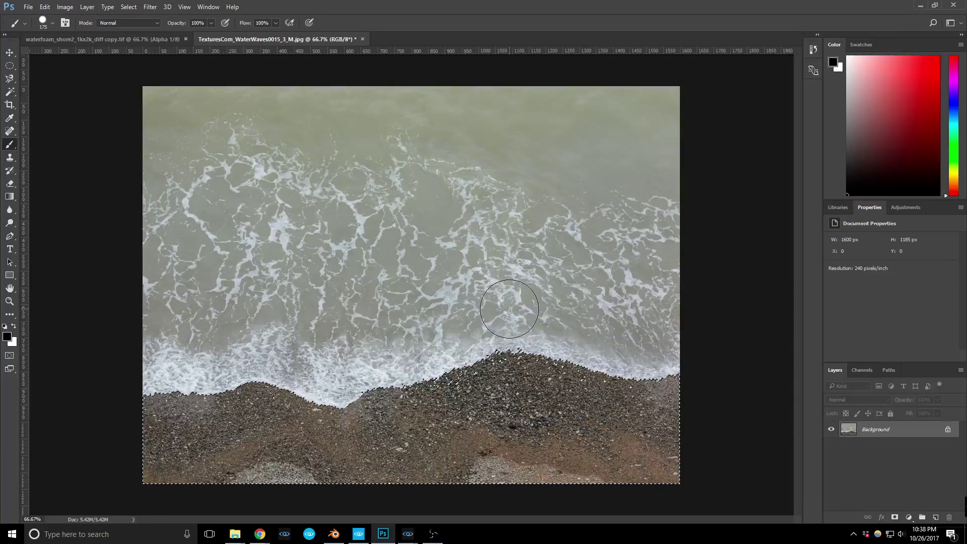
key(ctrl+shift+i)
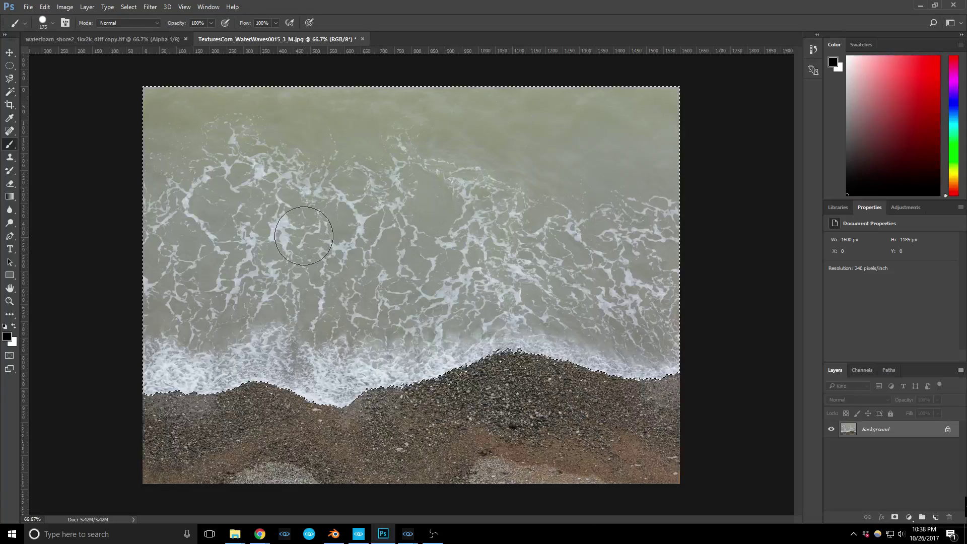
- Copy the selected water and foam to a new layer and hide the Background layer
click(12, 92)
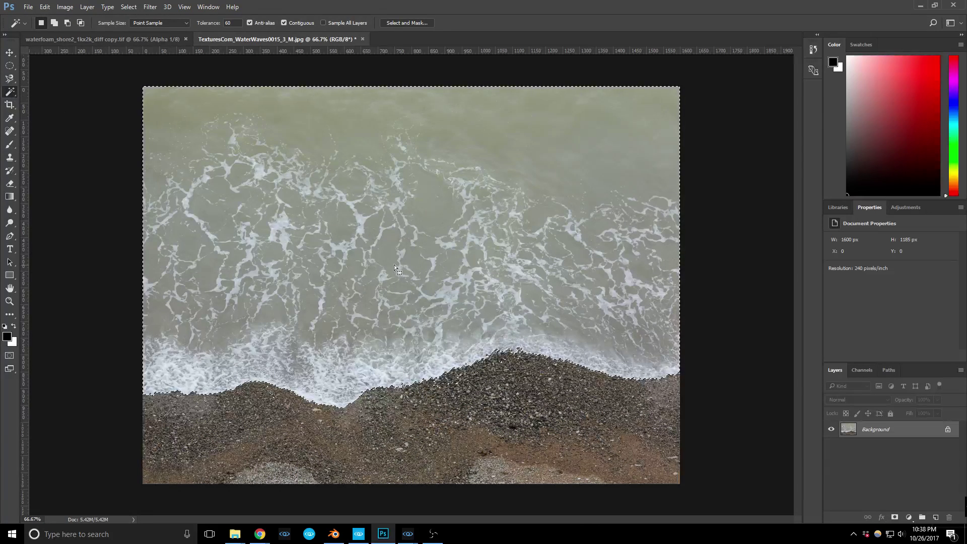
right_click(355, 239)
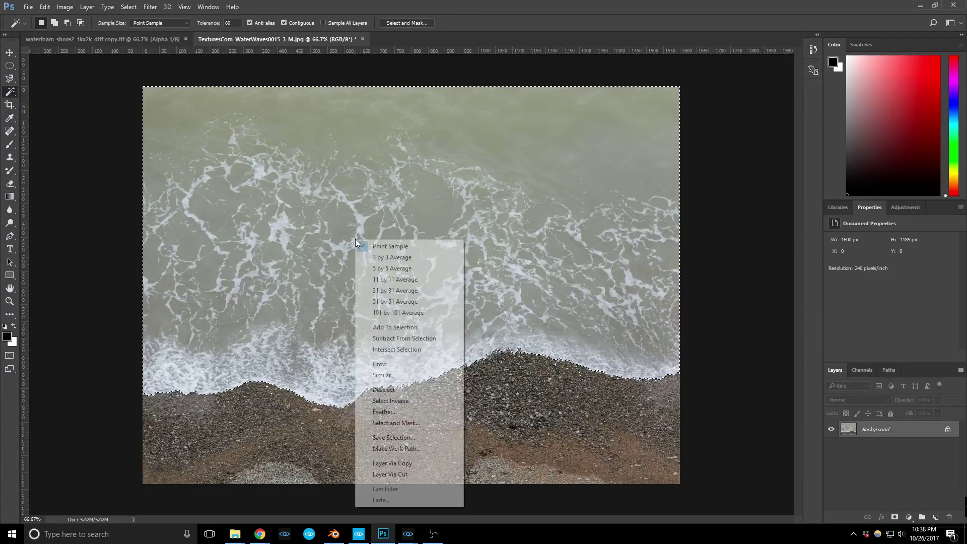
click(408, 463)
click(831, 445)
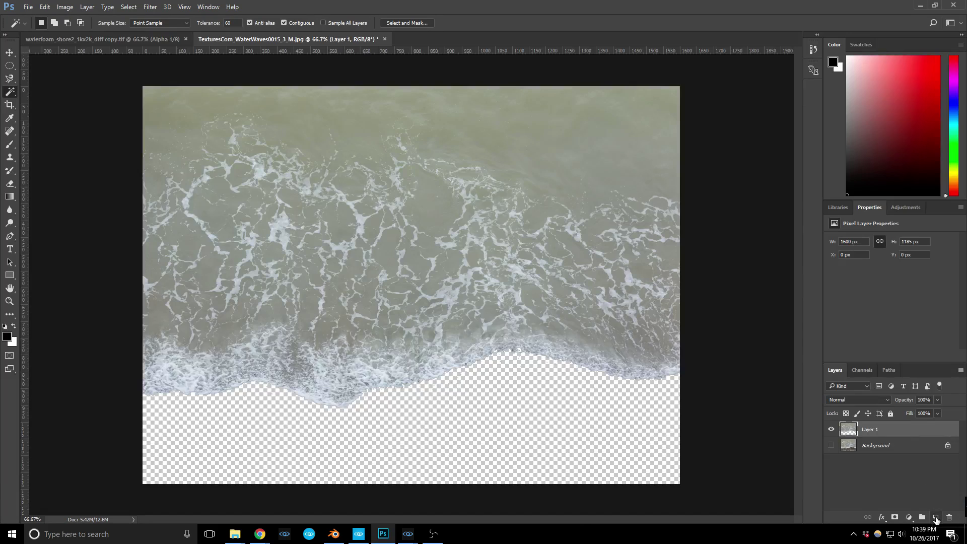
- Add a new layer beneath the water layer and fill it with black at 100% opacity
click(935, 517)
drag(876, 443, 871, 452)
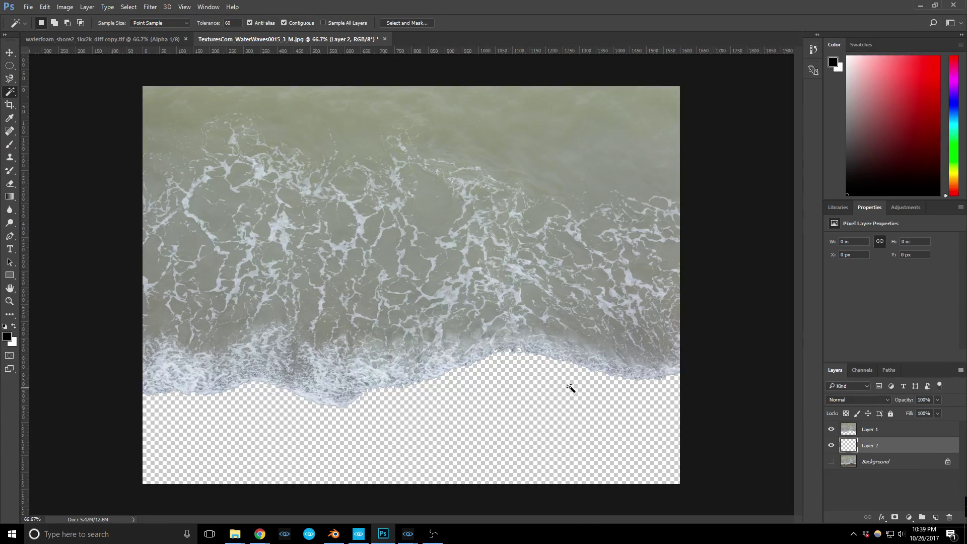
key(shift+F5)
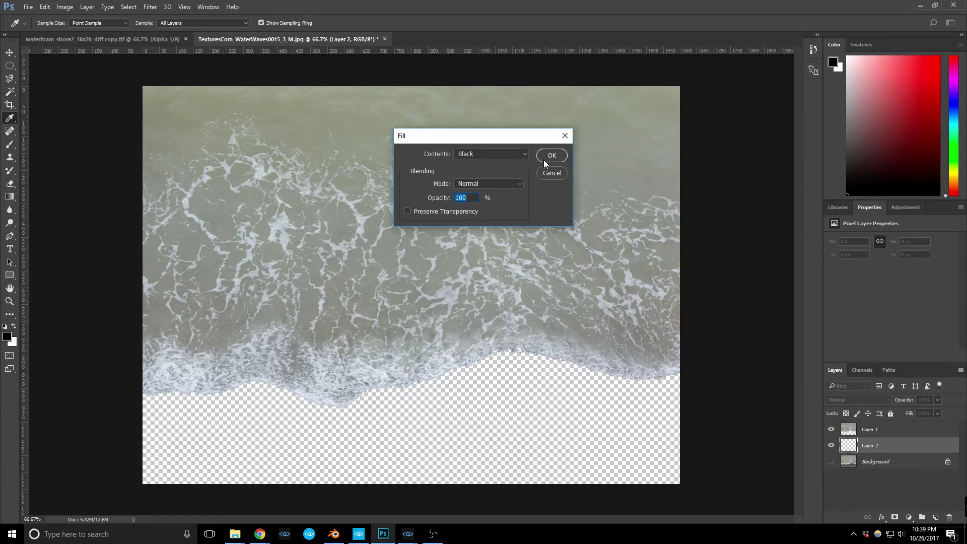
click(550, 155)
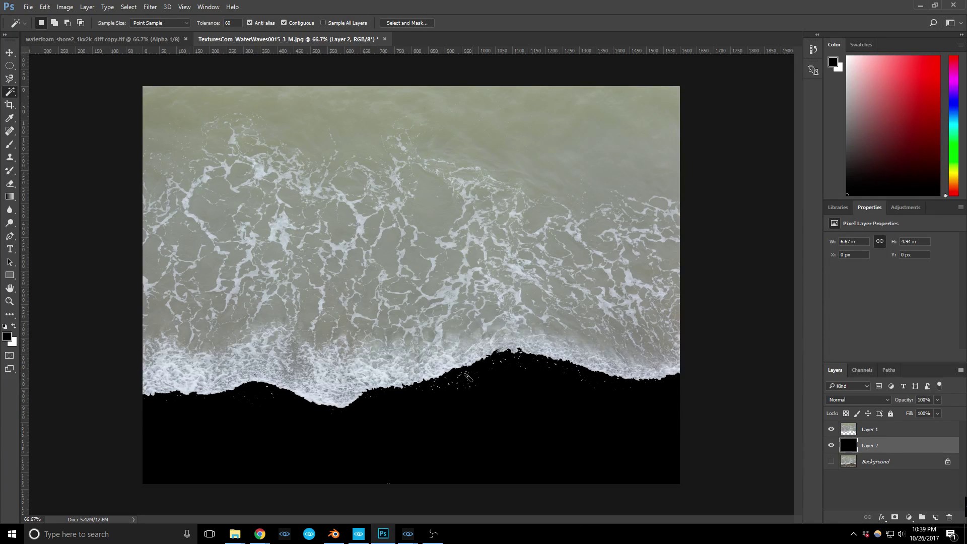
- Paint over the light specks below the foam edge on Layer 1 with a black 175 px brush
click(866, 433)
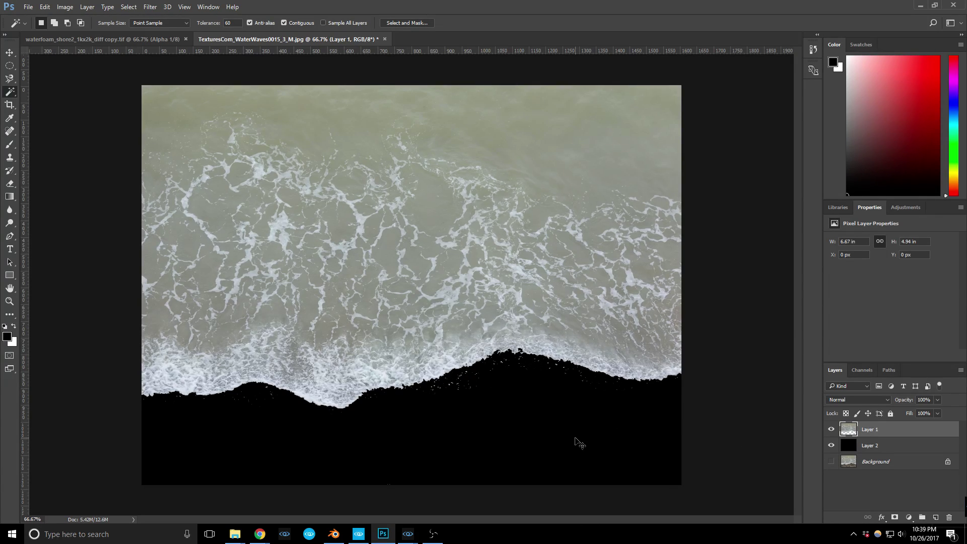
key(ctrl+1)
drag(443, 365, 413, 211)
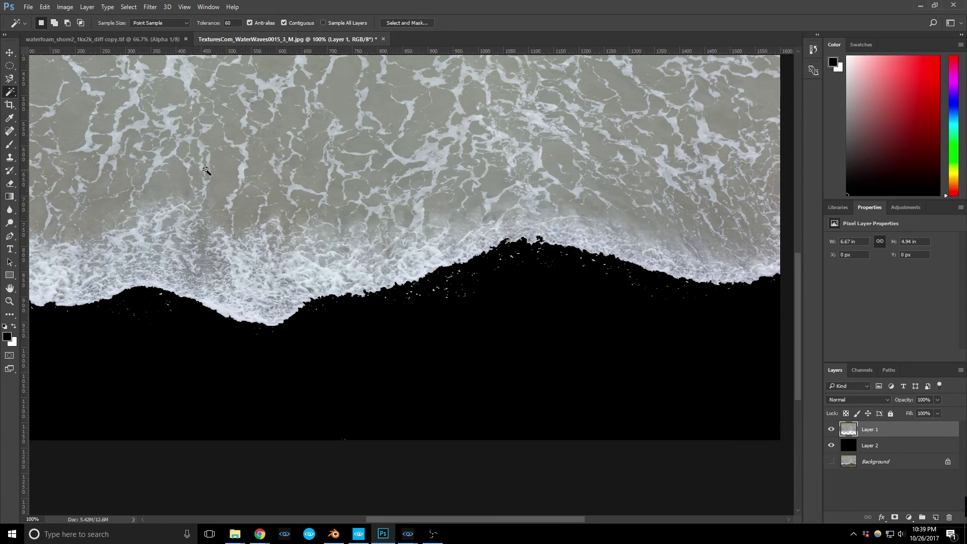
click(14, 147)
mouse_move(505, 301)
mouse_down()
mouse_move(531, 283)
mouse_move(693, 333)
mouse_move(598, 328)
mouse_up()
key(ctrl+z)
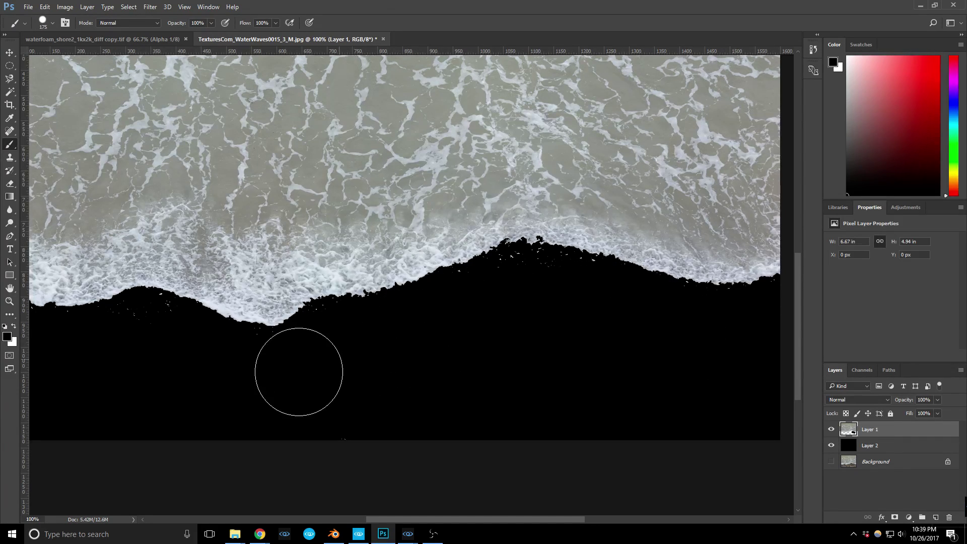
mouse_move(125, 348)
mouse_down()
mouse_move(380, 357)
mouse_move(427, 339)
mouse_up()
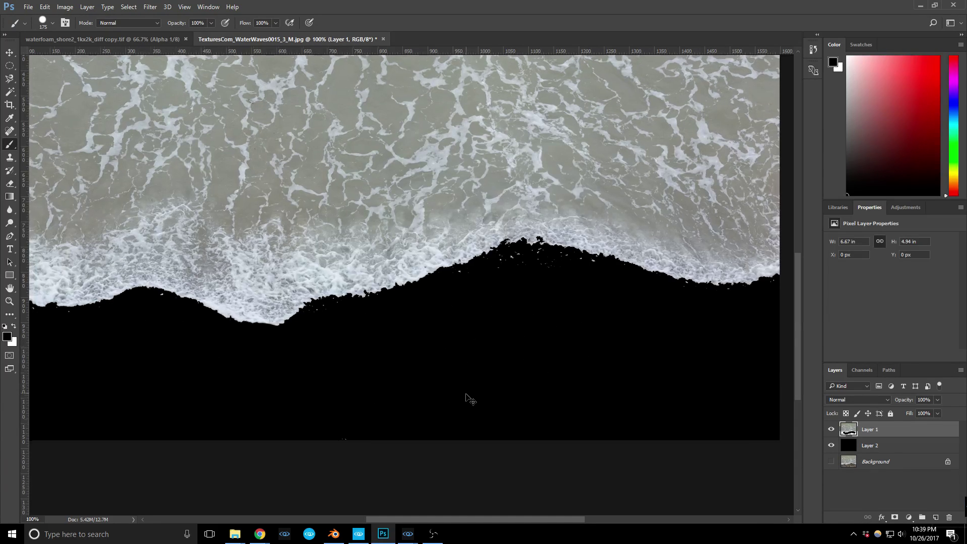
key(ctrl+minus)
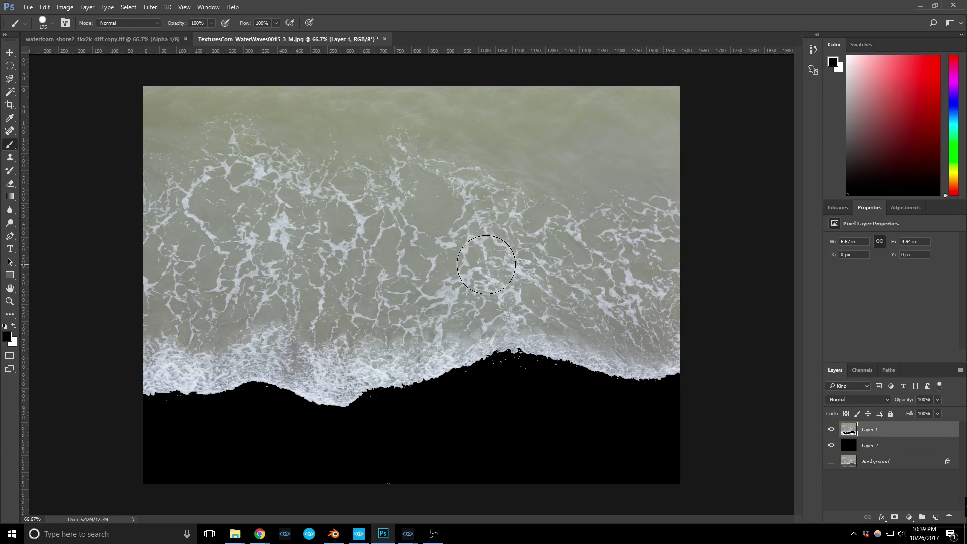
- Duplicate Layer 1 and Layer 2 together and merge the two copies into one layer
shift+click(876, 448)
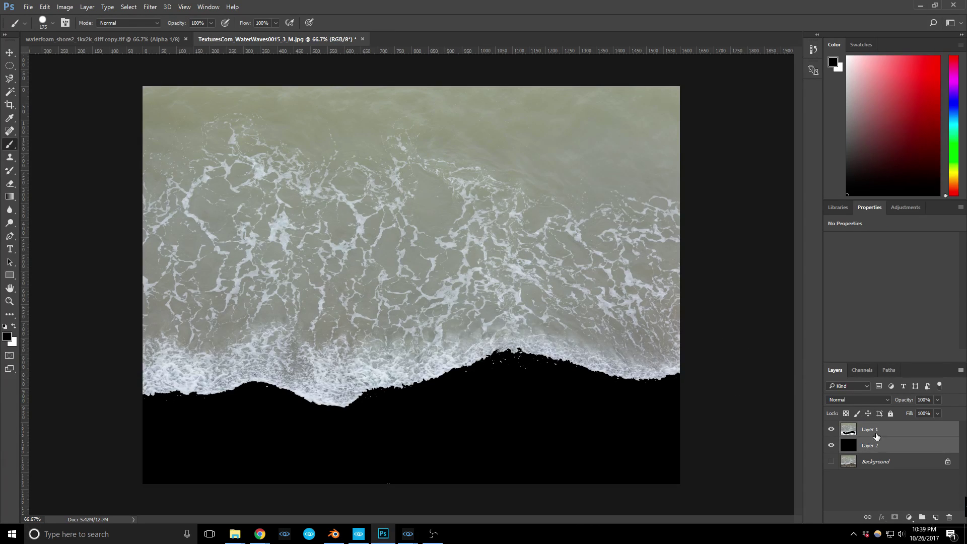
key(ctrl+j)
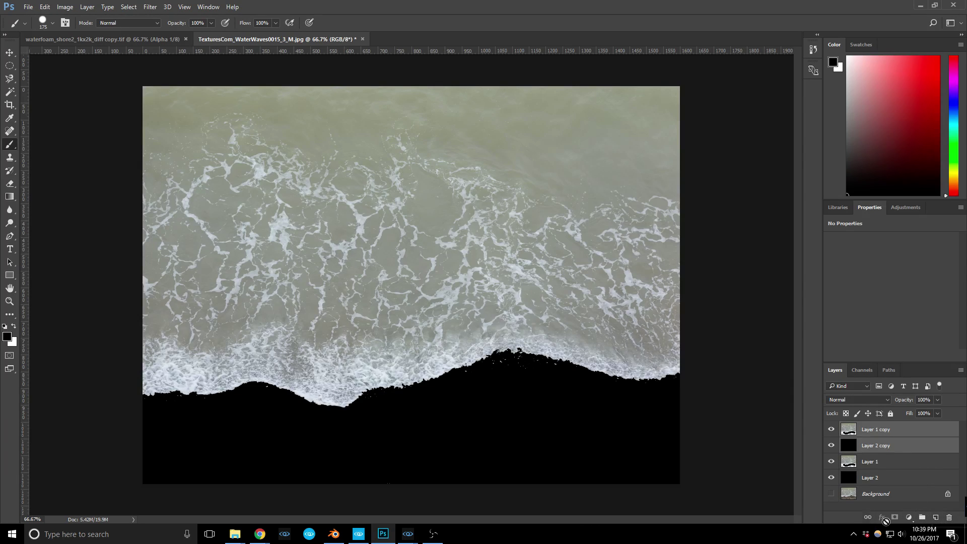
right_click(890, 441)
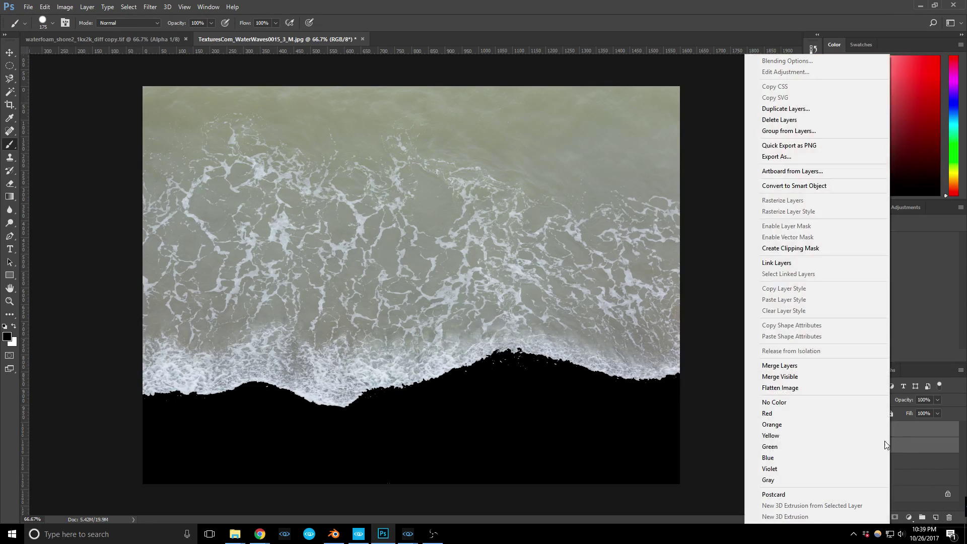
click(813, 366)
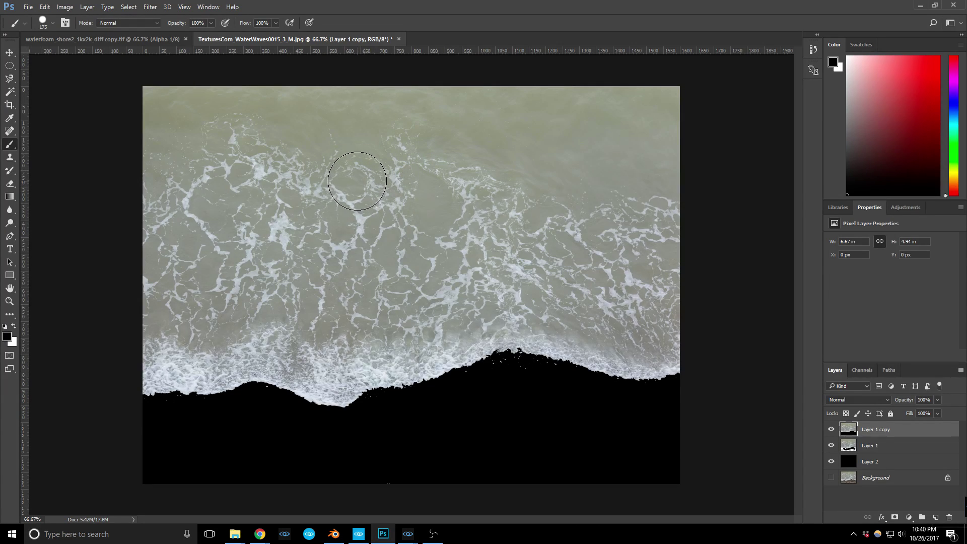
click(45, 8)
mouse_move(65, 9)
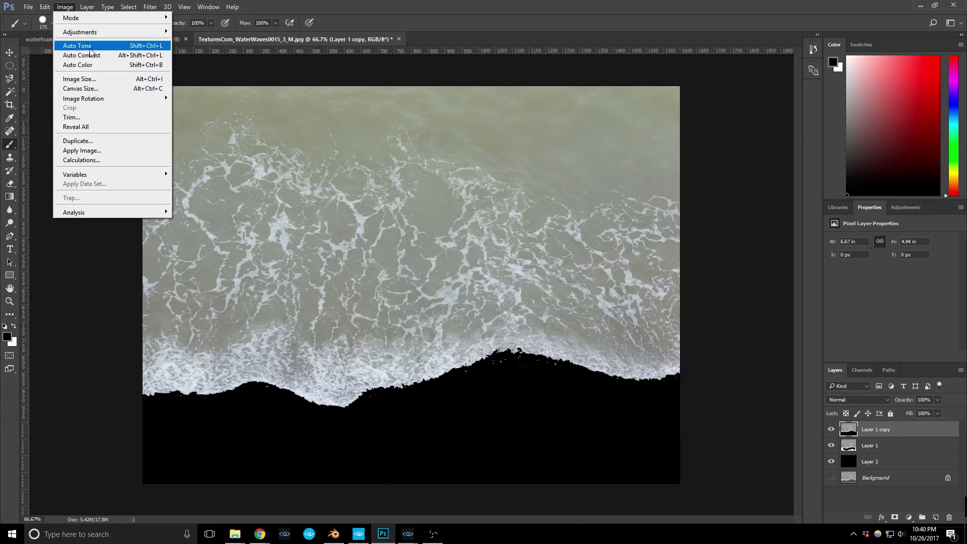
click(100, 81)
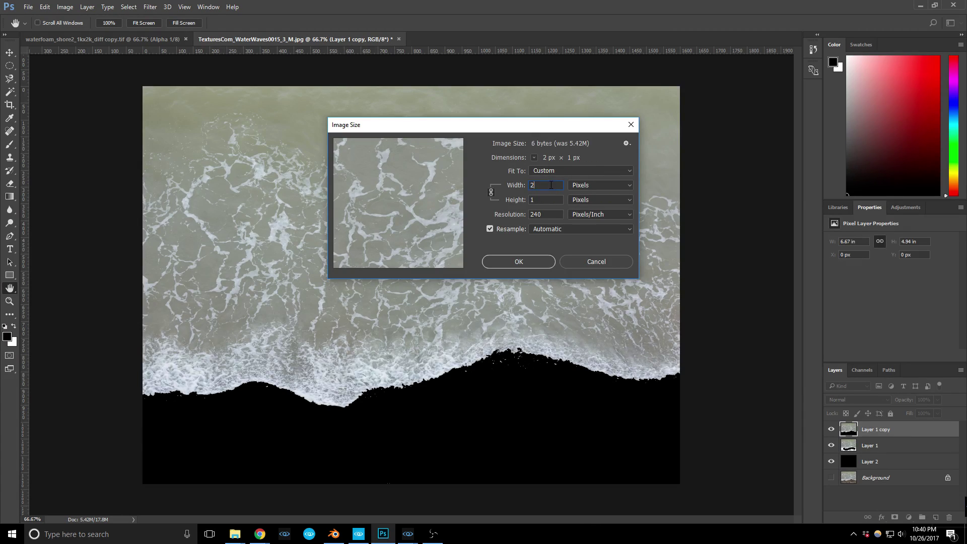
text(2048)
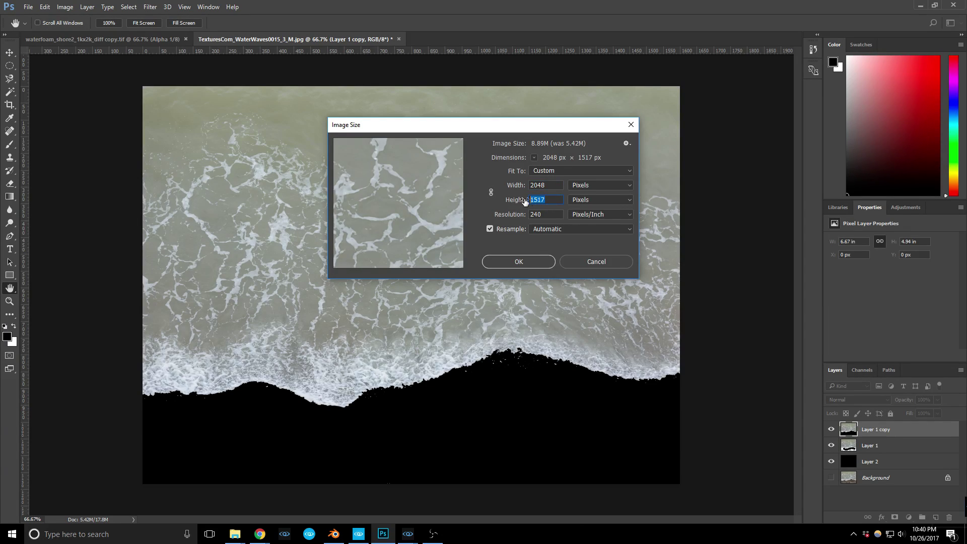
text(10)
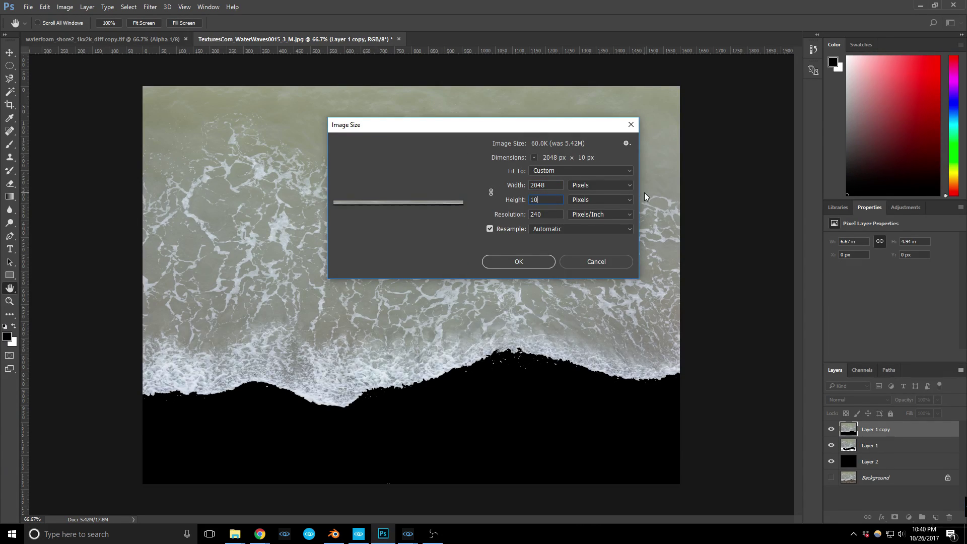
text(b)
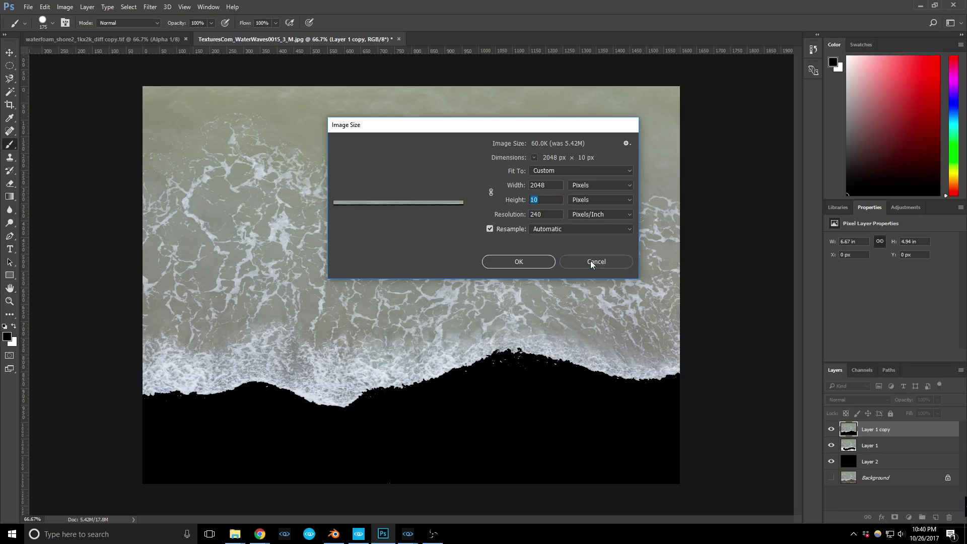
click(596, 261)
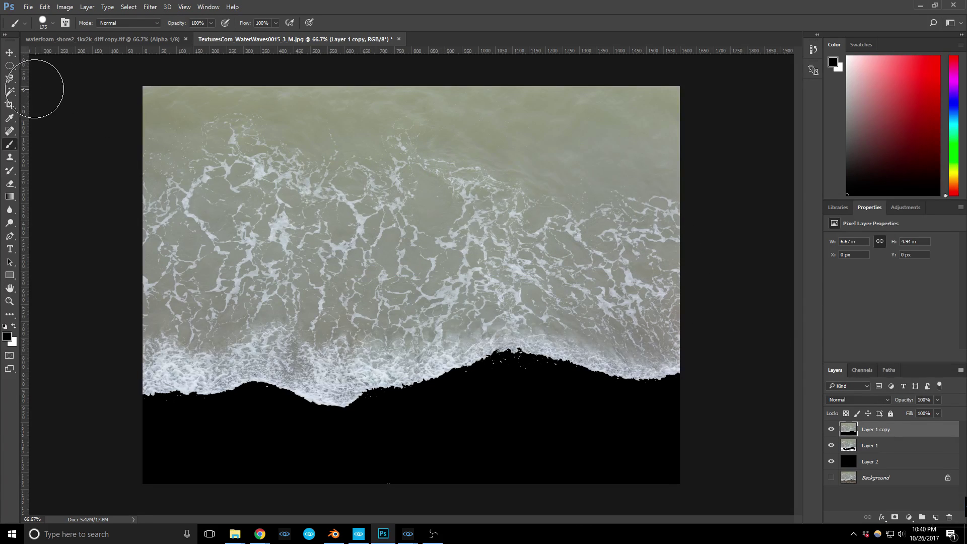
- Crop the image to about 1600 x 860 px, trimming the calm water above the foam and part of the black area below
click(9, 104)
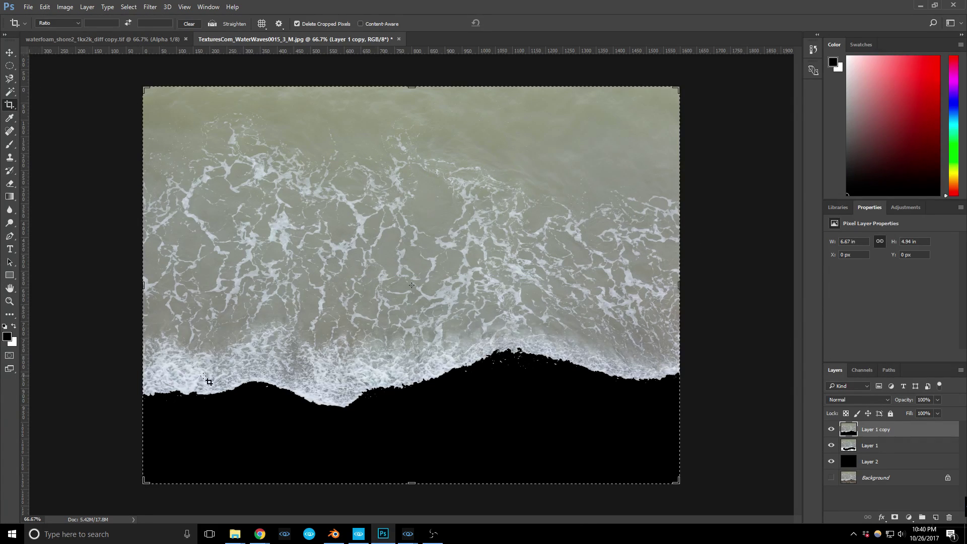
drag(411, 84, 410, 125)
drag(414, 441, 416, 429)
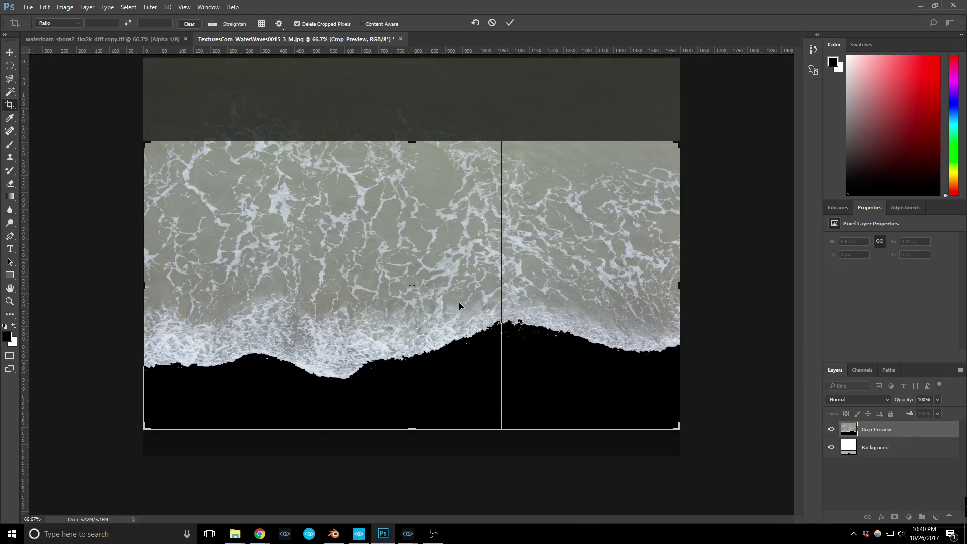
key(Return)
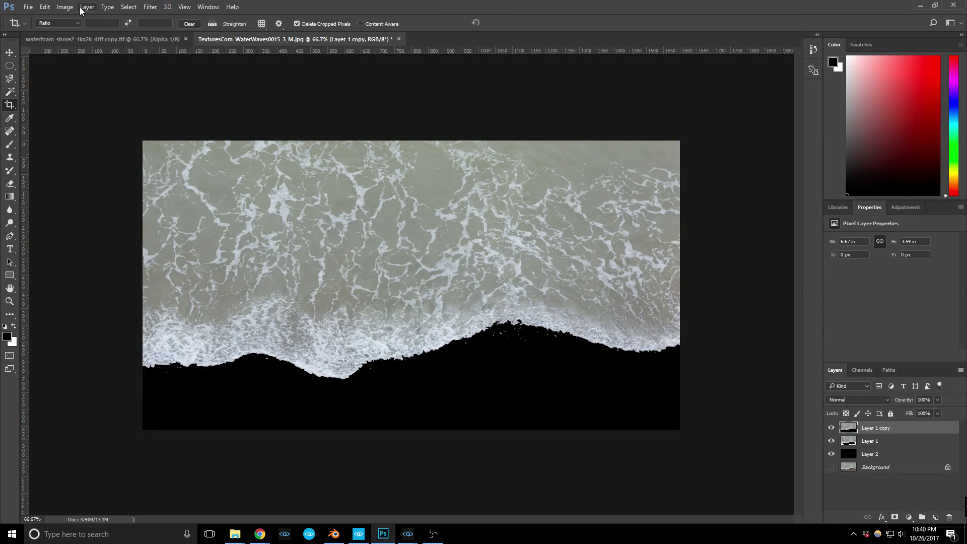
- Resize the cropped image to 2048 px wide and 1024 px high
click(71, 7)
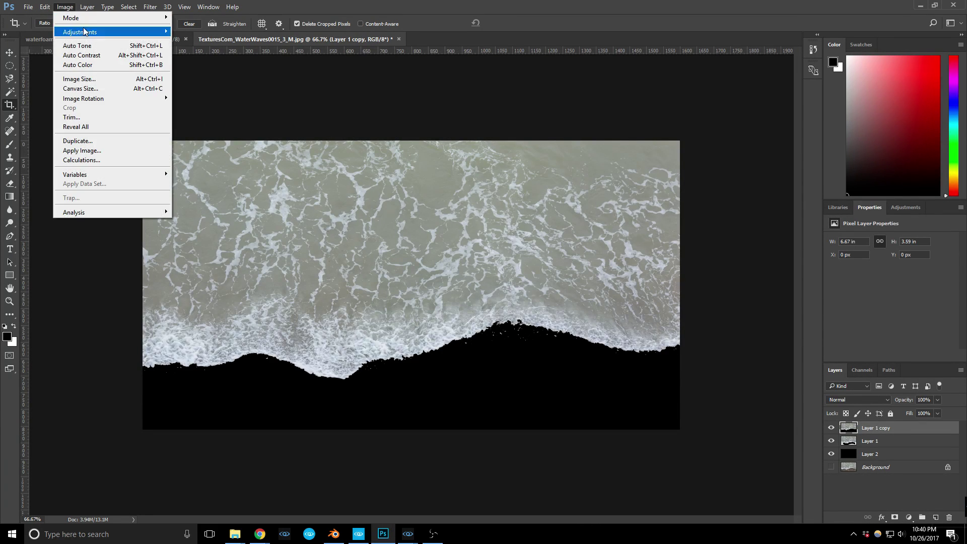
click(112, 81)
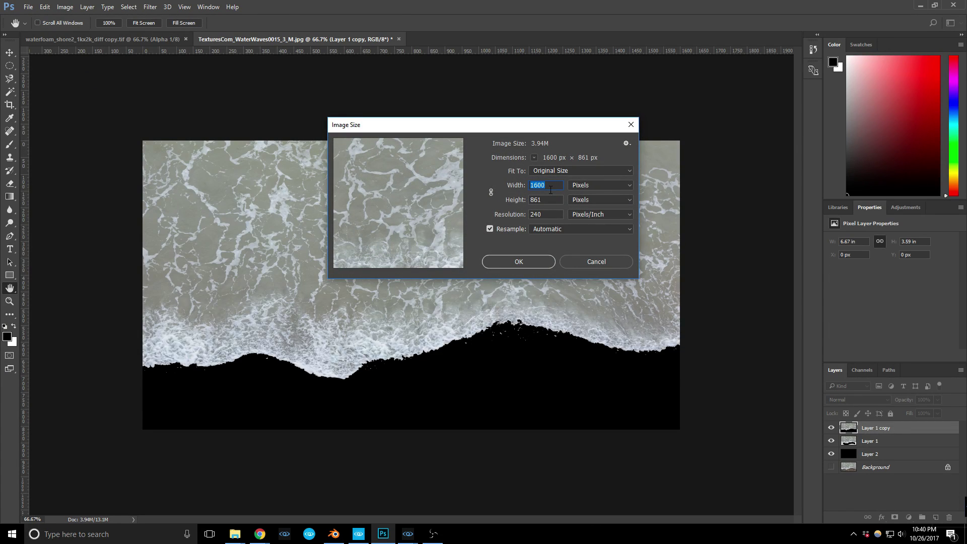
text(2048)
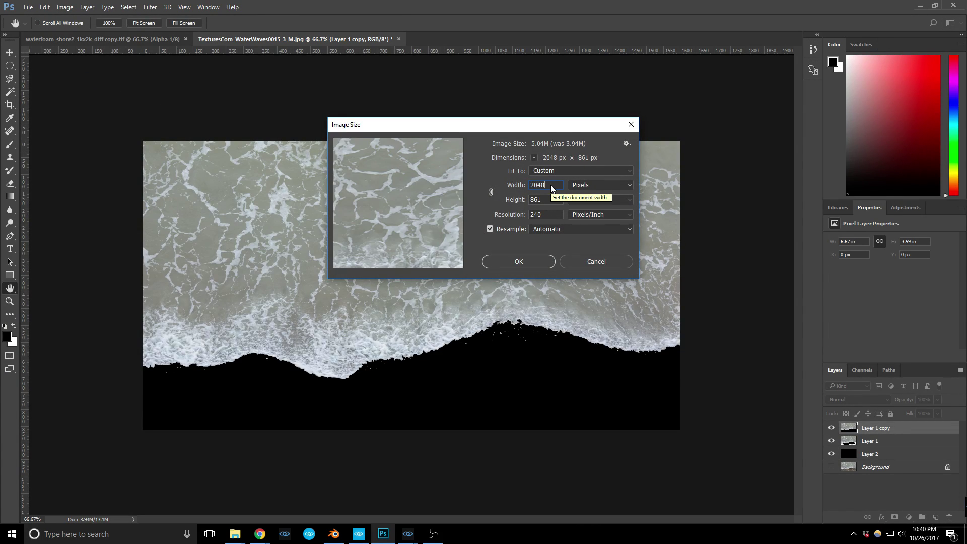
text(1024)
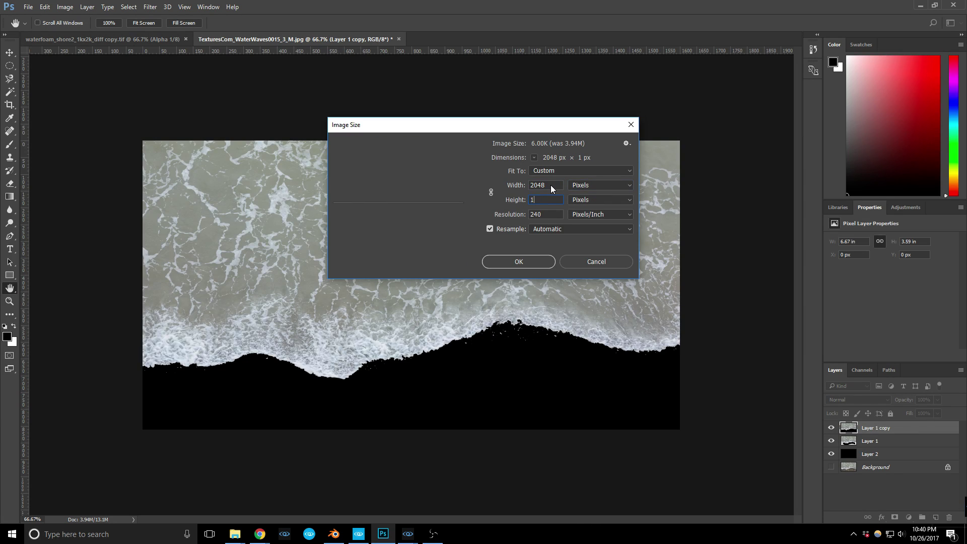
click(519, 261)
key(c)
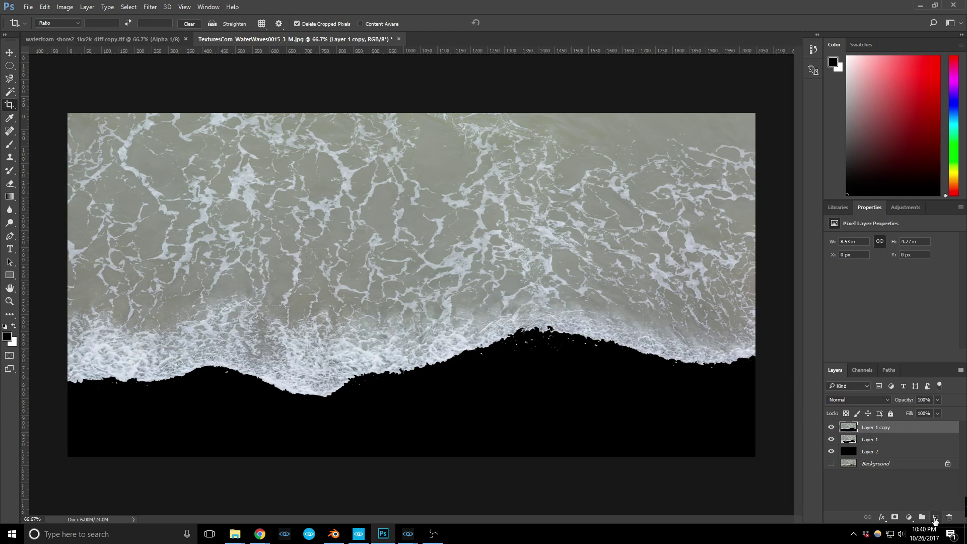
- Add a layer above Layer 1 copy and paint a soft black border with a 175 px brush around the photo's upper and side edges
click(936, 518)
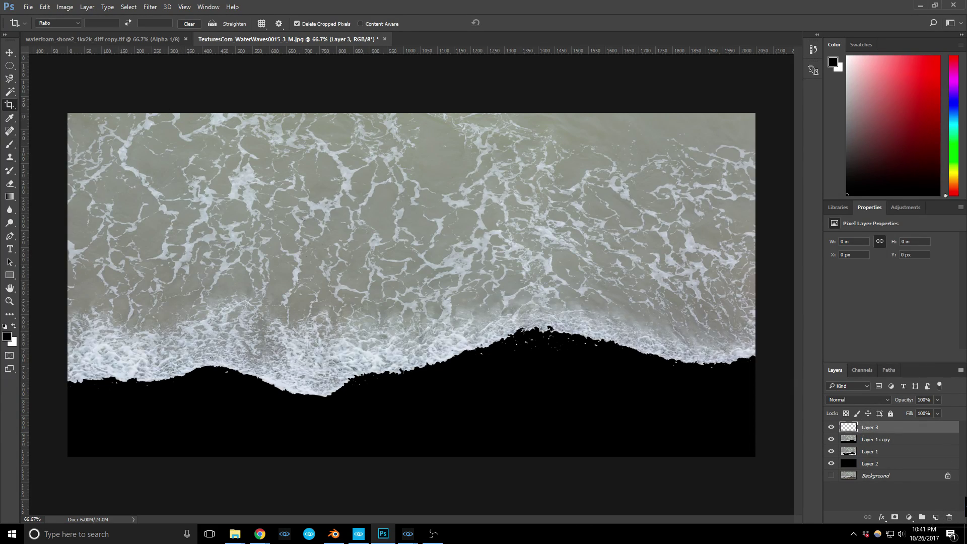
click(10, 145)
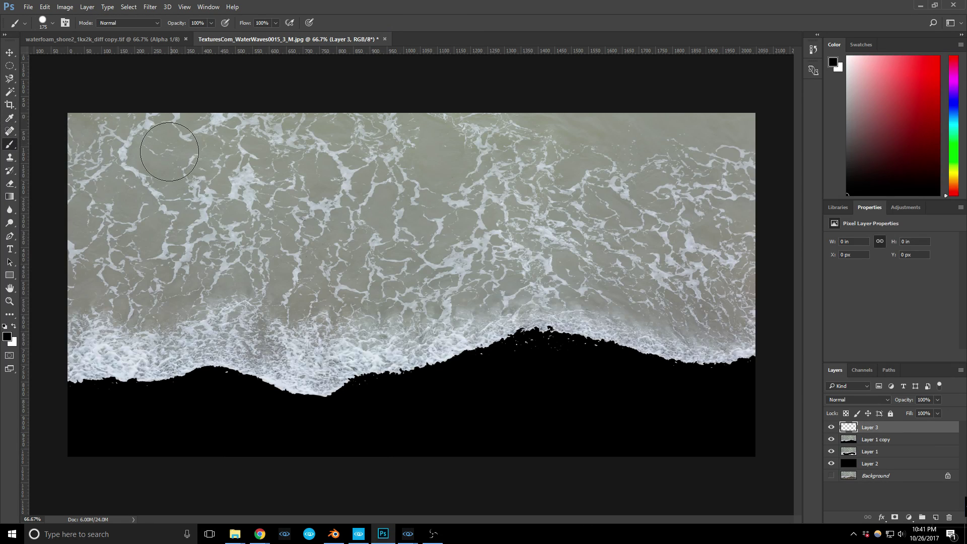
mouse_move(80, 101)
mouse_down()
mouse_move(48, 151)
mouse_move(43, 184)
mouse_up()
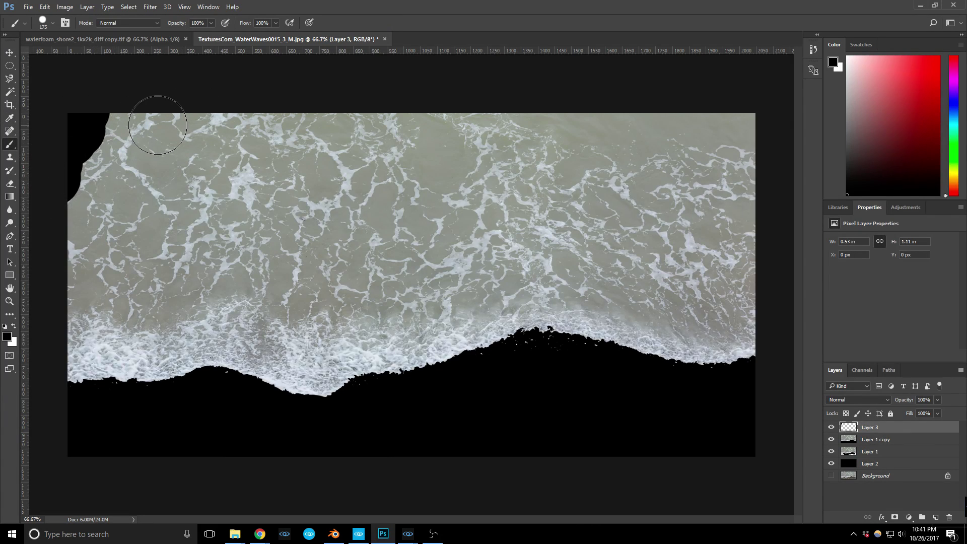
key(ctrl+z)
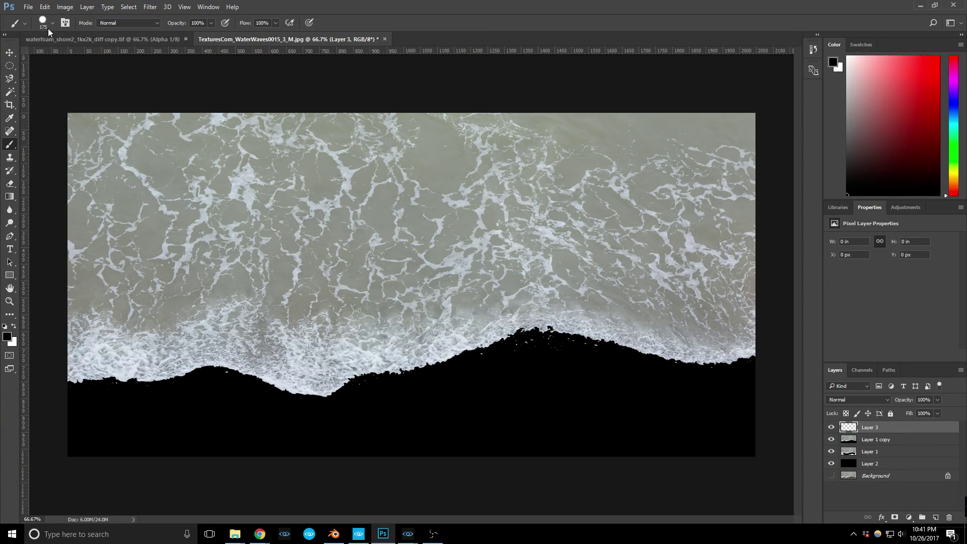
click(53, 23)
mouse_move(95, 75)
mouse_down()
mouse_move(85, 75)
mouse_move(85, 109)
mouse_move(62, 156)
mouse_move(47, 252)
mouse_move(60, 396)
mouse_up()
click(359, 7)
mouse_move(69, 173)
mouse_down()
mouse_move(138, 101)
mouse_move(485, 118)
mouse_move(662, 108)
mouse_move(763, 155)
mouse_move(772, 270)
mouse_move(764, 395)
mouse_move(701, 129)
mouse_move(643, 104)
mouse_move(453, 140)
mouse_move(349, 119)
mouse_move(116, 125)
mouse_move(67, 156)
mouse_move(56, 206)
mouse_up()
mouse_move(511, 110)
mouse_down()
mouse_move(579, 141)
mouse_move(706, 141)
mouse_move(765, 190)
mouse_move(776, 274)
mouse_up()
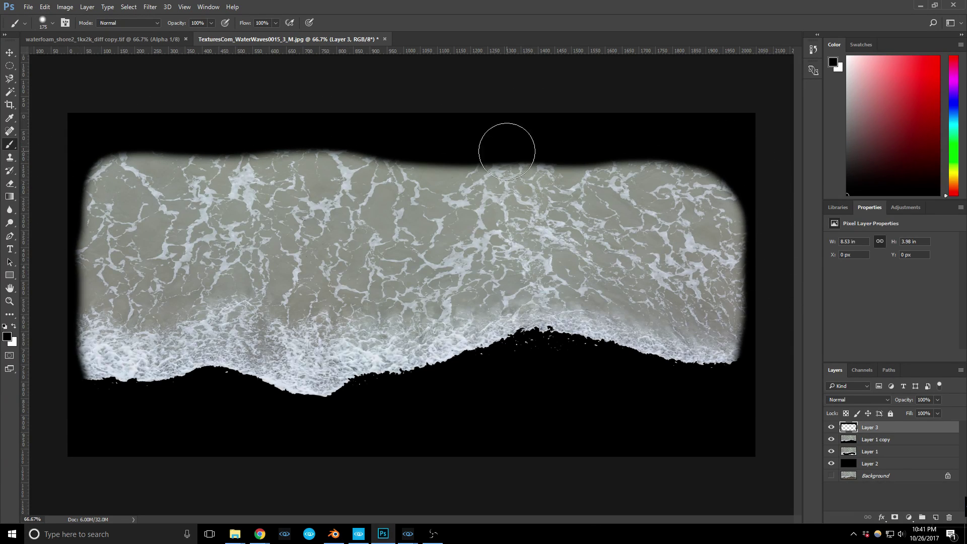
mouse_move(422, 127)
mouse_down()
mouse_move(416, 146)
mouse_move(119, 144)
mouse_move(71, 166)
mouse_move(47, 309)
mouse_move(55, 348)
mouse_up()
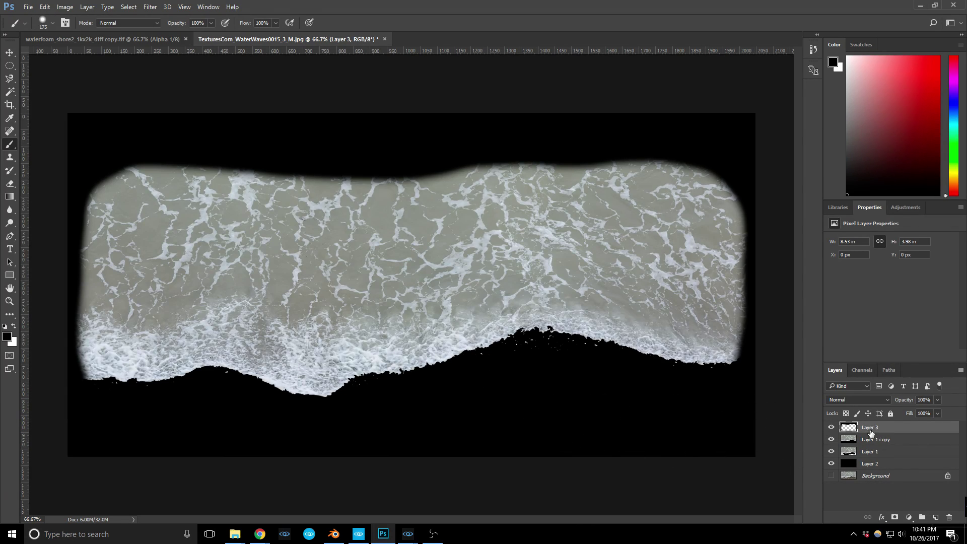
- Desaturate Layer 1 copy and paste its full content into a new alpha channel, leaving only the RGB channels shown
click(866, 440)
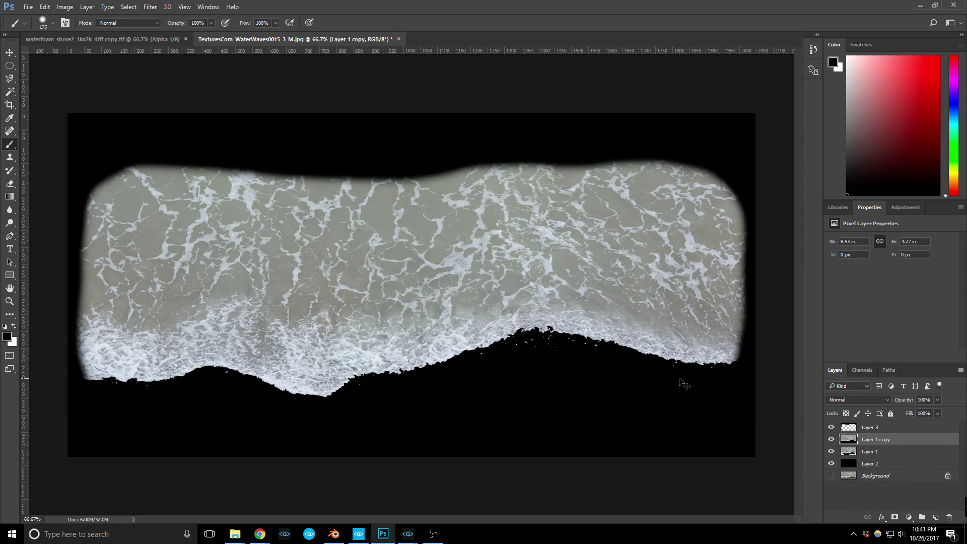
key(ctrl+shift+u)
key(ctrl+a)
click(860, 370)
click(933, 517)
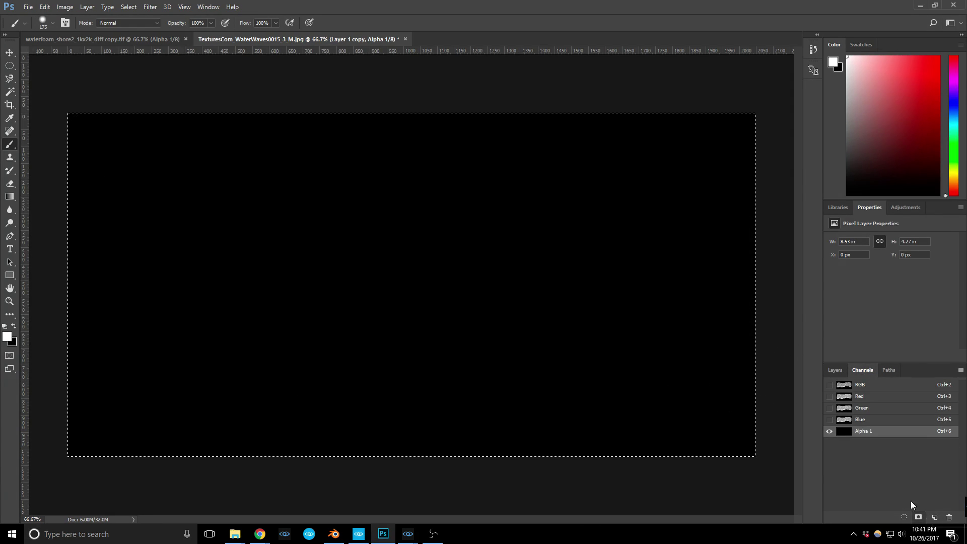
key(ctrl+v)
click(829, 384)
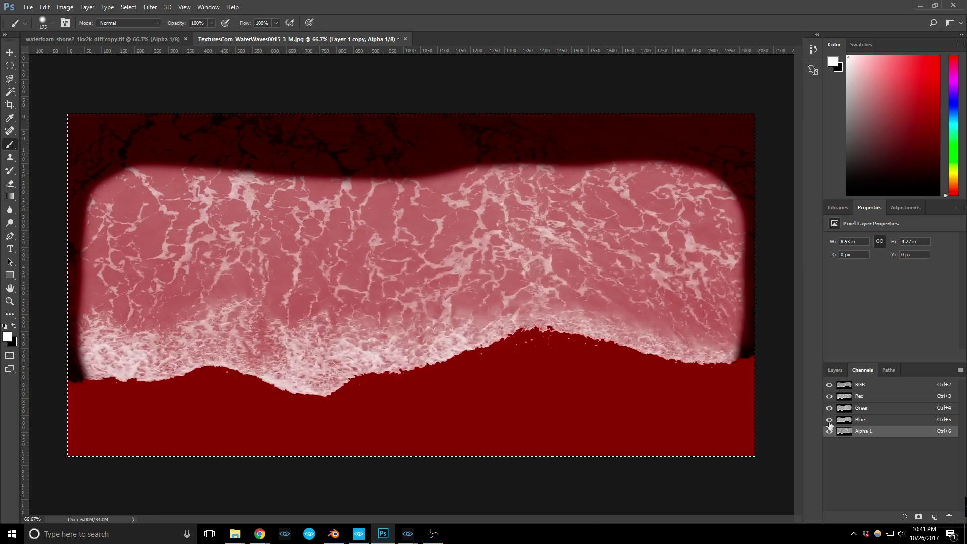
click(829, 431)
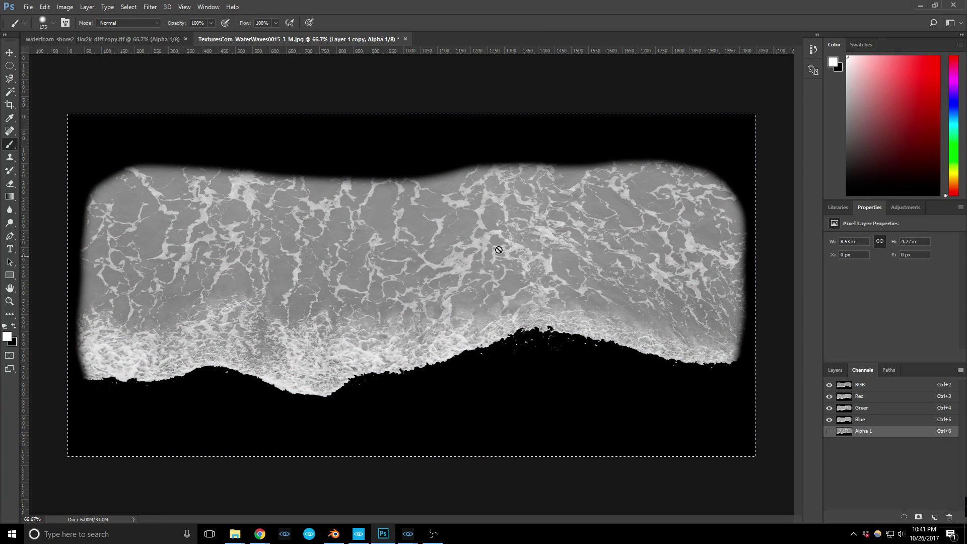
key(ctrl+shift+s)
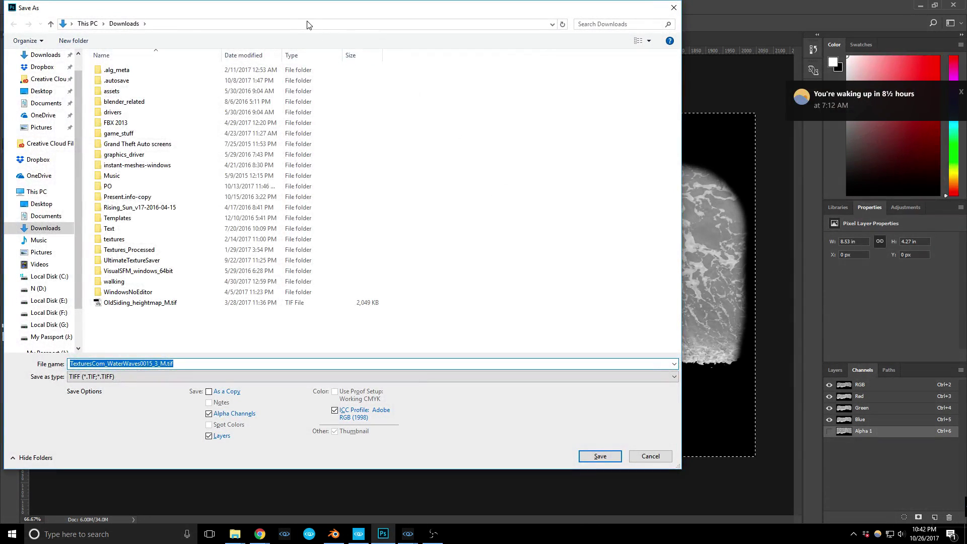
drag(296, 15, 422, 35)
key(Escape)
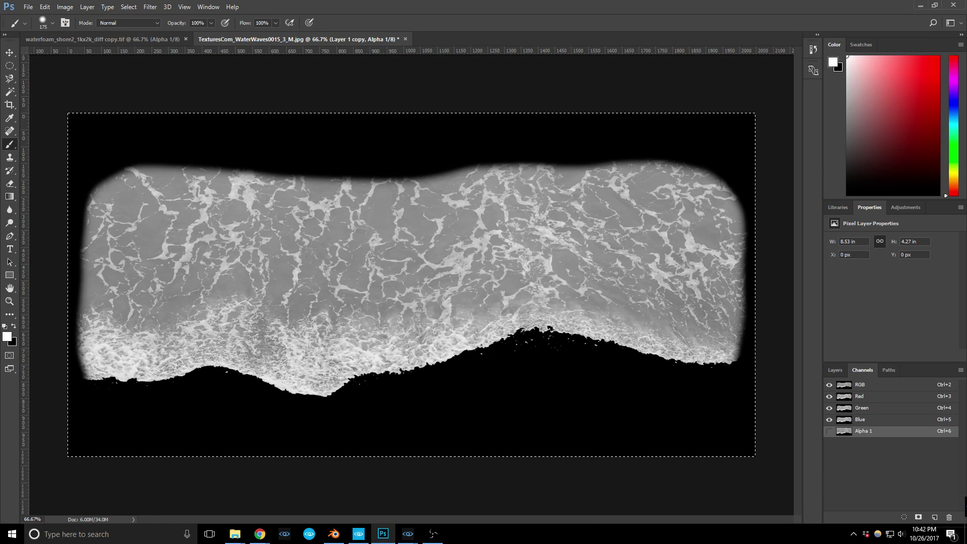
- Switch to the CRYENGINE Launcher, reveal the AssetZoo5.4 project in Explorer and open its Objects/natural/beach folder
click(352, 537)
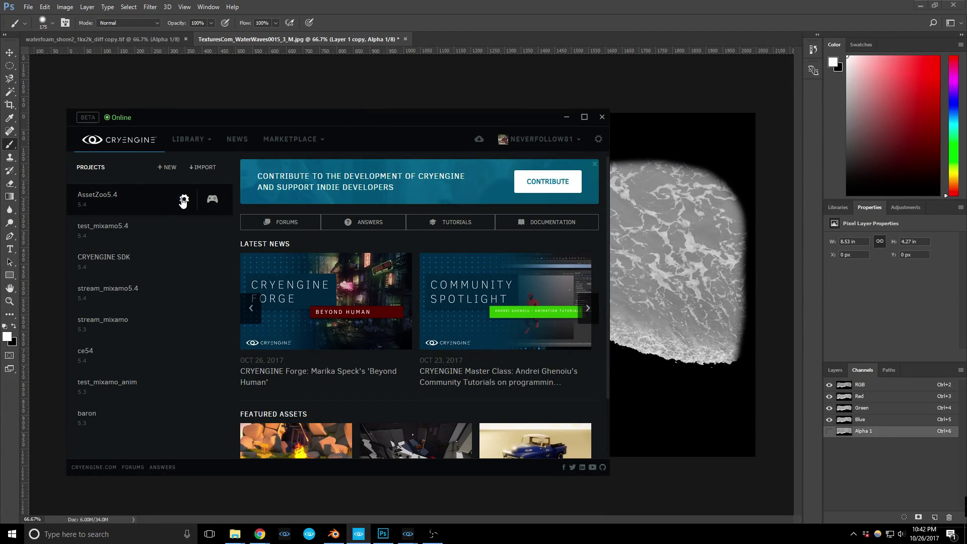
click(185, 199)
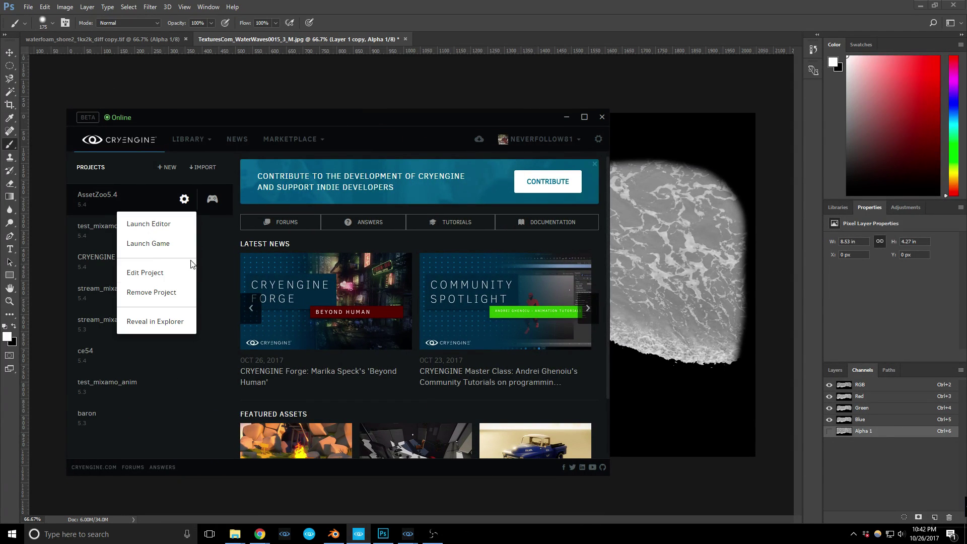
click(168, 324)
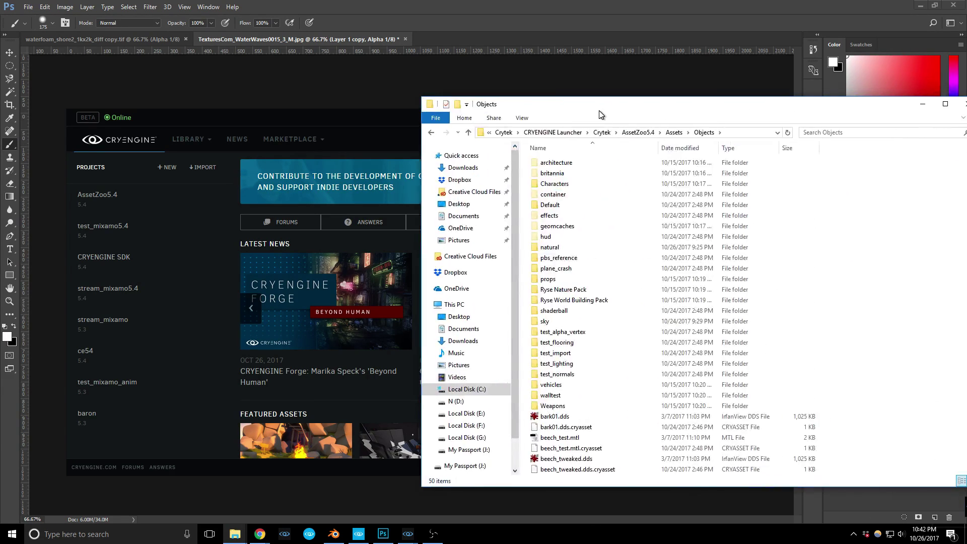
drag(600, 112, 557, 97)
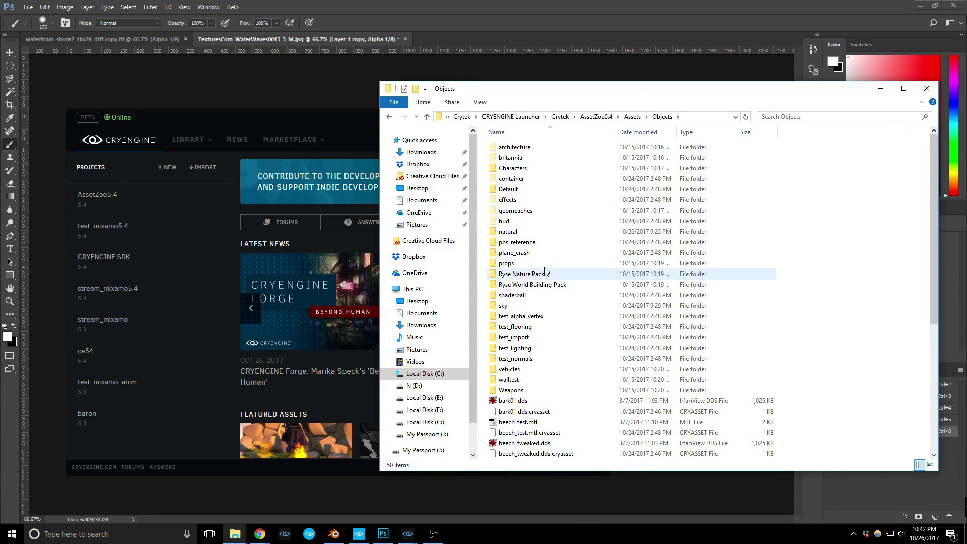
double_click(517, 232)
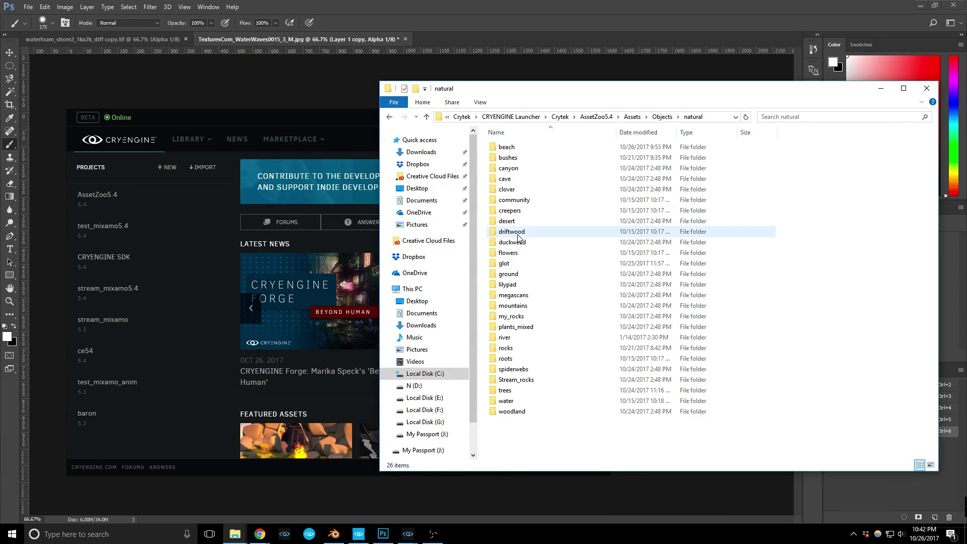
double_click(510, 147)
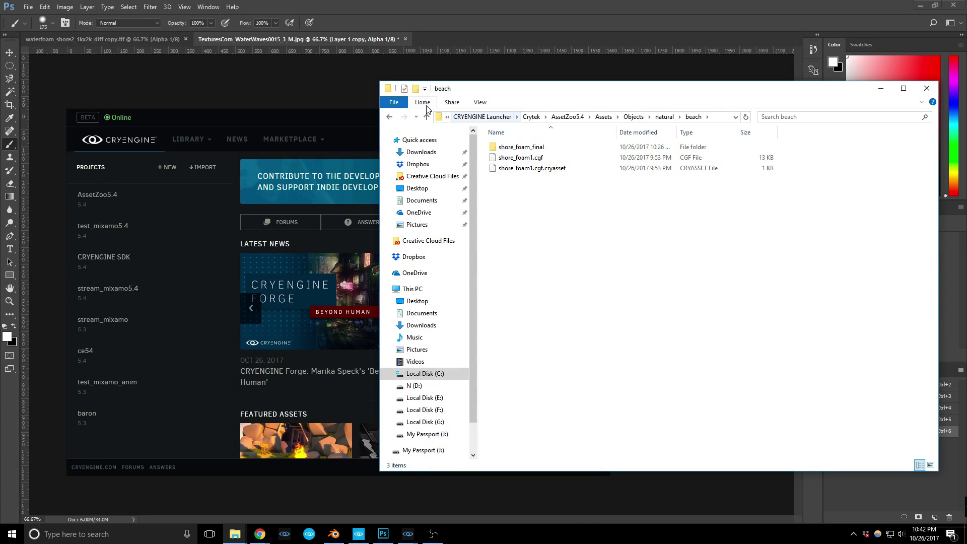
- Create a folder named stream inside the beach folder, open it and copy its path
click(416, 89)
text(stream)
key(Return)
key(Return)
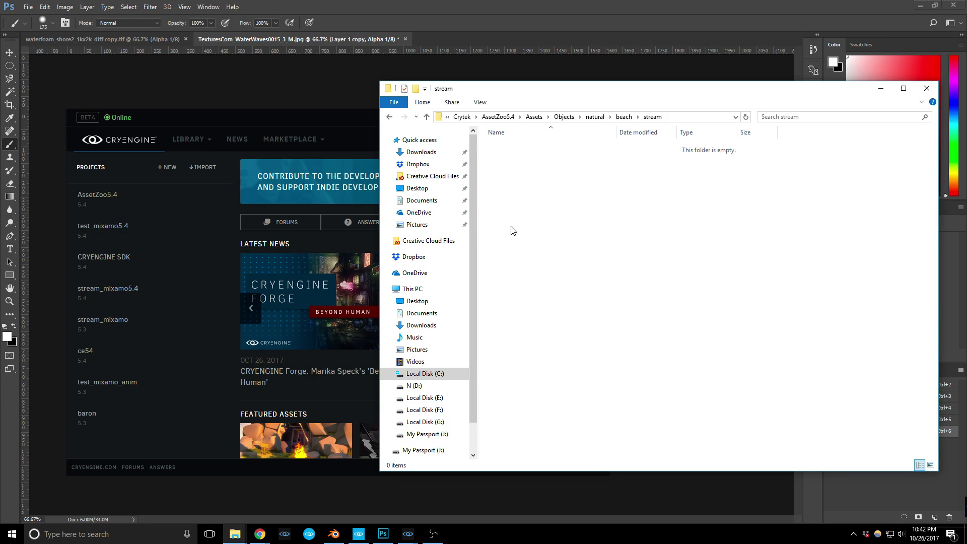
click(688, 117)
key(ctrl+c)
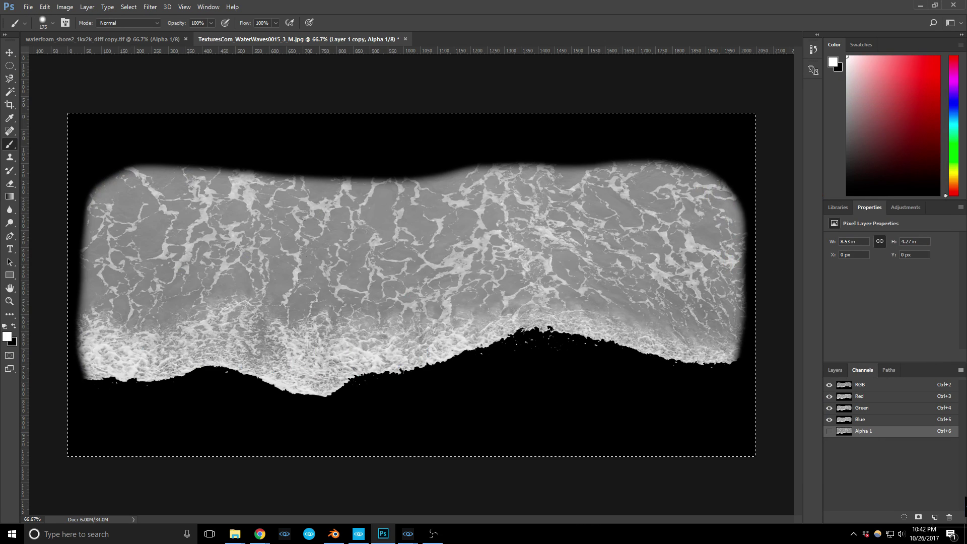
- Save a TIFF copy as TexturesCom_WaterWaves0015_3_M.tif in the stream folder, with alpha channels, without layers and with LZW compression
drag(966, 61, 450, 66)
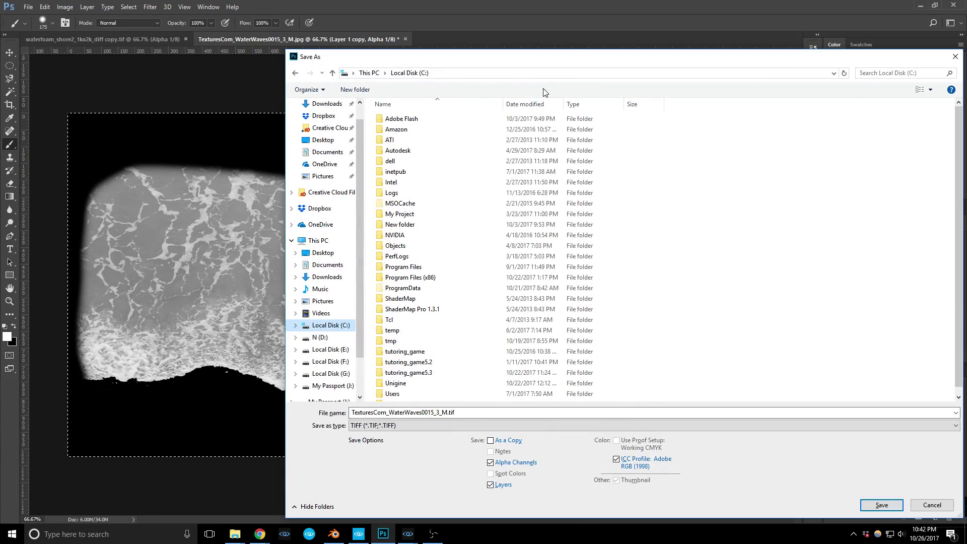
click(464, 74)
key(ctrl+v)
key(Return)
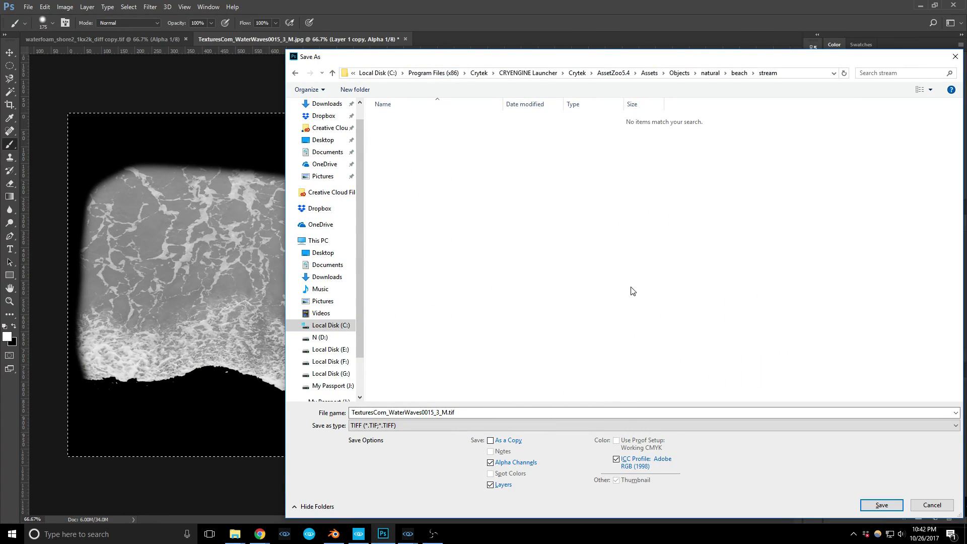
click(490, 484)
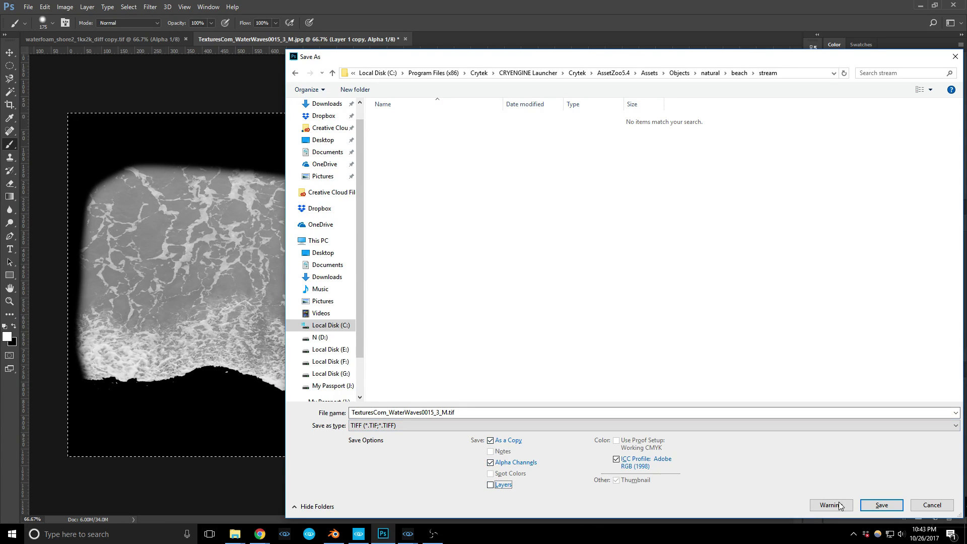
click(879, 505)
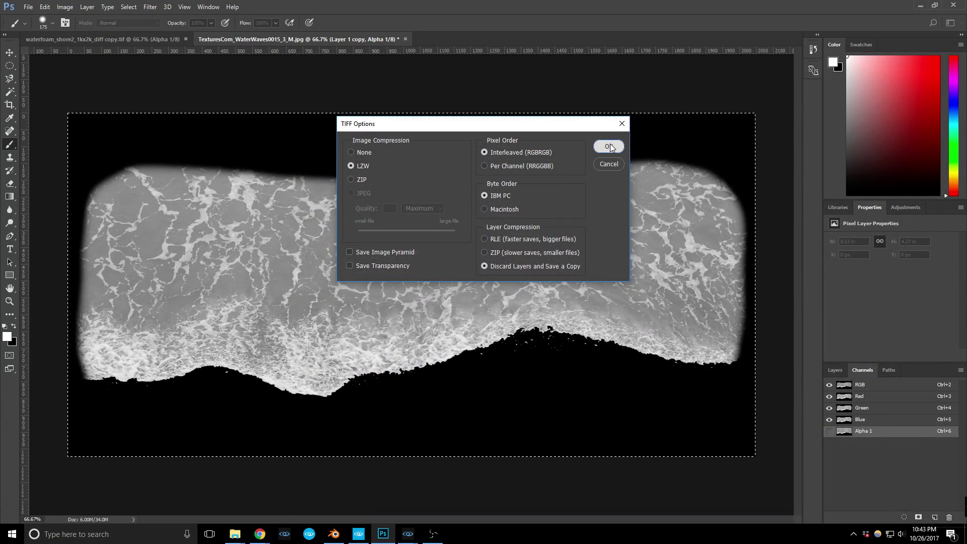
click(609, 147)
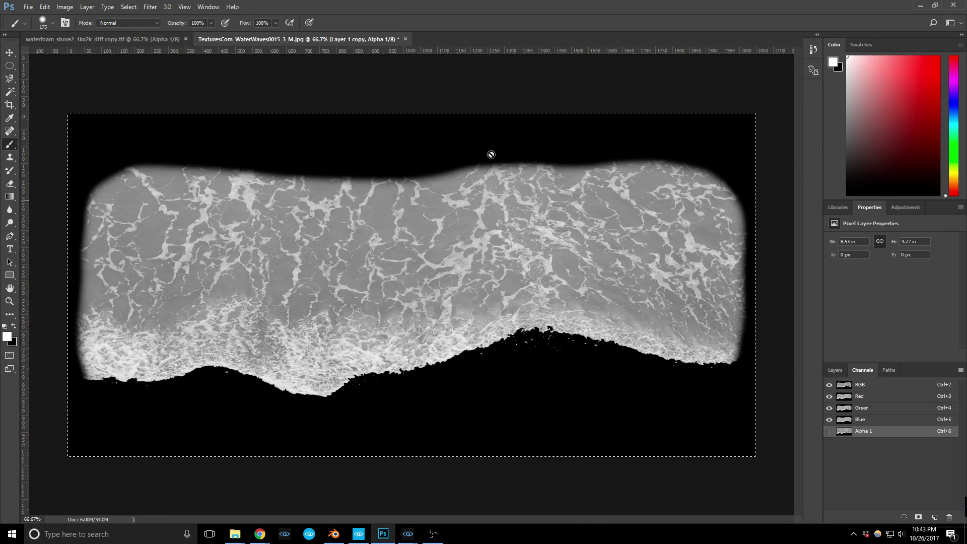
- Switch to textures.com in Chrome and download the small 1024x1024 version of seamless Image 1 from WaterFoam0001
double_click(466, 10)
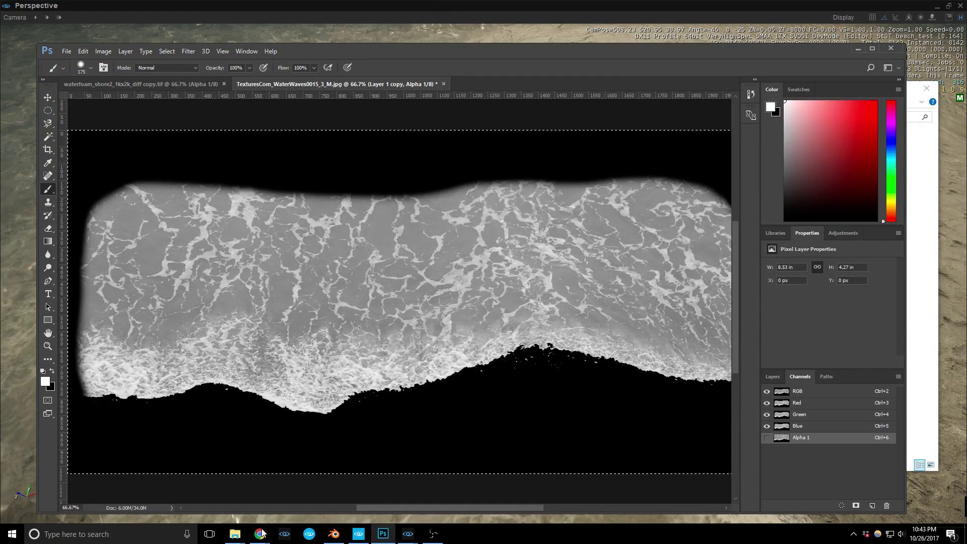
mouse_move(260, 534)
click(307, 485)
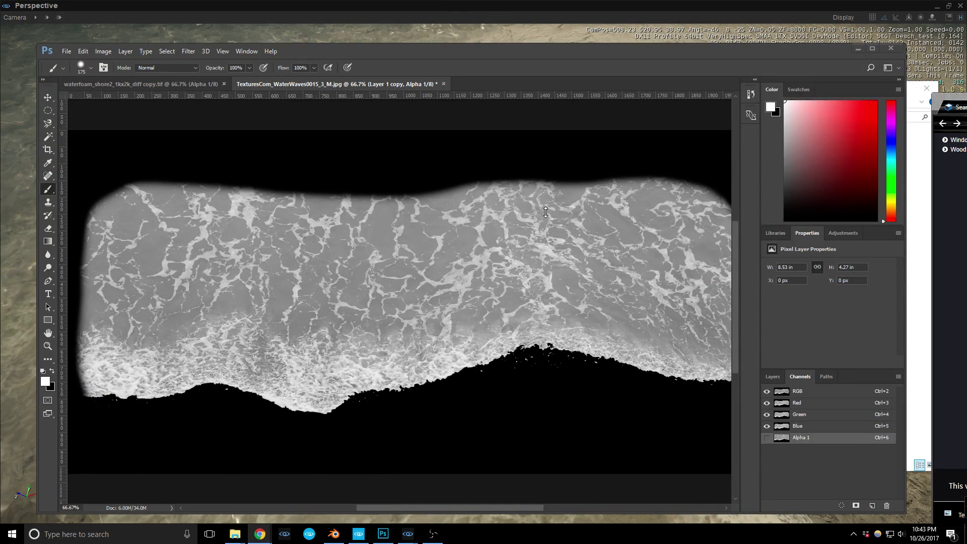
drag(966, 98, 379, 13)
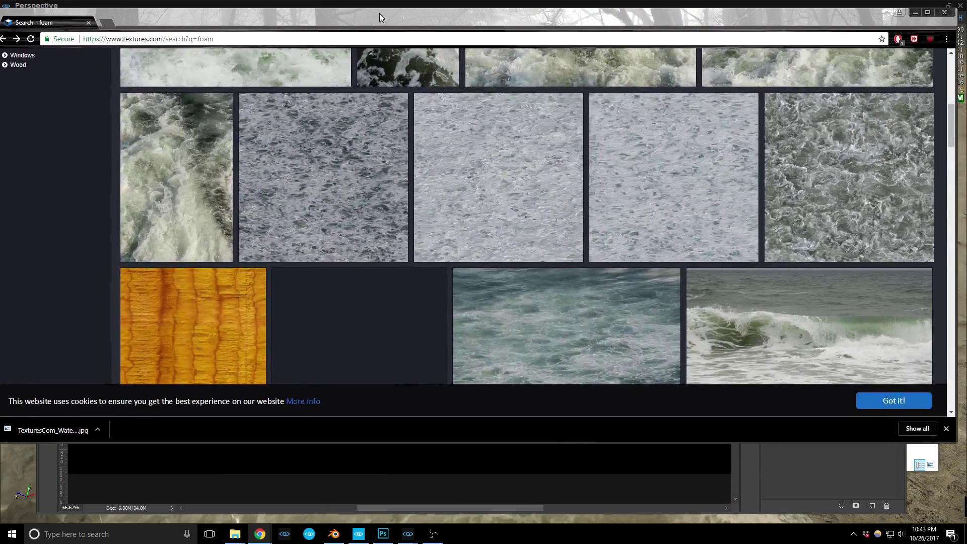
drag(569, 14, 966, 49)
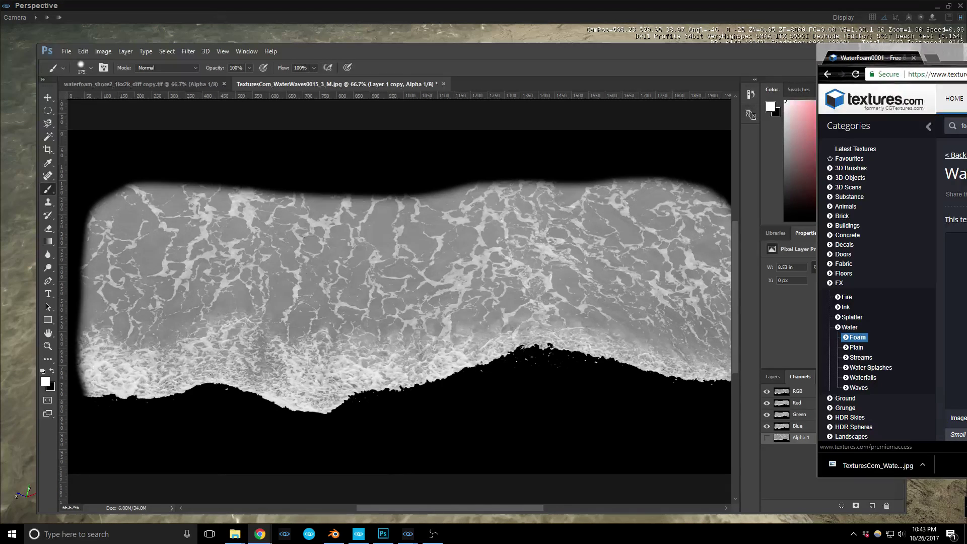
scroll(891, 266, down, 2)
drag(966, 56, 735, 72)
click(686, 350)
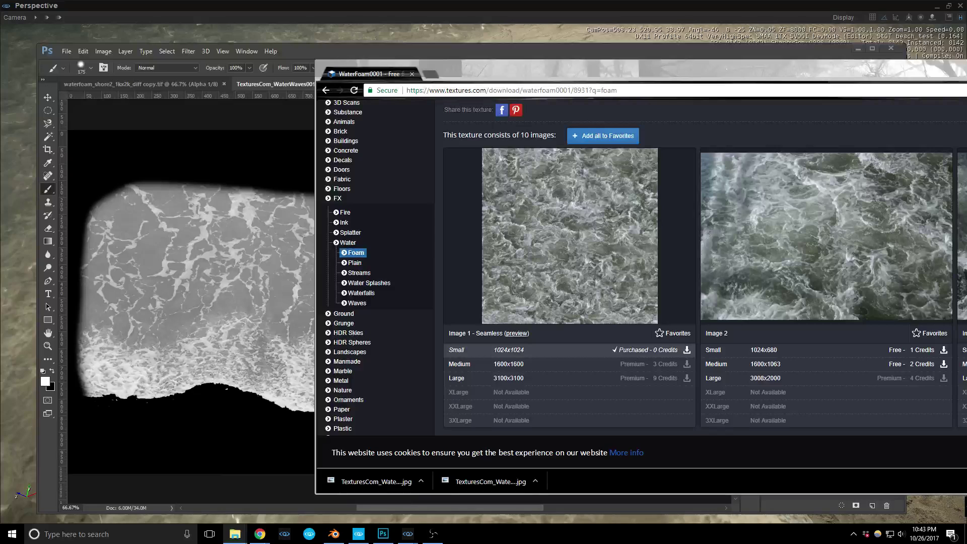
- Open the downloaded seamless WaterFoam0001 image as a new document in Photoshop and check its pixel dimensions
click(287, 52)
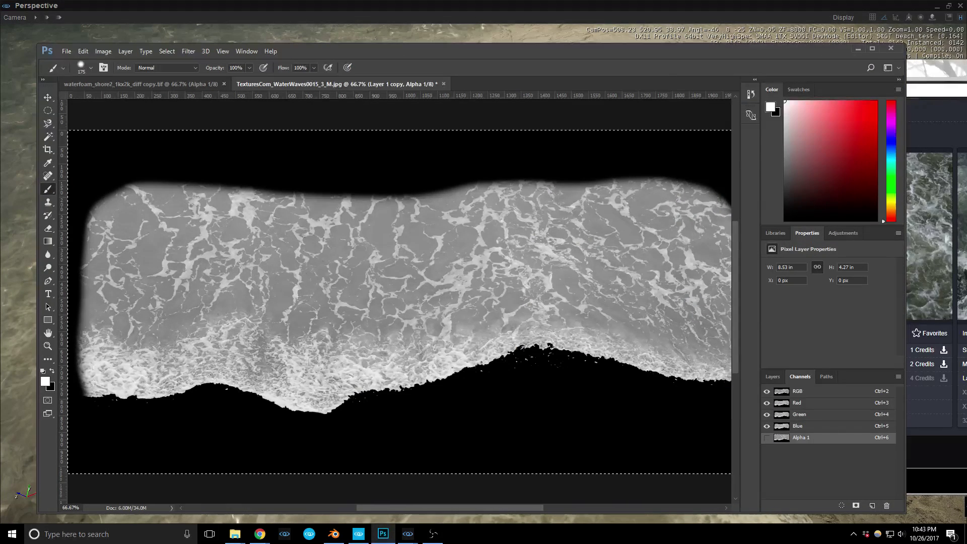
drag(563, 132, 477, 85)
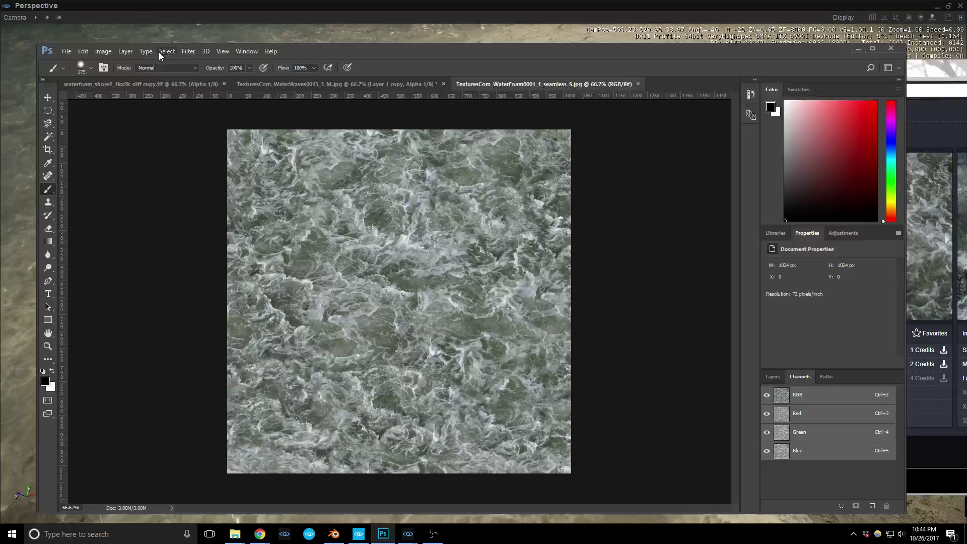
click(103, 51)
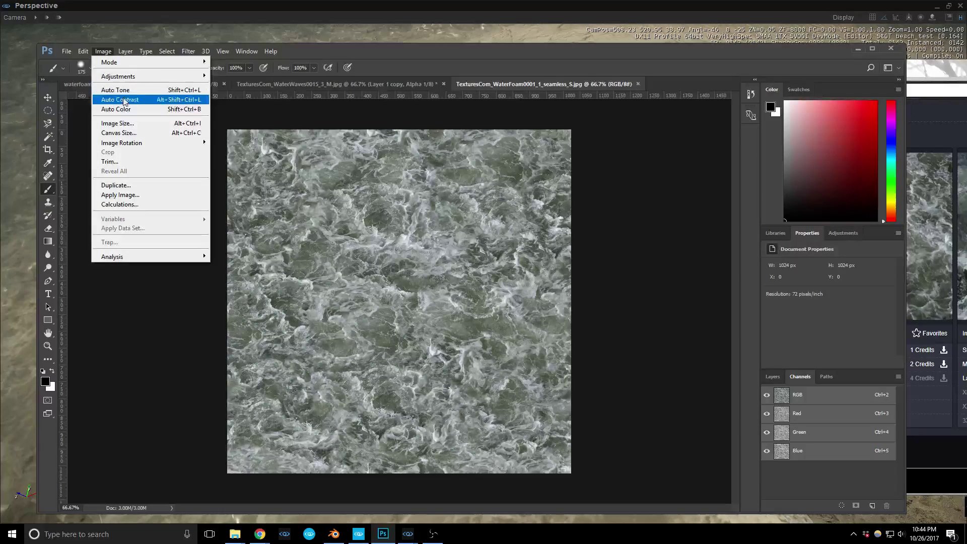
click(119, 123)
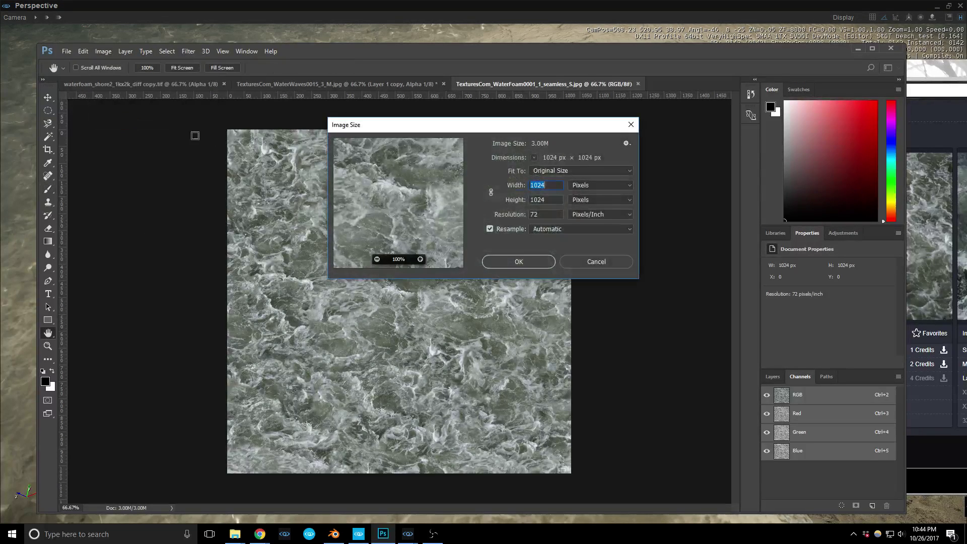
click(585, 260)
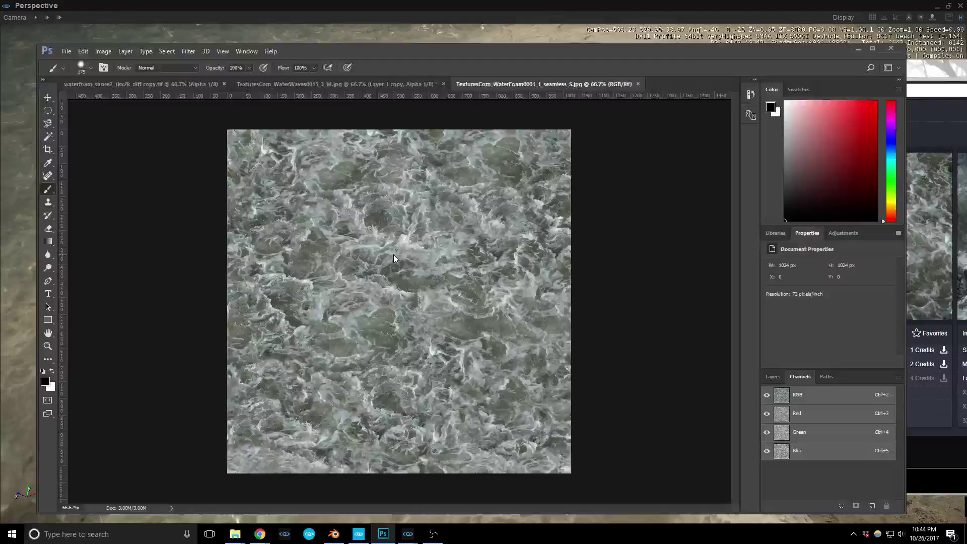
- Save the foam image as TexturesCom_WaterFoam0001_1_seamless_S.tif in the beach\stream folder, copying its path from Explorer and using LZW compression
key(ctrl+shift+s)
drag(515, 54, 966, 211)
mouse_move(235, 534)
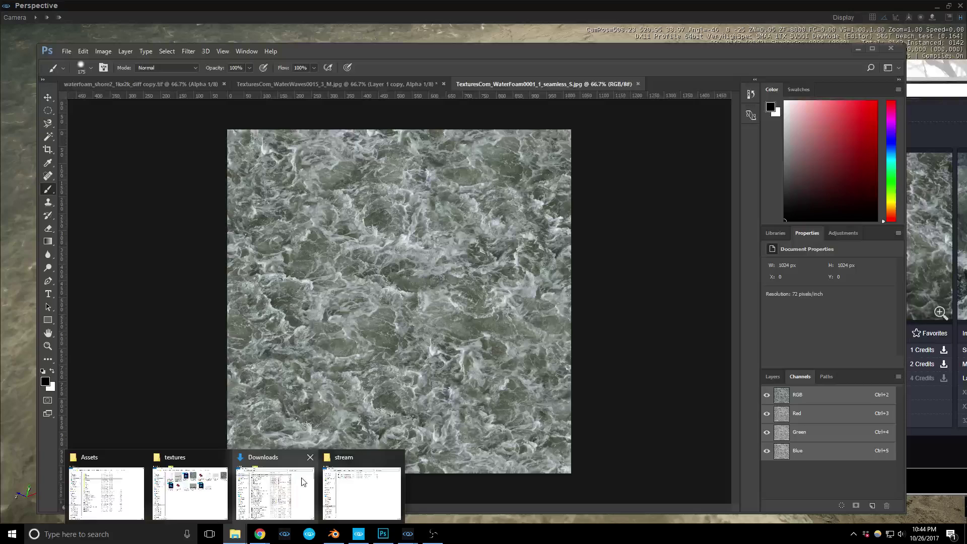
click(361, 491)
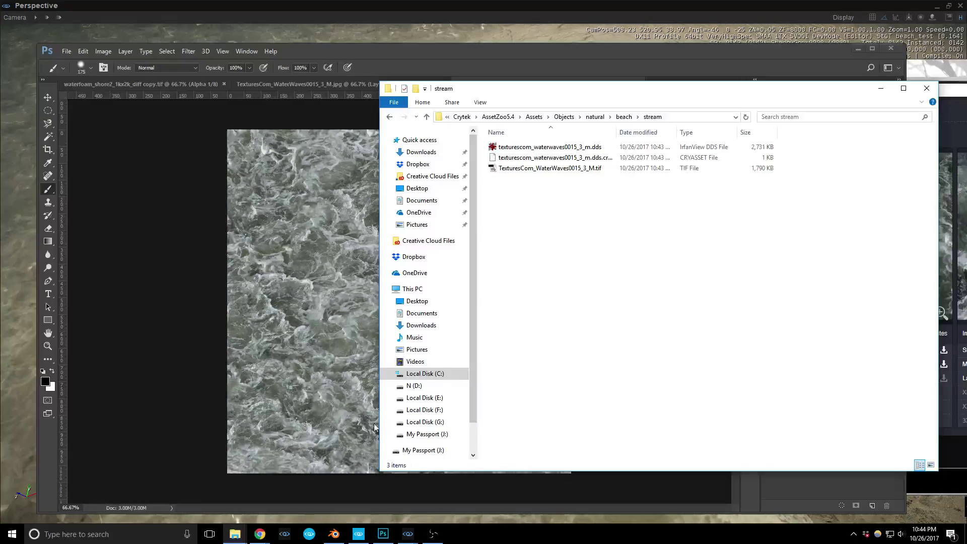
click(679, 118)
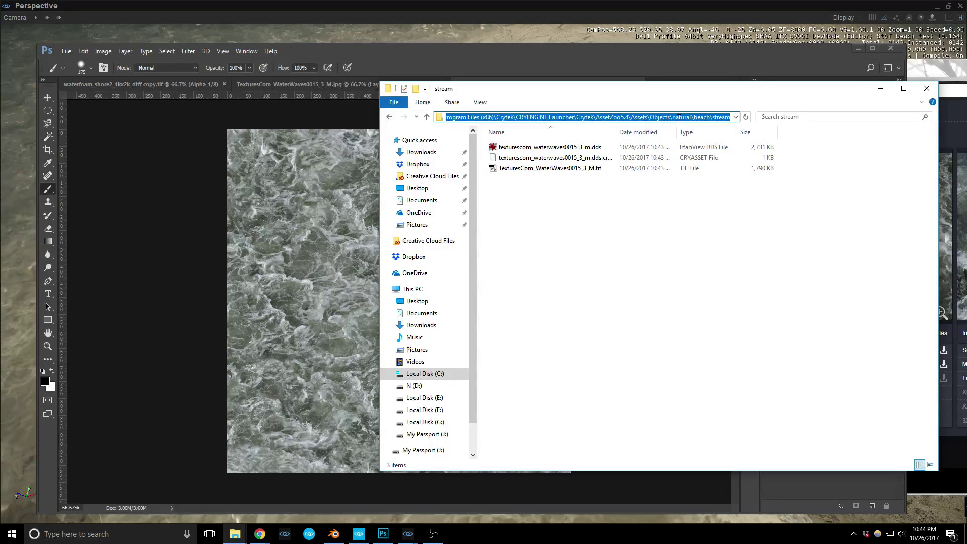
key(alt+Tab)
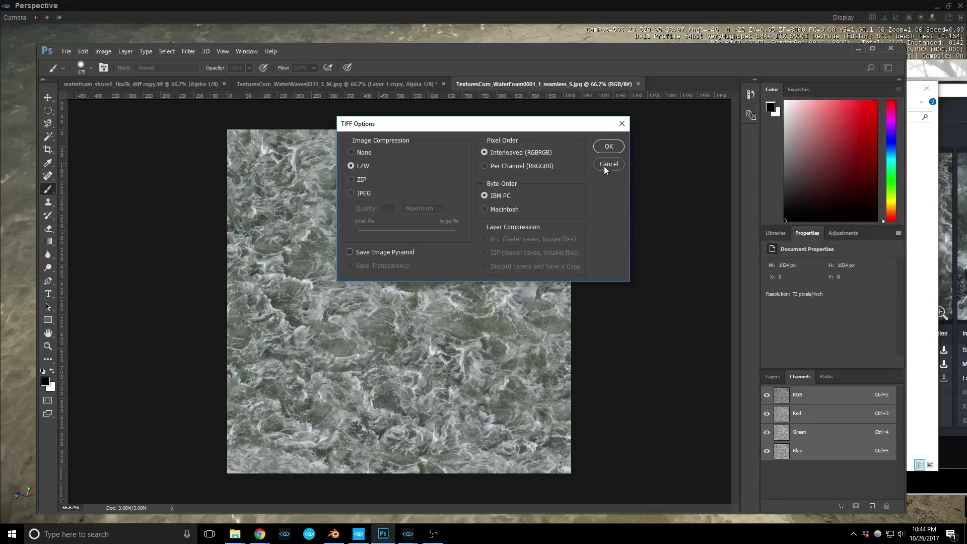
click(608, 147)
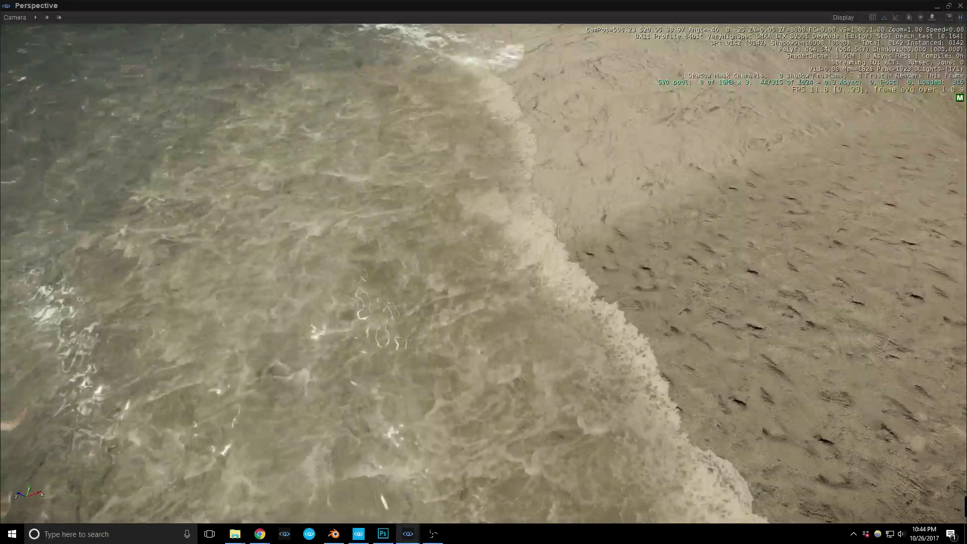
- In CRYENGINE, import both TIFF textures from Explorer's stream folder into the Asset Browser's stream folder, overwriting all existing asset files, and enlarge the thumbnails
drag(0, 137, 430, 103)
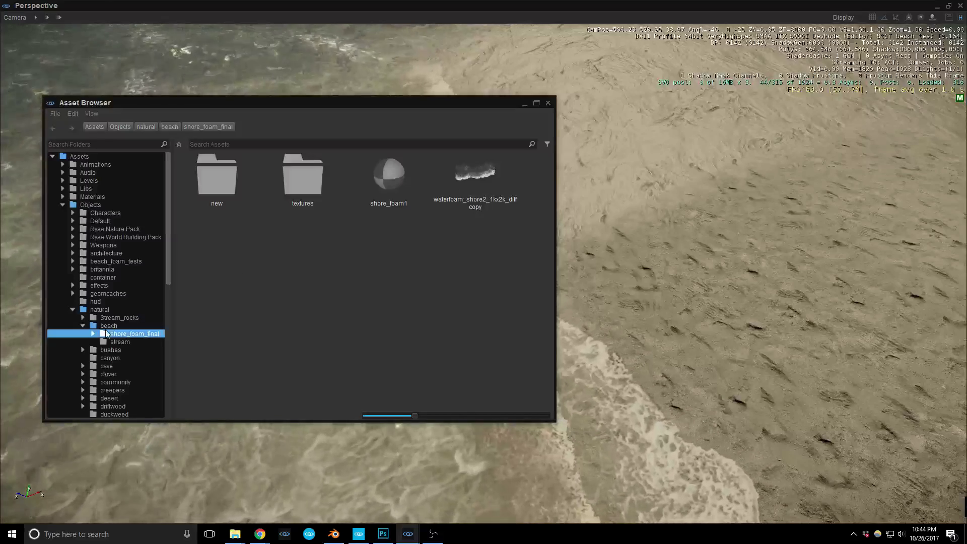
click(116, 342)
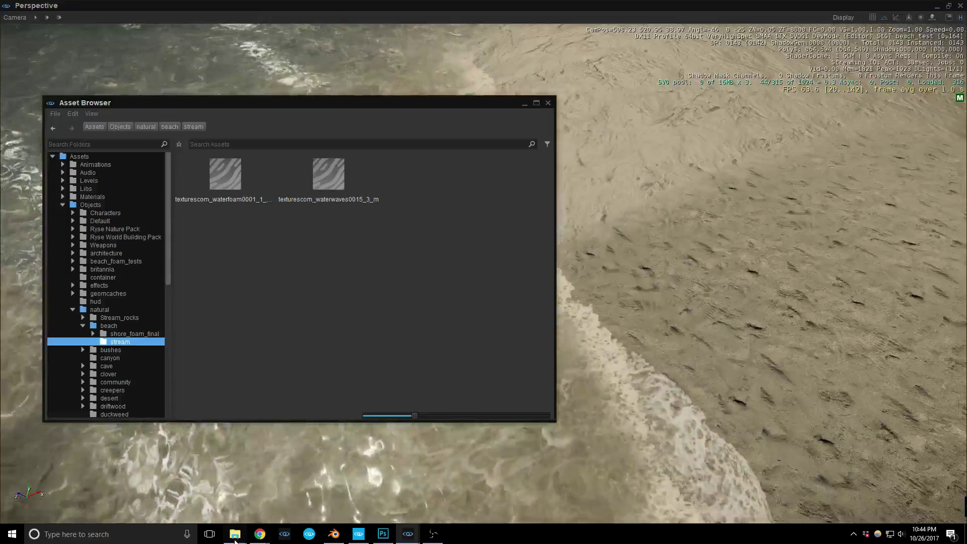
mouse_move(236, 538)
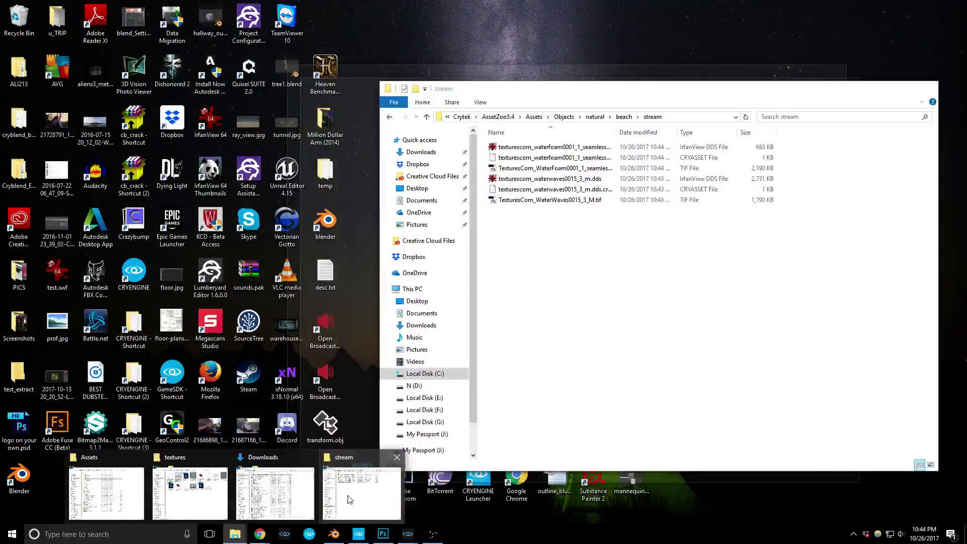
click(349, 499)
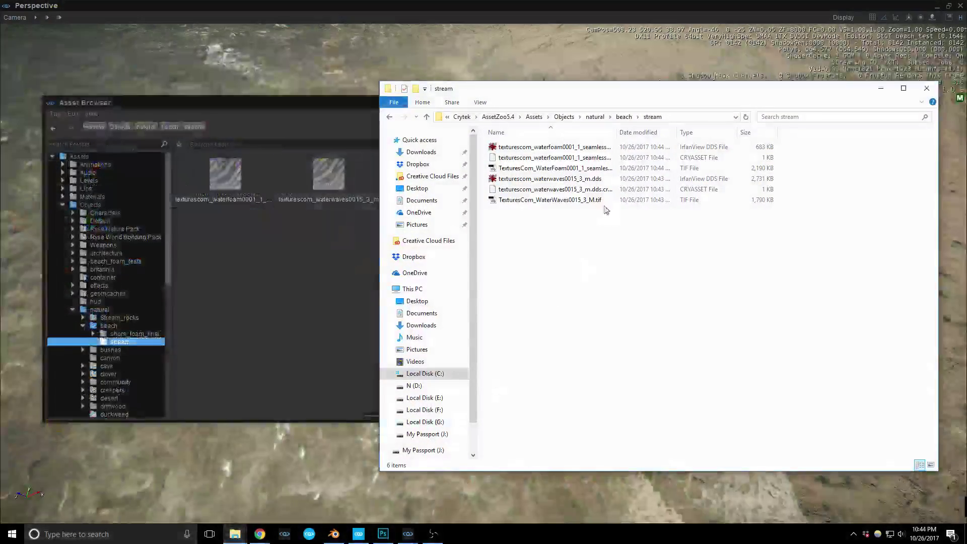
drag(526, 96, 612, 81)
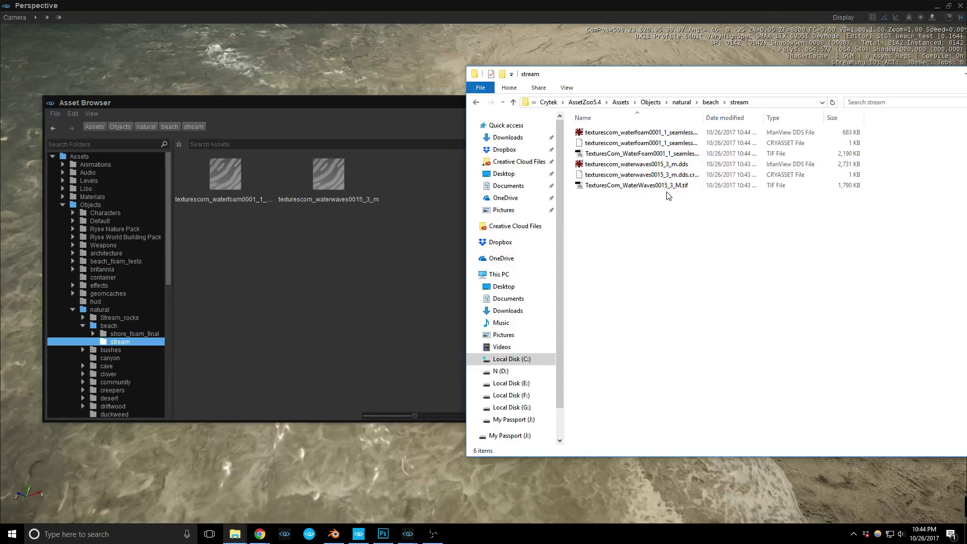
drag(704, 118, 770, 118)
click(655, 185)
drag(673, 154, 288, 274)
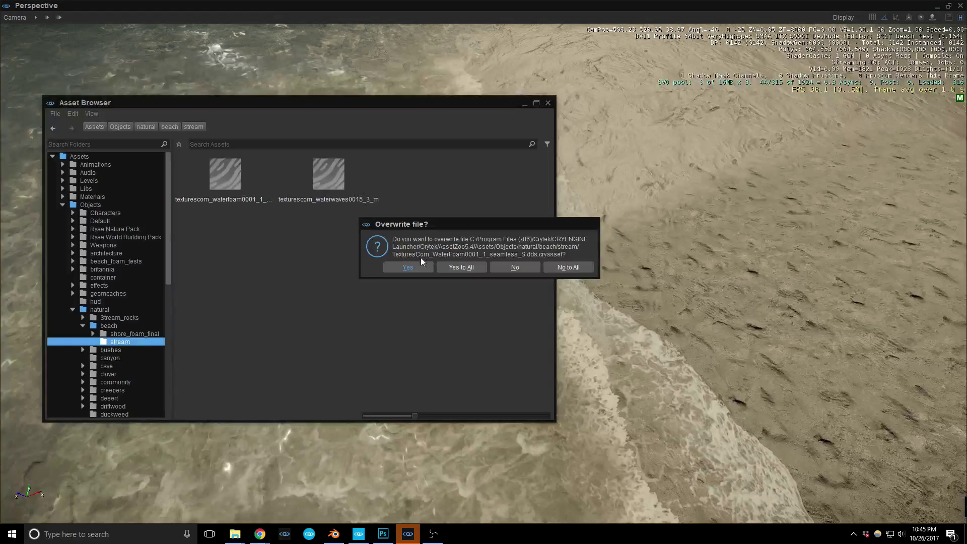
click(458, 268)
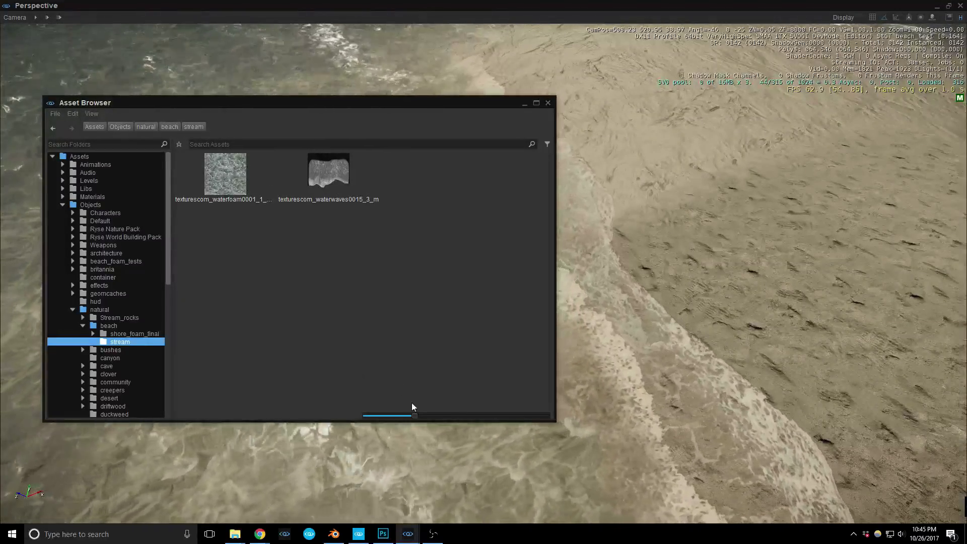
drag(414, 415, 448, 415)
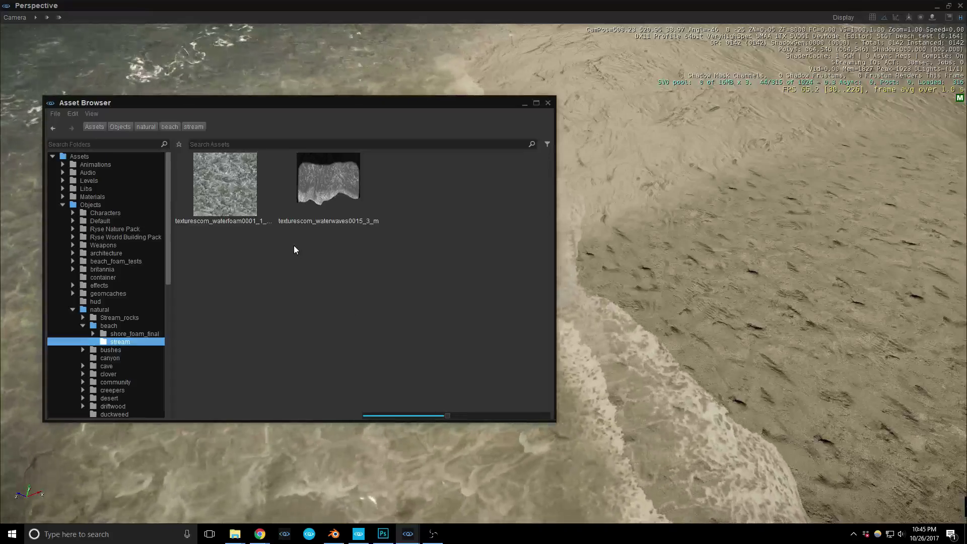
drag(307, 100, 0, 121)
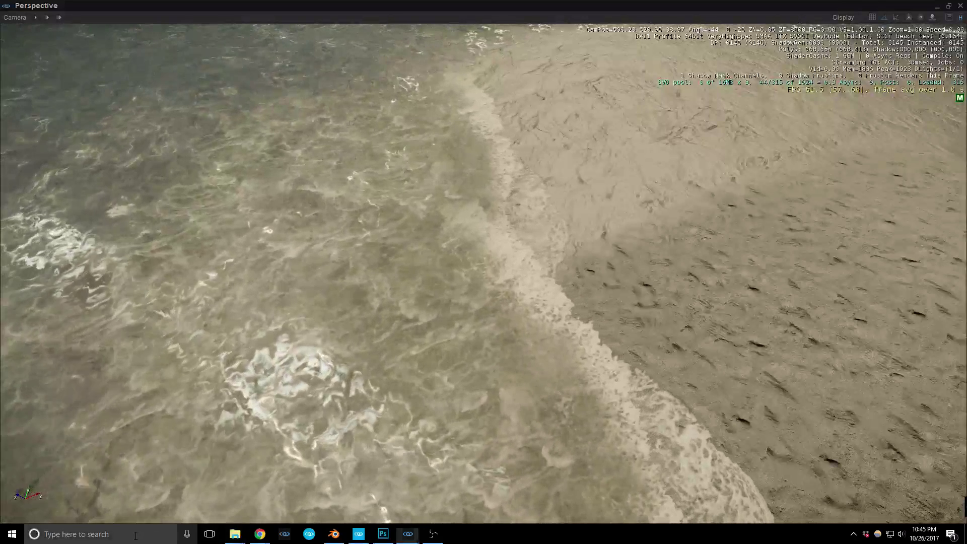
- Launch Blender, dismiss the splash screen and reset the 3D cursor to the scene origin
click(185, 539)
text(blen)
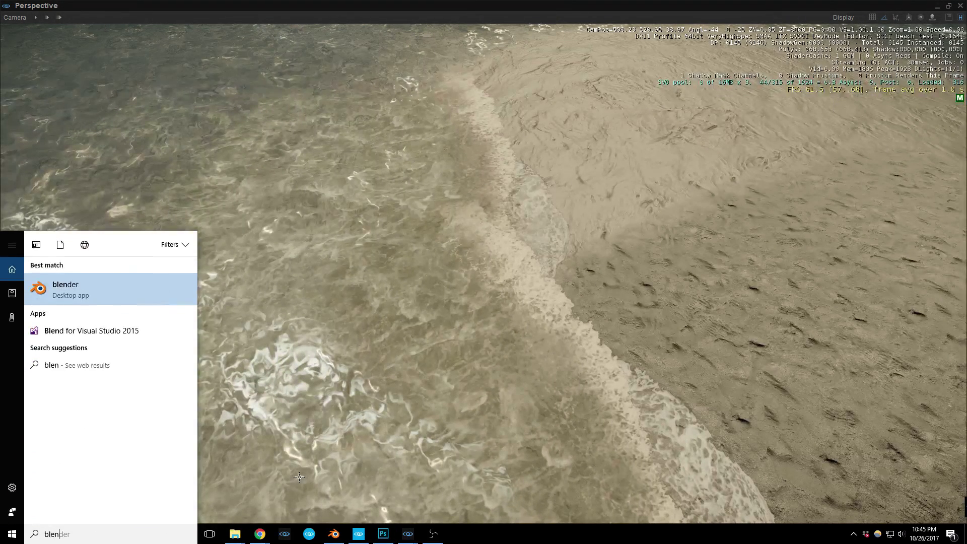
key(Return)
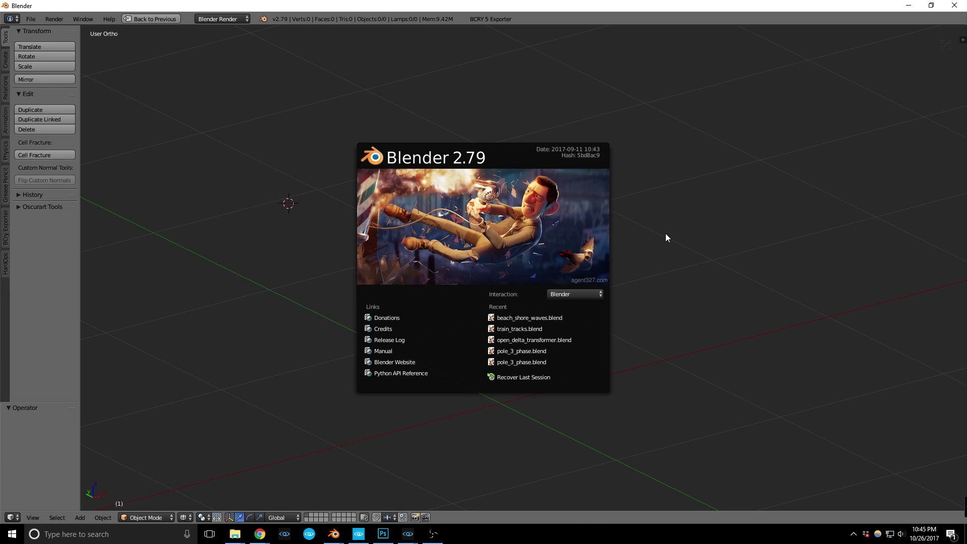
click(675, 235)
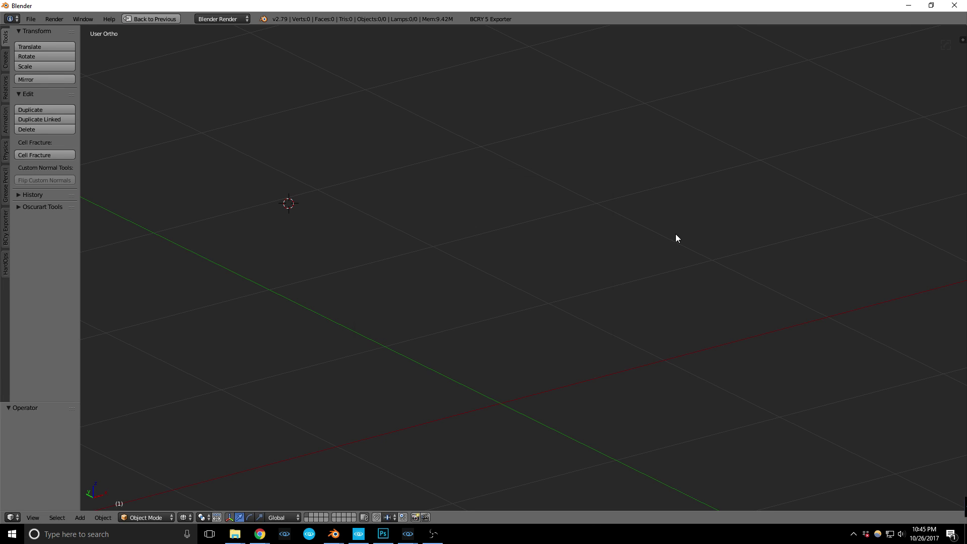
middle_drag(539, 309, 514, 290)
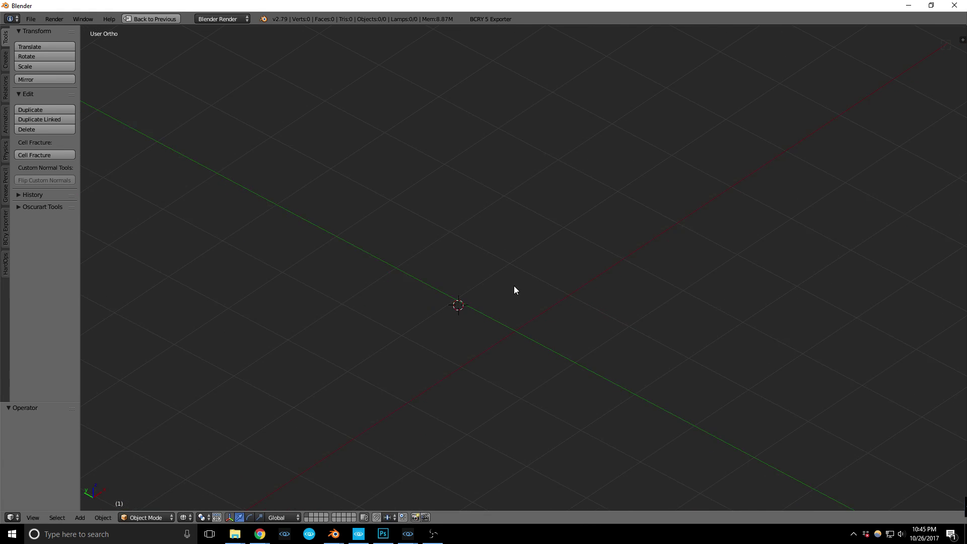
key(shift+c)
key(n)
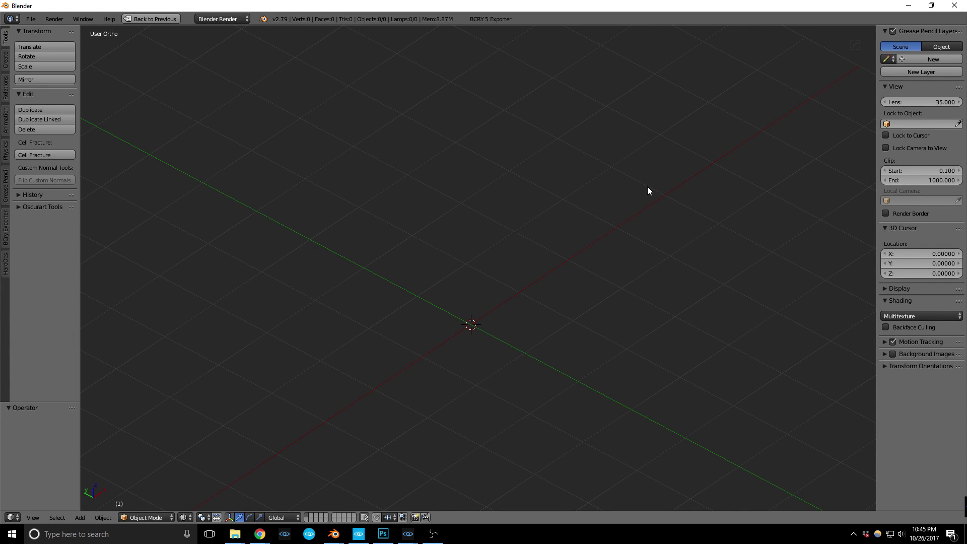
key(n)
click(31, 19)
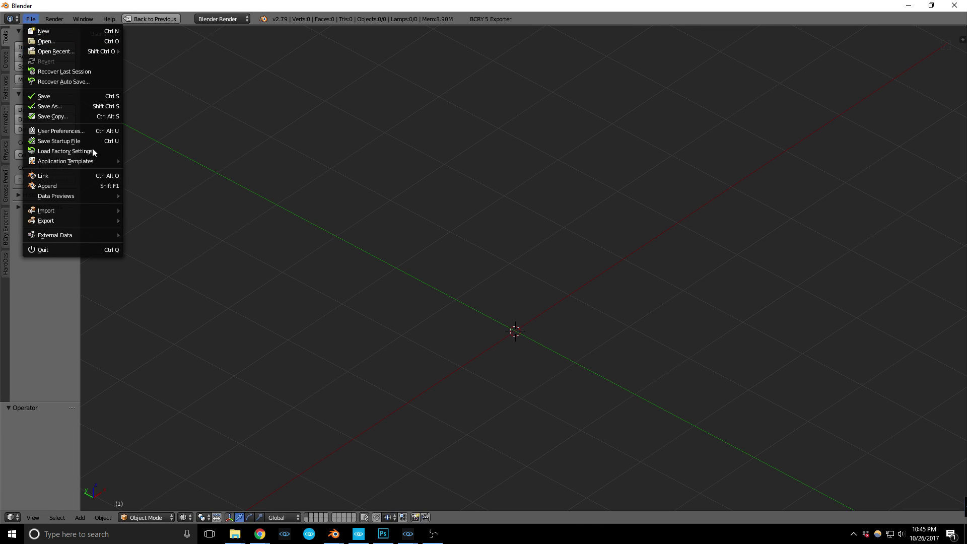
click(82, 131)
click(54, 53)
text(scree)
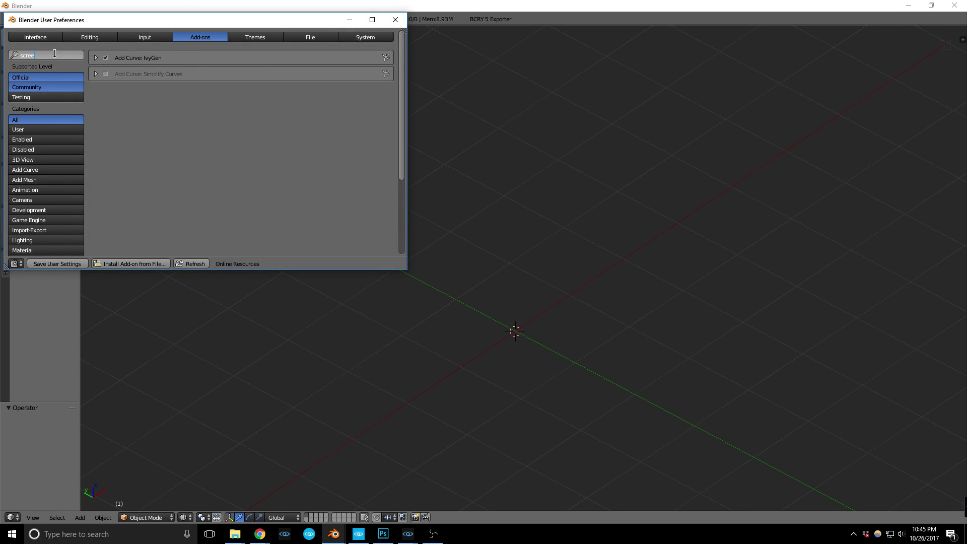
drag(52, 54, 17, 53)
key(BackSpace)
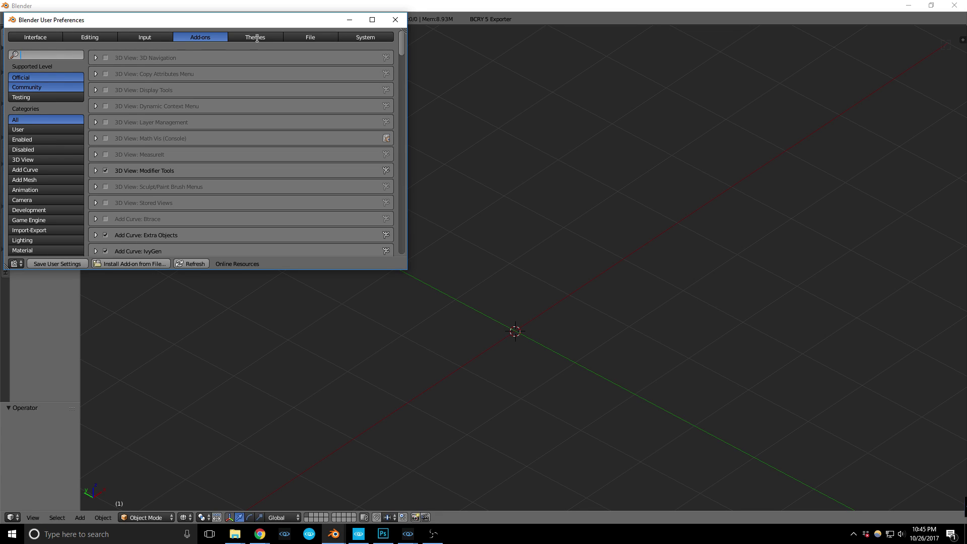
click(401, 22)
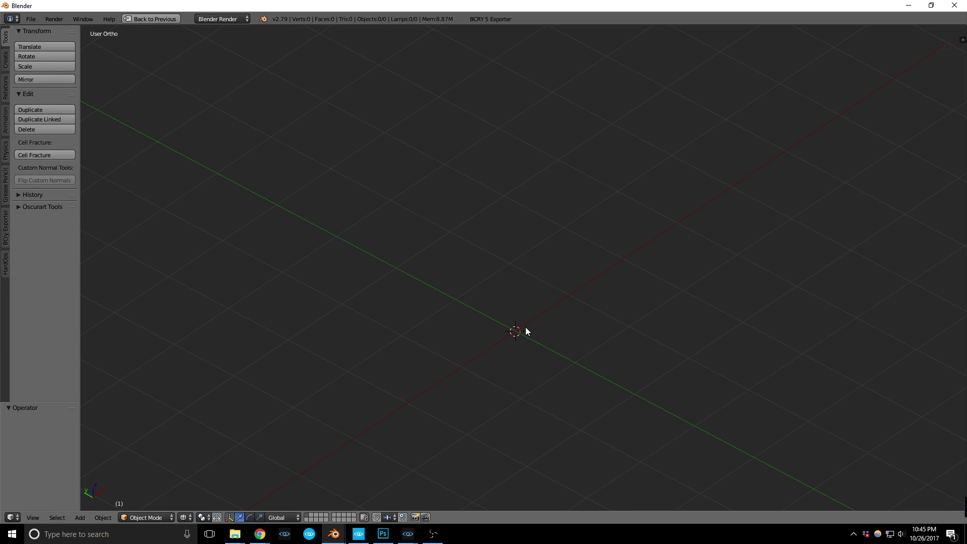
- Add a mesh plane with radius 1 at the scene origin
key(shift+a)
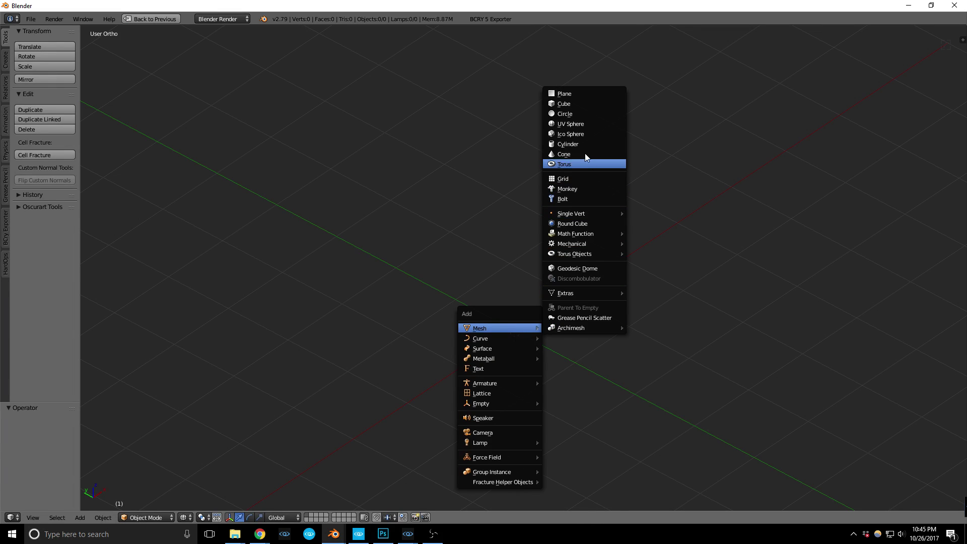
click(570, 95)
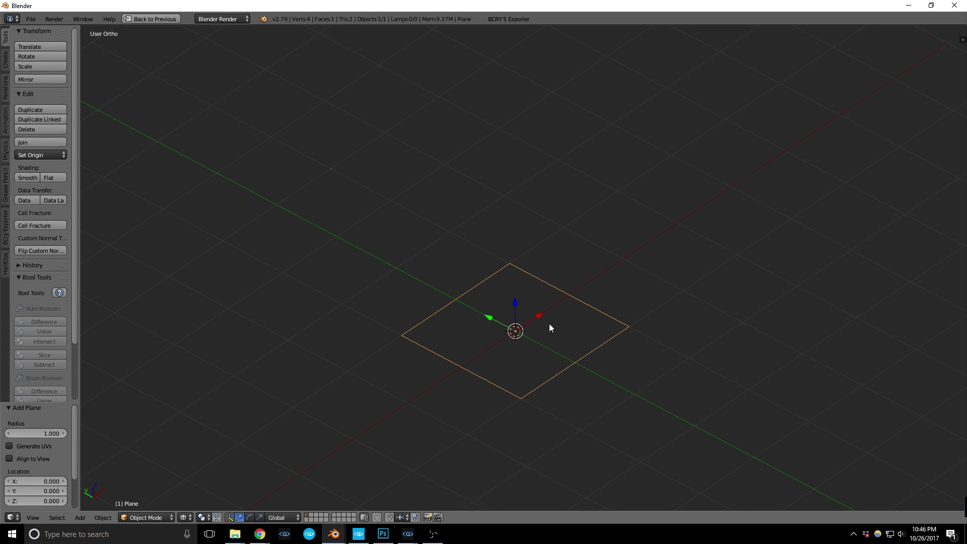
middle_drag(516, 336, 529, 359)
scroll(529, 353, up, 4)
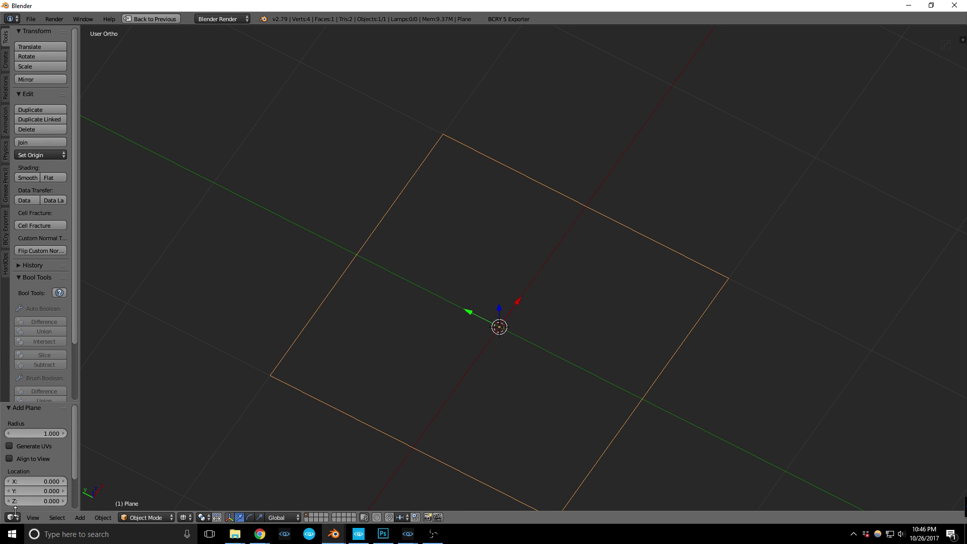
scroll(428, 320, down, 2)
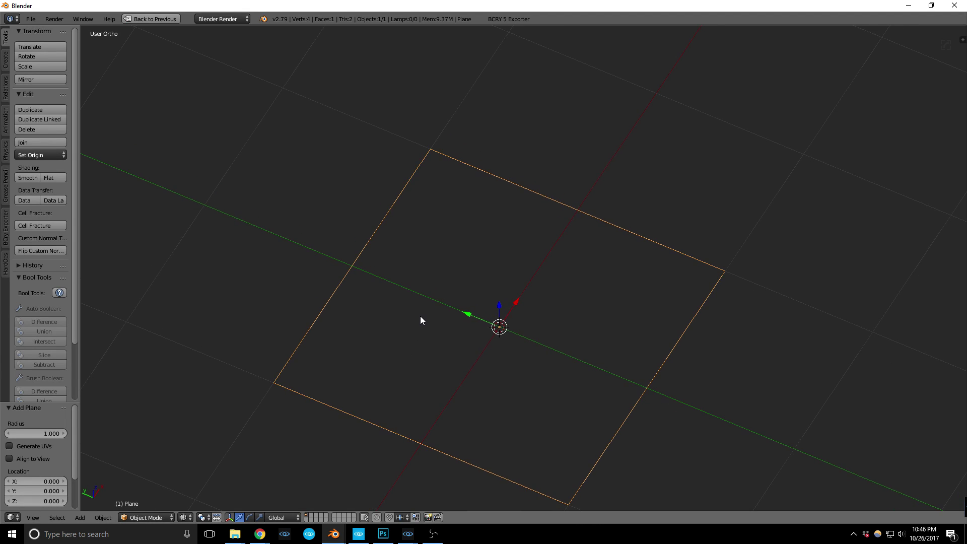
- Restore the multi-editor Default layout with the UV/Image editor beside the 3D view and hide the tool shelf
key(ctrl+Up)
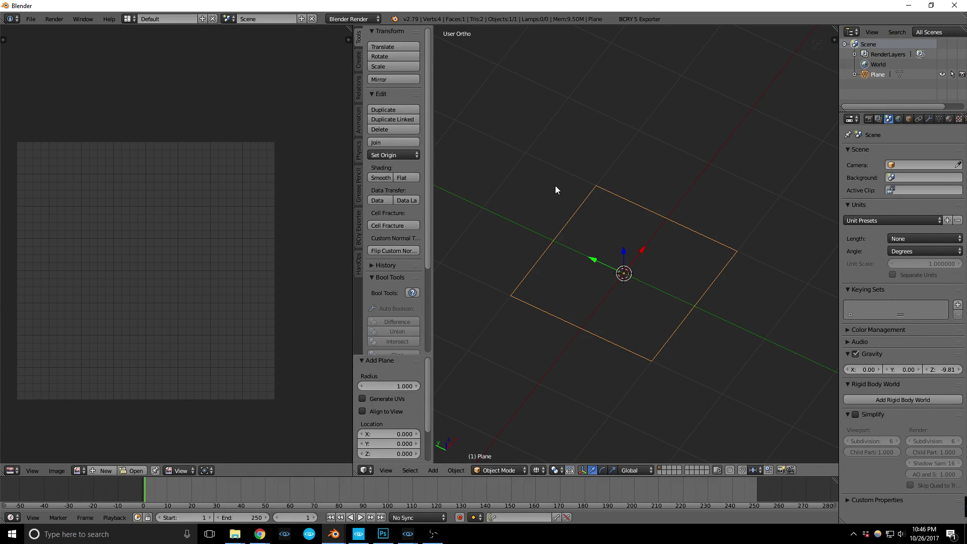
key(t)
scroll(594, 284, up, 3)
middle_drag(603, 288, 632, 290)
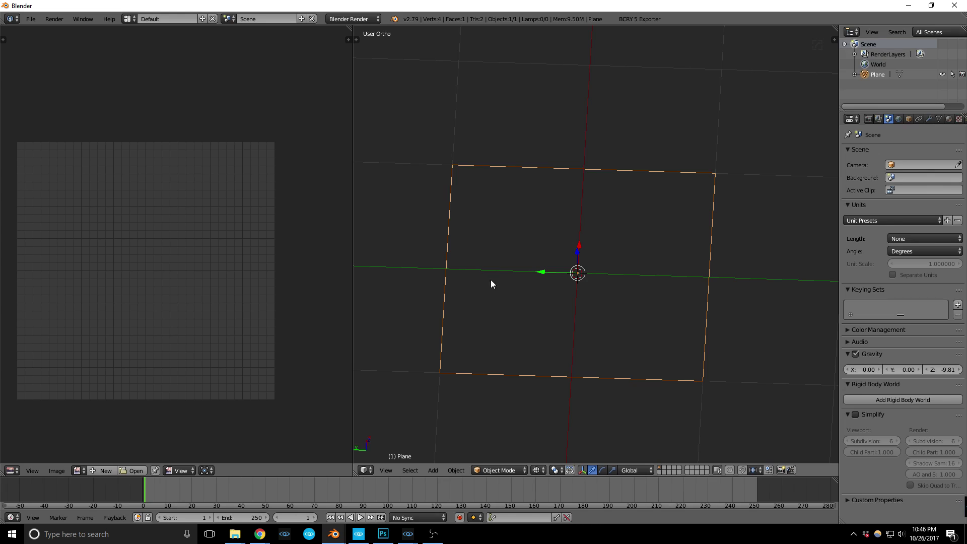
- Unwrap the whole plane in Edit Mode from the top view with the standard Unwrap method
key(KP_7)
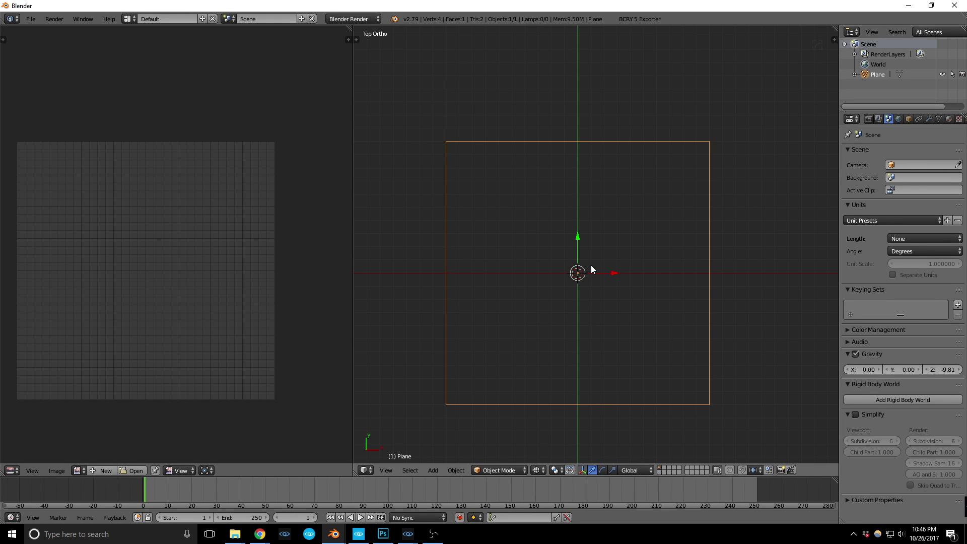
key(Tab)
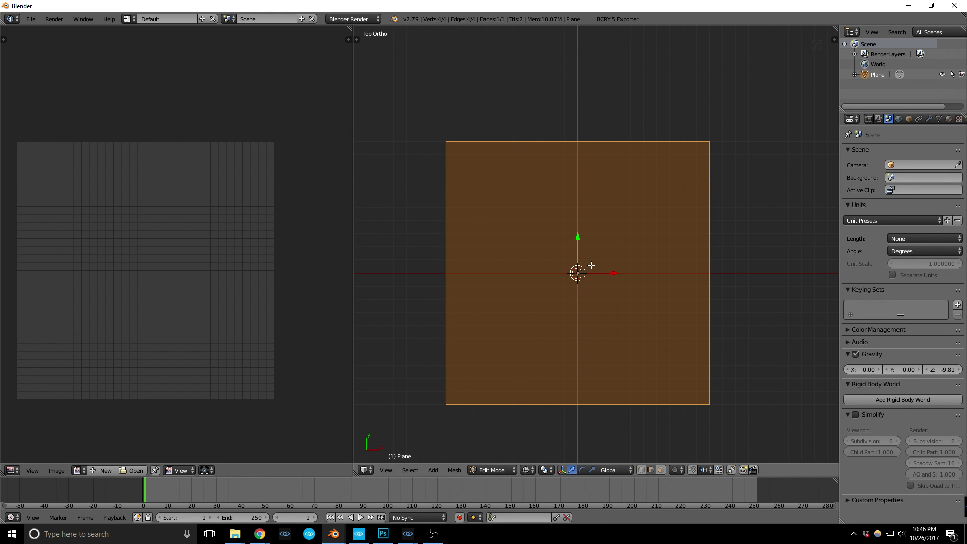
key(u)
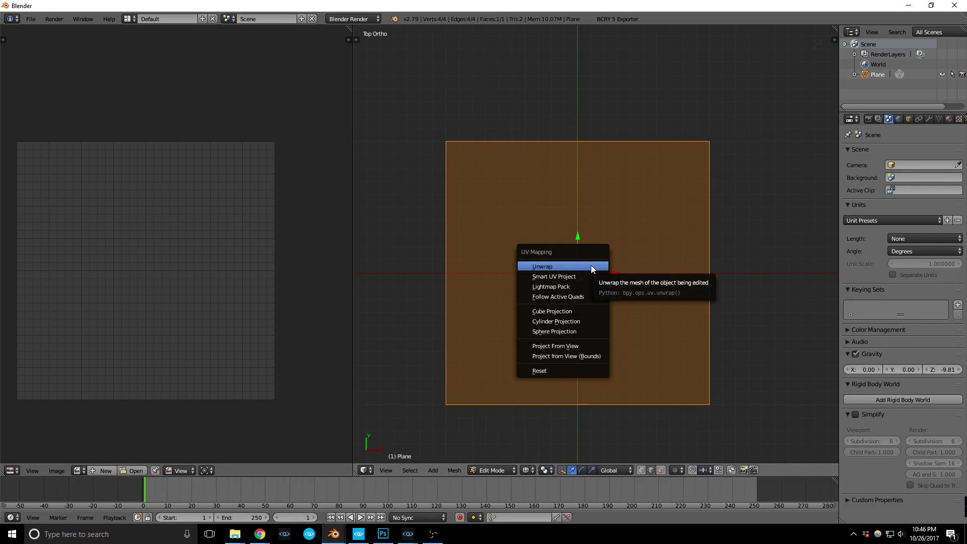
click(591, 265)
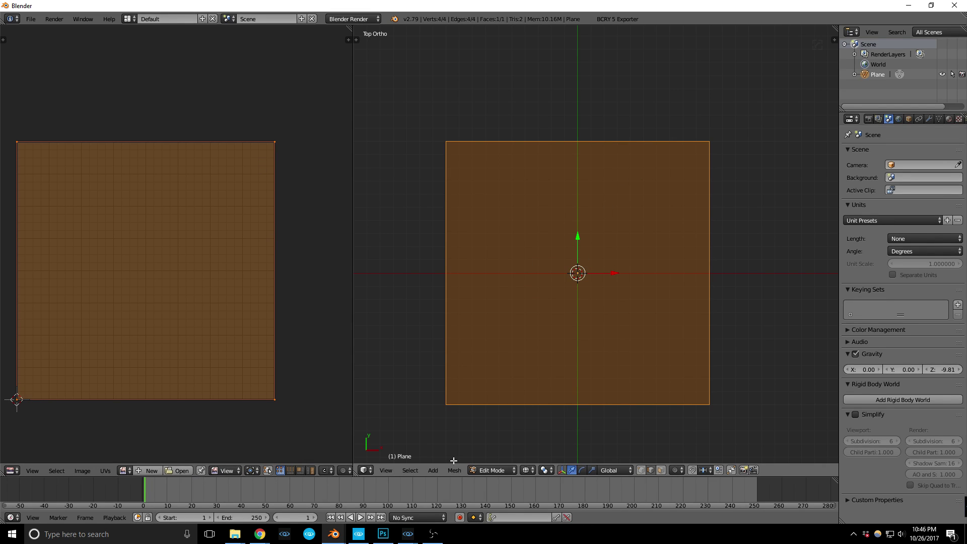
- Switch to the CRYENGINE editor and examine the shape of the existing shore foam mesh along the beach
mouse_move(407, 533)
click(458, 484)
right_drag(529, 387, 353, 337)
key(d)
key(d)
right_drag(553, 375, 593, 379)
key(e)
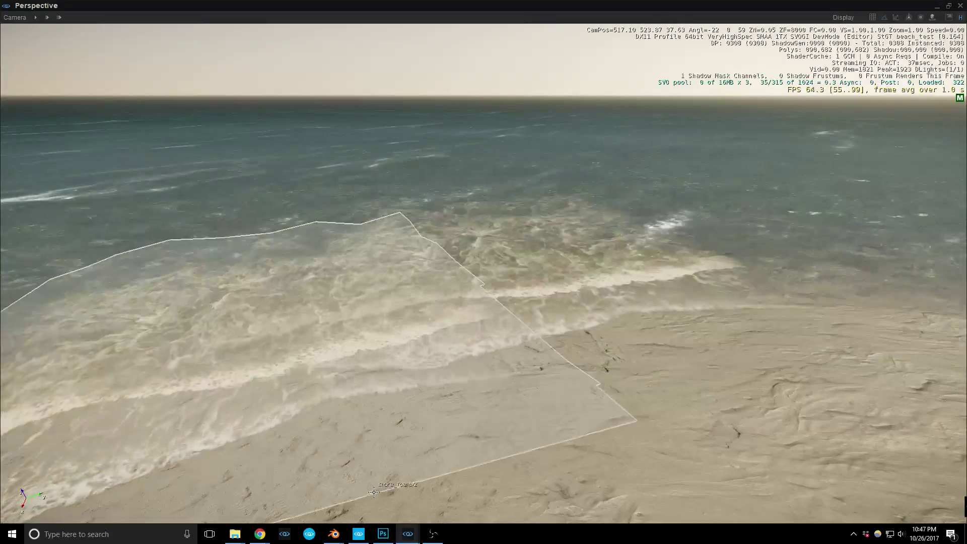
click(433, 534)
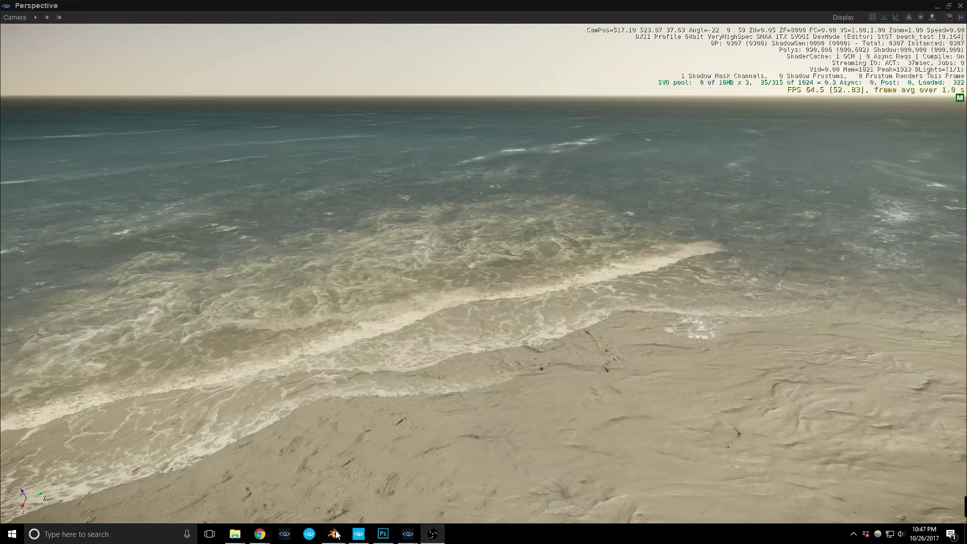
- Switch to Blender and add five evenly spaced vertical loop cuts across the plane without sliding them
mouse_move(336, 534)
click(365, 484)
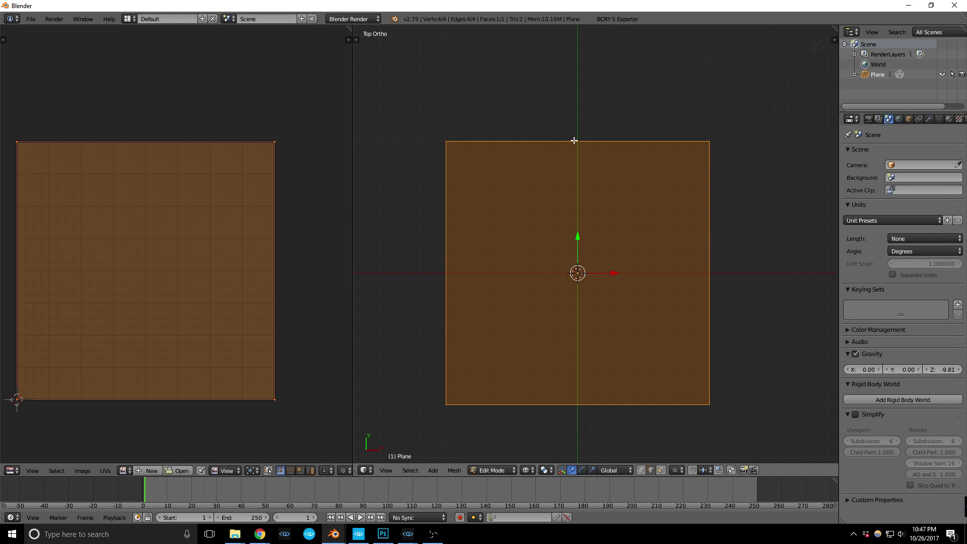
key(ctrl+r)
scroll(574, 140, up, 2)
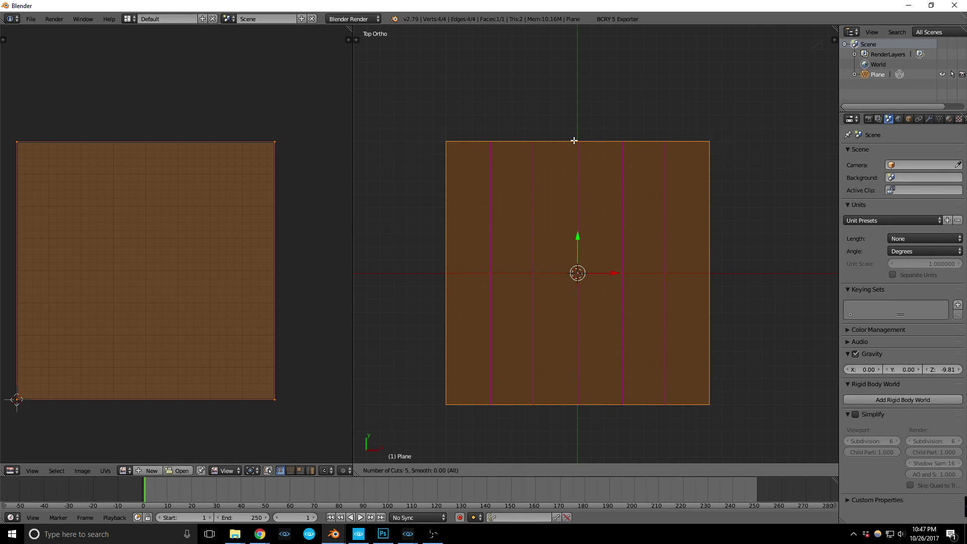
click(573, 141)
right_click(574, 140)
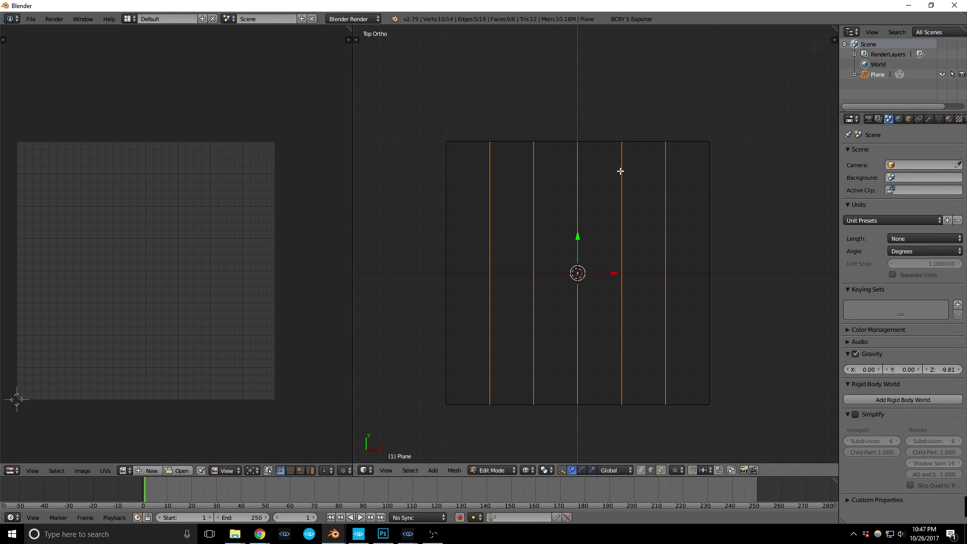
- Add five evenly spaced horizontal loop cuts across the plane, keeping them centred without sliding
key(ctrl+r)
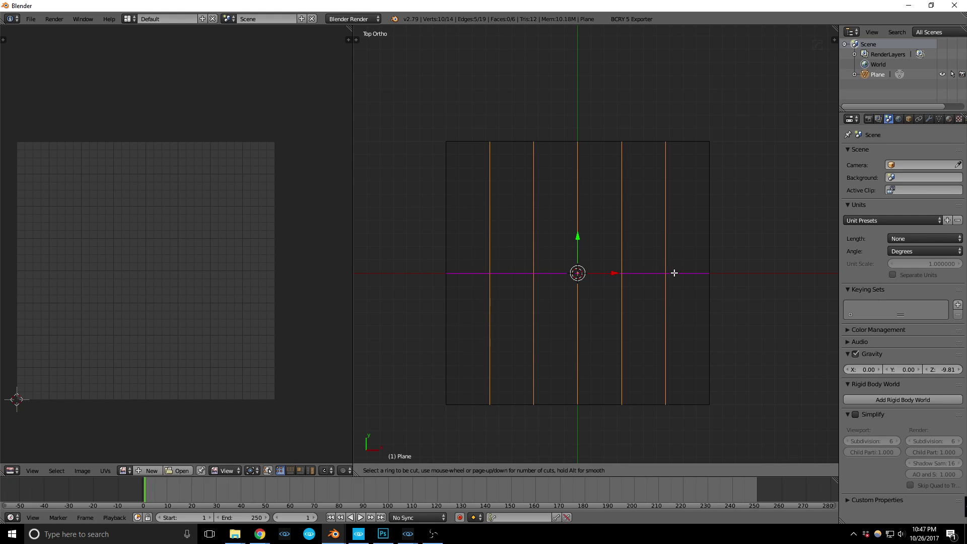
scroll(674, 272, up, 4)
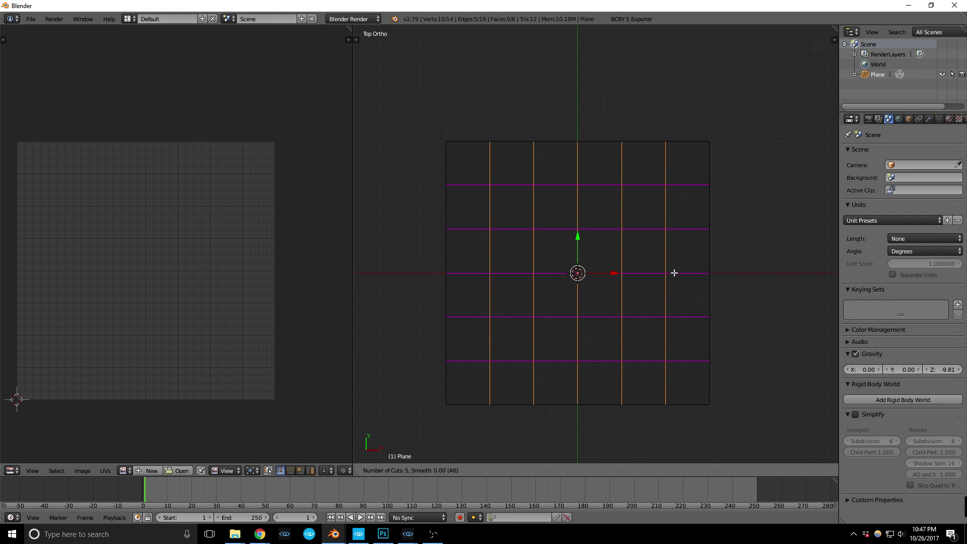
click(674, 272)
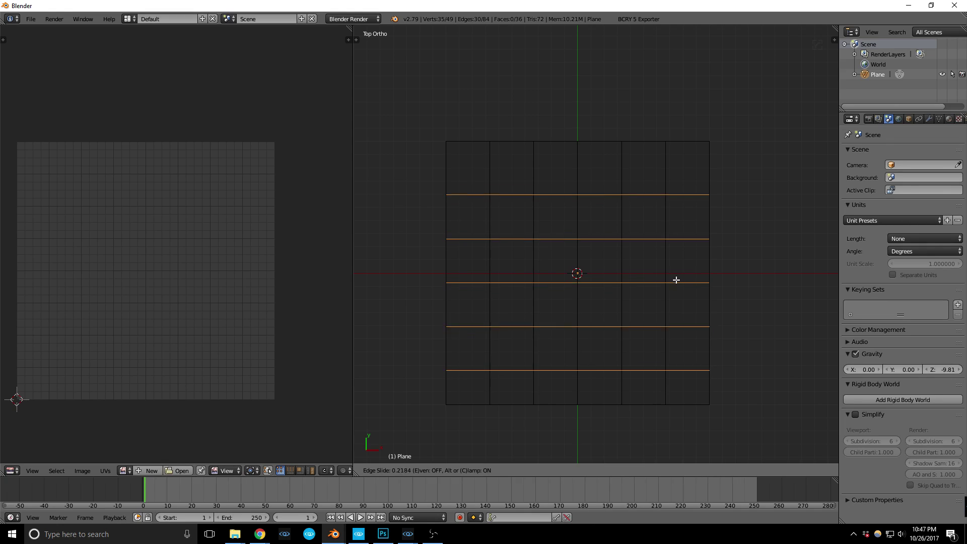
right_click(676, 281)
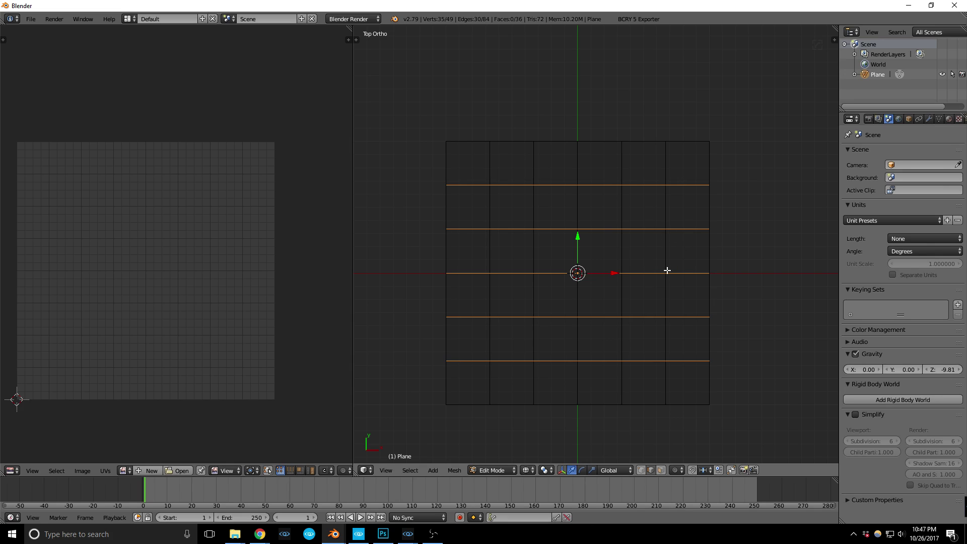
- Widen the properties area and create a material named foam1 on the plane
click(949, 119)
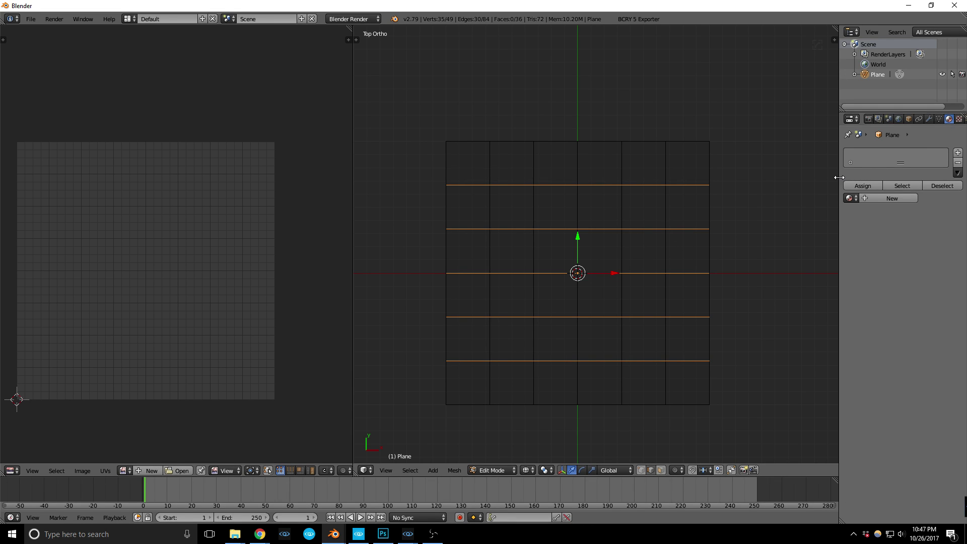
drag(840, 177, 774, 177)
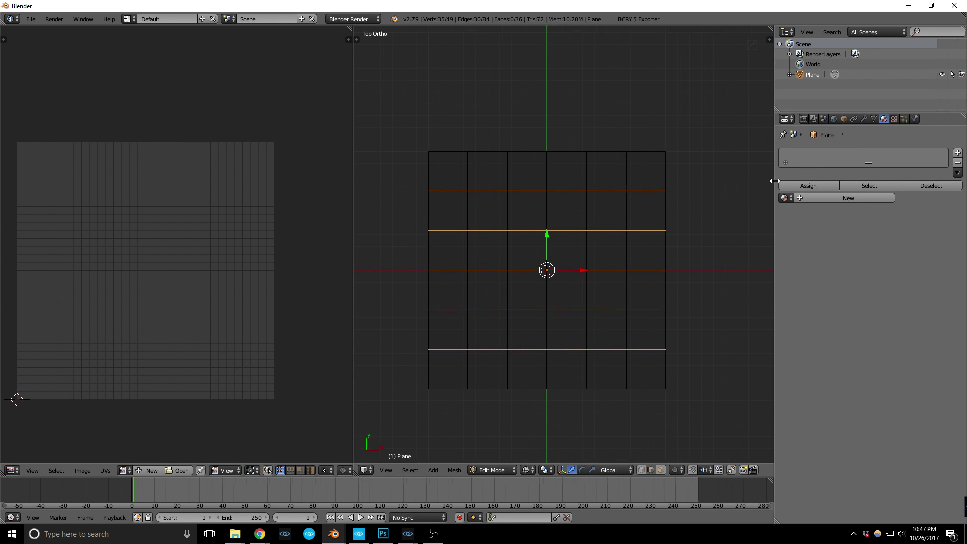
click(819, 200)
text(foam1)
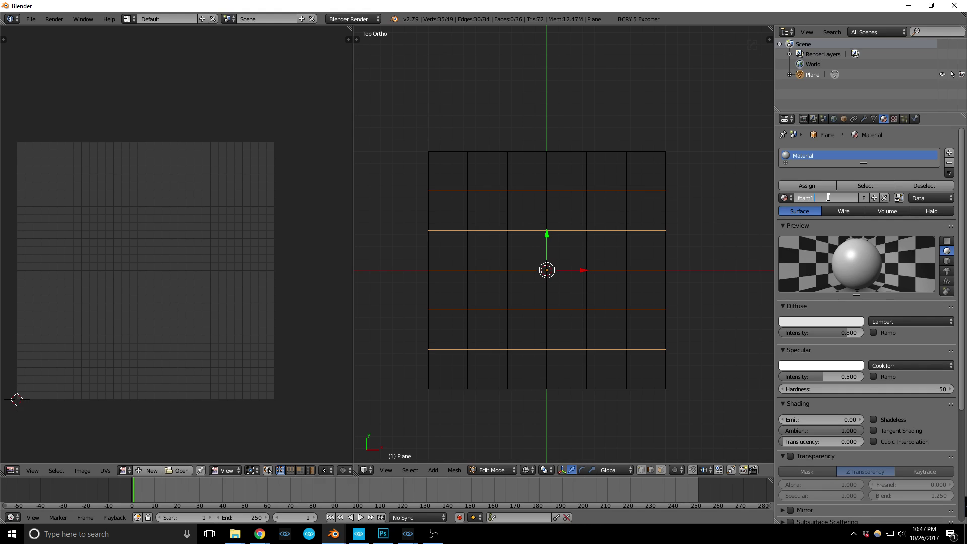
key(Return)
- Select the whole mesh and add a second material slot with a new material named foam2
key(a)
key(a)
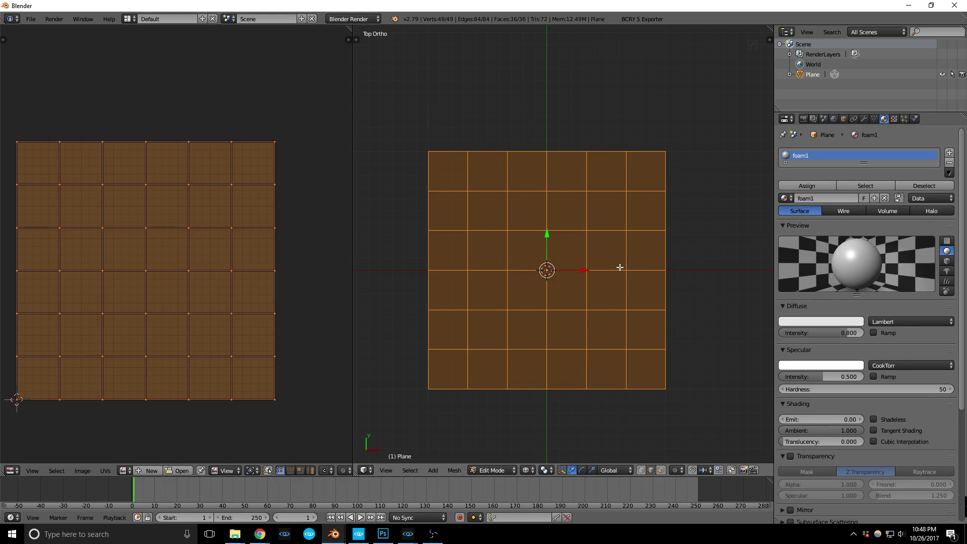
click(949, 152)
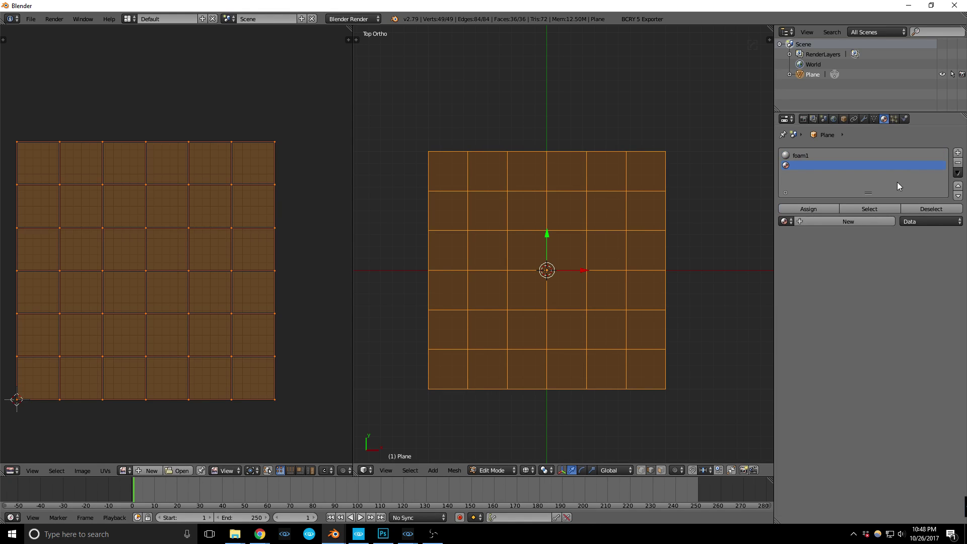
click(839, 222)
click(837, 222)
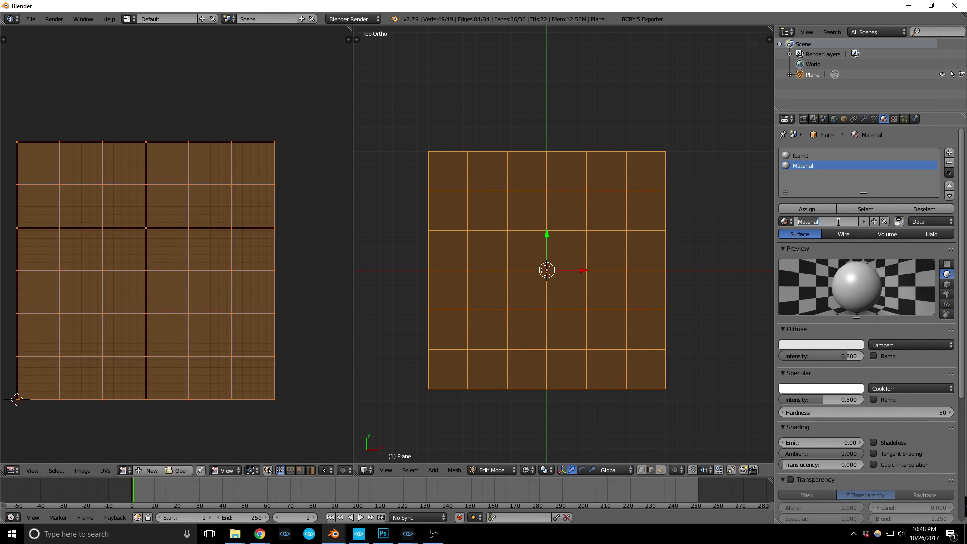
text(foam2)
key(Return)
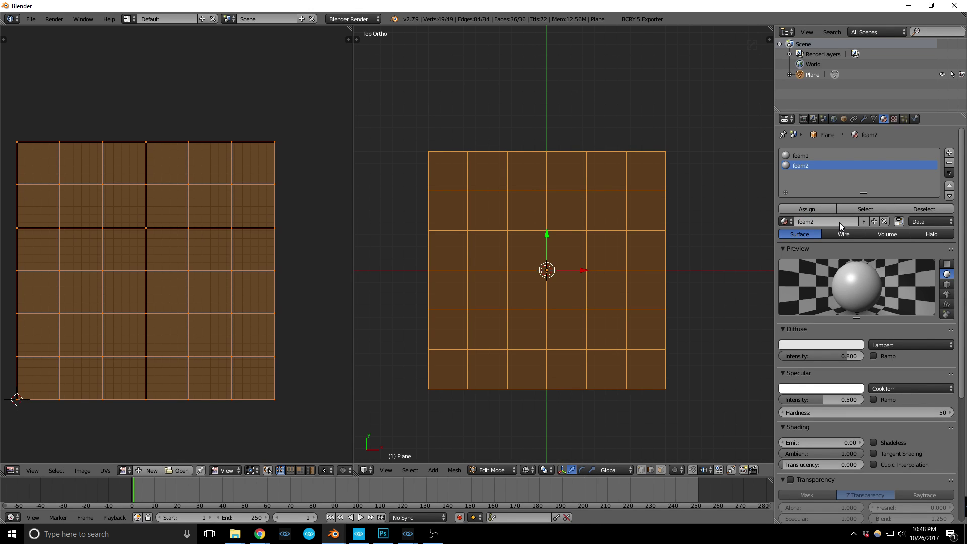
- Duplicate the whole mesh, raise the copy about 0.016 on Z and shift it about -0.87 along X
middle_drag(617, 296, 541, 262)
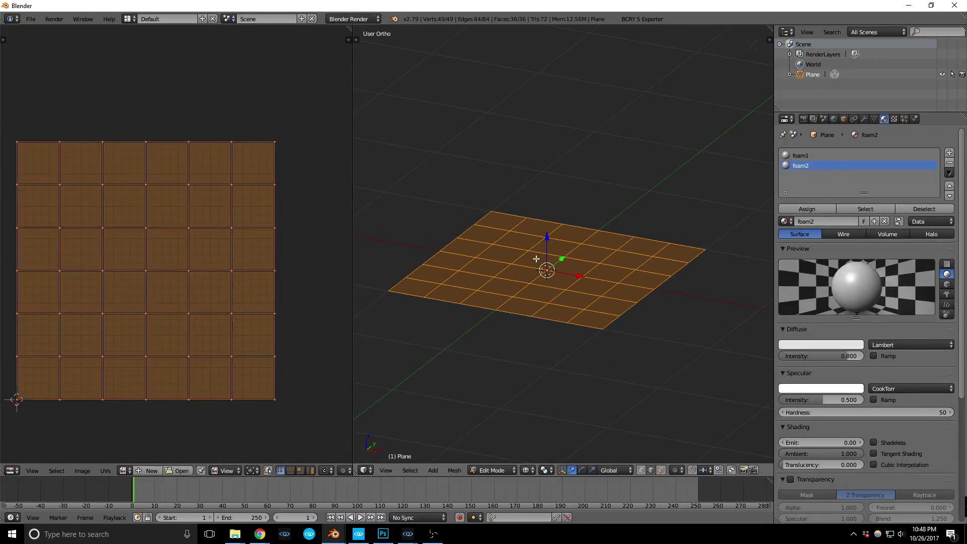
scroll(537, 261, up, 2)
key(shift+d)
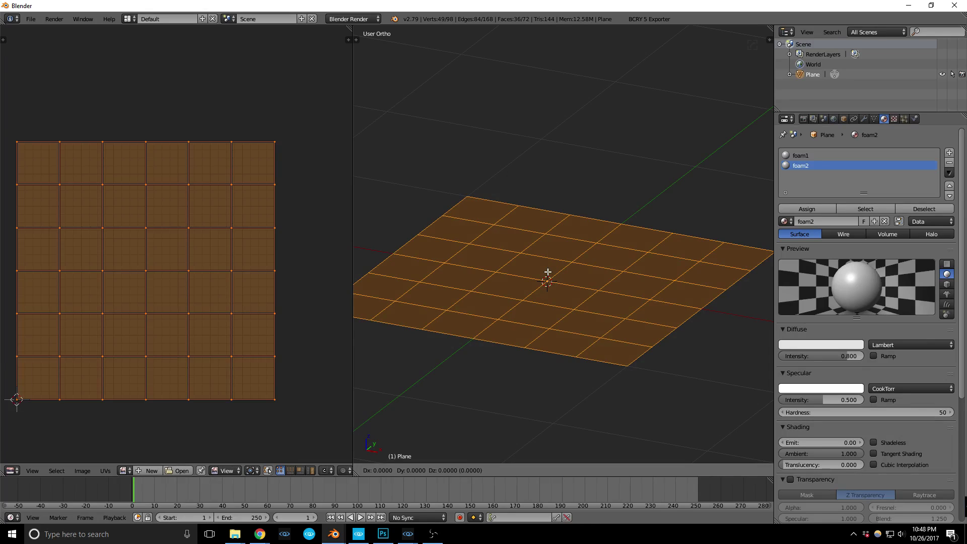
key(z)
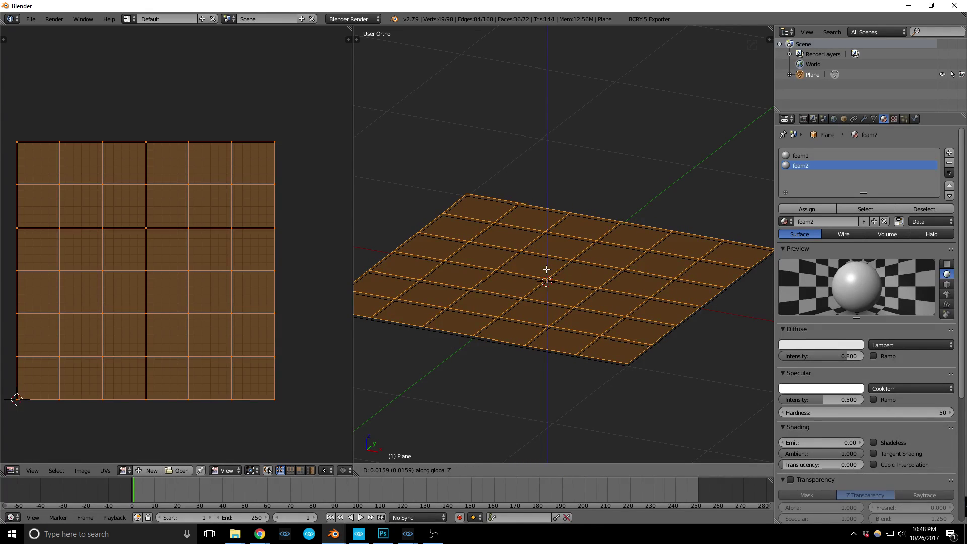
key(x)
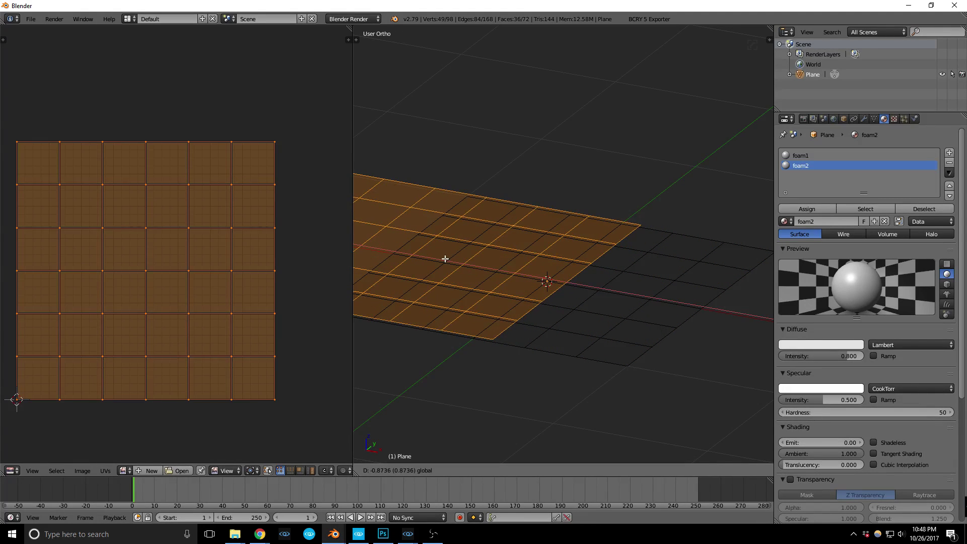
click(445, 259)
- Leave Edit Mode and examine the two overlapping planes from several angles
middle_drag(548, 268, 593, 280)
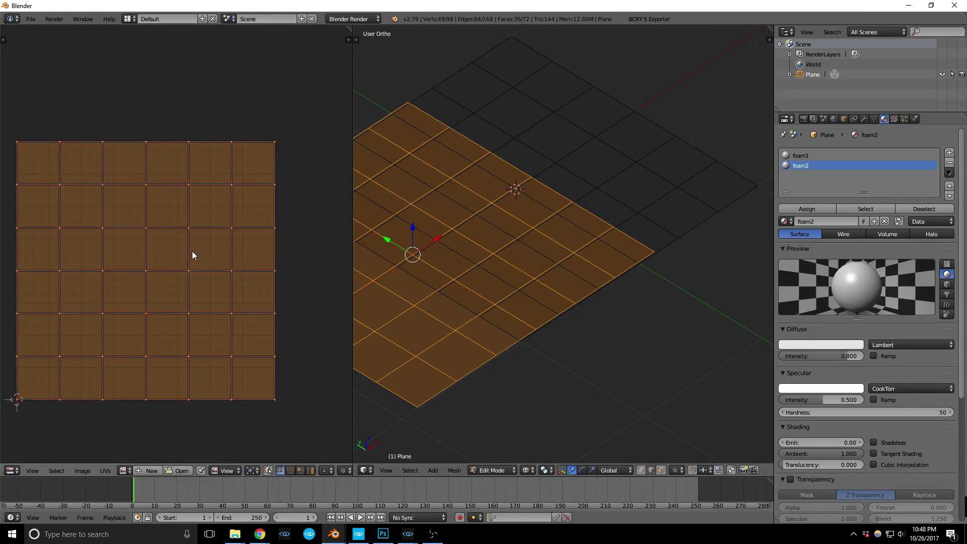
scroll(618, 257, down, 3)
scroll(599, 237, up, 2)
key(Tab)
middle_drag(574, 218, 619, 259)
scroll(620, 258, down, 2)
scroll(520, 232, up, 2)
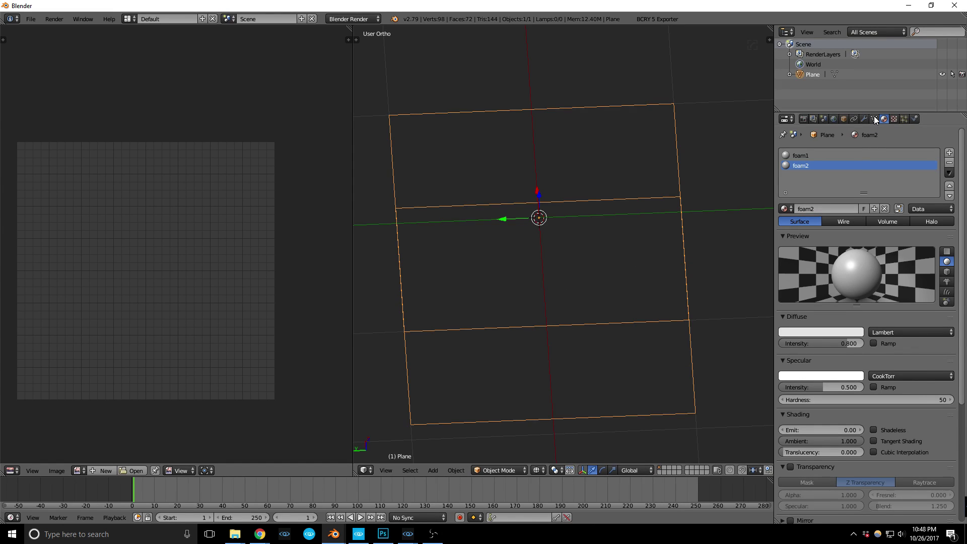
middle_drag(666, 315, 640, 311)
key(Tab)
key(Tab)
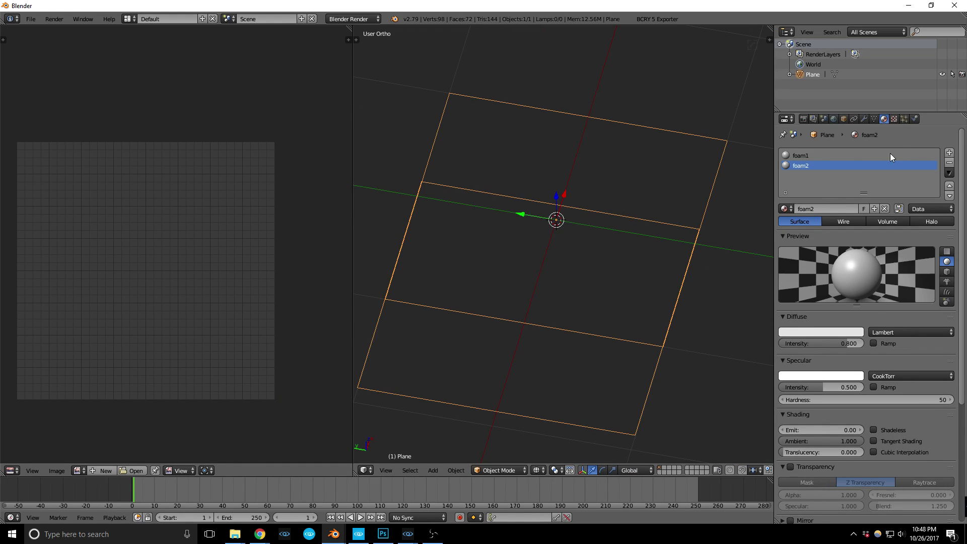
- Add a vertex color layer to the mesh and name it alpha
click(874, 120)
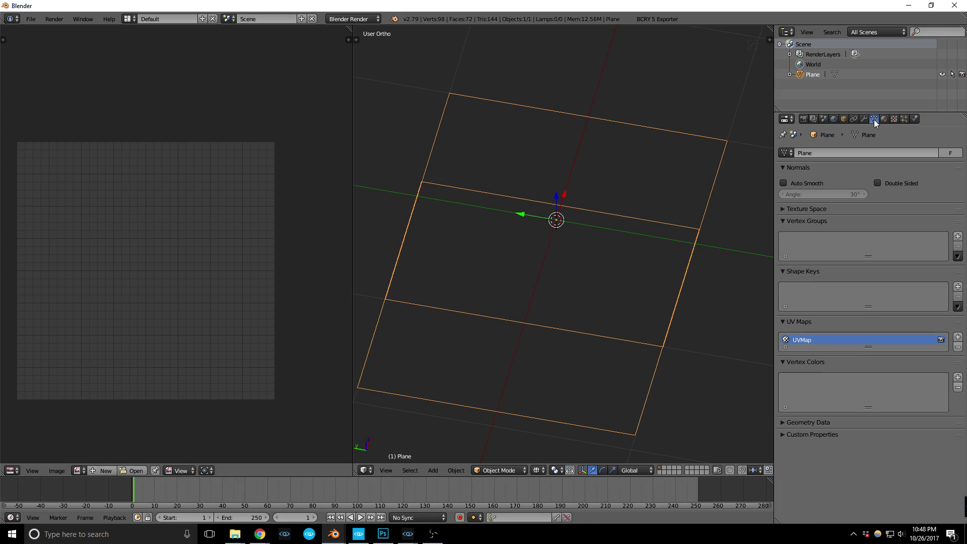
click(957, 378)
double_click(796, 380)
text(a)
- Enter Vertex Paint mode and set the brush color to black
click(494, 469)
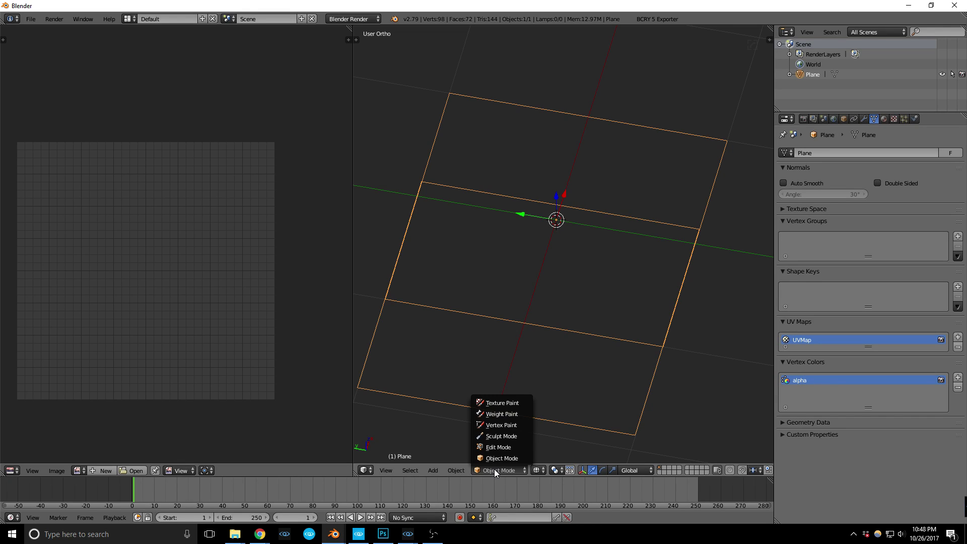
click(515, 423)
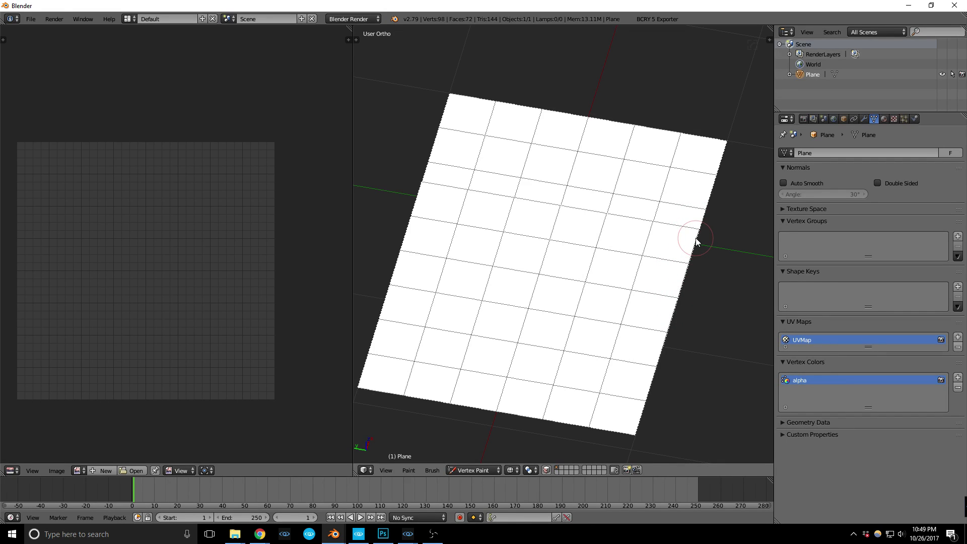
key(t)
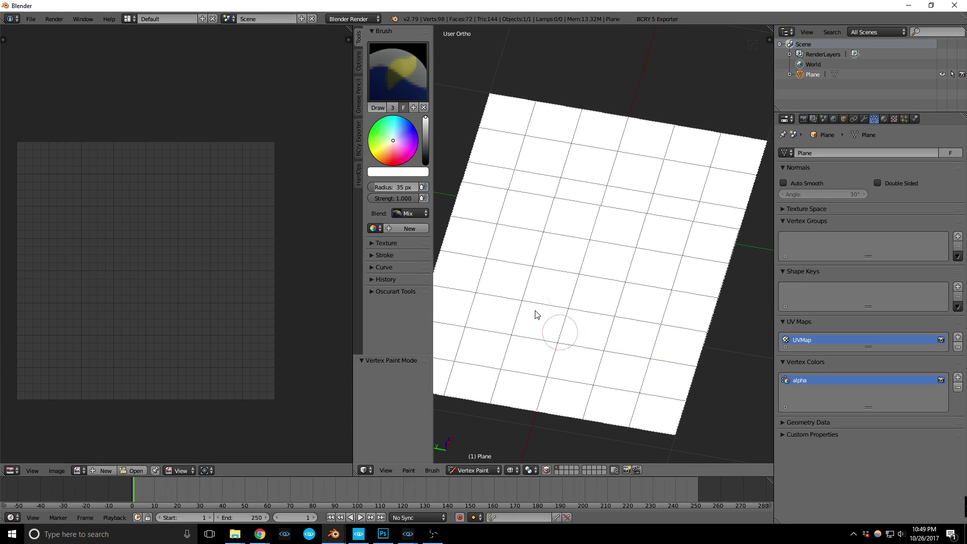
drag(425, 123, 425, 162)
key(t)
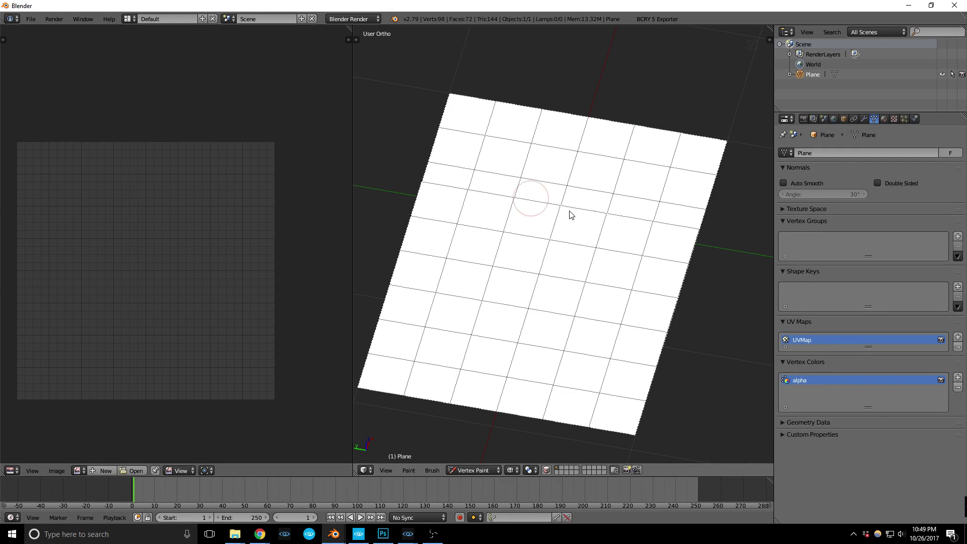
- Paint black along both long sides and the negative X end of the overlapping planes, leaving the positive X end white
mouse_move(697, 229)
mouse_down()
mouse_move(627, 437)
mouse_move(397, 391)
mouse_move(378, 322)
mouse_move(446, 114)
mouse_move(476, 84)
mouse_up()
drag(731, 116, 696, 217)
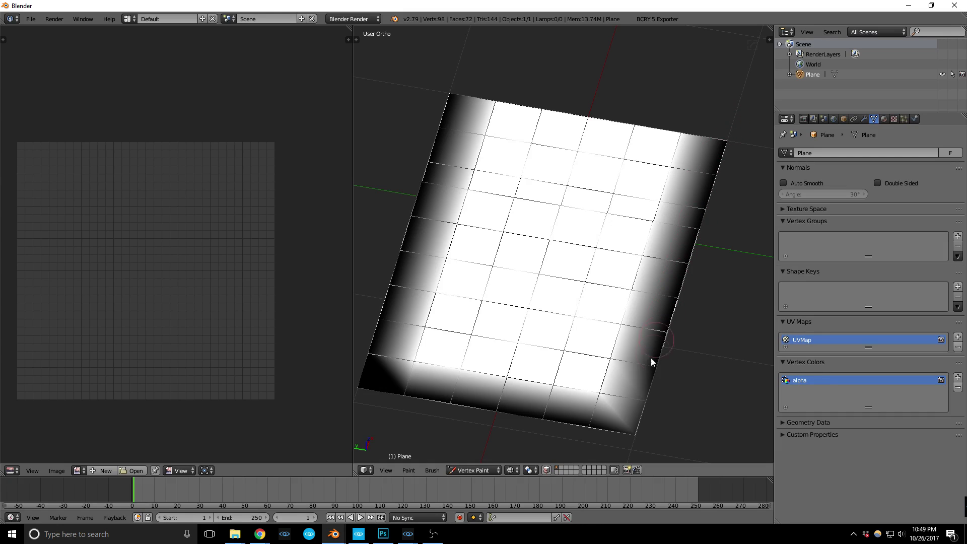
drag(653, 352, 630, 427)
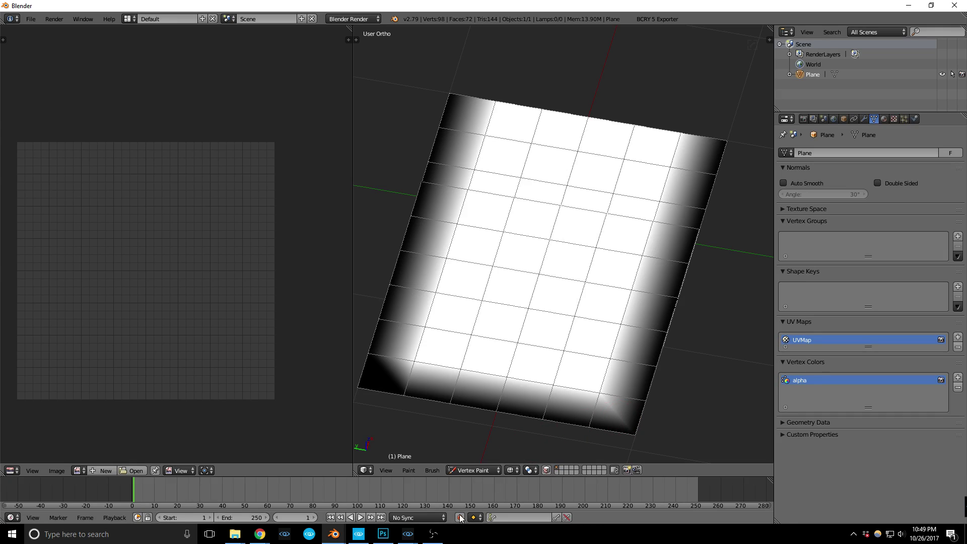
- View the water foam texture in Photoshop, return to Blender and examine the painted edges of the overlapping planes
click(382, 534)
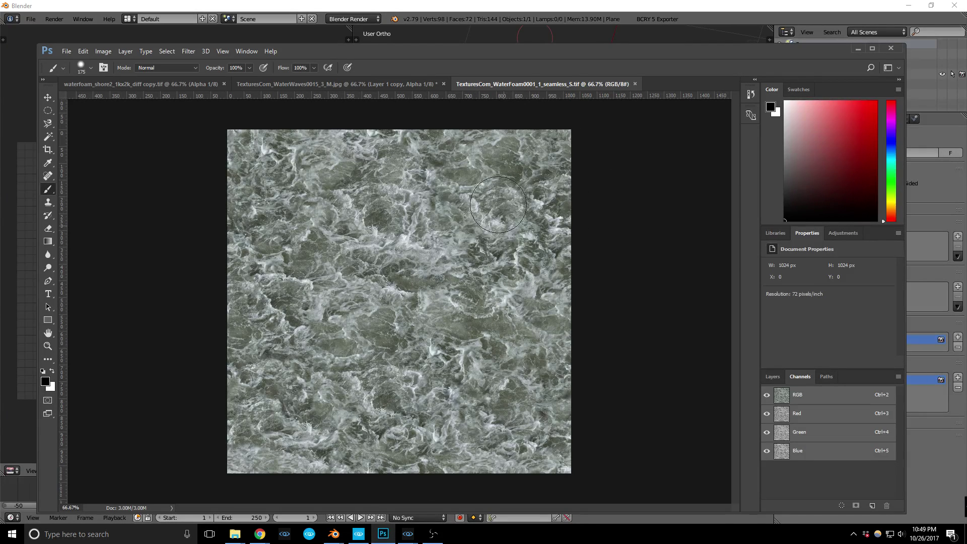
click(572, 6)
middle_drag(641, 276, 624, 252)
scroll(498, 330, down, 5)
scroll(654, 232, up, 6)
scroll(639, 237, down, 3)
scroll(647, 218, up, 3)
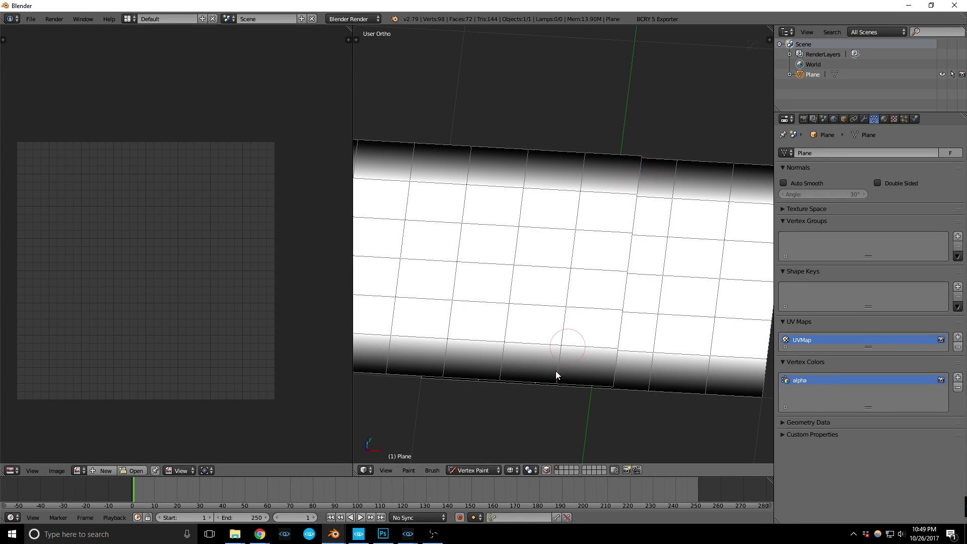
- In Edit Mode, move the duplicated plane farther along negative X until it is clear of the original
click(477, 469)
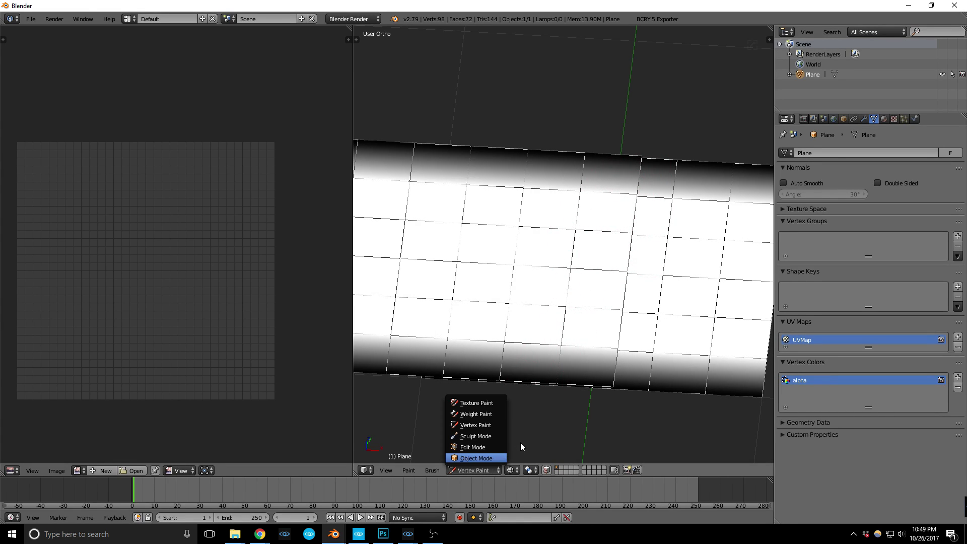
click(476, 447)
scroll(601, 285, down, 2)
drag(535, 270, 376, 263)
scroll(538, 292, down, 1)
scroll(399, 239, up, 2)
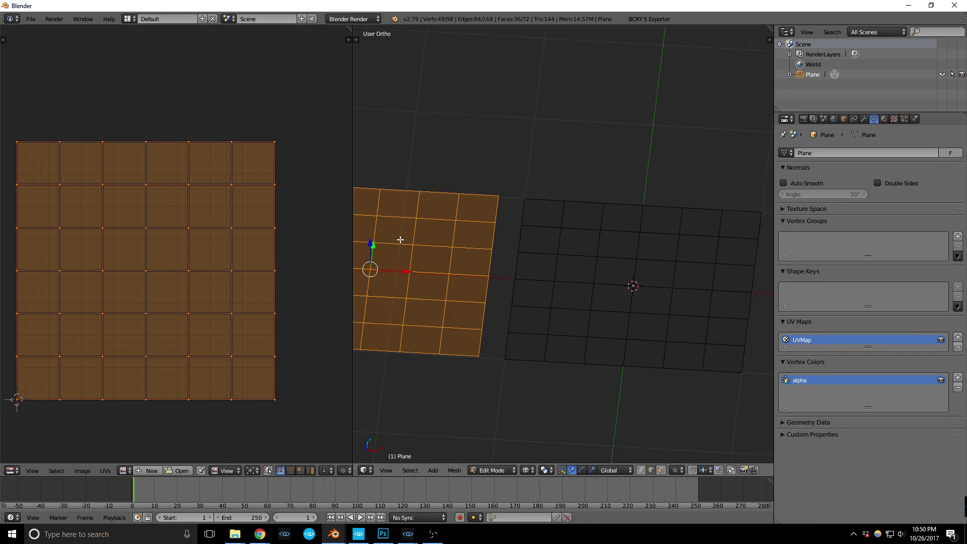
- In Vertex Paint mode, paint the facing ends of the two separated planes black
click(486, 469)
click(513, 428)
mouse_move(512, 182)
mouse_down()
mouse_move(490, 345)
mouse_move(518, 222)
mouse_move(540, 196)
mouse_move(706, 201)
mouse_move(545, 194)
mouse_move(520, 394)
mouse_up()
scroll(561, 393, down, 3)
middle_drag(648, 362, 646, 349)
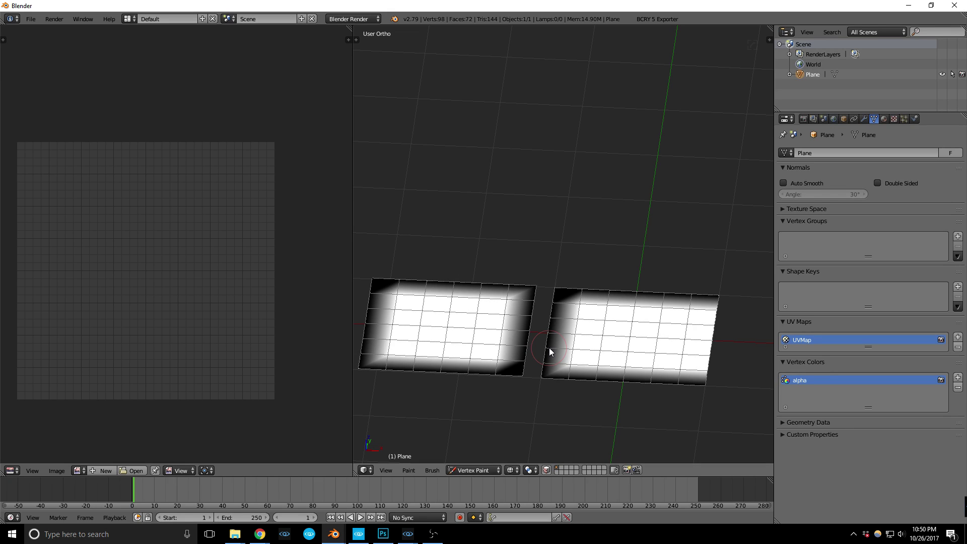
- In Edit Mode, move the duplicated plane back along positive X by about 1.33 so it overlaps the original, and return to Object Mode
click(482, 469)
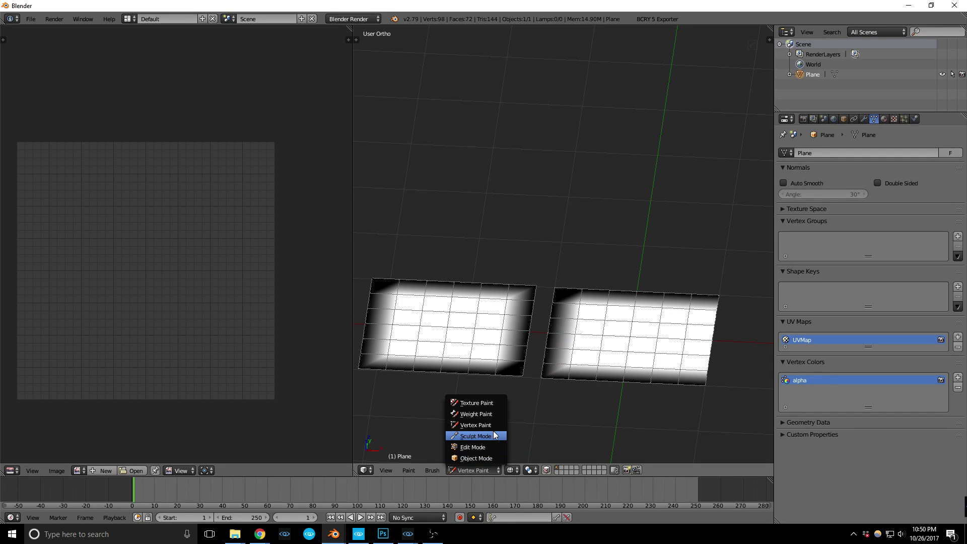
click(481, 447)
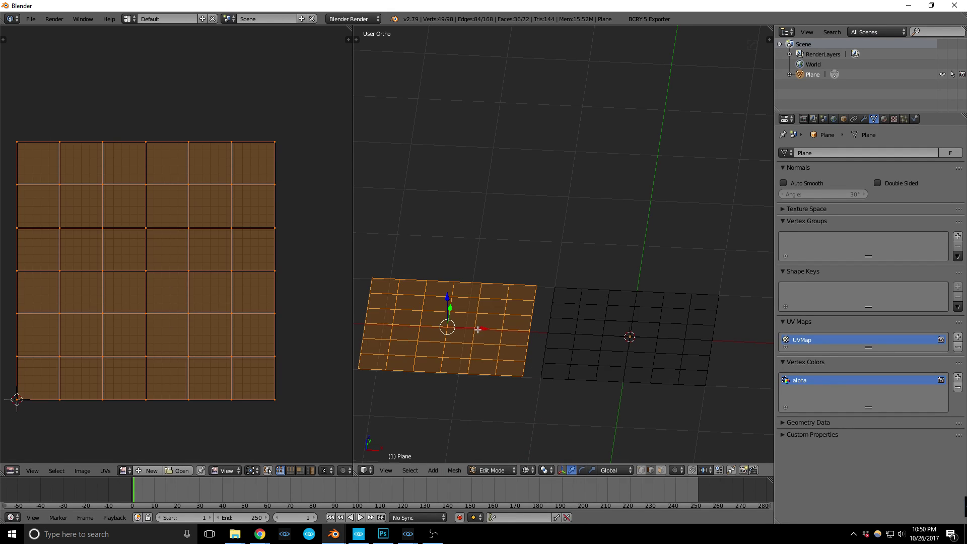
key(g)
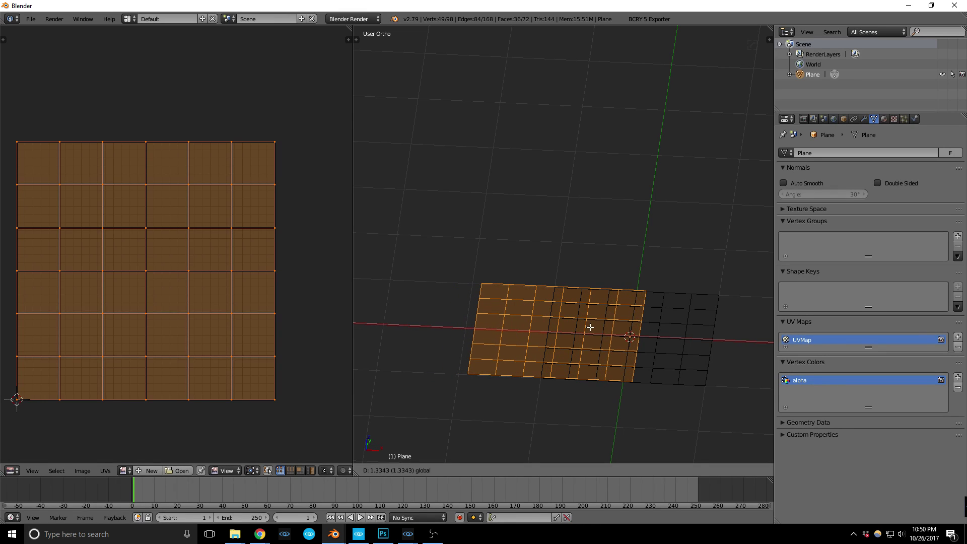
click(596, 331)
middle_drag(604, 334, 712, 339)
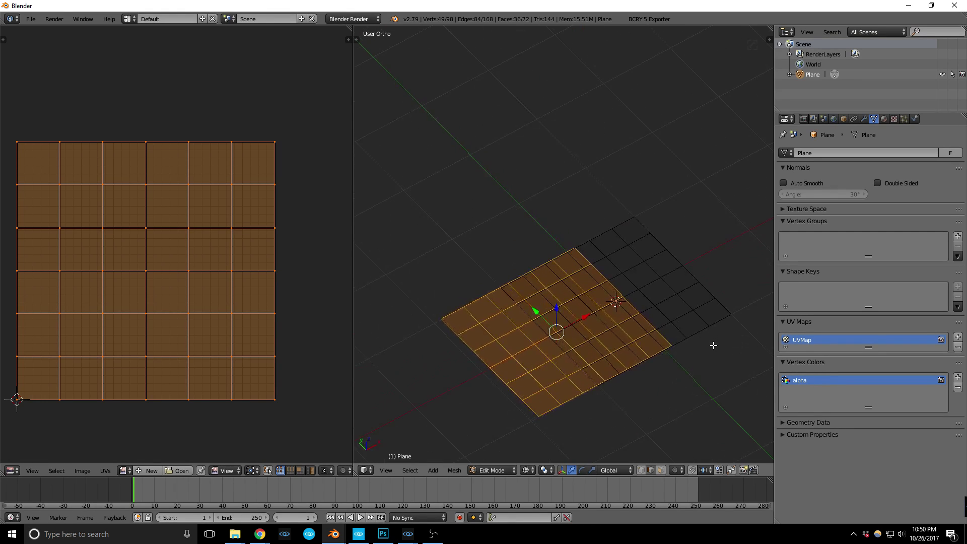
key(Tab)
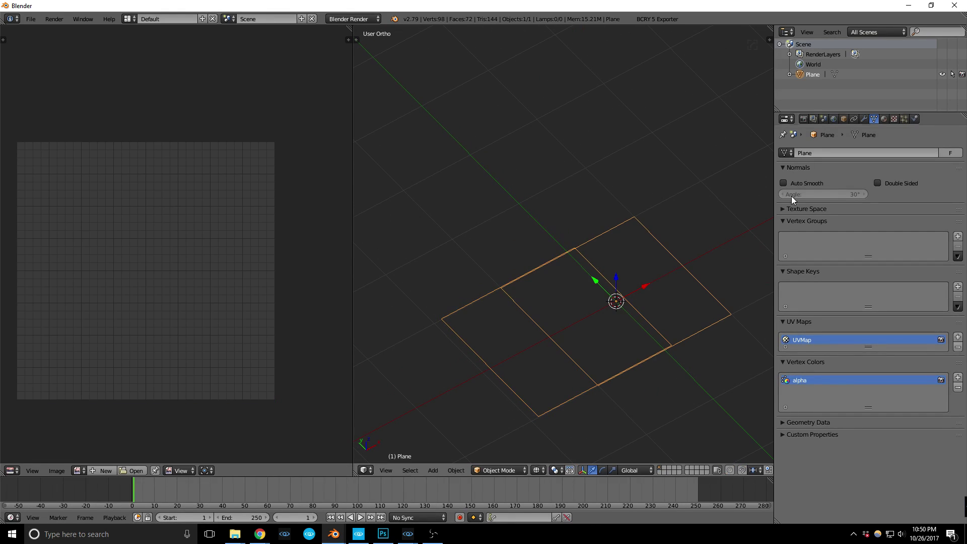
- Add a CGF export node named stream_beah_foam to the plane with the BCRY exporter
click(654, 20)
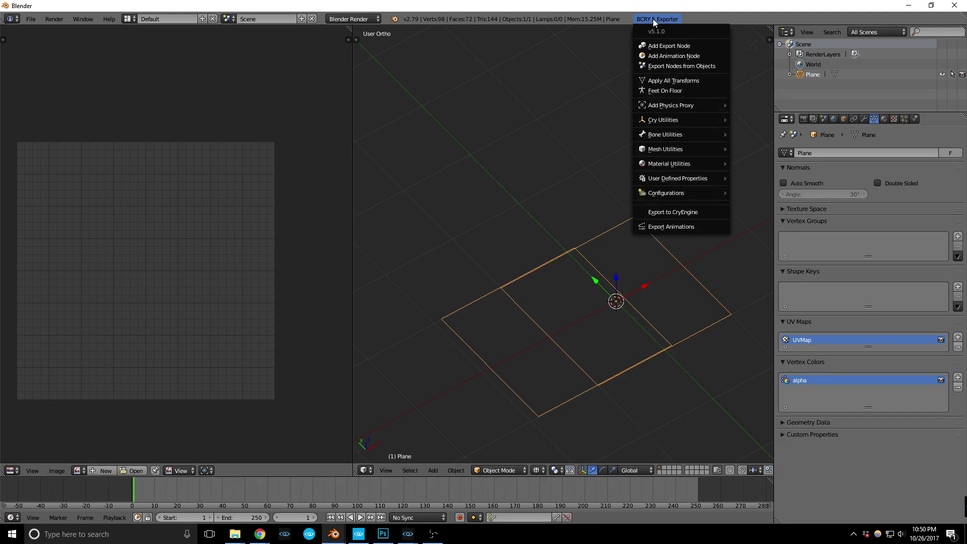
click(665, 42)
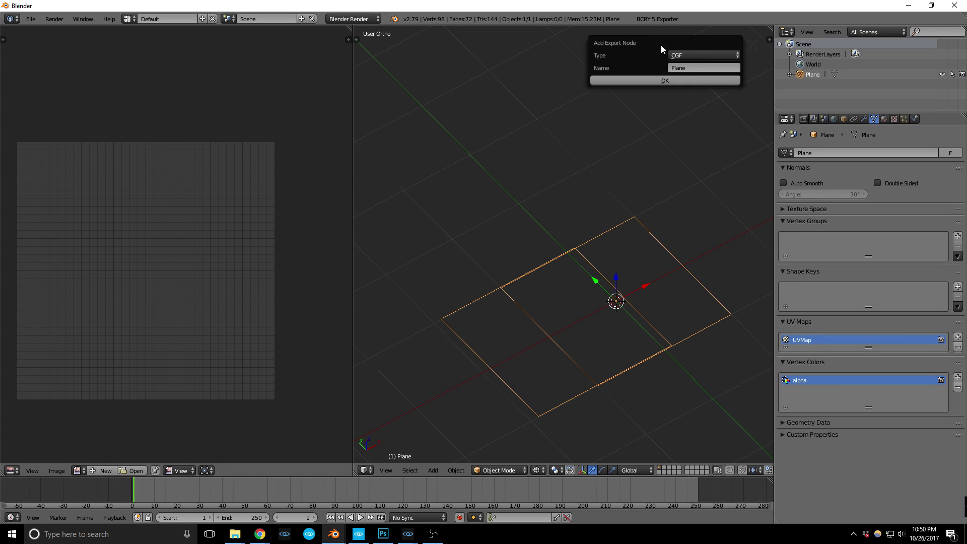
click(691, 68)
text(stream)
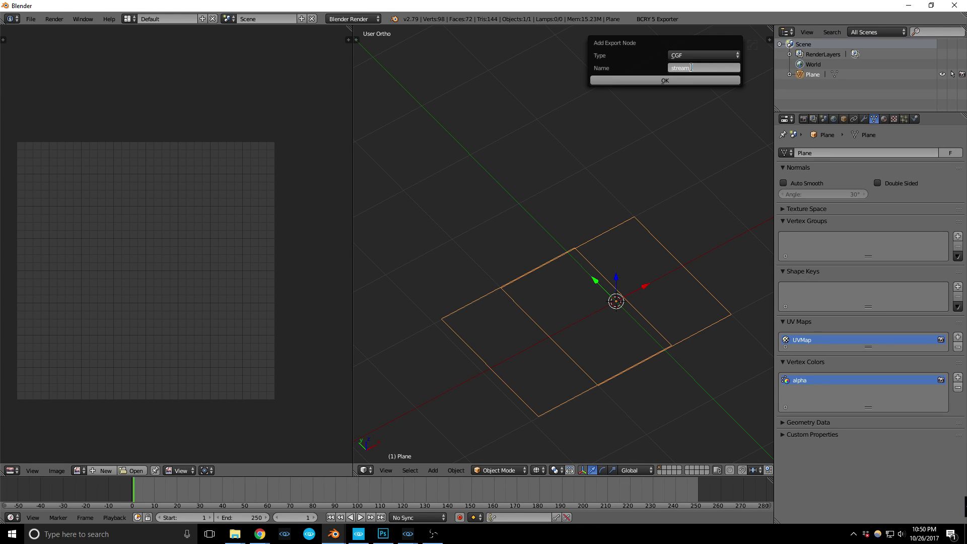
text(_beah_foam)
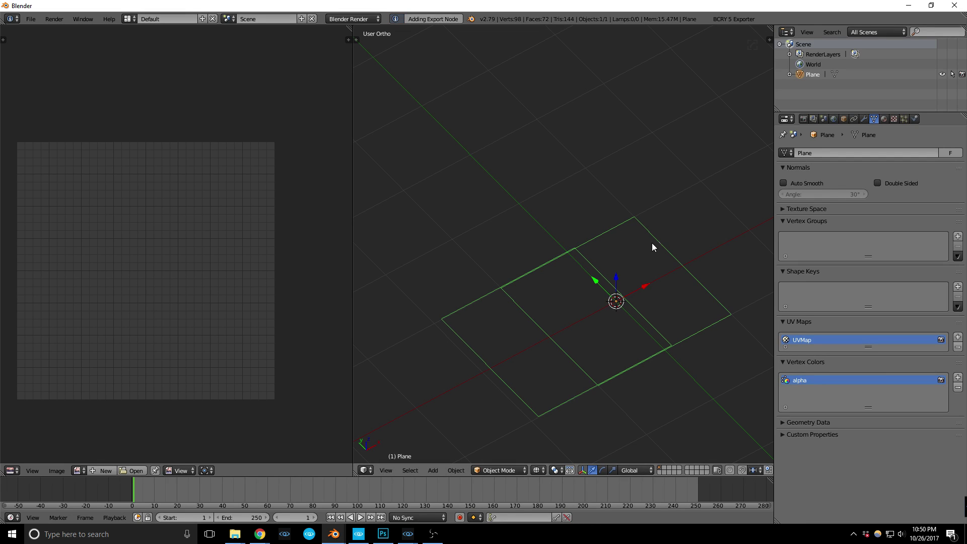
- Check the plane's transform values, and open the system console and move it out of the way
key(n)
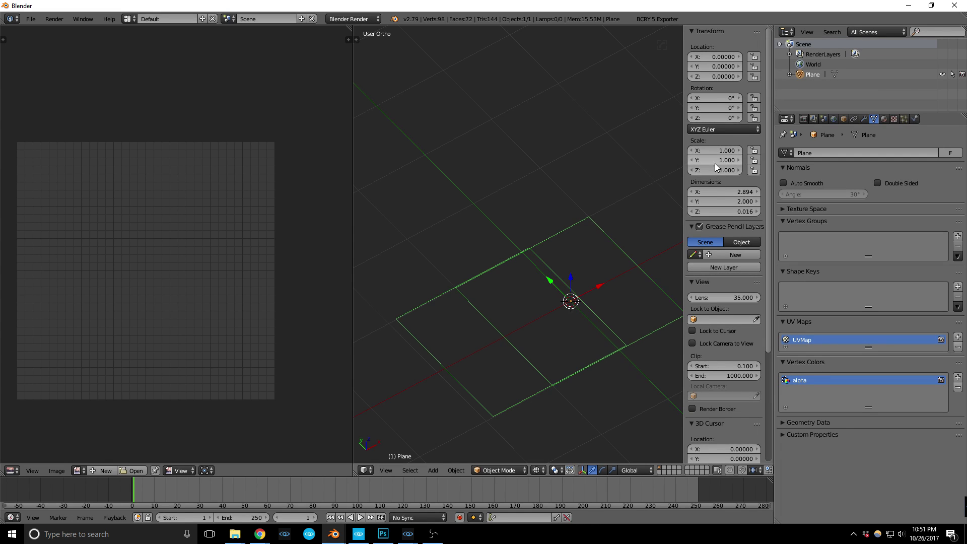
key(n)
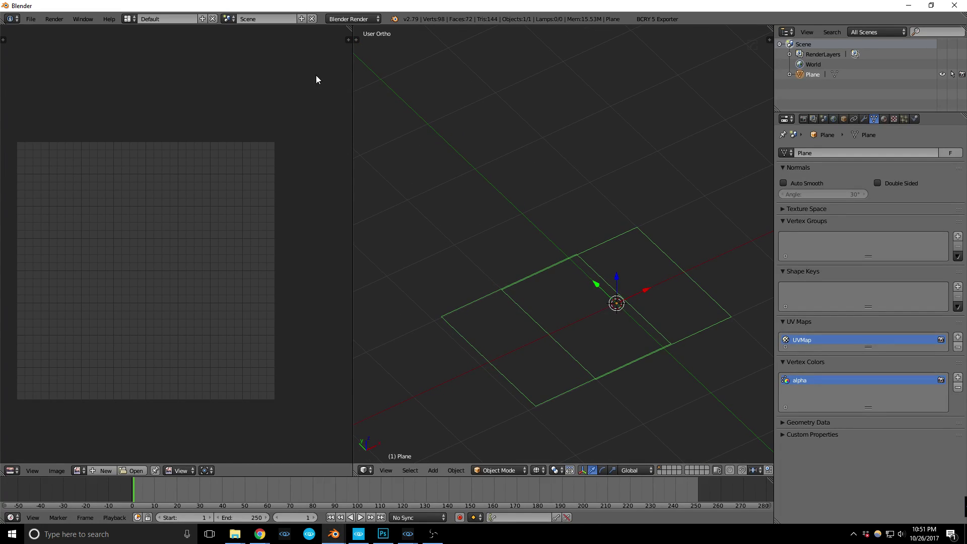
click(83, 20)
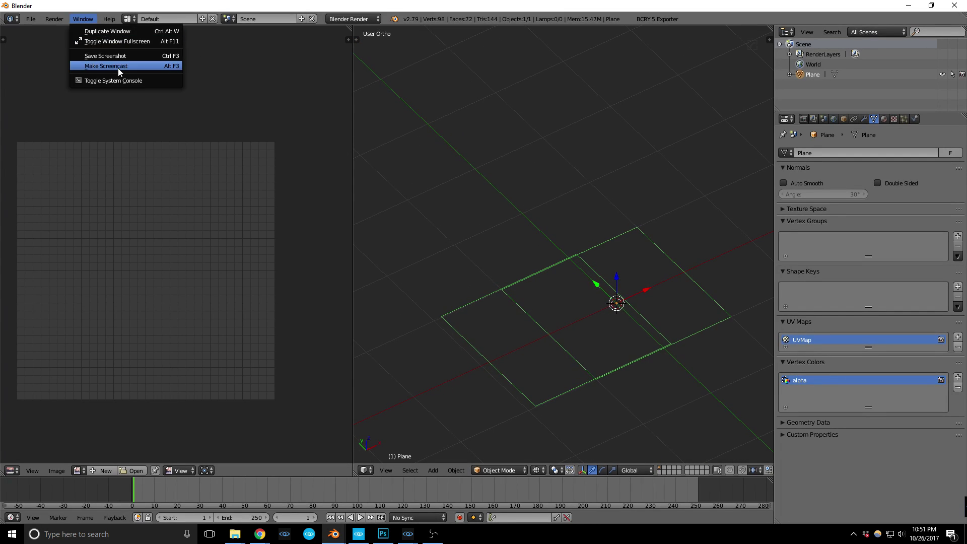
click(121, 81)
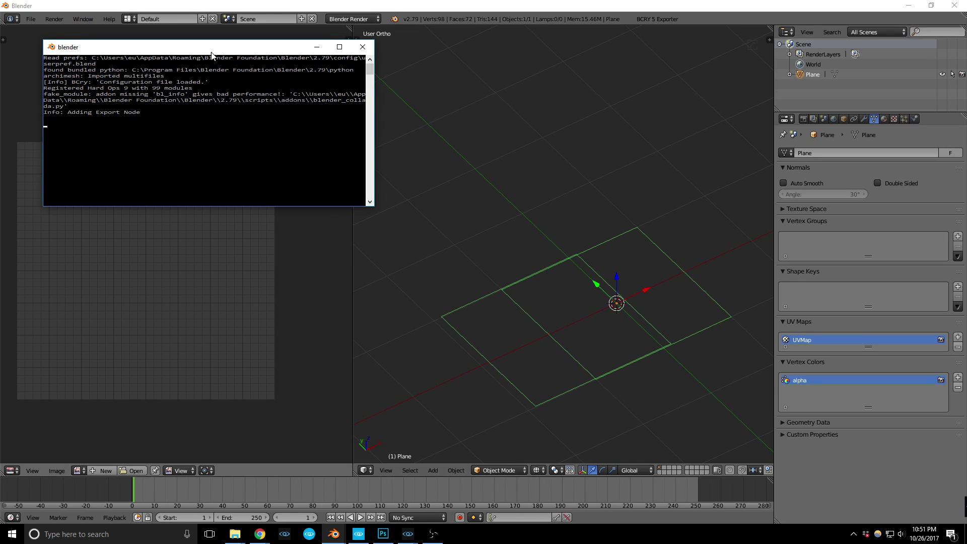
drag(207, 52, 180, 69)
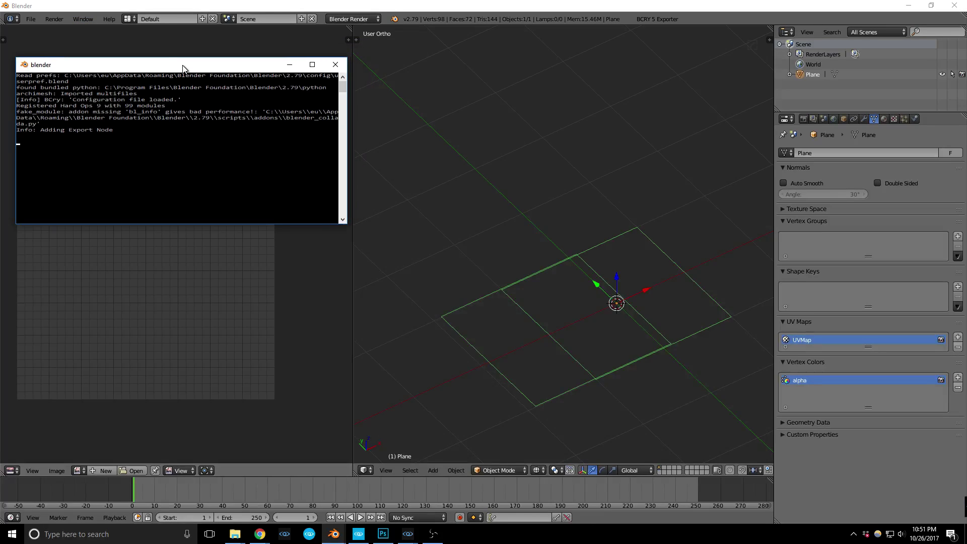
drag(197, 65, 1, 75)
- Start Export to CryEngine with Generate Materials and Export Selected Nodes enabled and Apply Modifiers disabled
click(651, 20)
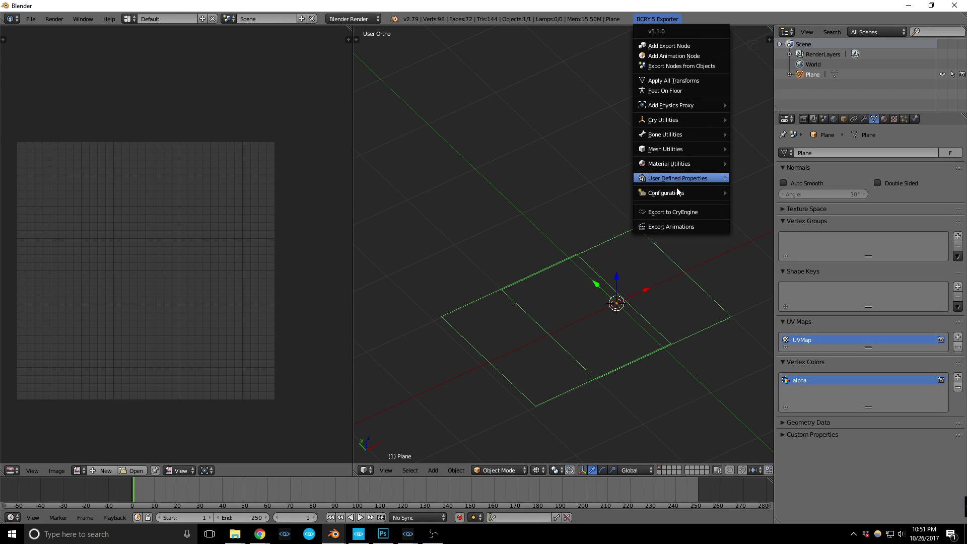
click(678, 214)
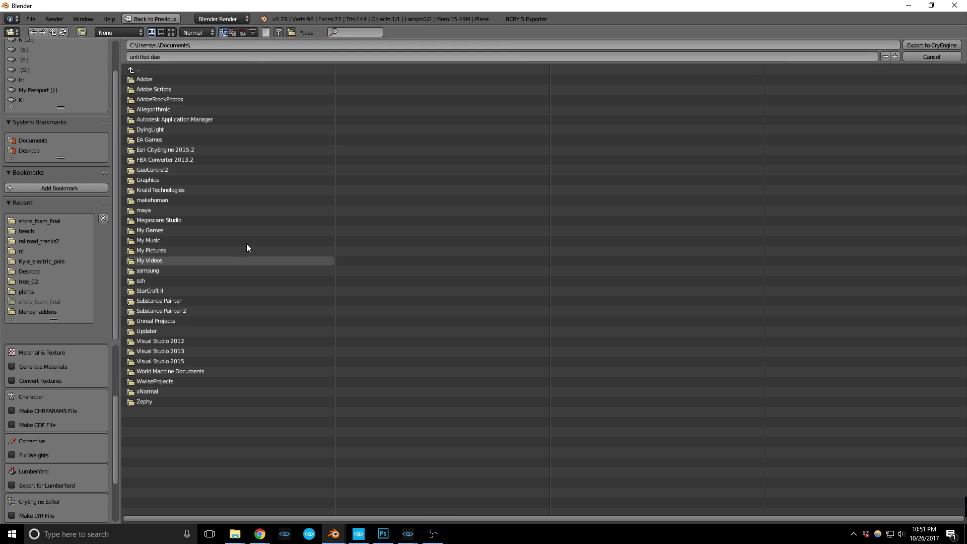
scroll(55, 391, up, 3)
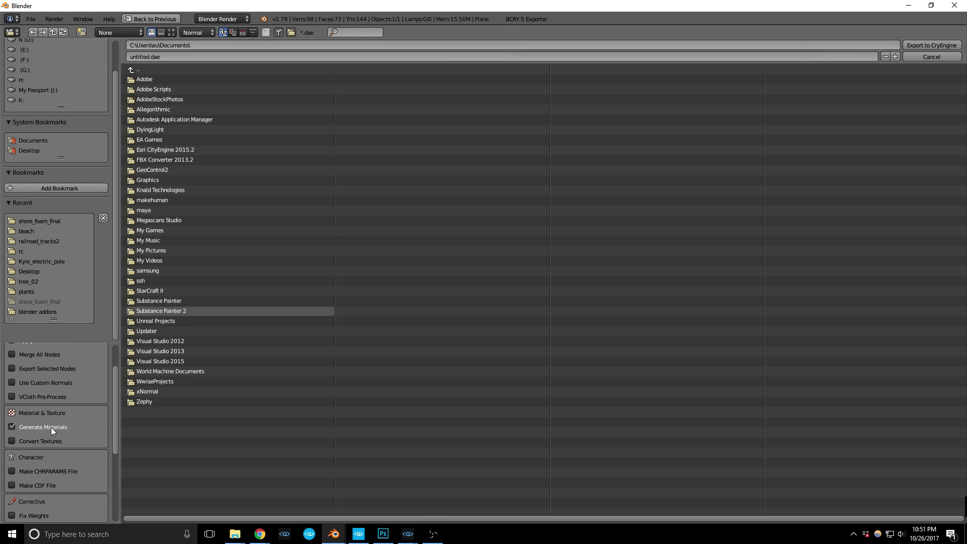
scroll(94, 408, up, 2)
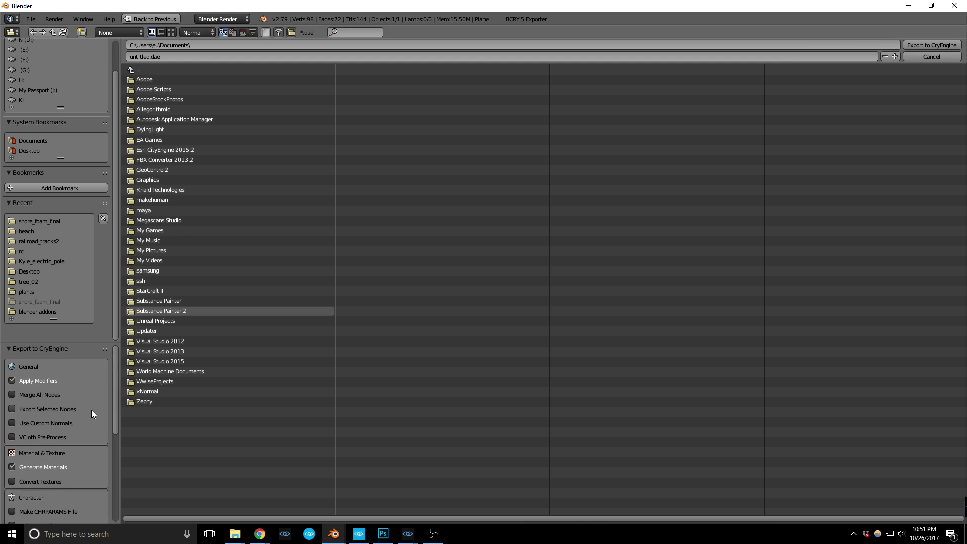
click(27, 380)
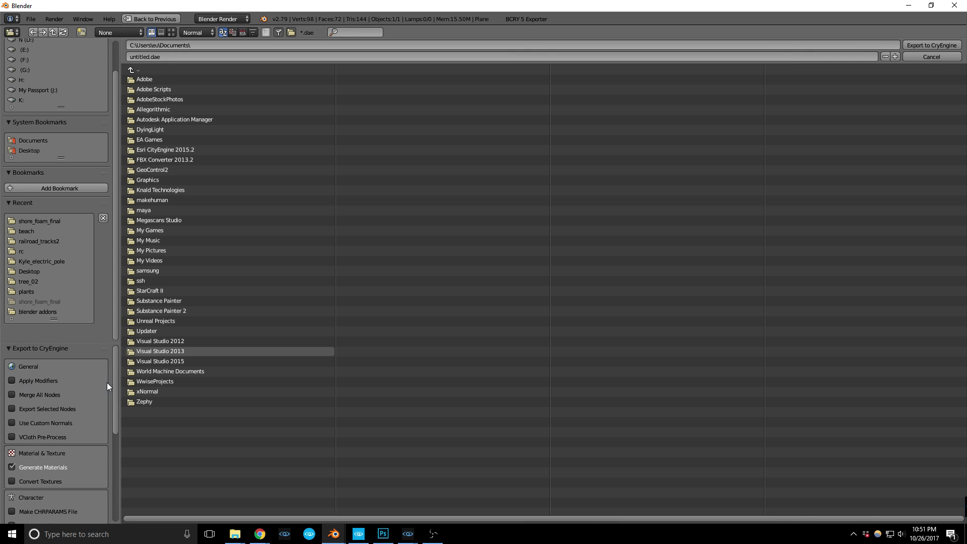
click(40, 408)
- Export untitled.dae into the beach project's stream folder, check the converter log and move the console aside
scroll(68, 241, up, 2)
click(50, 254)
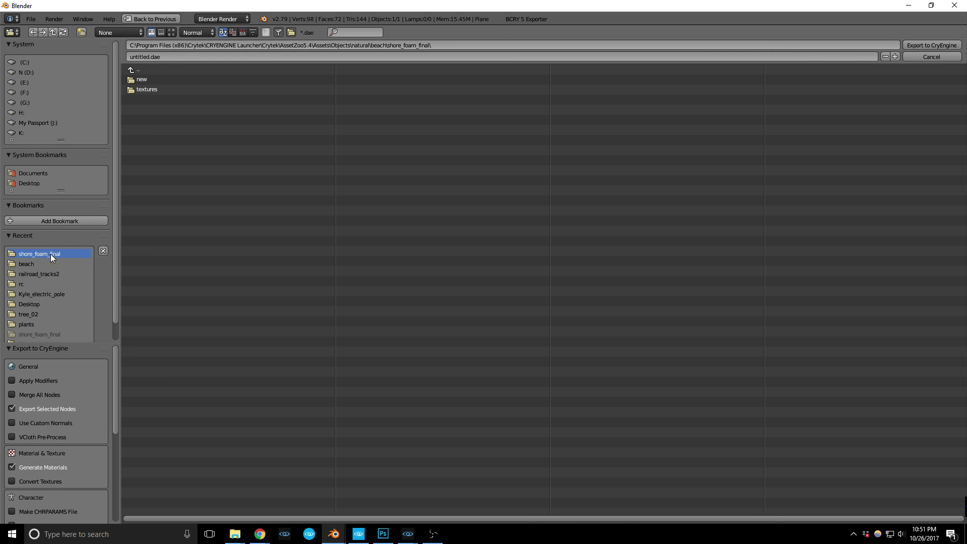
click(146, 71)
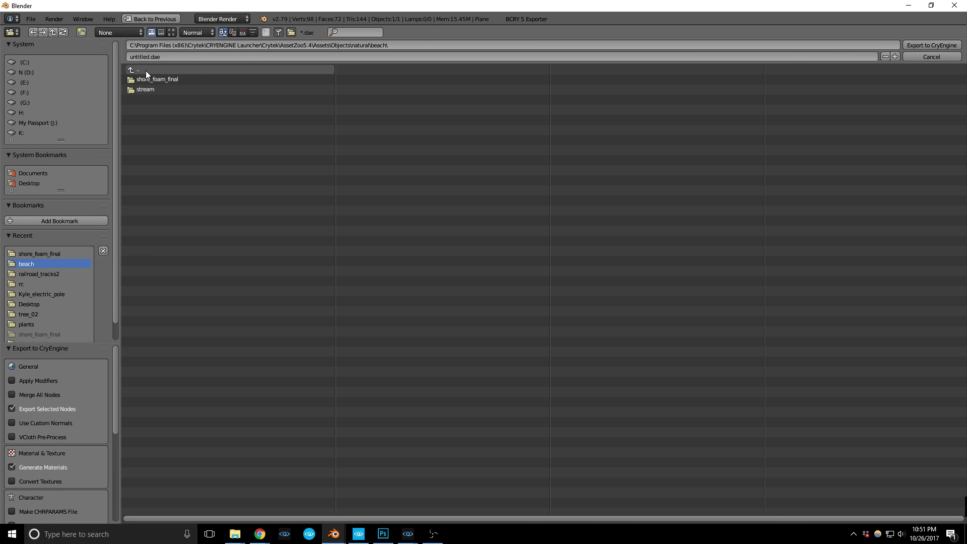
click(159, 89)
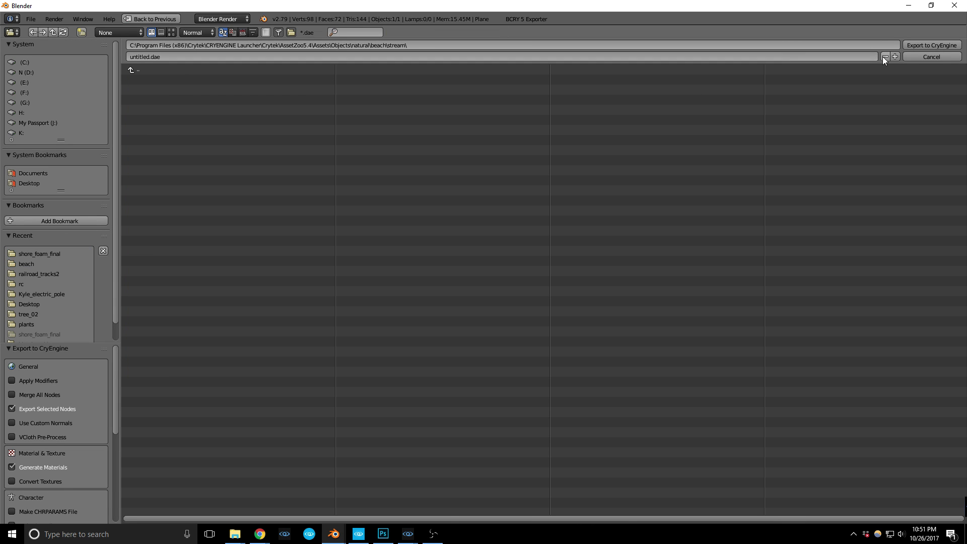
click(914, 44)
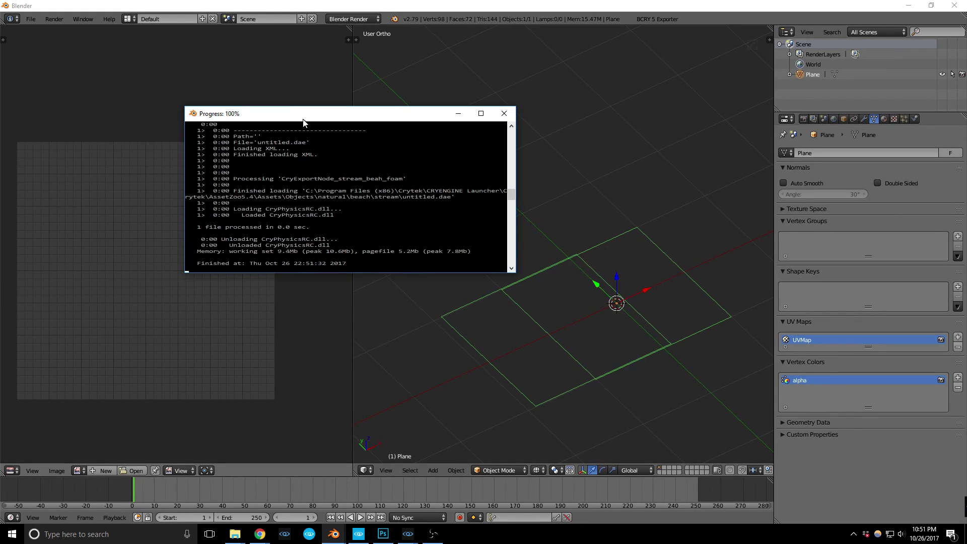
scroll(331, 226, up, 1)
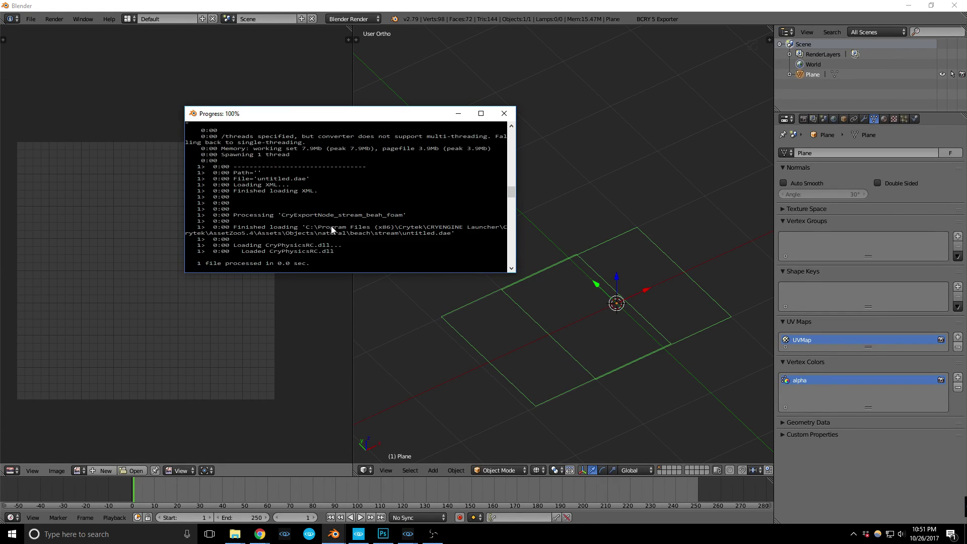
drag(337, 112, 0, 113)
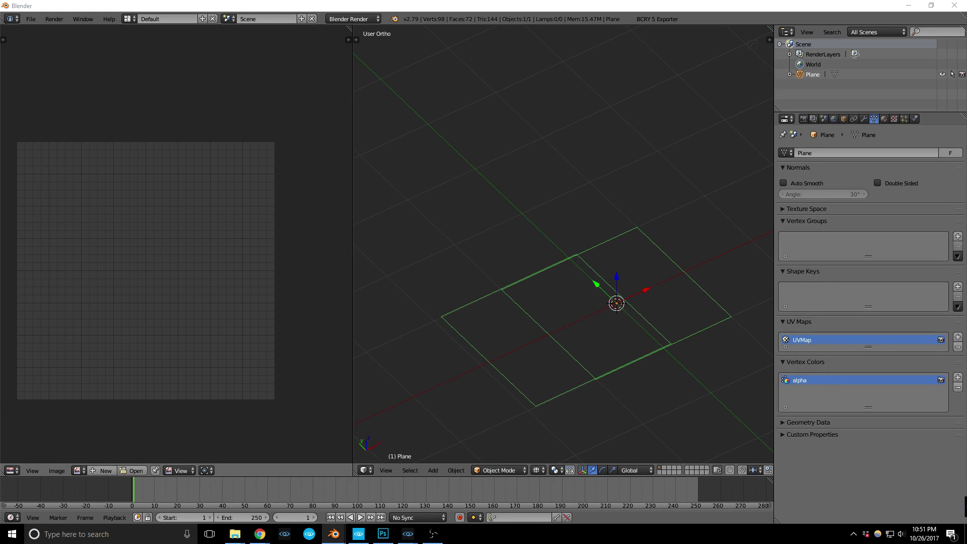
- Switch to the CRYENGINE Perspective window and enlarge the viewport beside the Create Object list
mouse_move(411, 535)
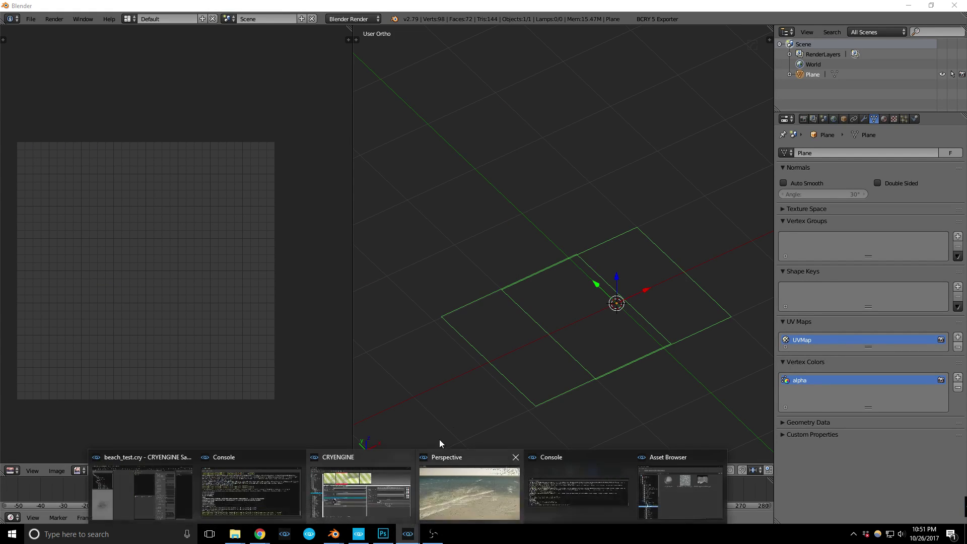
mouse_move(373, 487)
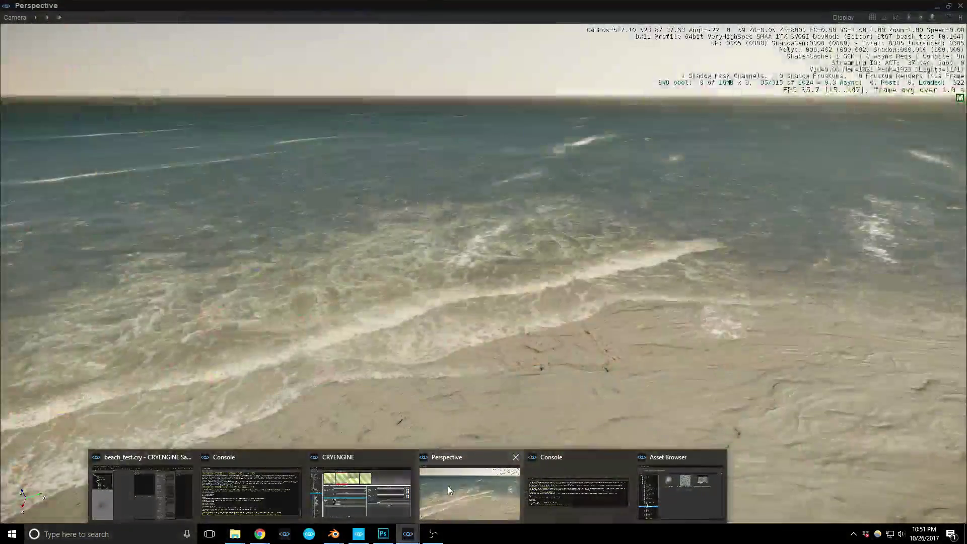
click(448, 485)
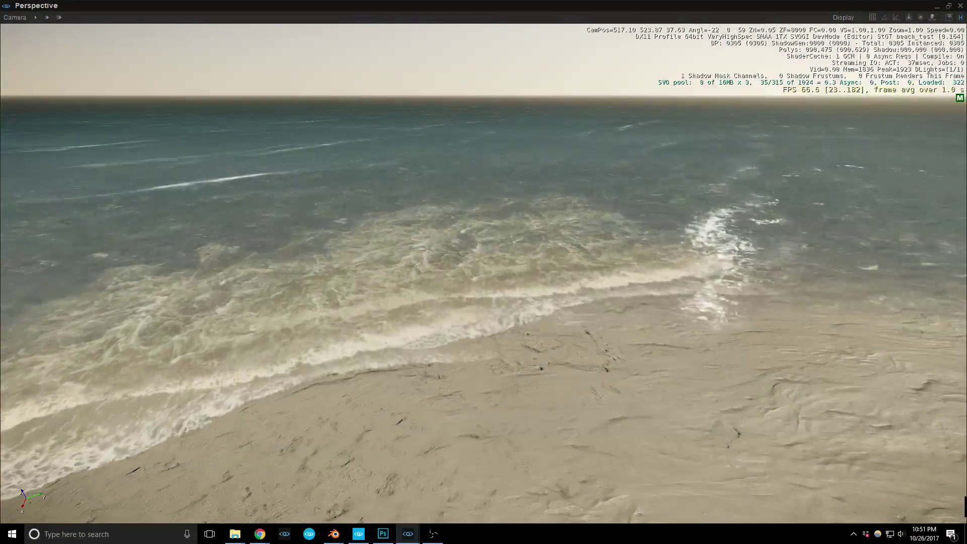
drag(966, 99, 950, 267)
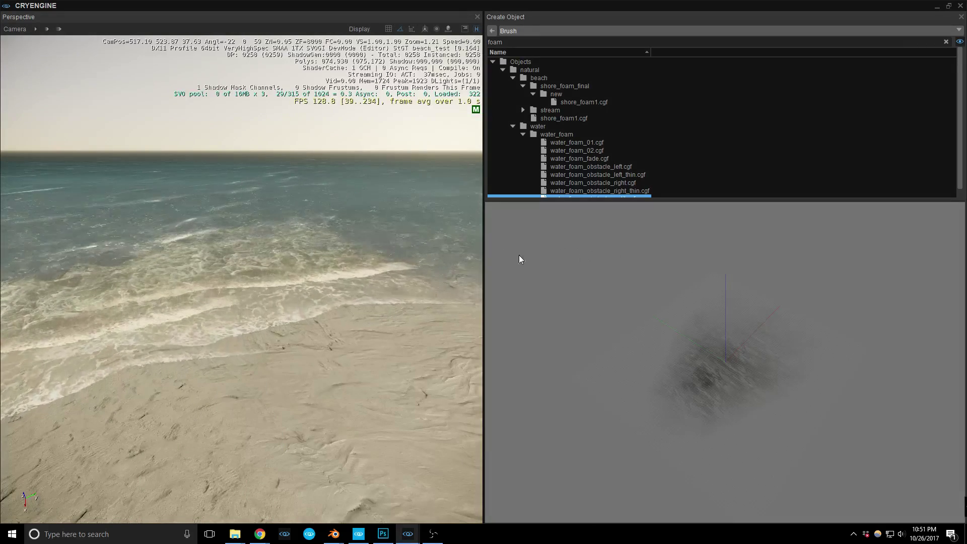
drag(482, 270, 791, 275)
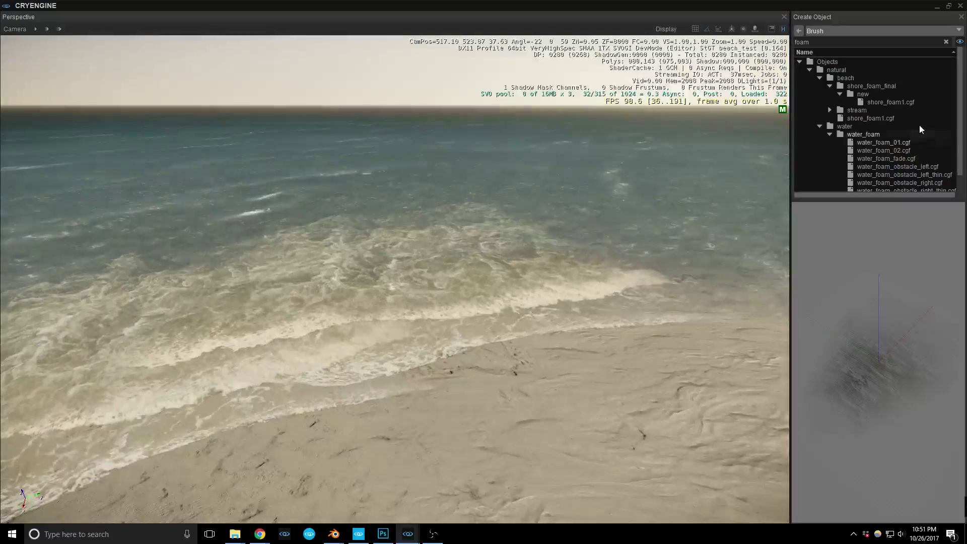
- Place the stream_beah_foam.cgf brush from the stream folder onto the beach at the water's edge
click(830, 111)
click(879, 119)
click(878, 119)
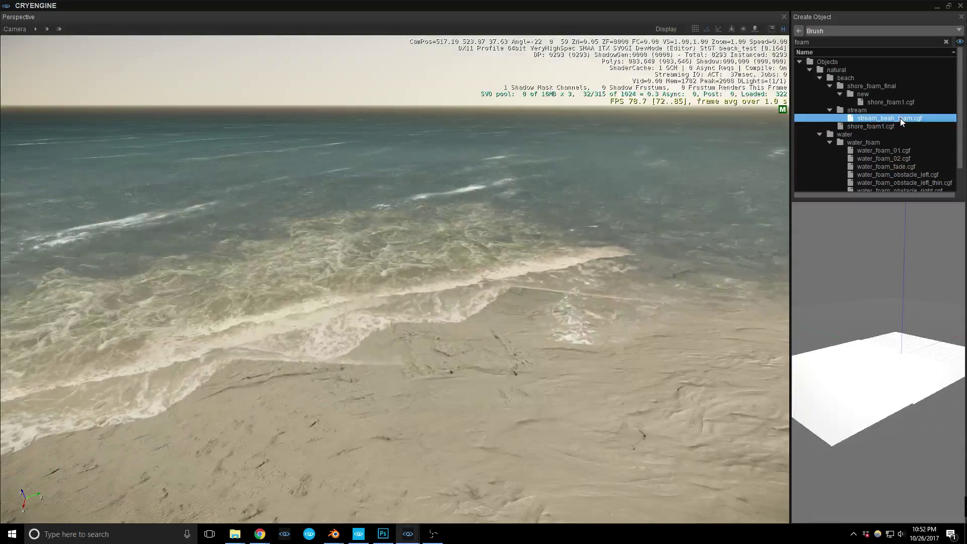
drag(899, 118, 678, 264)
mouse_move(677, 264)
right_down()
mouse_move(549, 287)
mouse_move(642, 290)
right_up()
key(a)
key(w)
click(593, 330)
right_drag(593, 330, 657, 331)
key(s)
- Reposition the placed foam brush at the shoreline and rotate it about its vertical axis so its length runs between sea and sand
drag(416, 287, 512, 223)
right_drag(504, 244, 485, 246)
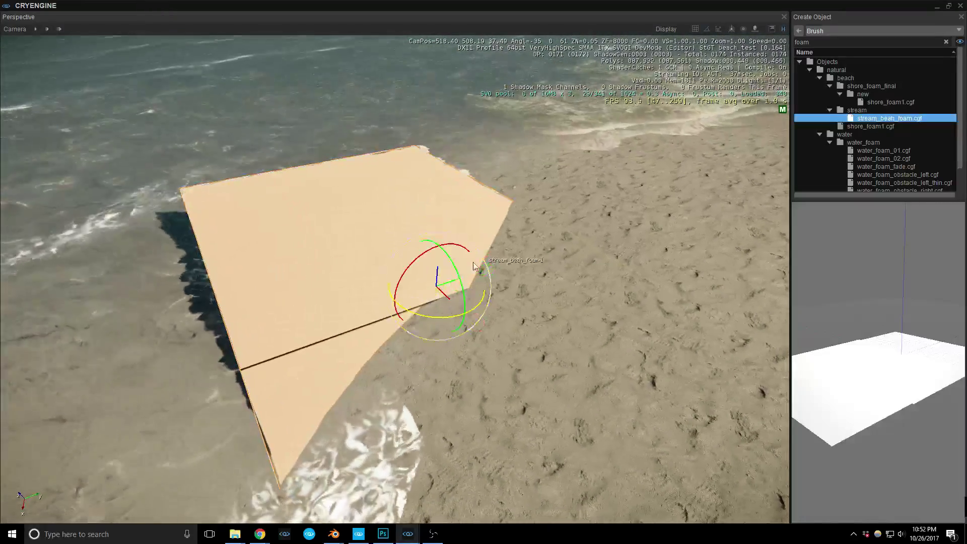
key(2)
mouse_move(441, 321)
mouse_down()
mouse_move(465, 259)
mouse_move(467, 268)
mouse_move(431, 225)
mouse_up()
key(1)
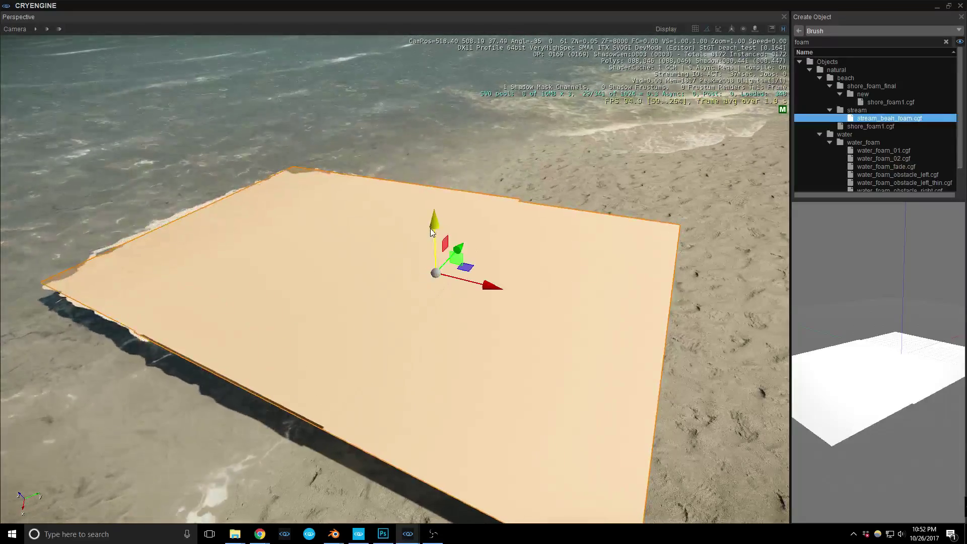
right_drag(565, 234, 557, 243)
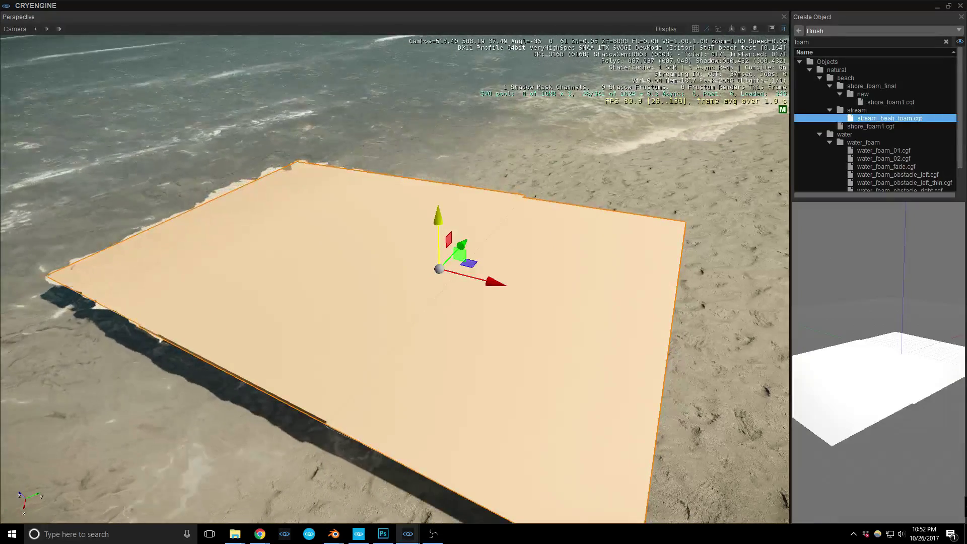
- Bring up the Material Editor, load the placed brush's stream_beah_foam material and select its foam1 sub-material
key(m)
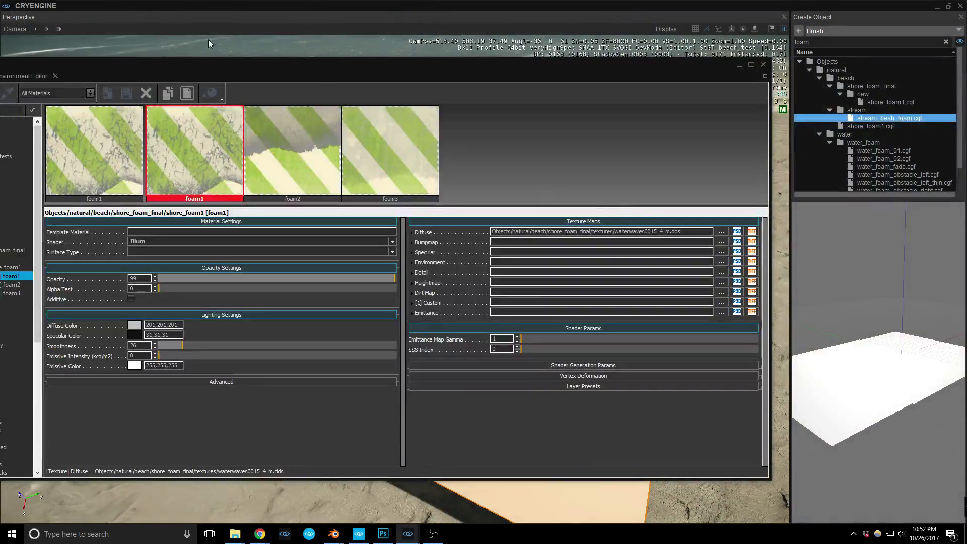
drag(149, 71, 623, 90)
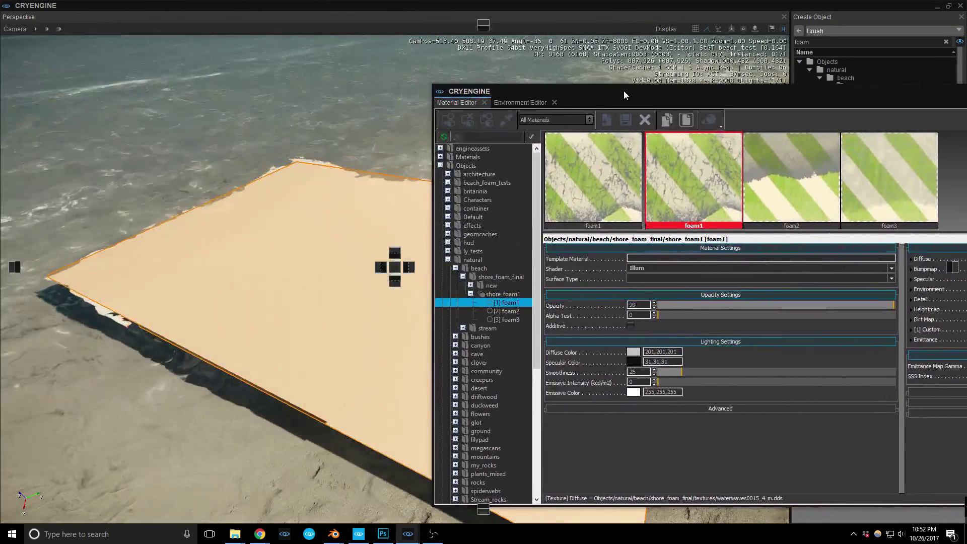
click(483, 122)
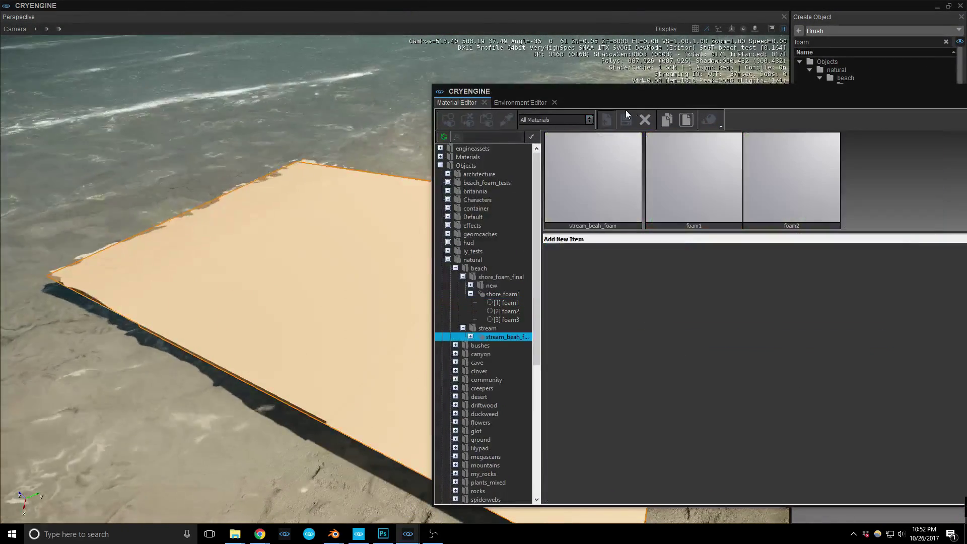
drag(623, 93, 352, 59)
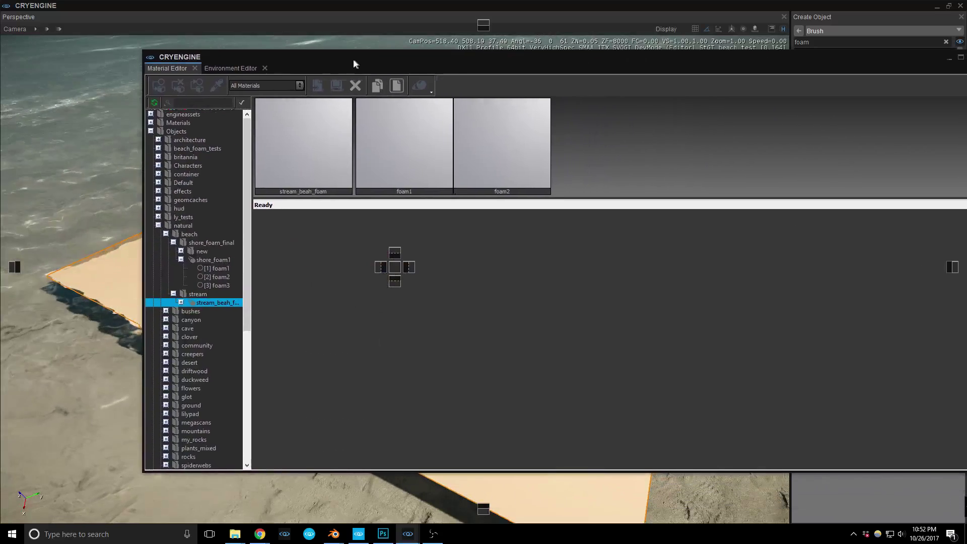
click(446, 159)
- Assign texturescom_waterwaves0015_3_m from the Objects/natural/beach/stream folder as foam1's diffuse texture
click(928, 224)
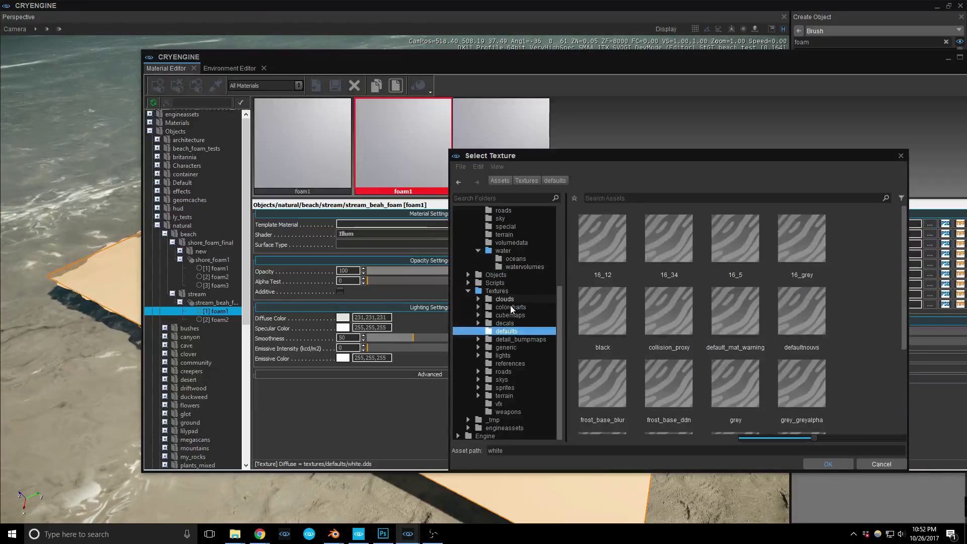
scroll(516, 313, up, 4)
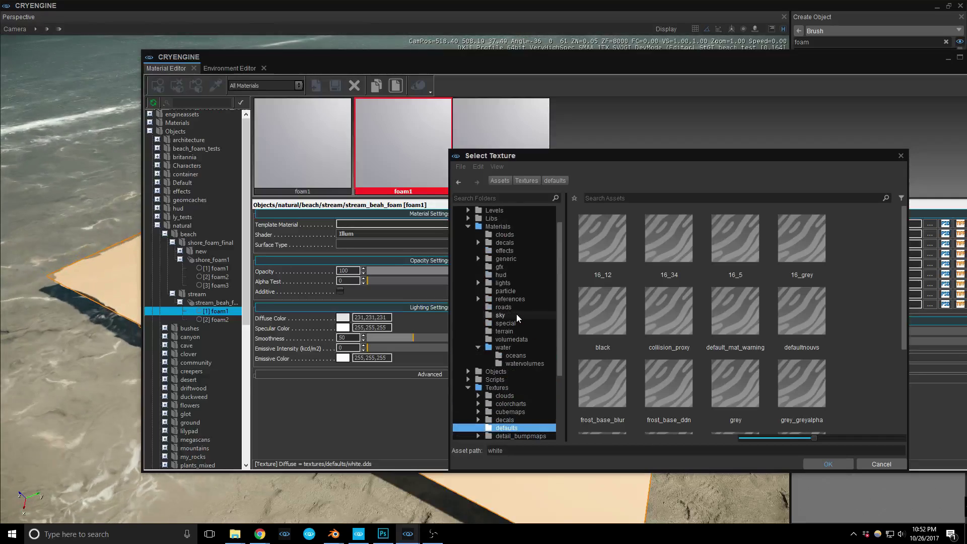
scroll(516, 313, down, 4)
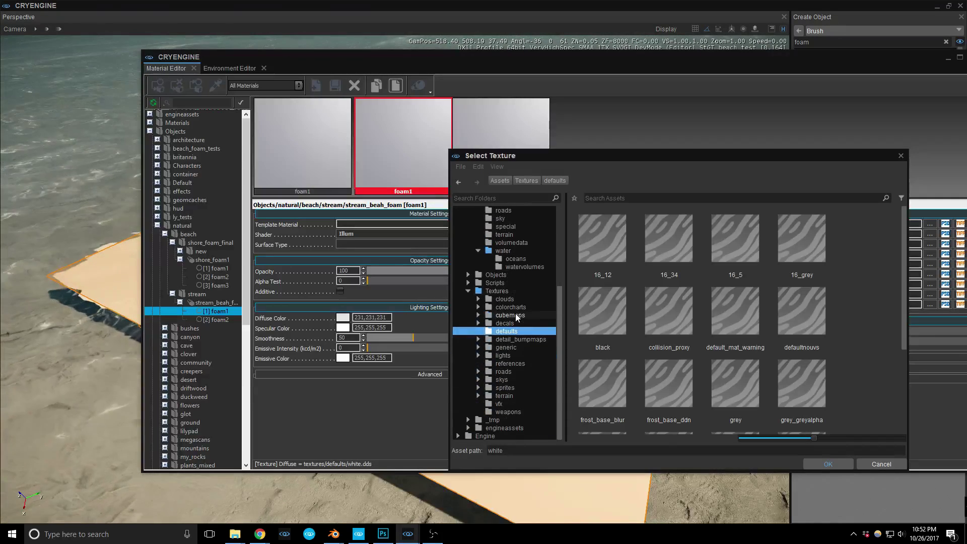
click(468, 276)
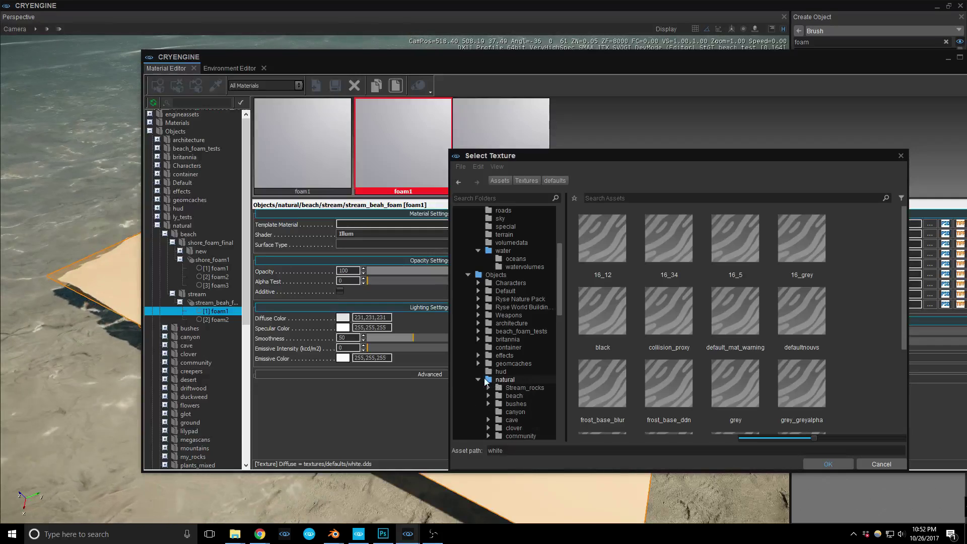
scroll(512, 371, down, 2)
click(509, 347)
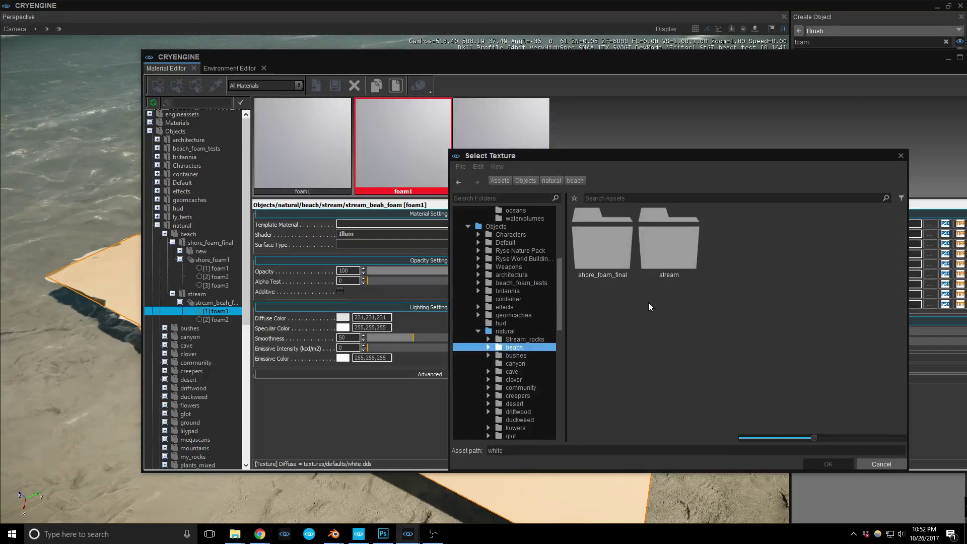
double_click(668, 248)
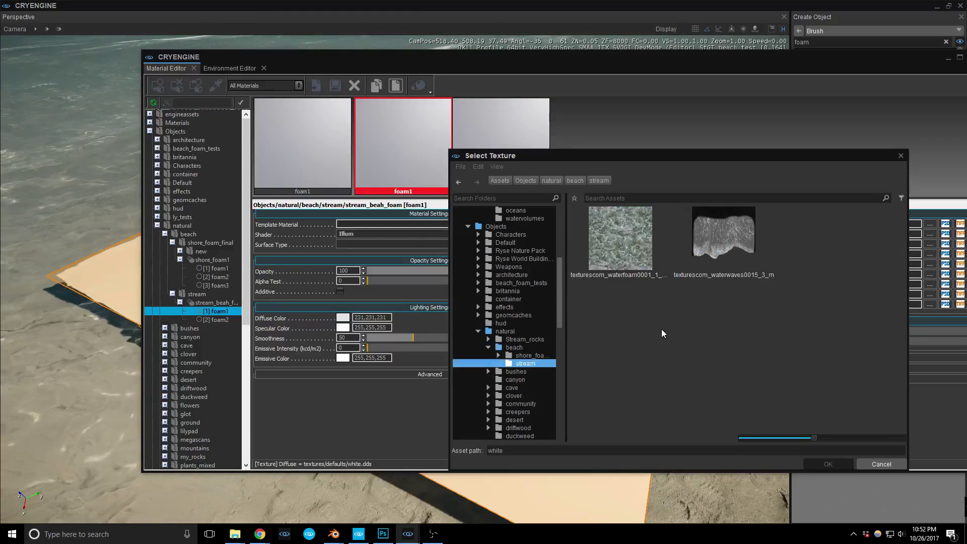
double_click(721, 238)
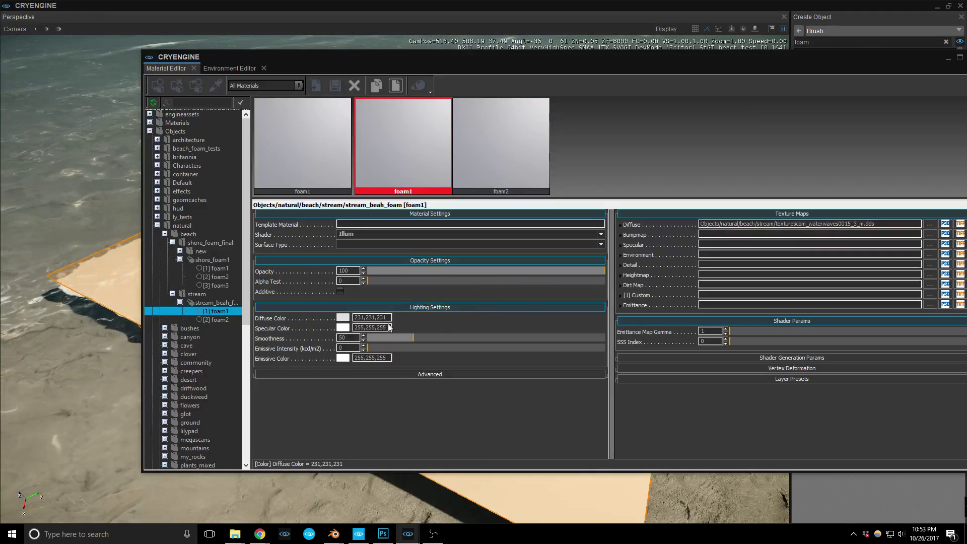
- Darken foam1's specular color to 19,19,19
click(347, 328)
drag(572, 244, 572, 273)
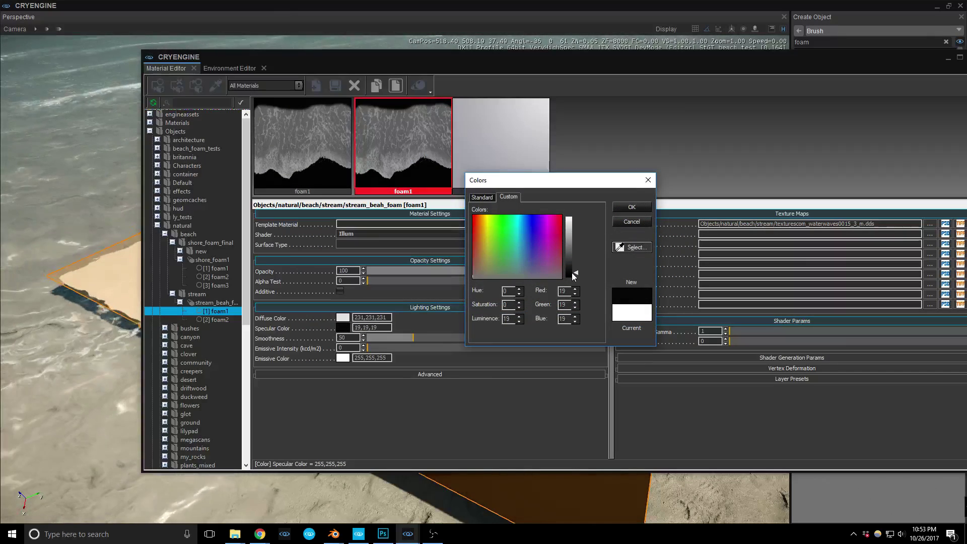
click(615, 223)
click(511, 162)
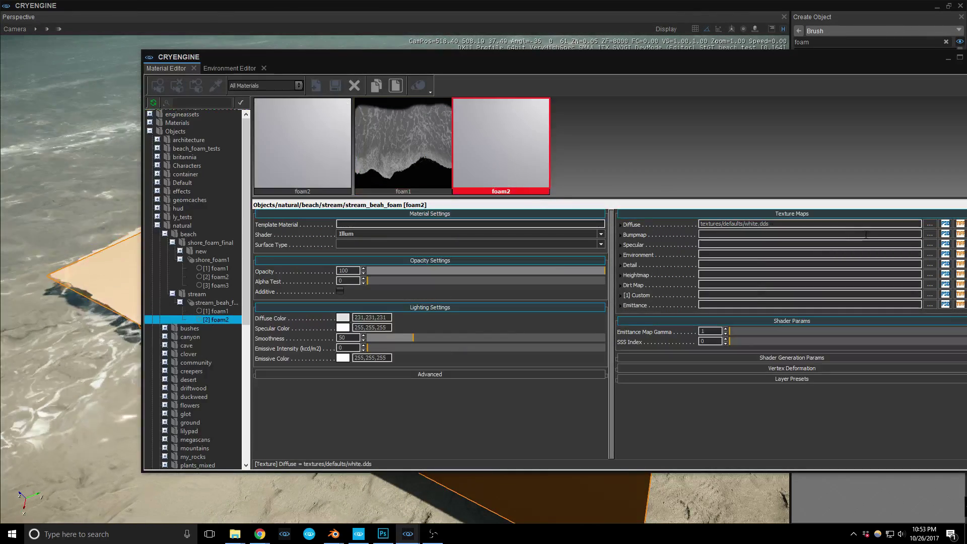
click(929, 223)
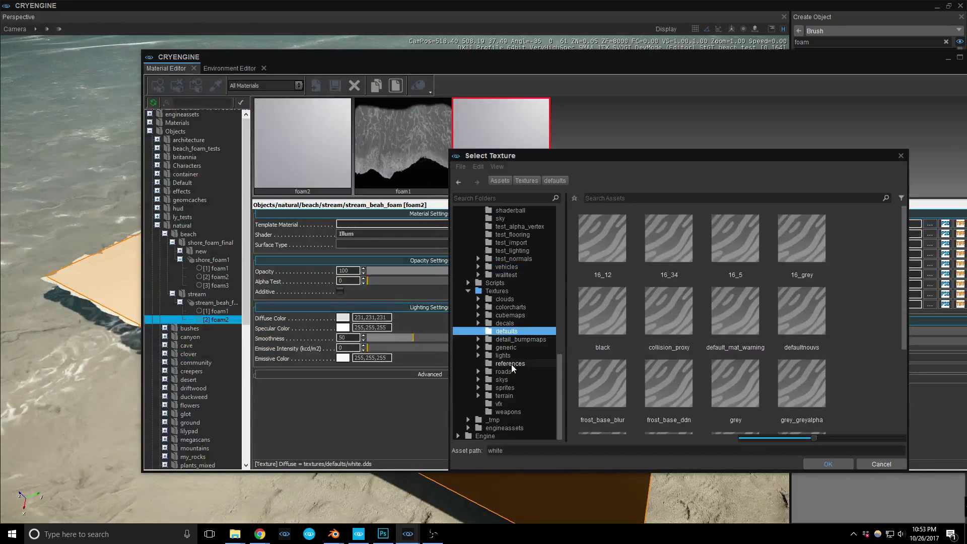
click(866, 463)
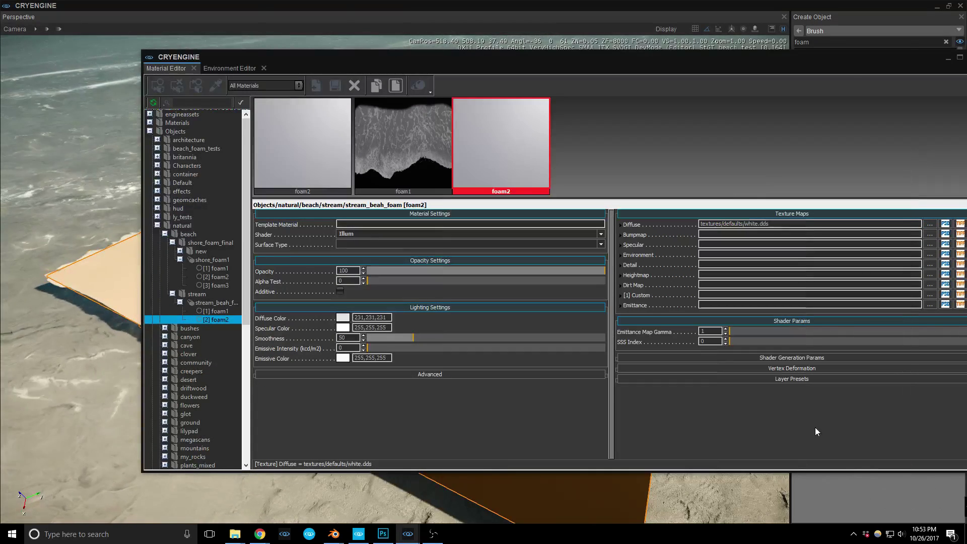
- Copy foam1's diffuse path into foam2, and from that stream folder choose TexturesCom_WaterFoam0001_1_seamless_S as foam2's diffuse texture
click(417, 159)
click(887, 224)
key(ctrl+c)
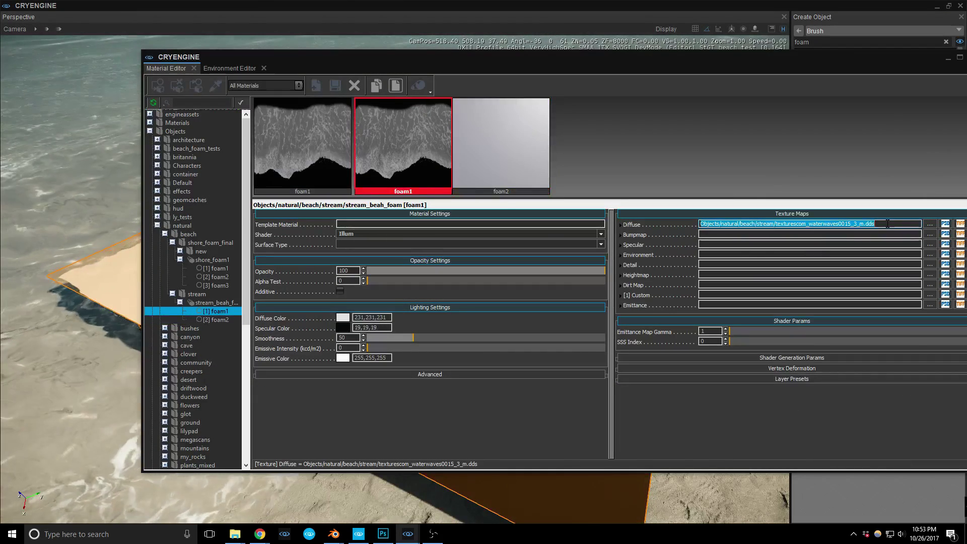
click(481, 159)
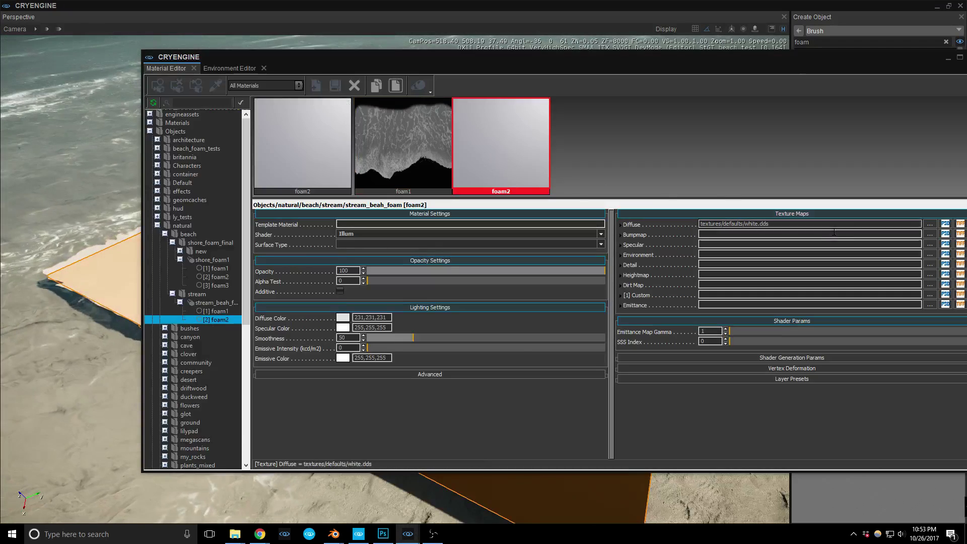
key(ctrl+v)
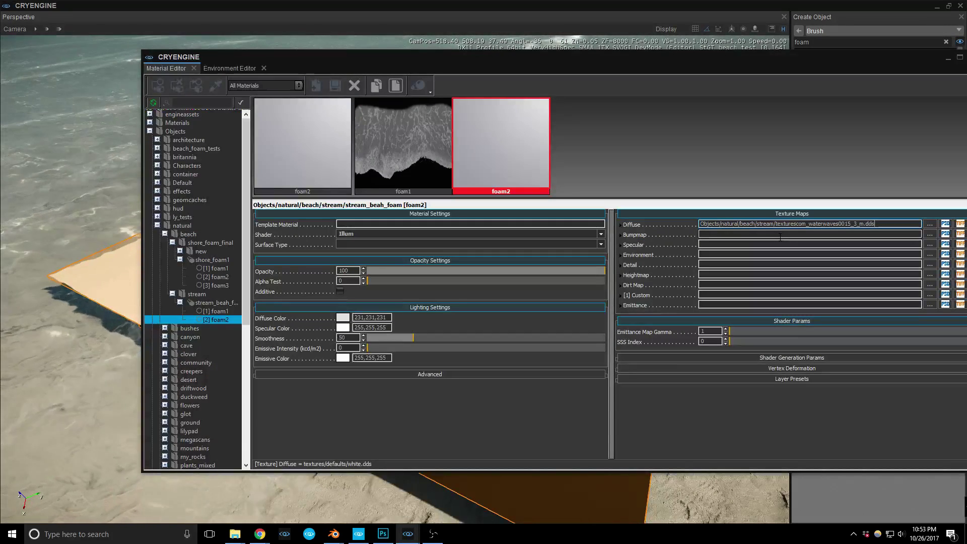
click(929, 224)
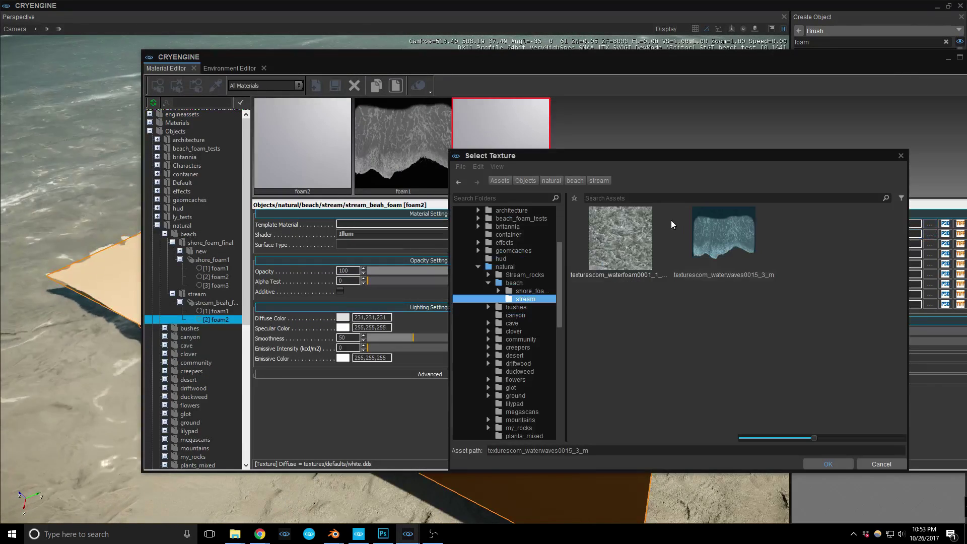
double_click(621, 234)
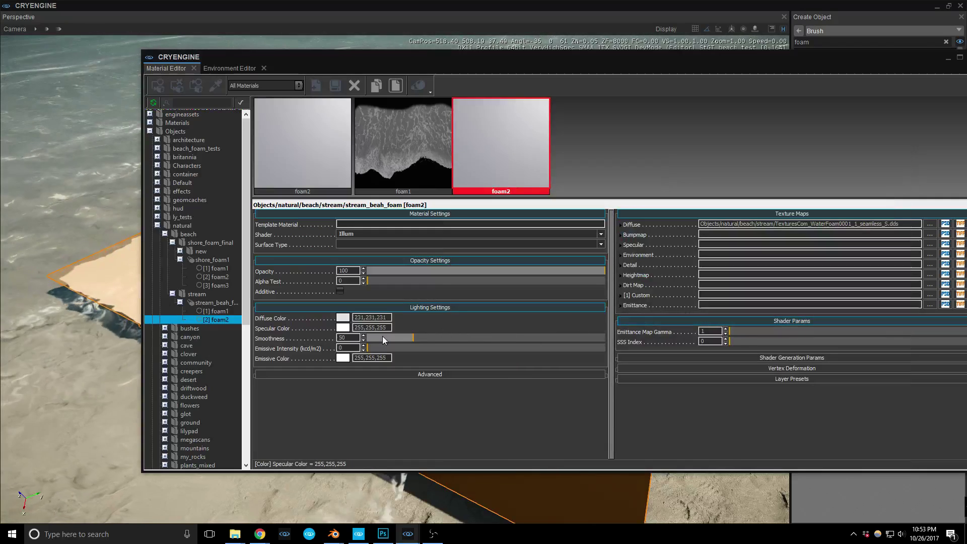
- Darken foam2's specular color to 29,29,29
click(342, 328)
click(569, 261)
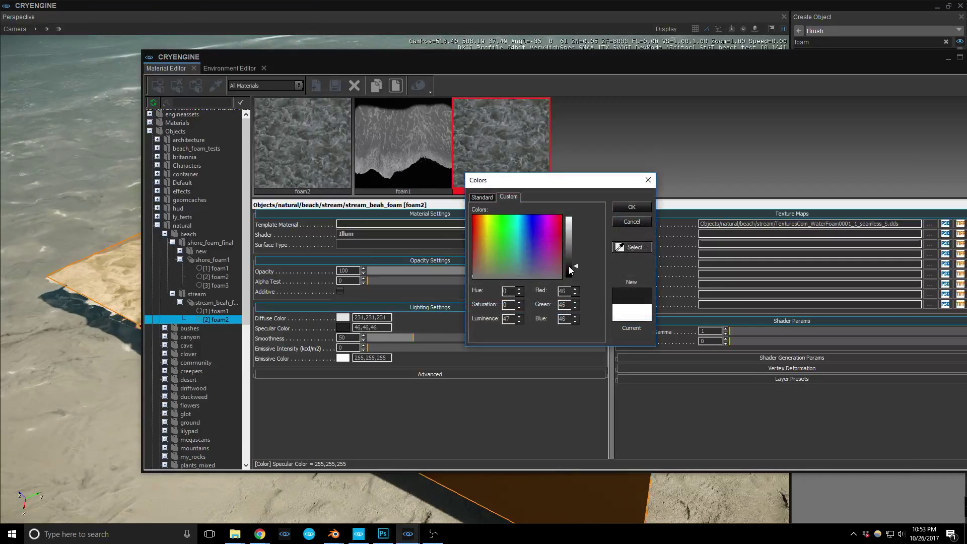
drag(569, 268, 569, 271)
click(627, 207)
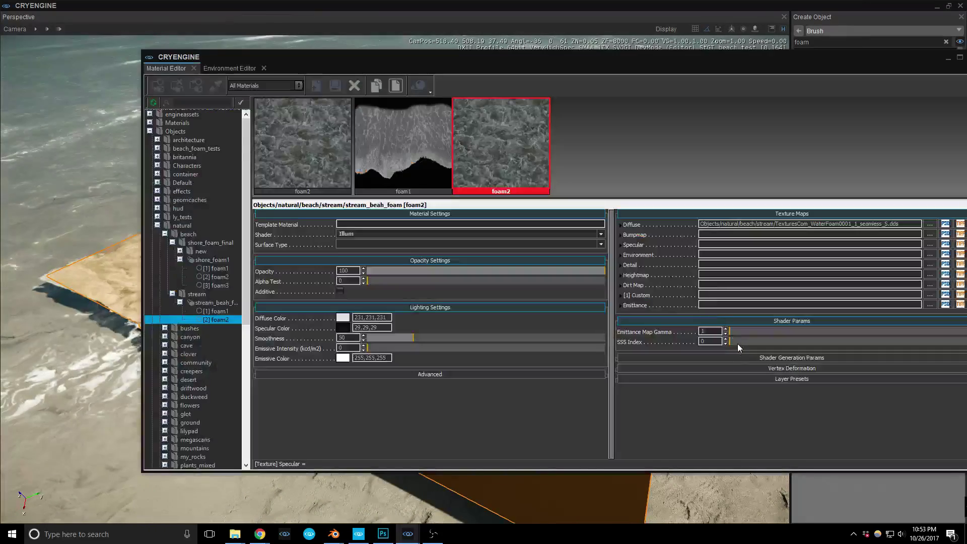
- Enable Vertex Colors in foam2's shader generation parameters and clear the Material Editor away from the textured foam brush
click(745, 358)
drag(493, 53, 669, 105)
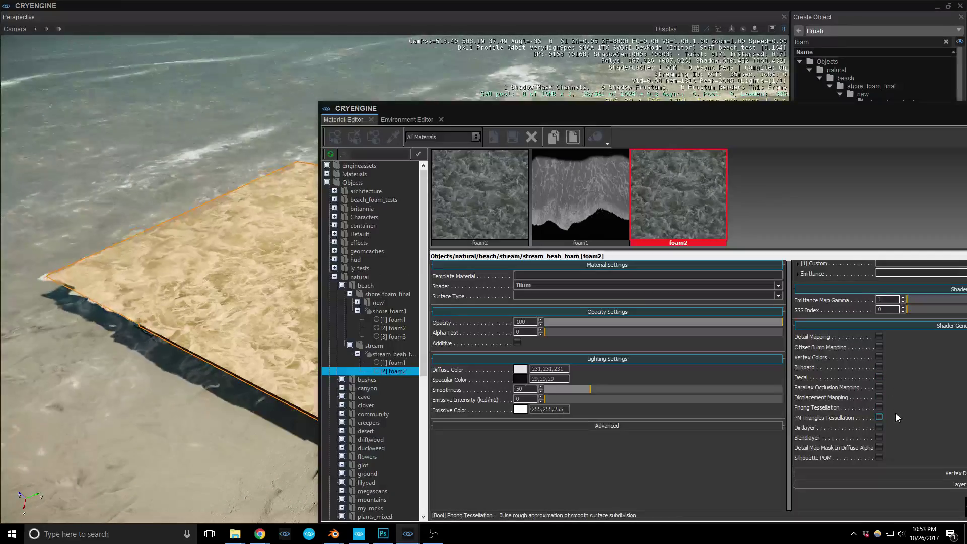
click(879, 357)
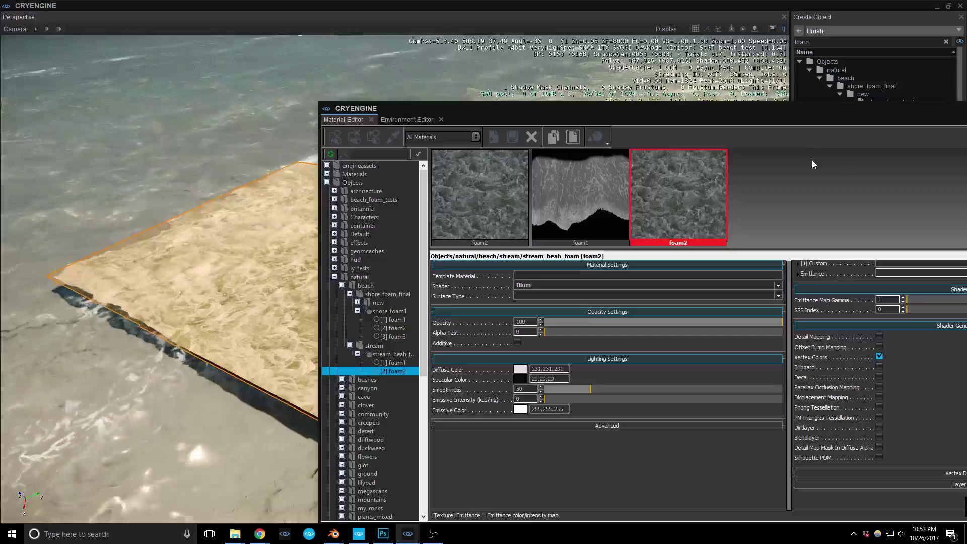
drag(705, 109, 450, 382)
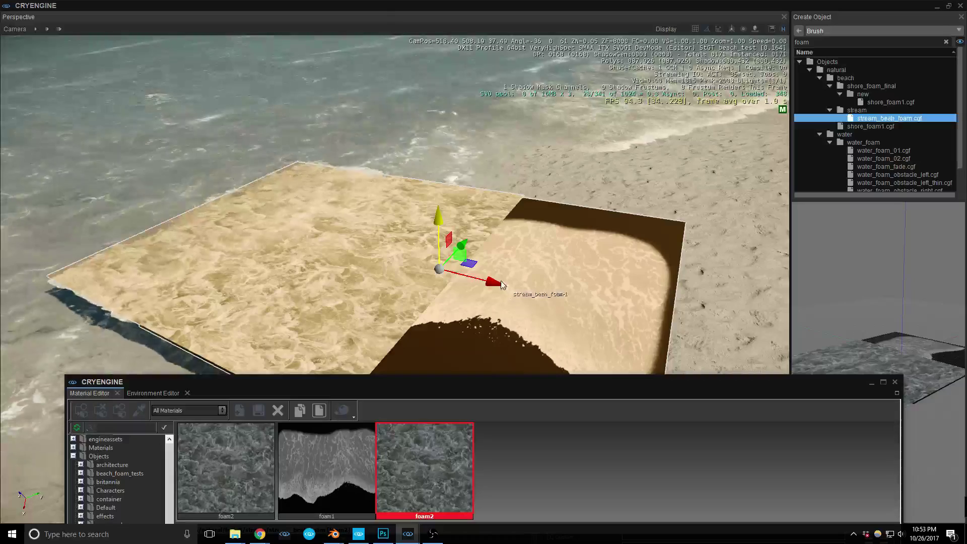
right_drag(561, 266, 548, 296)
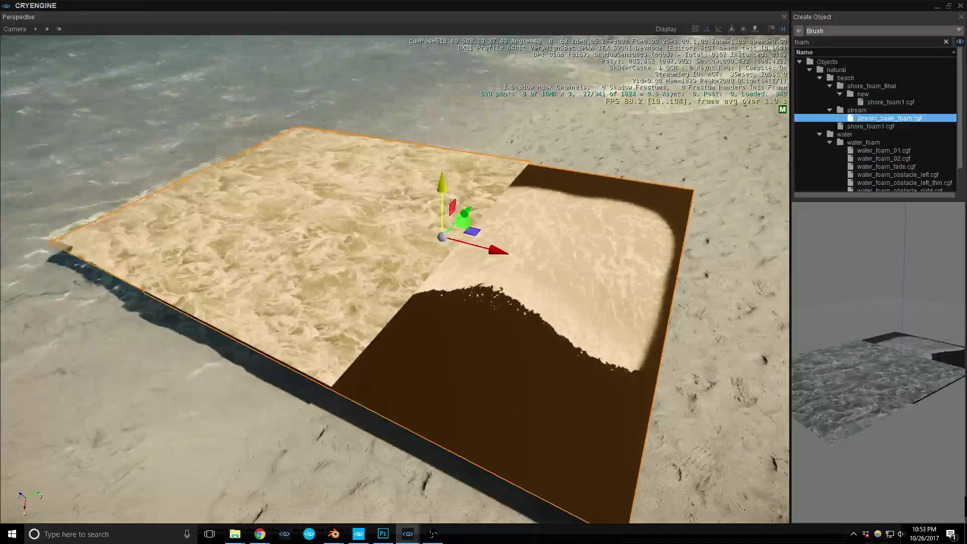
- Switch to the Blender window with the foam planes, enter Edit Mode and select only the linked plane nearer the origin
mouse_move(334, 533)
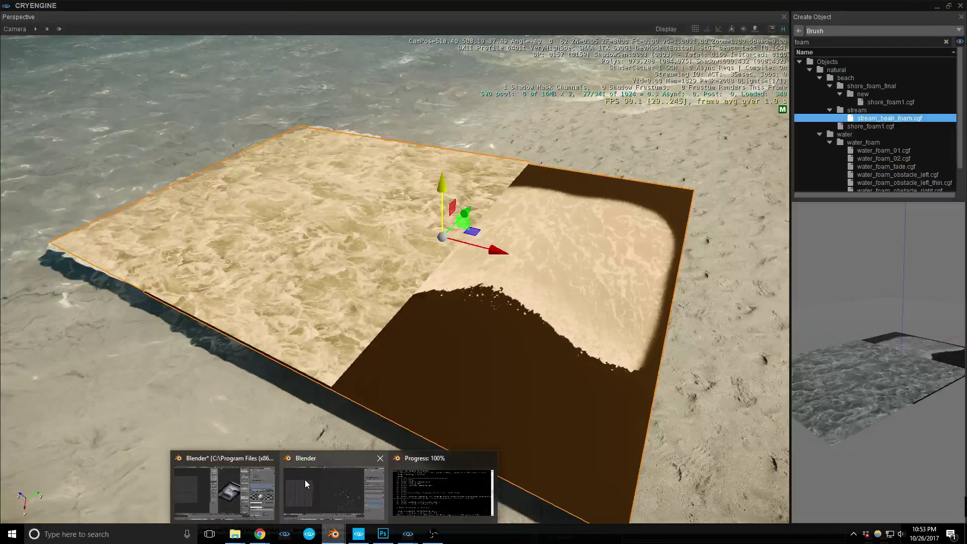
click(326, 484)
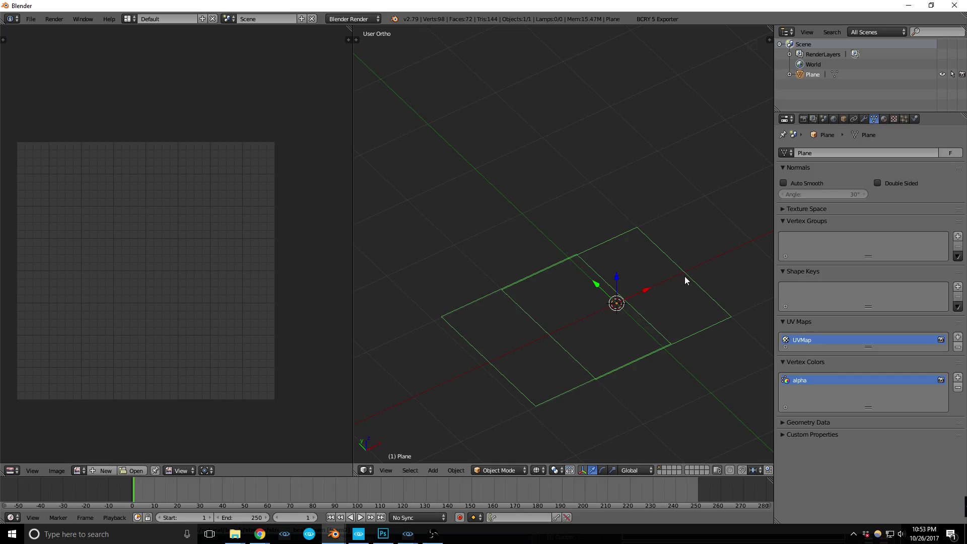
key(Tab)
key(a)
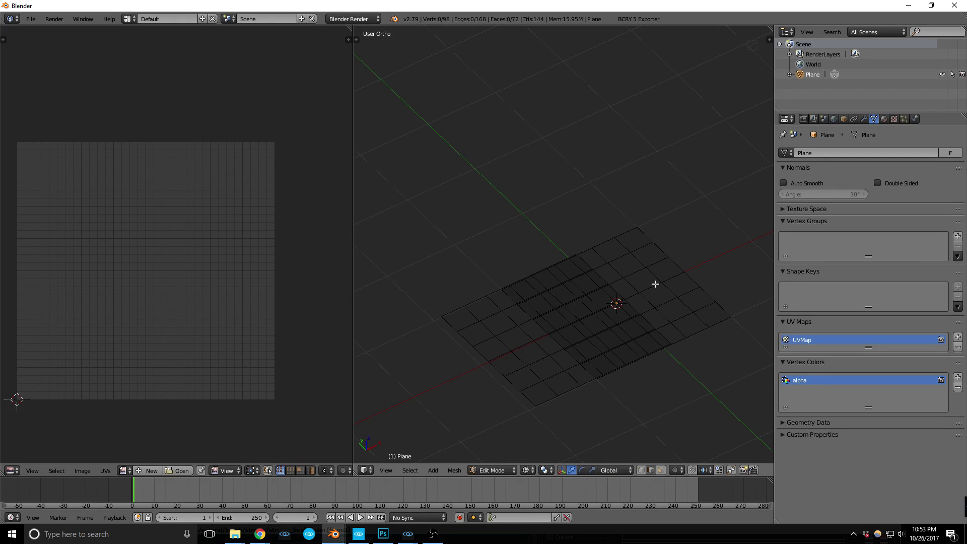
key(l)
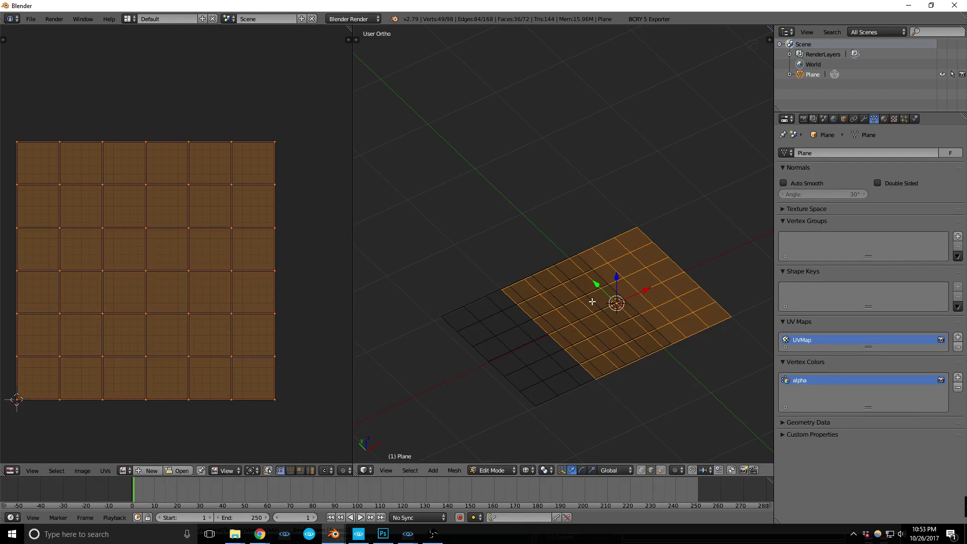
- Open the image browser for the UV editor and go to the recent stream folder
click(181, 470)
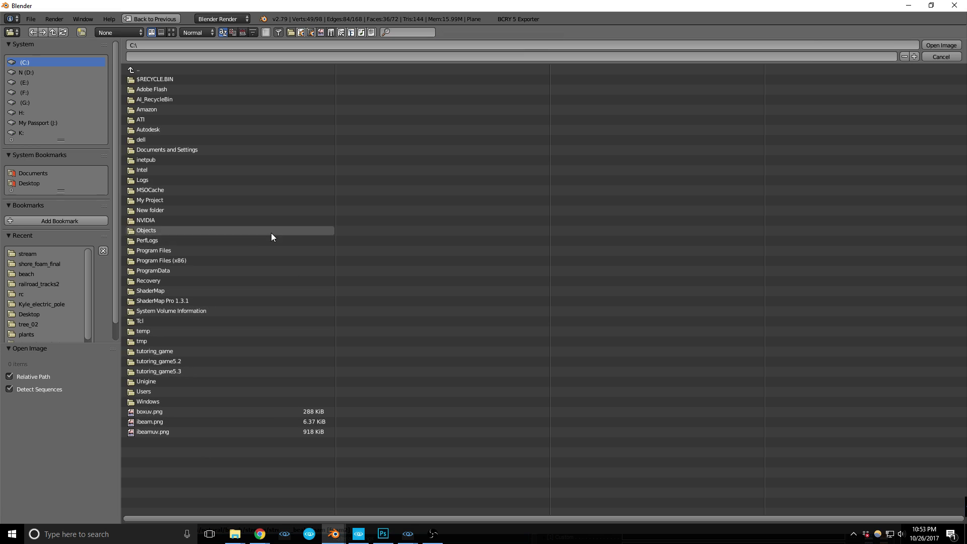
click(20, 253)
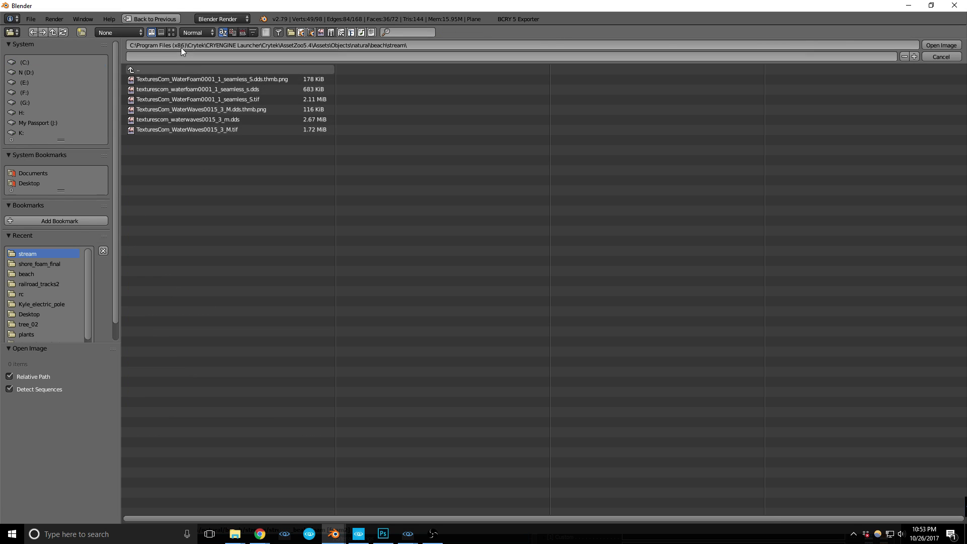
- Show the stream folder's files as thumbnails and open TexturesCom_WaterWaves0015_3_M.tif as the image behind the UV layout
click(171, 32)
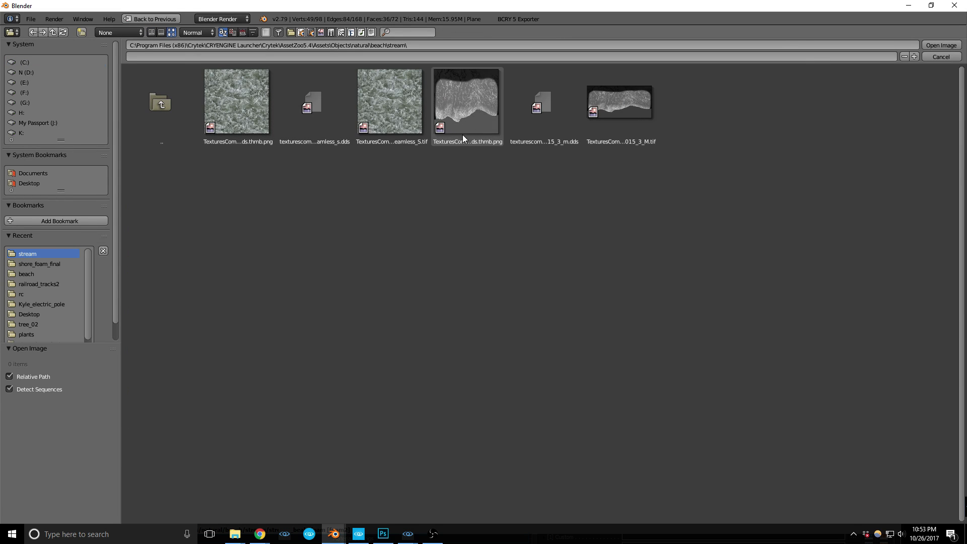
double_click(617, 104)
scroll(207, 298, down, 5)
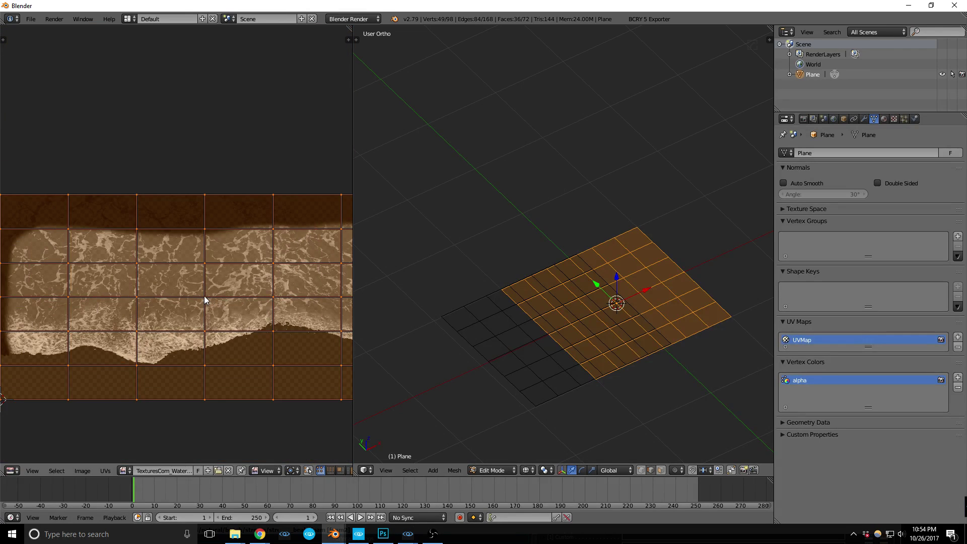
- Display the plane in solid shading and enable Textured Solid to preview the wave texture on the mesh
key(z)
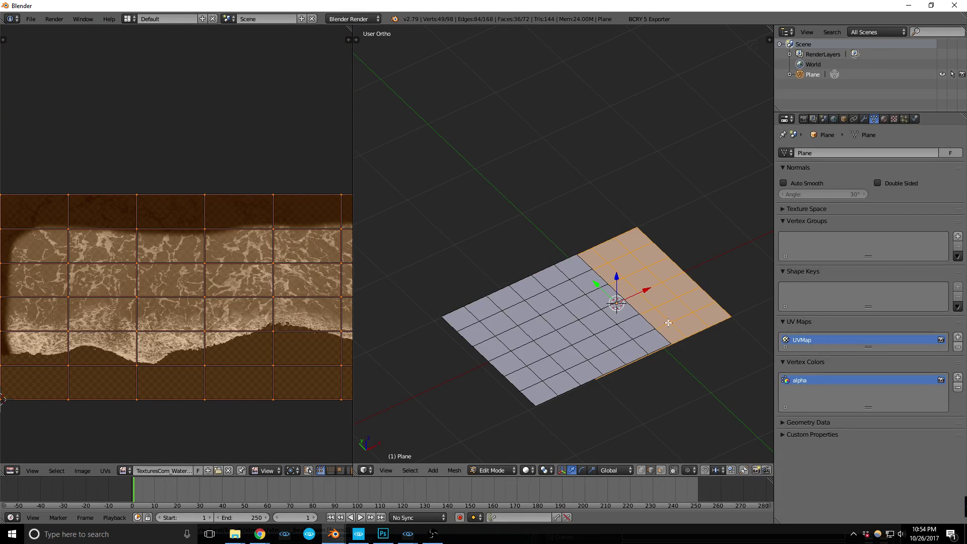
key(n)
scroll(709, 339, down, 6)
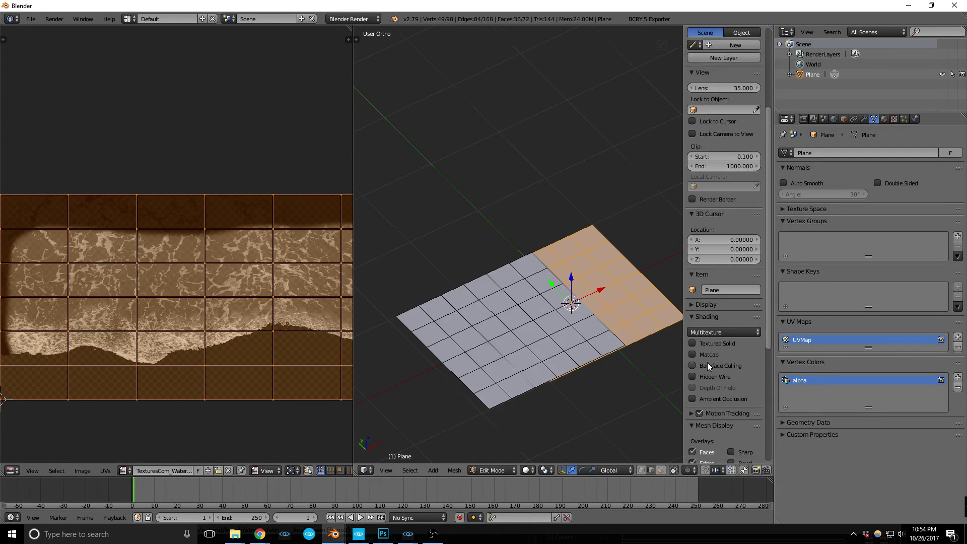
click(723, 304)
scroll(626, 292, up, 4)
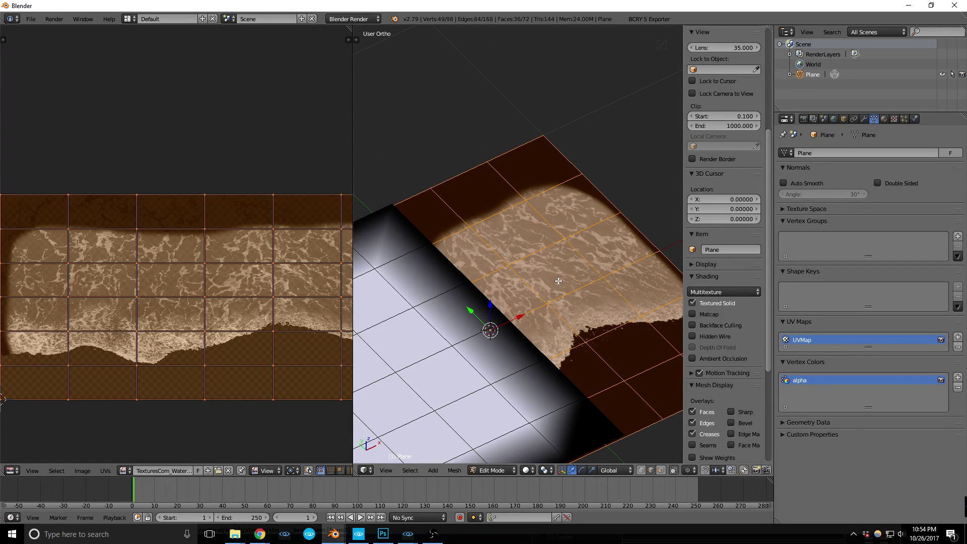
scroll(237, 302, down, 4)
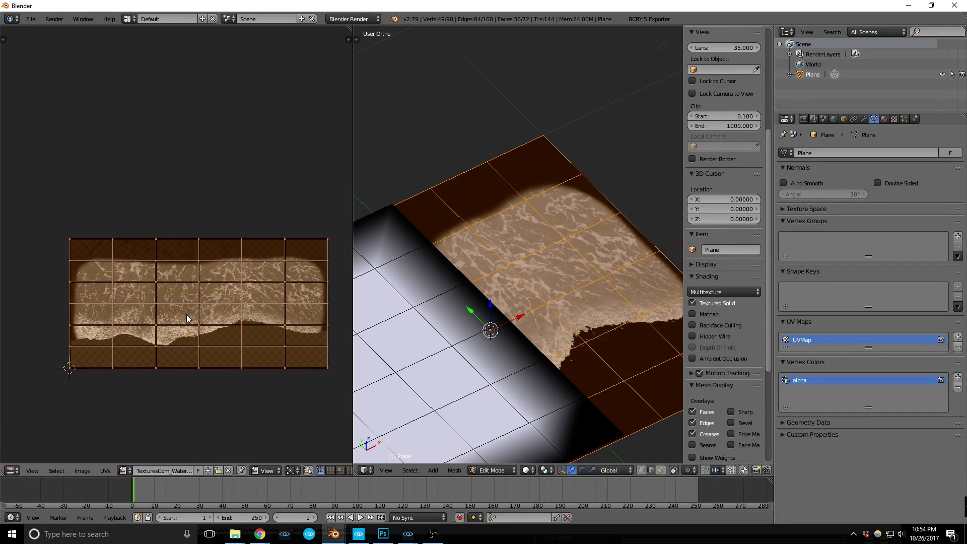
- Rotate the selected UV layout by 90 degrees over the wave texture
key(r)
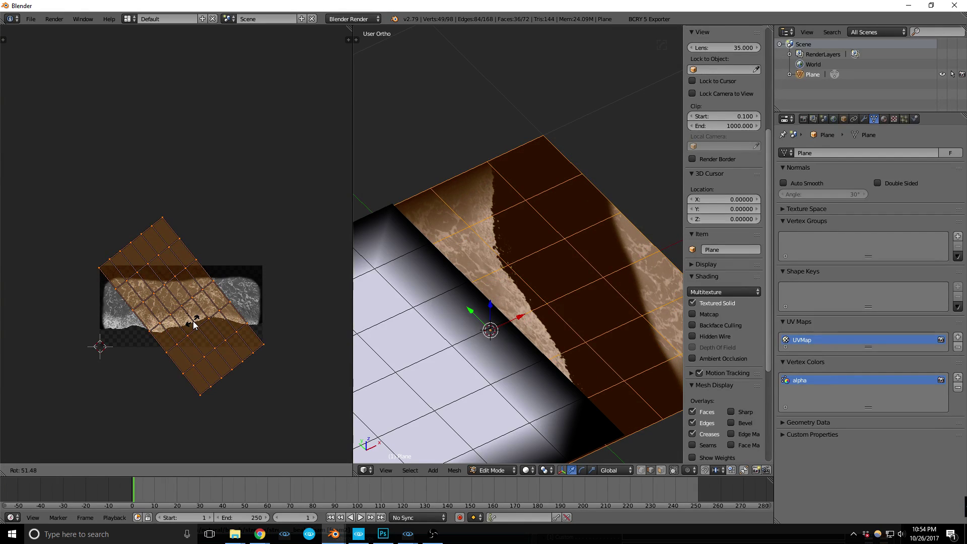
text(-90)
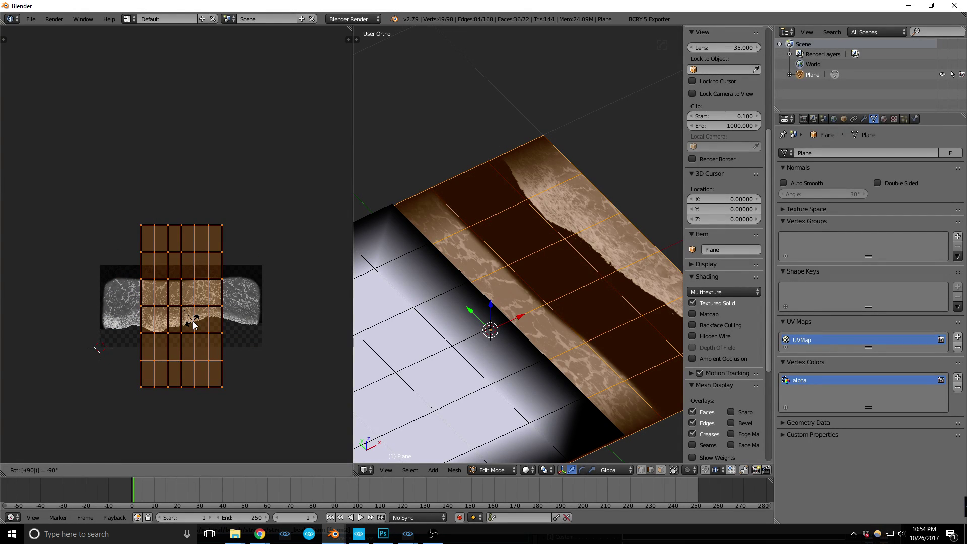
key(Return)
text(90)
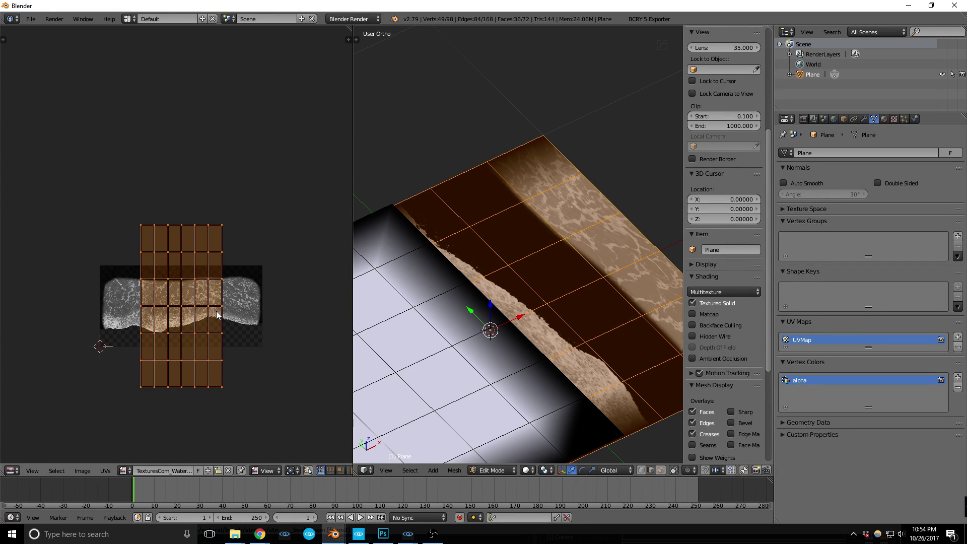
- Move the UV layout along Y until the wave strip lies beside the plane's unselected section with its foam edge facing outward
text(gy)
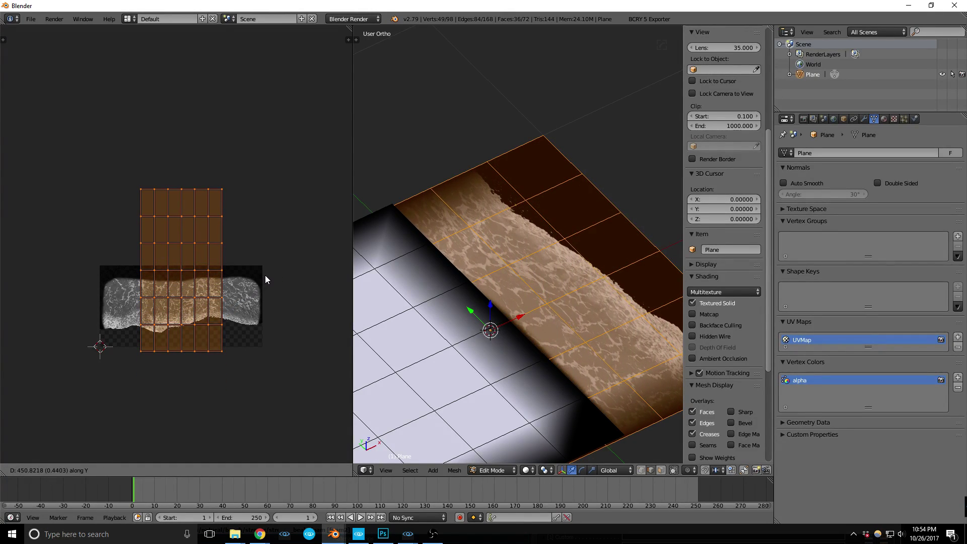
click(265, 277)
scroll(478, 281, down, 3)
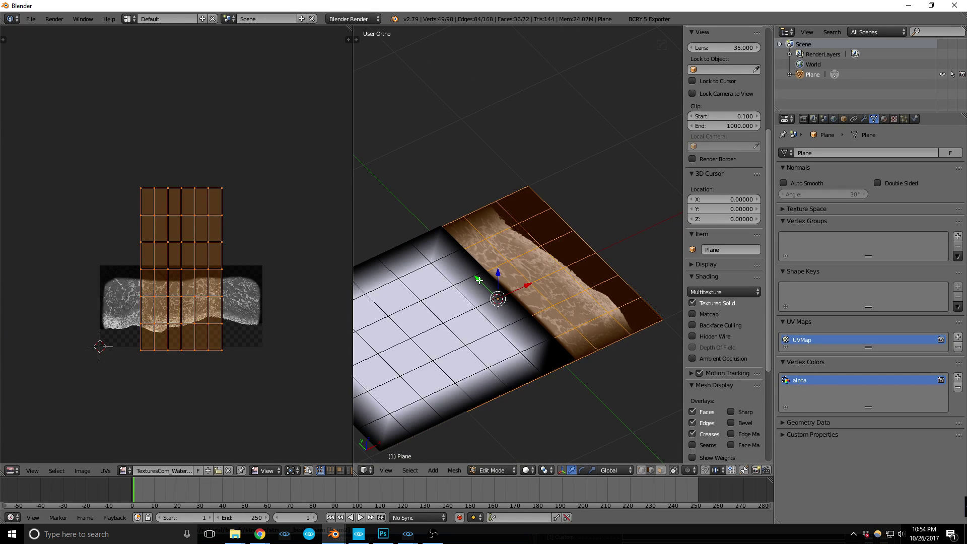
scroll(615, 295, up, 3)
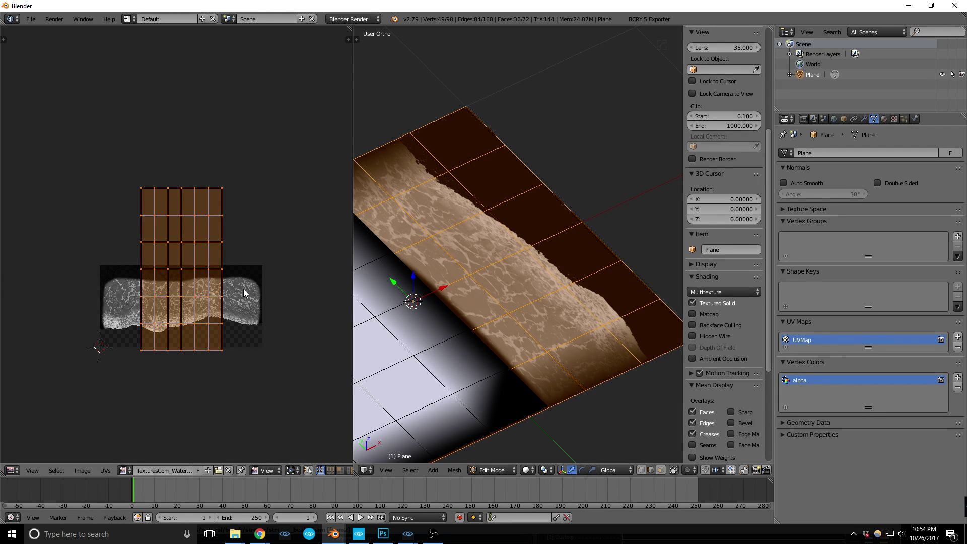
click(138, 295)
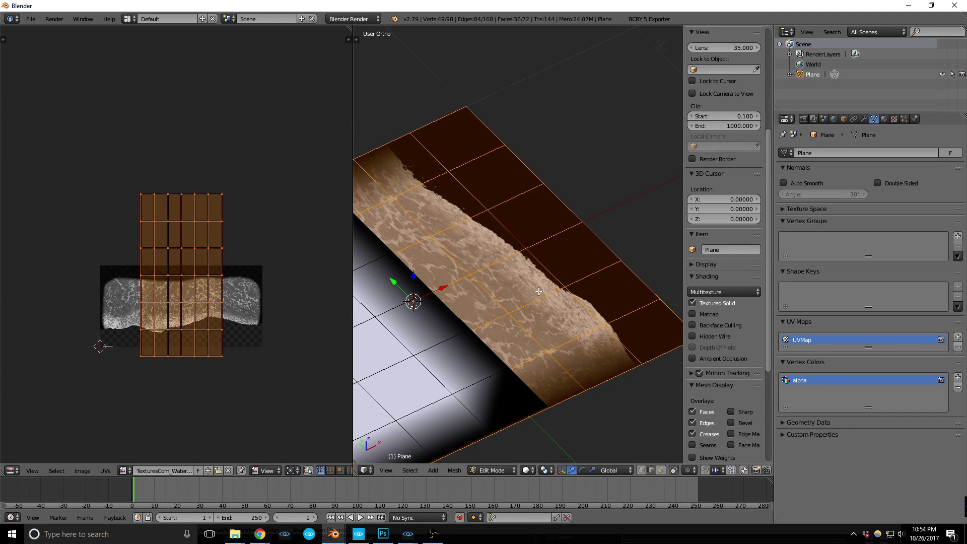
- Leave edit mode on the plane, switch to the CRYENGINE editor and look over the foam object's spot on the shoreline
key(Tab)
drag(611, 6, 0, 91)
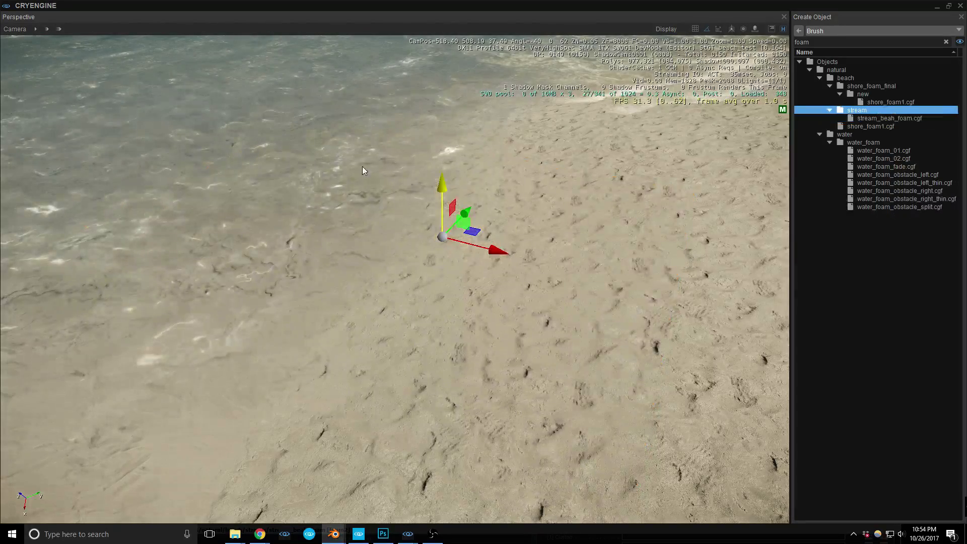
right_drag(489, 251, 496, 235)
drag(496, 234, 498, 190)
mouse_move(522, 280)
right_down()
mouse_move(540, 279)
mouse_move(534, 294)
right_up()
click(471, 217)
click(533, 294)
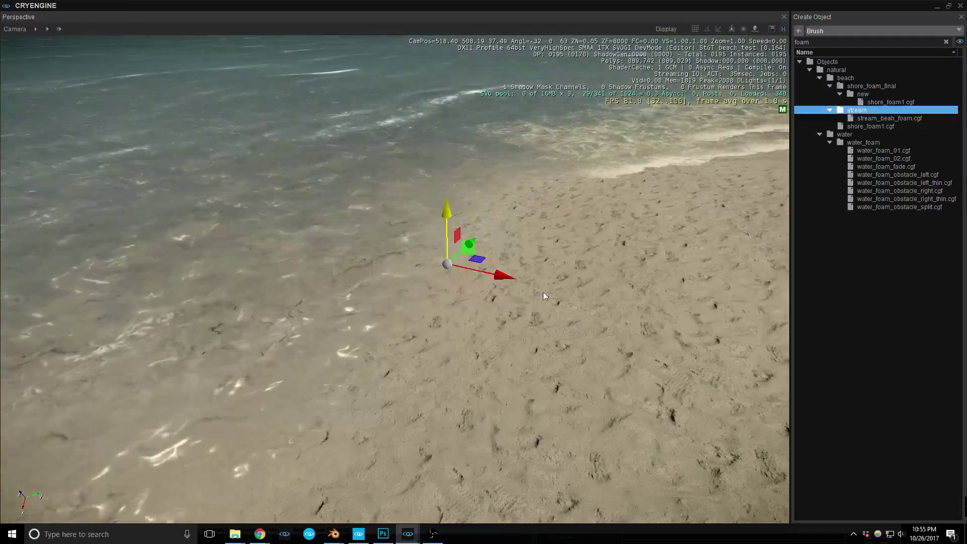
- Try to place the stream_beah_foam.cgf brush on the shoreline
click(887, 119)
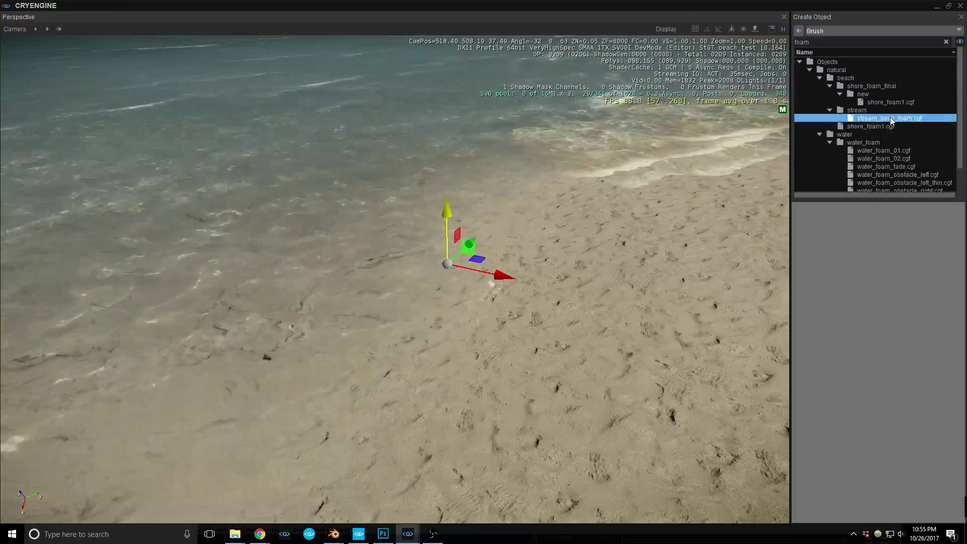
click(480, 306)
drag(479, 253, 488, 174)
right_drag(536, 244, 534, 248)
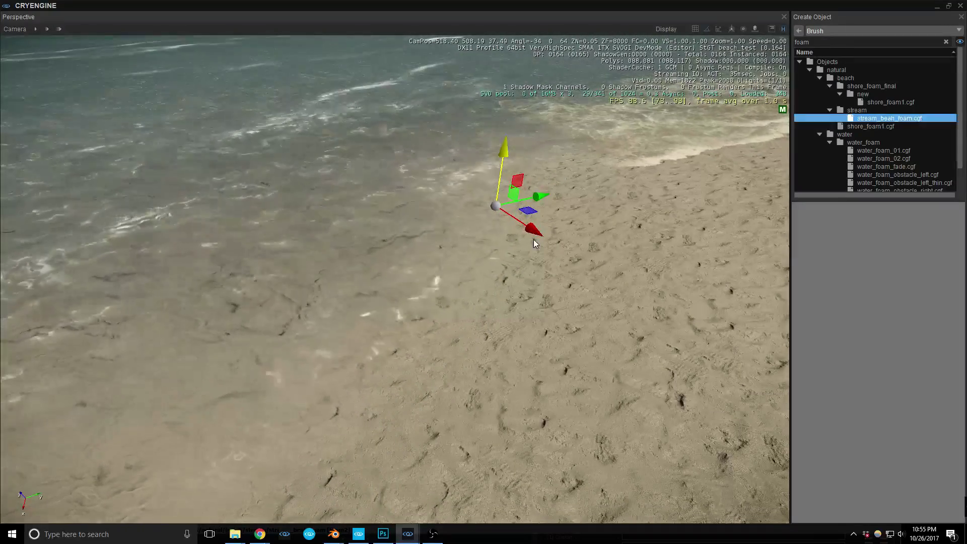
right_drag(557, 283, 612, 237)
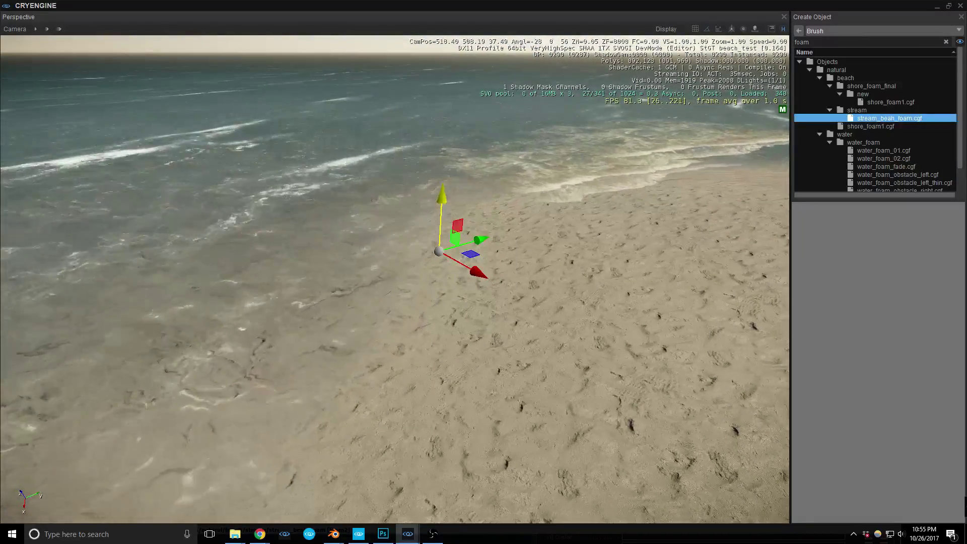
- Try to reopen the beach_test level and close the program from the error report
key(ctrl+o)
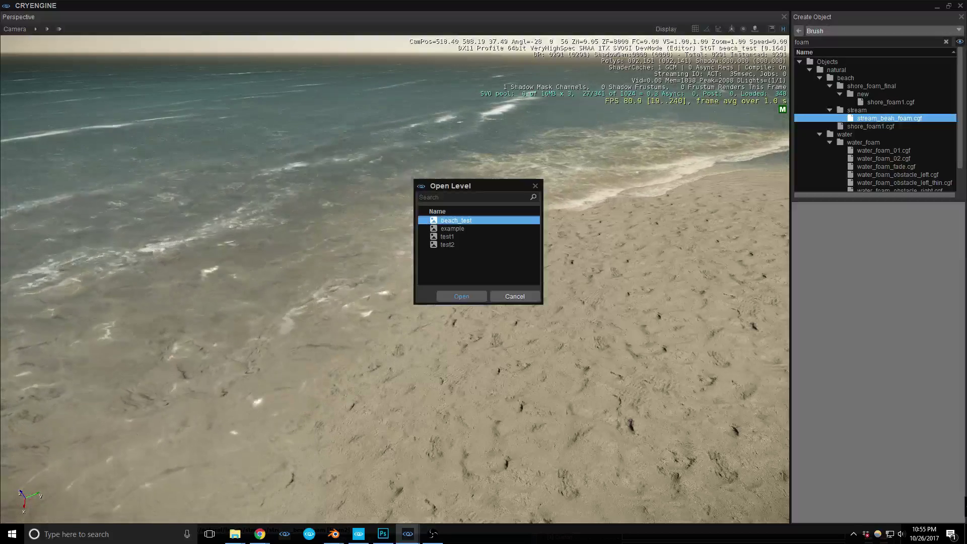
click(451, 296)
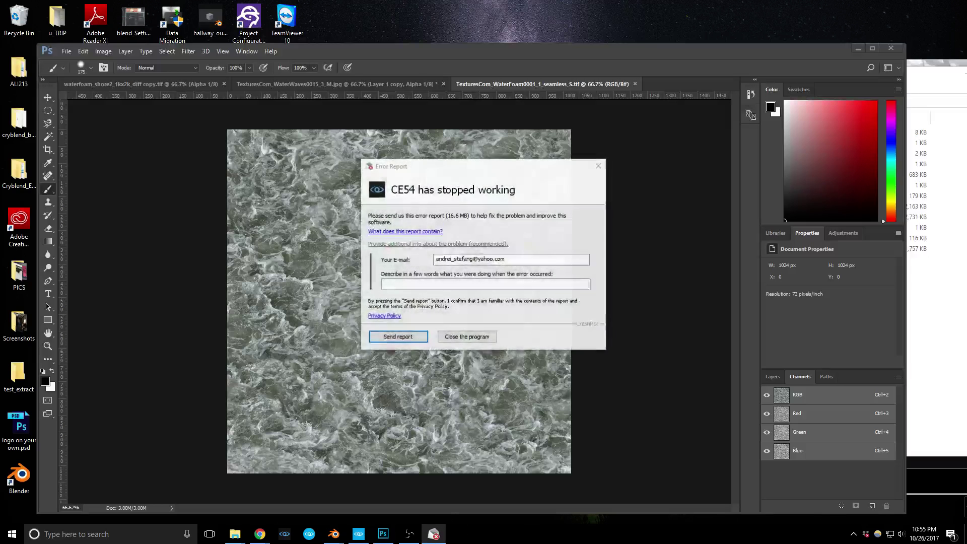
click(464, 337)
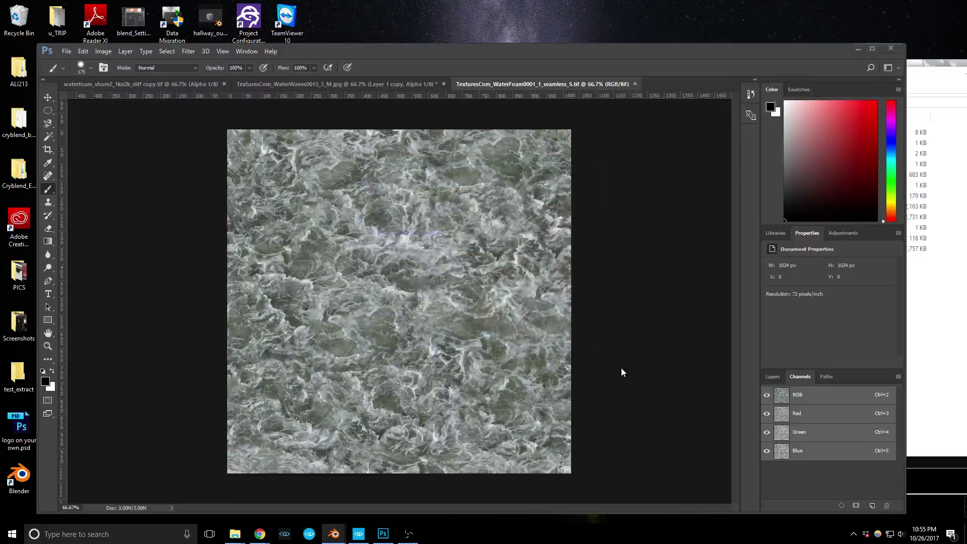
- Relaunch the AssetZoo5.4 project from the CRYENGINE Launcher and open the beach_test level
click(357, 537)
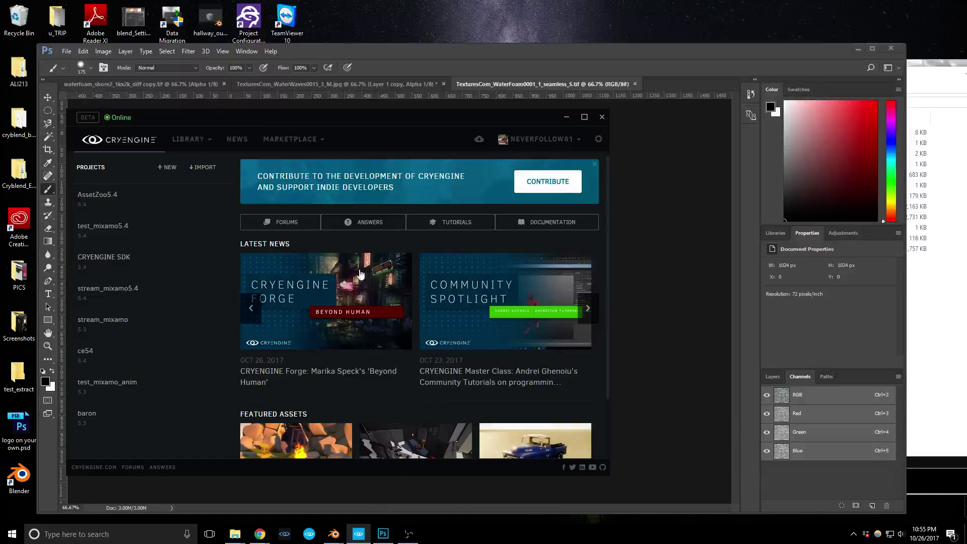
double_click(102, 196)
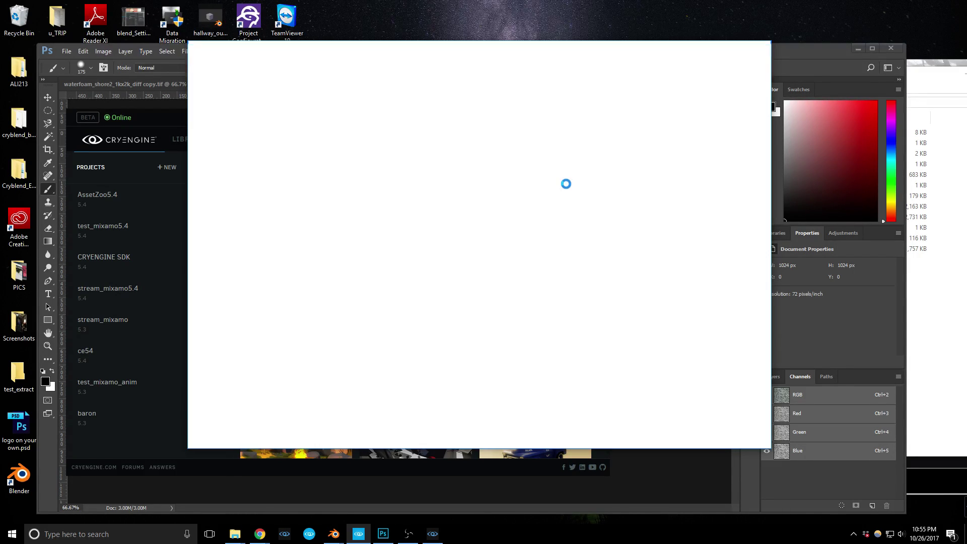
click(473, 259)
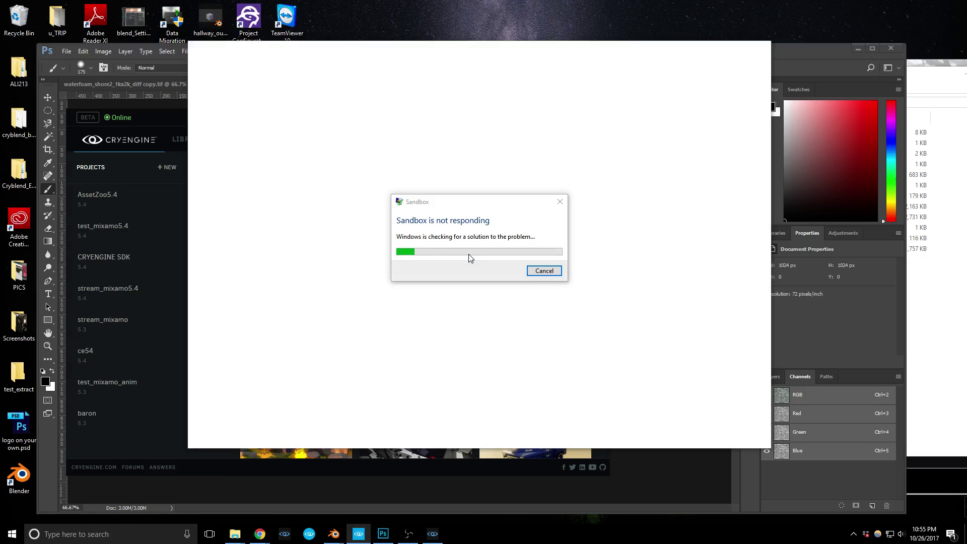
click(544, 271)
double_click(96, 201)
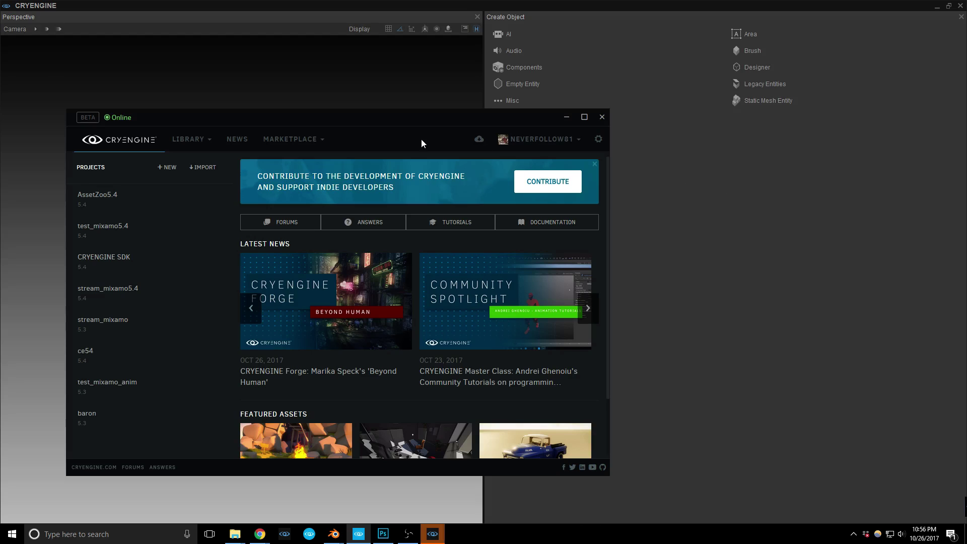
click(387, 94)
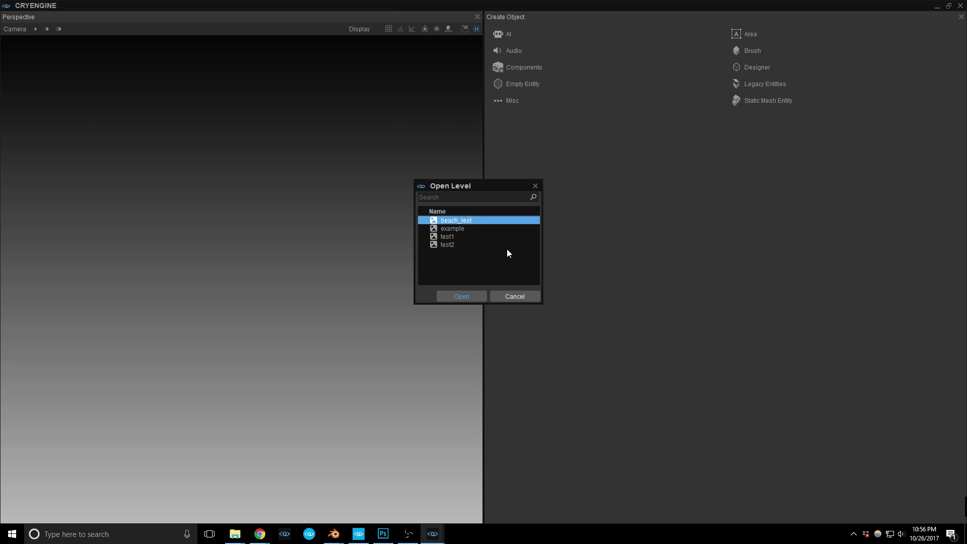
click(462, 295)
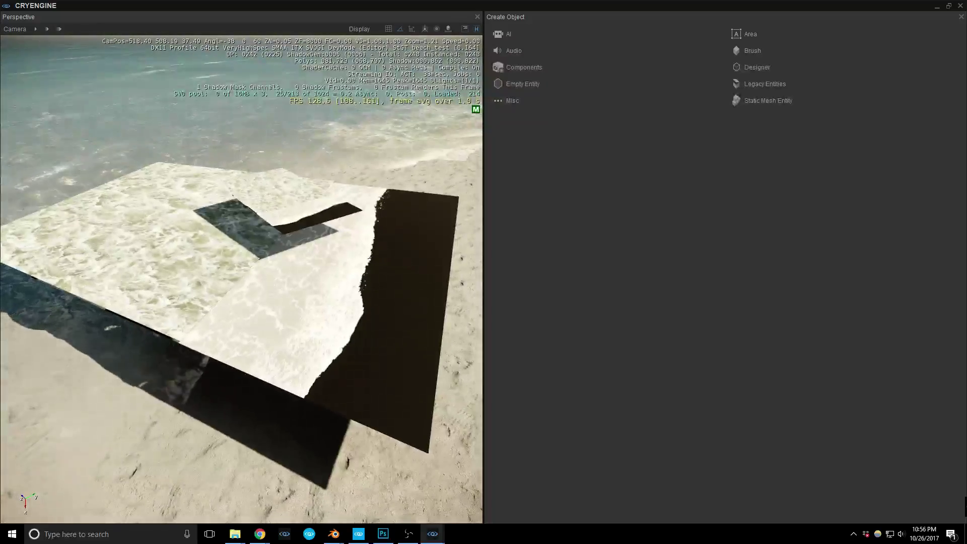
- Delete the smaller foam plane overlapping the large one and widen the perspective viewport
right_drag(289, 214, 377, 228)
key(Delete)
key(a)
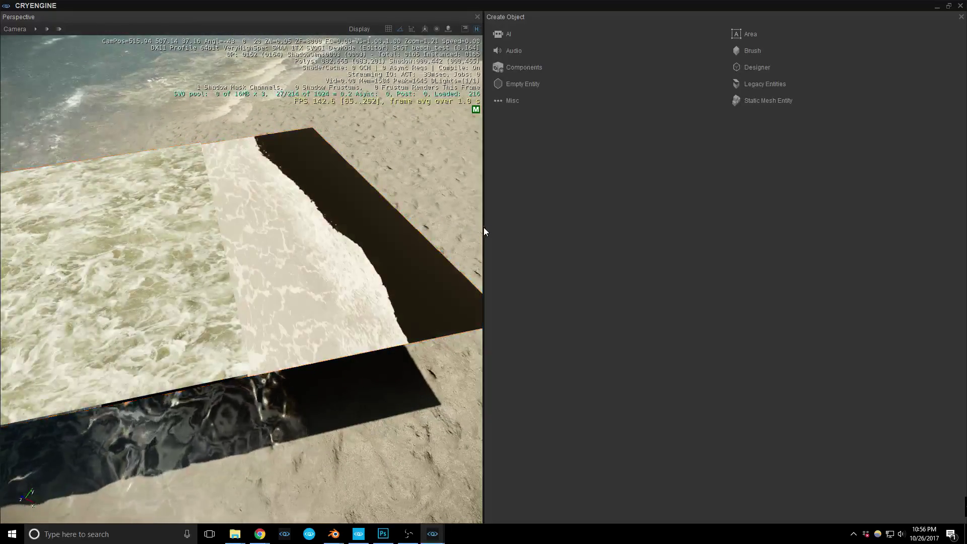
drag(484, 233, 724, 235)
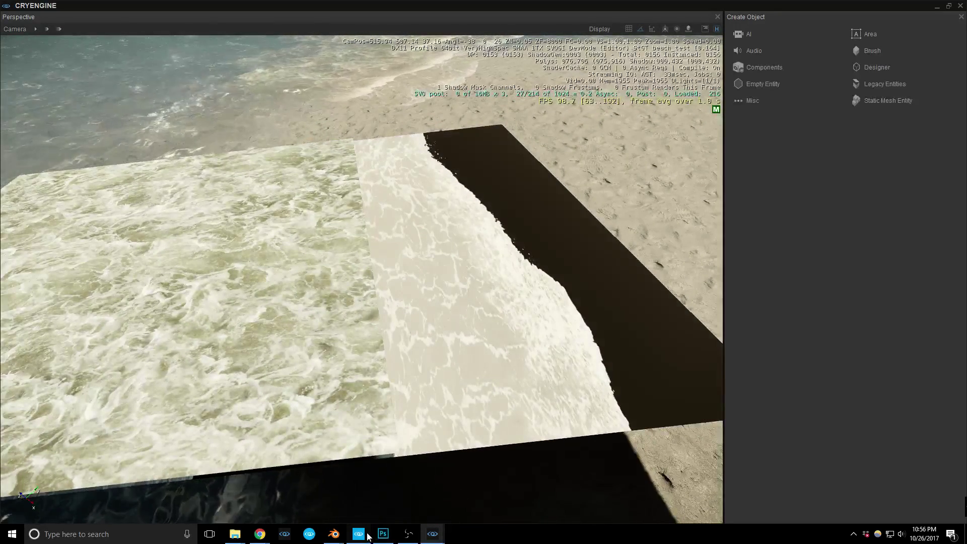
- Bring up the Material Editor window and reposition it fully on screen beside the foam plane
mouse_move(432, 534)
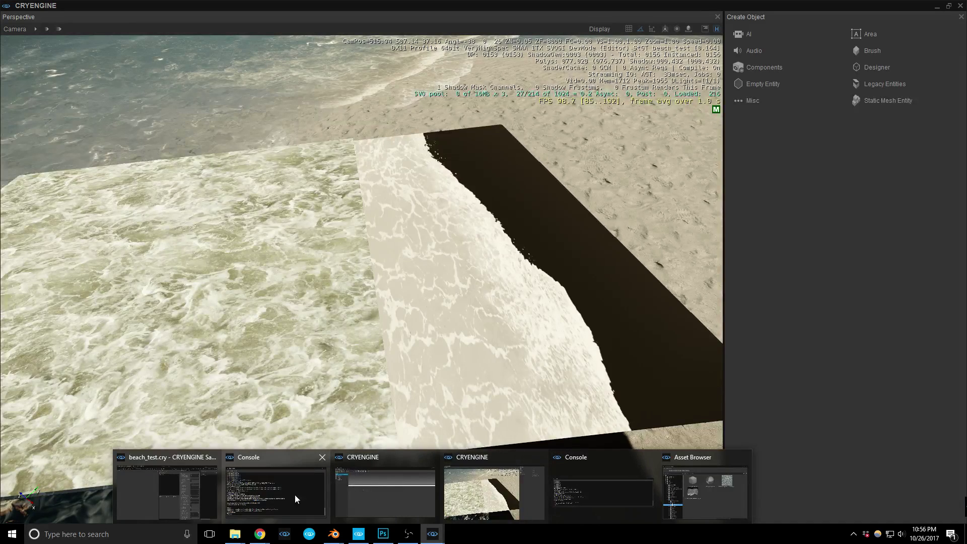
click(360, 493)
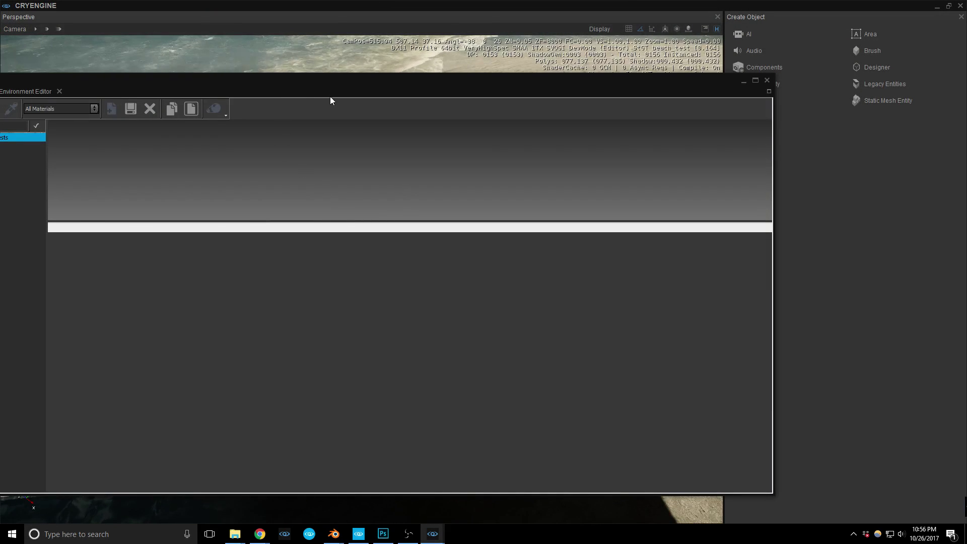
drag(369, 98, 611, 115)
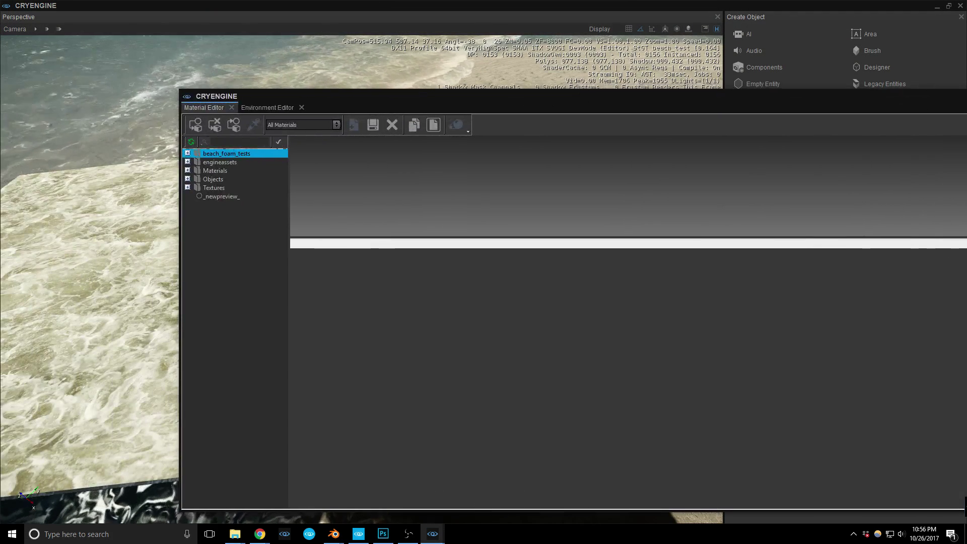
drag(837, 234, 734, 222)
drag(416, 97, 552, 104)
- Select the foam plane and load its stream_beah_foam material into the Material Editor from the selection
click(434, 536)
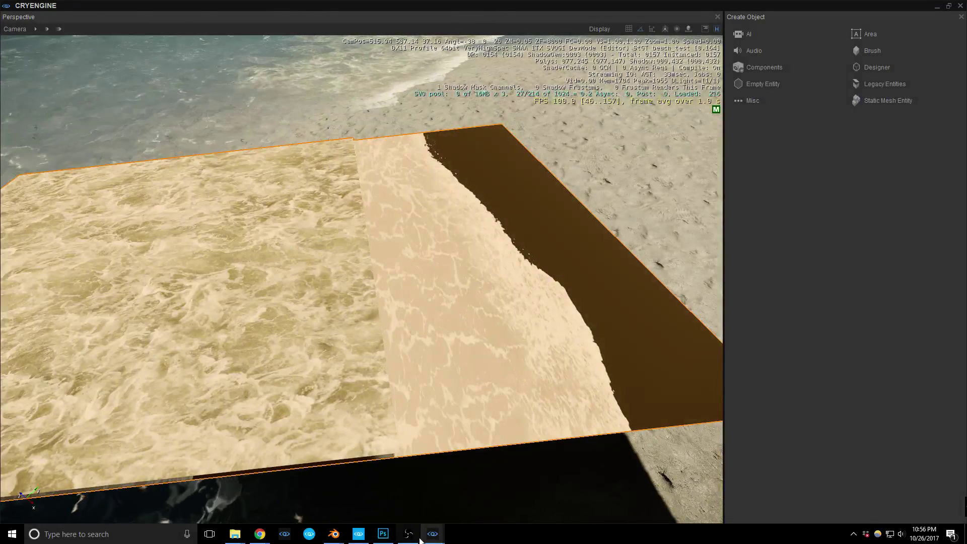
mouse_move(435, 537)
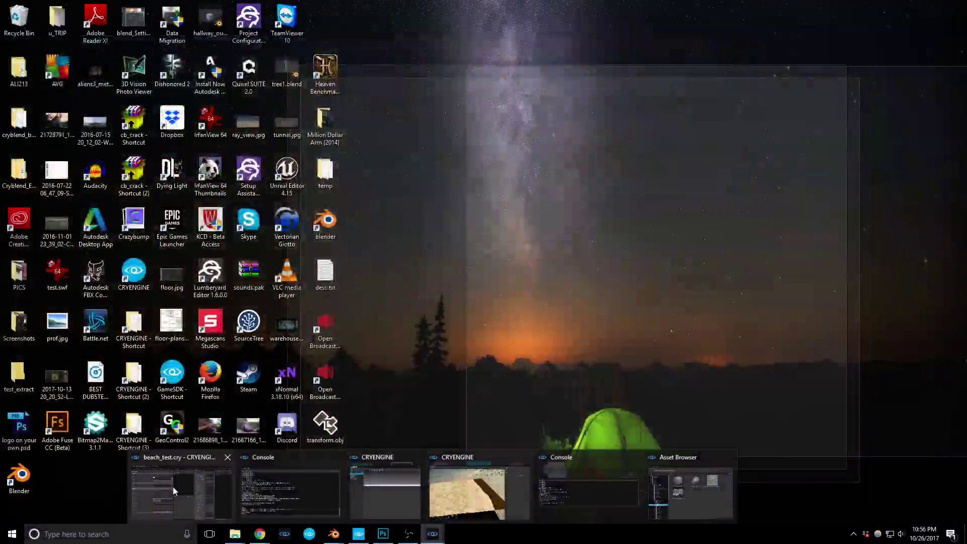
click(363, 495)
click(367, 131)
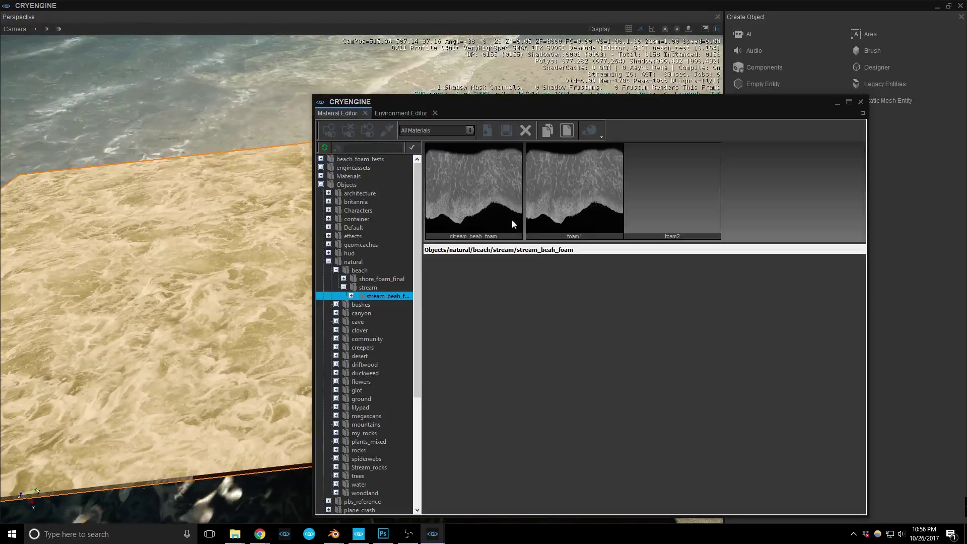
- Select the foam1 sub-material and set its Alpha Test to 34
click(590, 207)
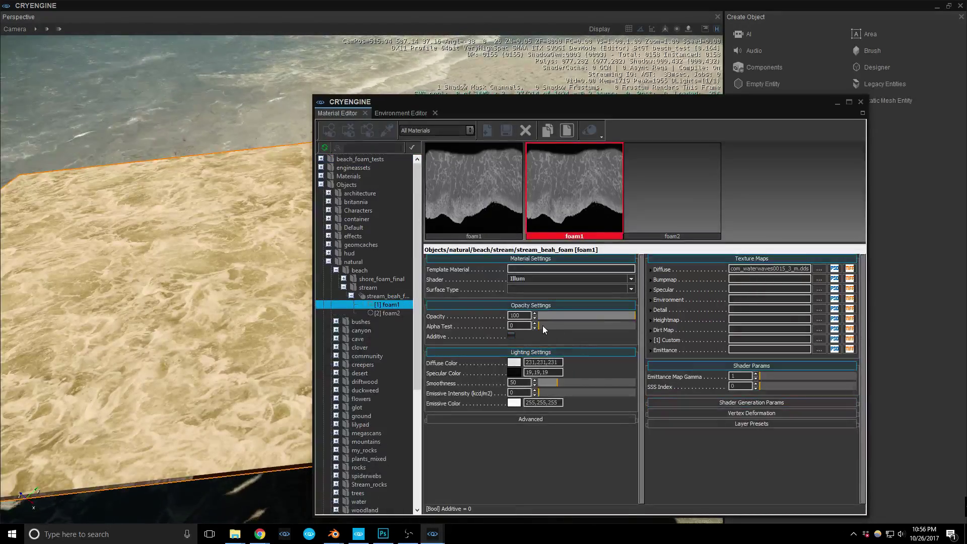
drag(553, 106, 638, 224)
mouse_move(651, 443)
mouse_down()
mouse_move(630, 446)
mouse_move(711, 448)
mouse_move(648, 447)
mouse_move(678, 446)
mouse_move(656, 446)
mouse_up()
drag(717, 435, 723, 433)
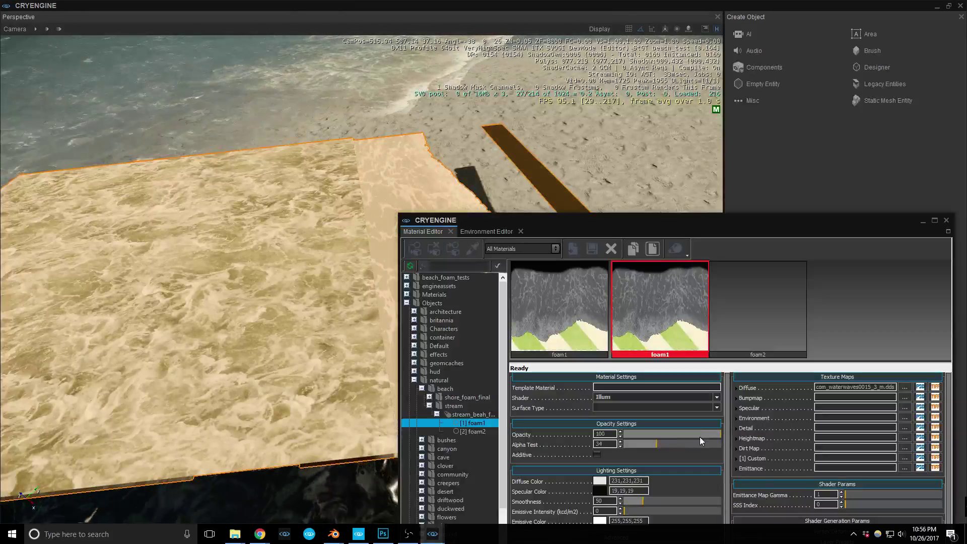
- Move the Material Editor out of the way and inspect the foam edge over the sand from several angles
drag(606, 221, 191, 380)
right_drag(528, 283, 424, 314)
key(w)
key(d)
key(s)
click(566, 269)
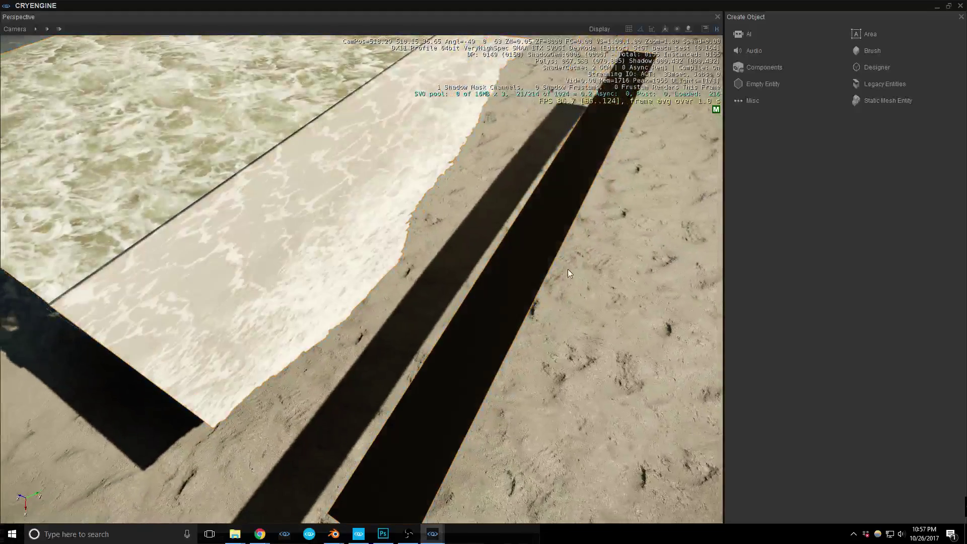
key(a)
right_drag(557, 255, 596, 233)
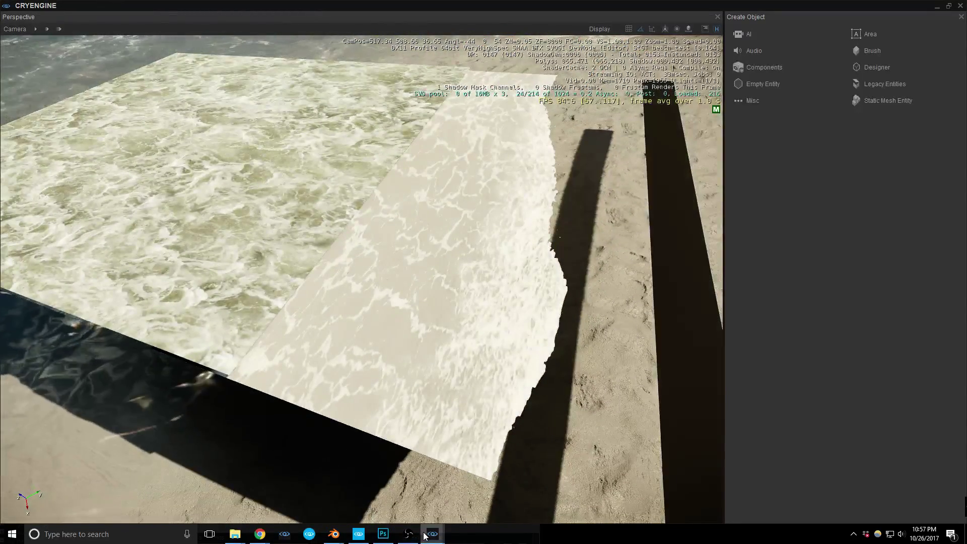
- Bring back the Material Editor and enable Vertex Colors in foam1's shader generation parameters
mouse_move(432, 533)
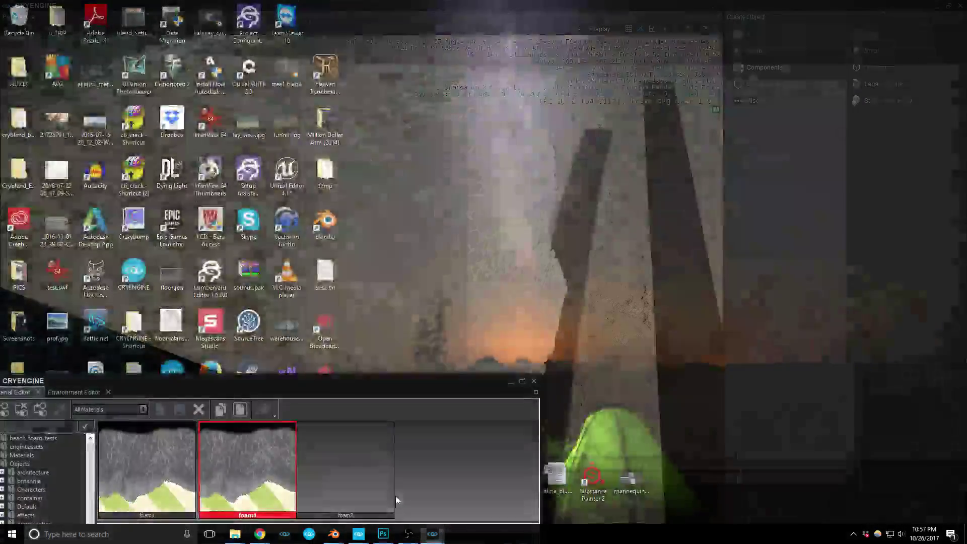
click(394, 499)
drag(331, 395, 739, 100)
click(824, 392)
scroll(824, 394, down, 3)
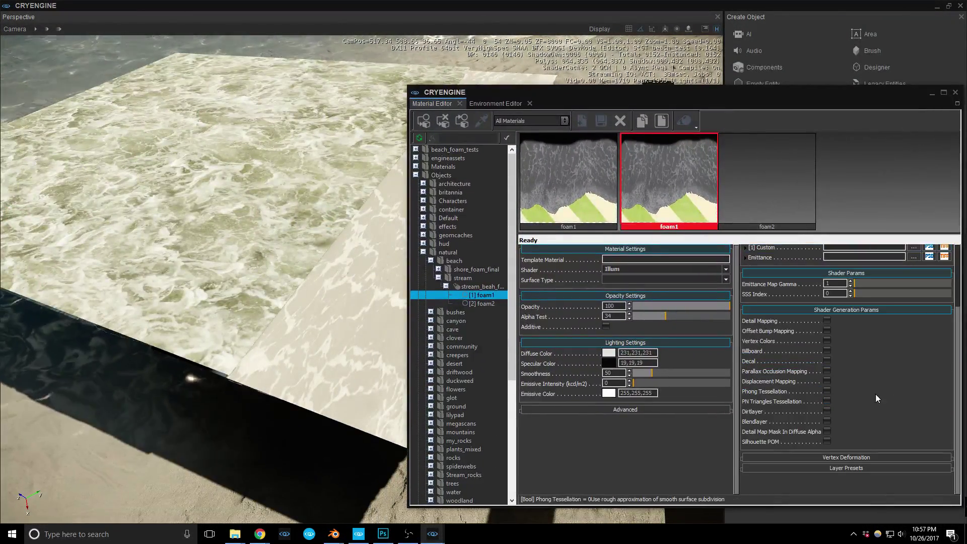
click(827, 341)
- Select the foam2 sub-material, enable Vertex Colors and set its Alpha Test to 8
click(750, 182)
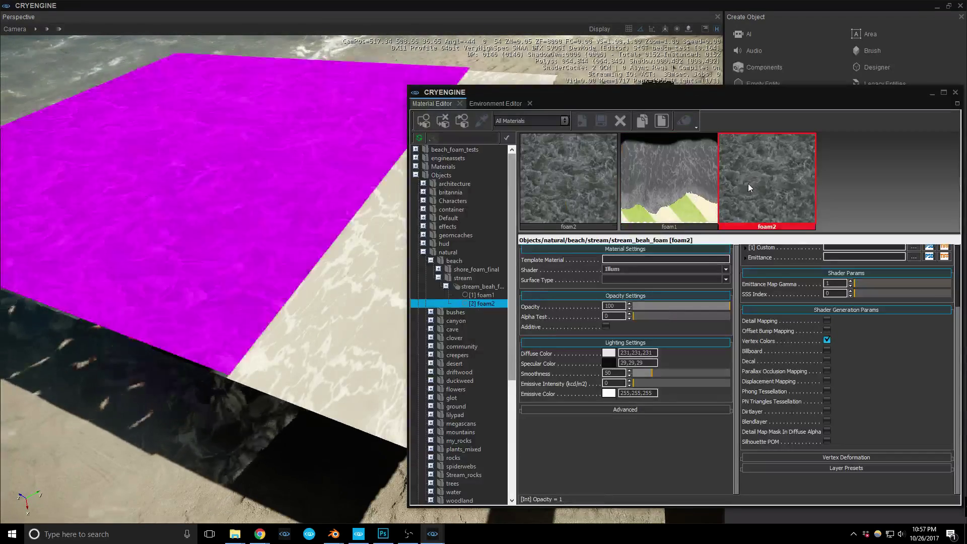
click(826, 341)
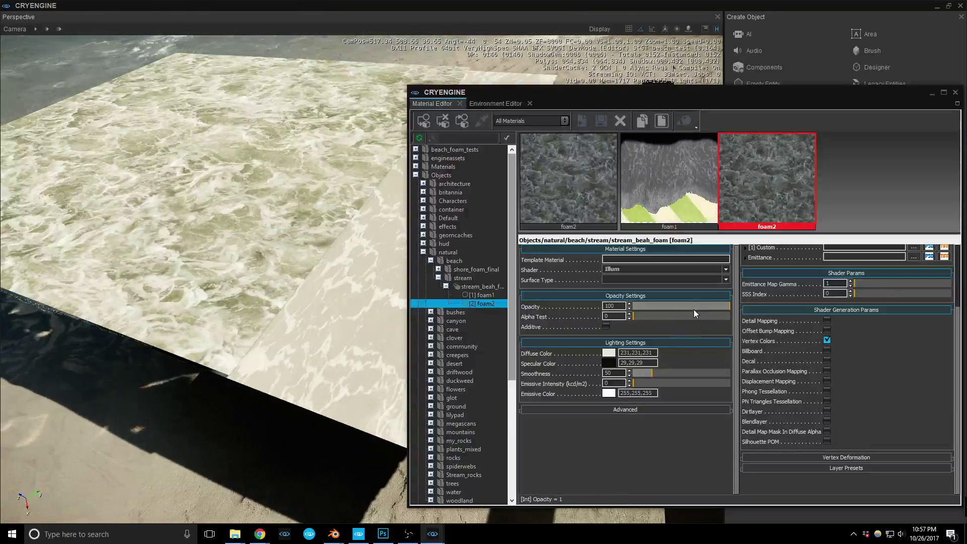
mouse_move(645, 315)
mouse_down()
mouse_move(668, 315)
mouse_move(639, 316)
mouse_up()
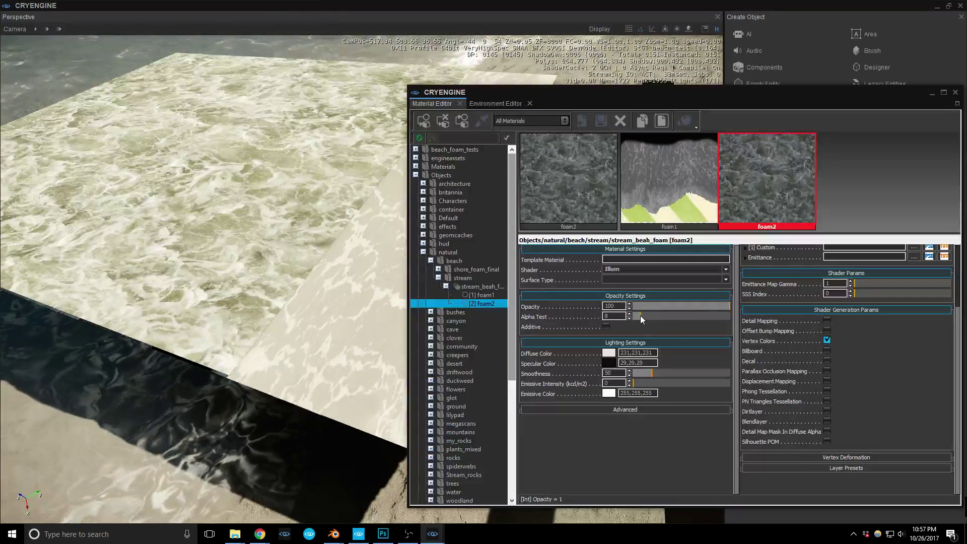
scroll(874, 343, up, 2)
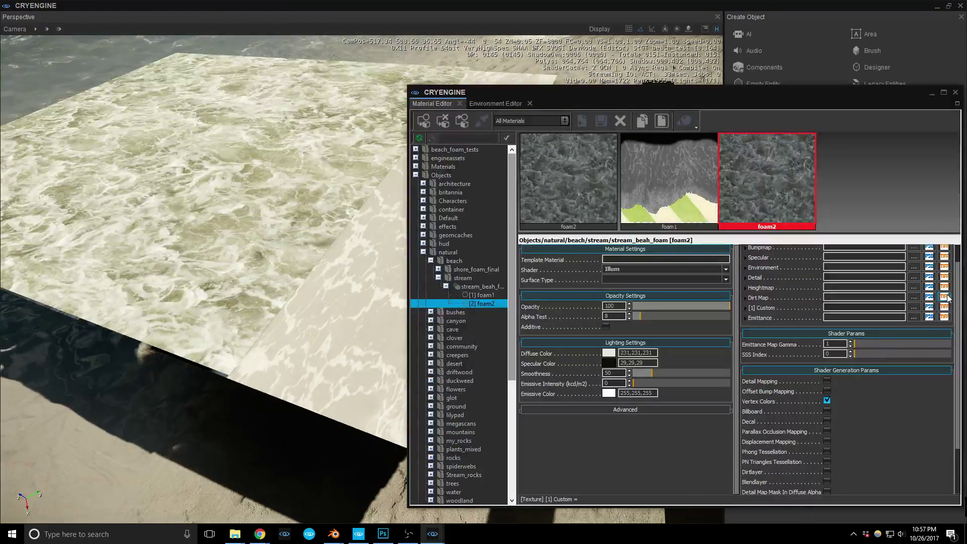
drag(958, 272, 958, 252)
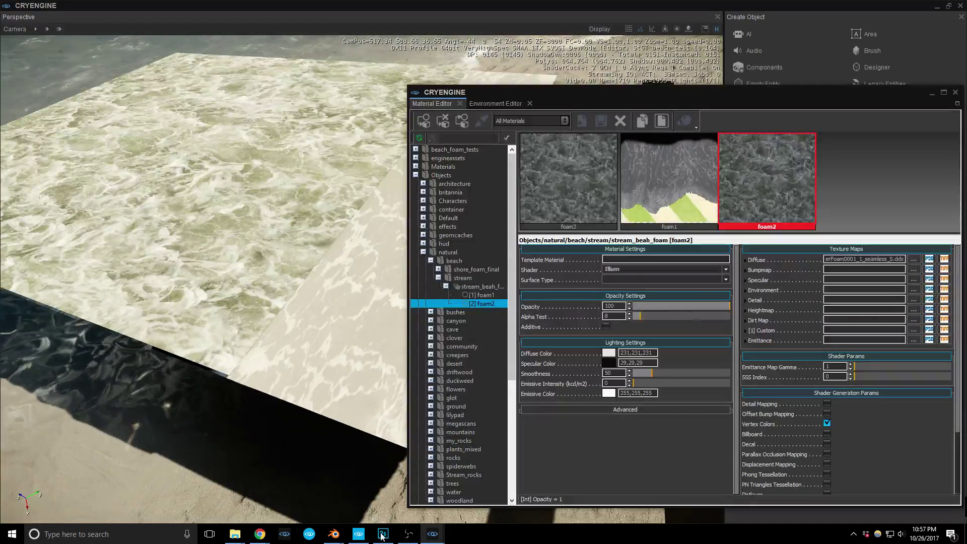
- Switch to Photoshop, add a new layer to the WaterFoam0001_1_seamless_S texture and paint an uneven black border around the foam
mouse_move(343, 534)
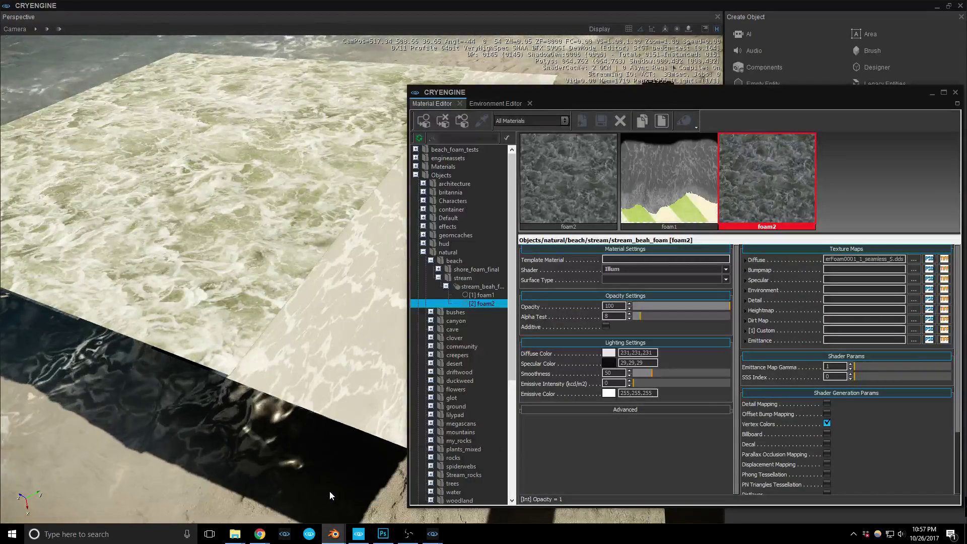
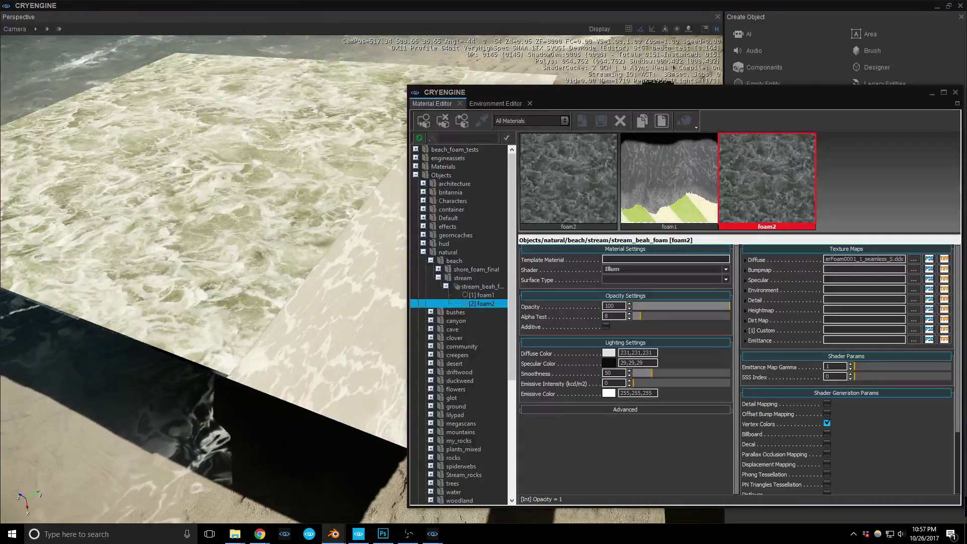
mouse_move(182, 281)
right_down()
mouse_move(189, 286)
mouse_move(193, 274)
right_up()
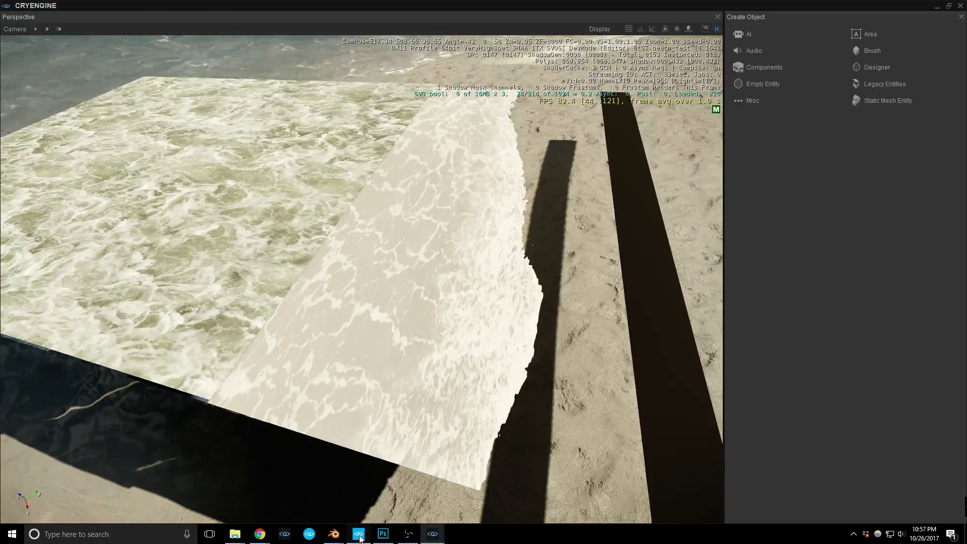
click(383, 535)
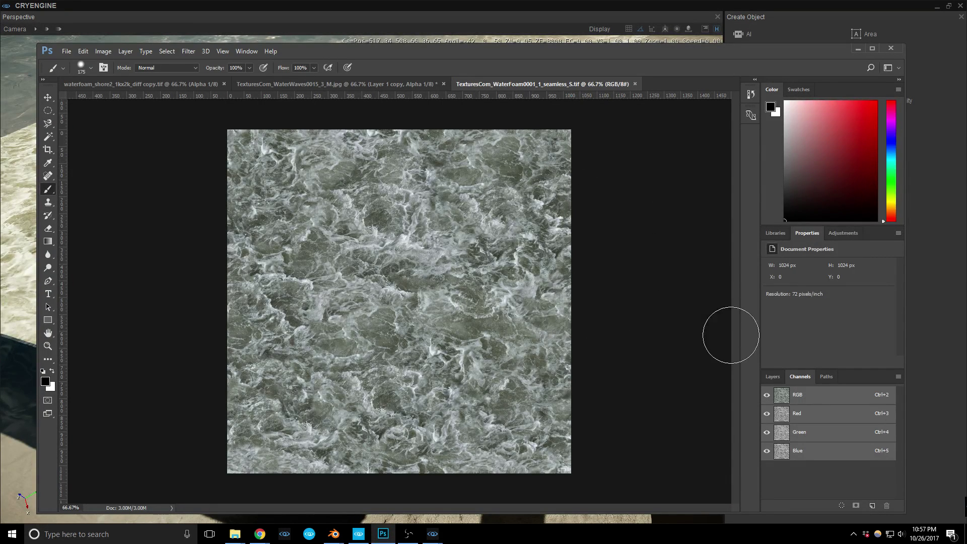
click(772, 379)
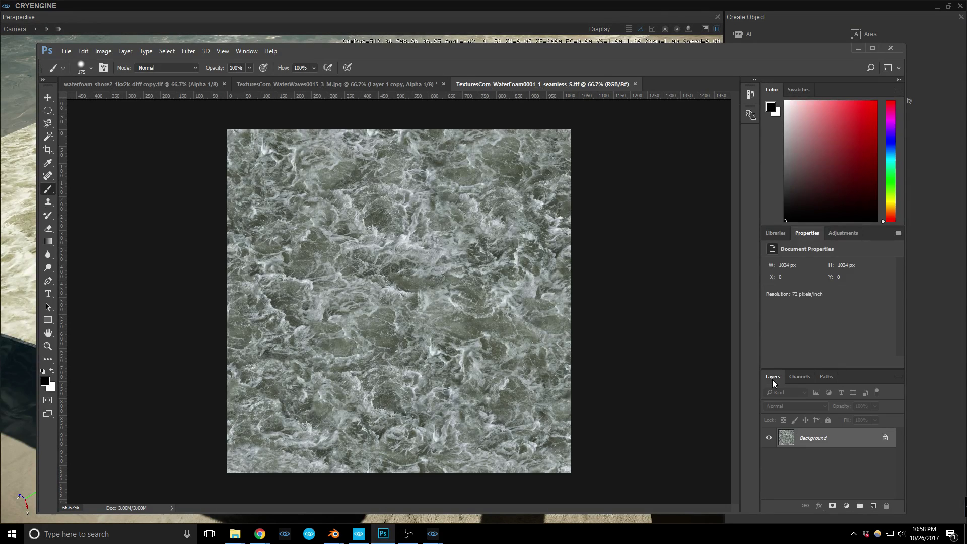
click(873, 506)
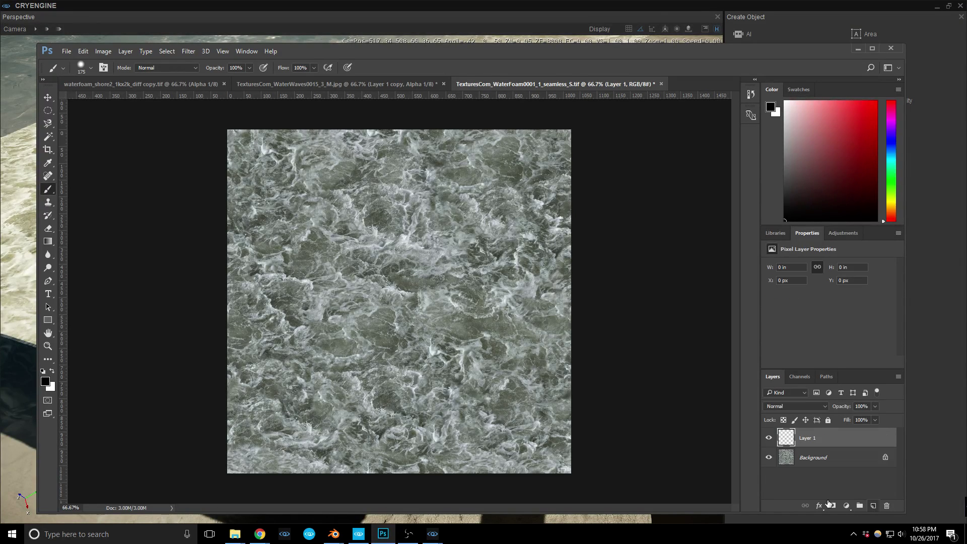
mouse_move(250, 133)
mouse_down()
mouse_move(232, 146)
mouse_move(214, 201)
mouse_move(220, 453)
mouse_move(255, 475)
mouse_move(453, 485)
mouse_move(540, 479)
mouse_move(578, 447)
mouse_move(577, 209)
mouse_move(557, 137)
mouse_move(464, 106)
mouse_move(316, 114)
mouse_move(227, 160)
mouse_up()
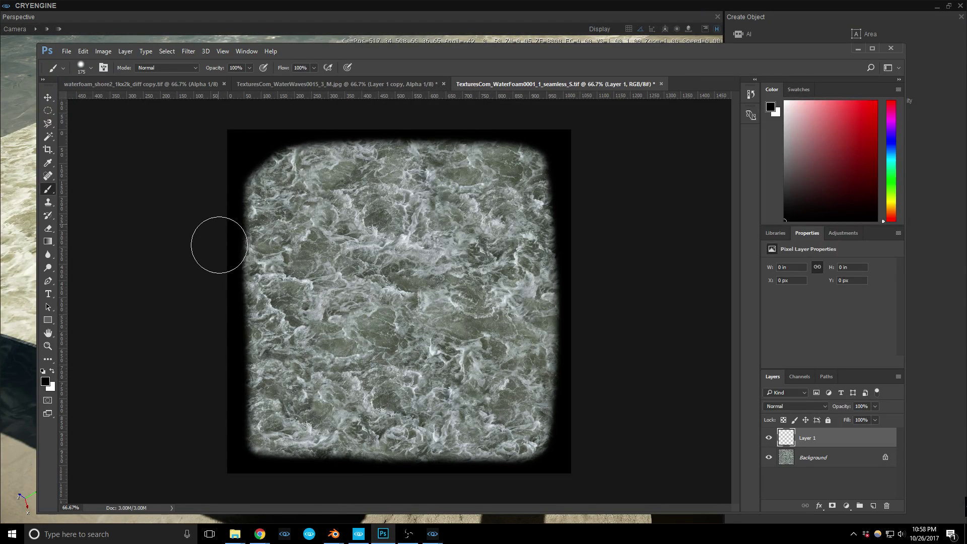
drag(218, 241, 219, 341)
mouse_move(228, 422)
mouse_down()
mouse_move(237, 458)
mouse_move(481, 477)
mouse_move(553, 455)
mouse_move(563, 190)
mouse_move(518, 130)
mouse_move(315, 123)
mouse_move(226, 154)
mouse_up()
mouse_move(235, 254)
mouse_down()
mouse_move(222, 341)
mouse_move(230, 413)
mouse_up()
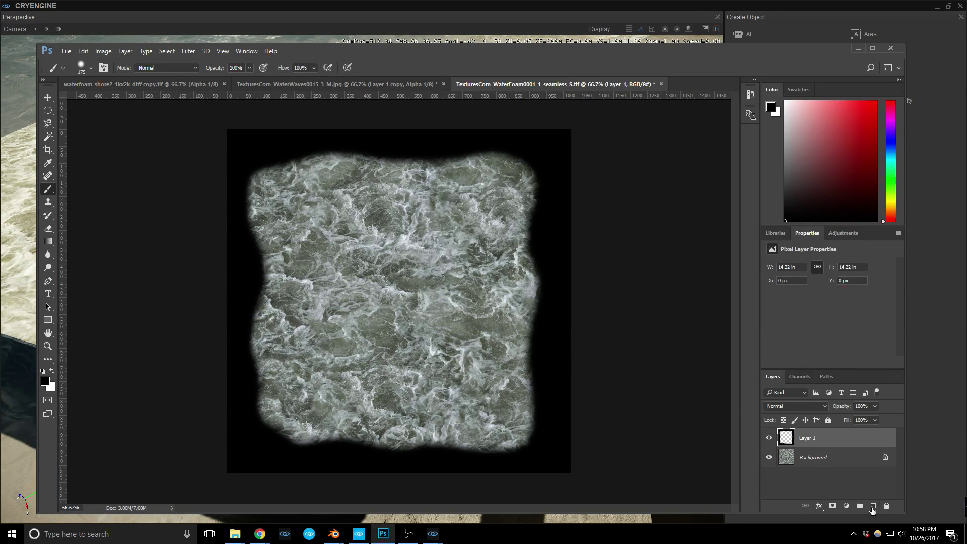
- Duplicate the Background layer and desaturate the copy
right_click(817, 458)
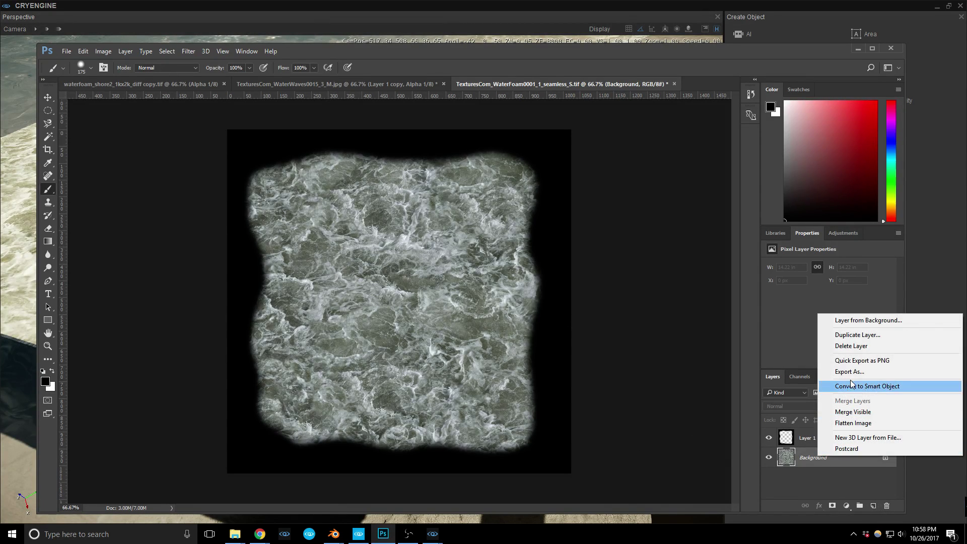
click(851, 335)
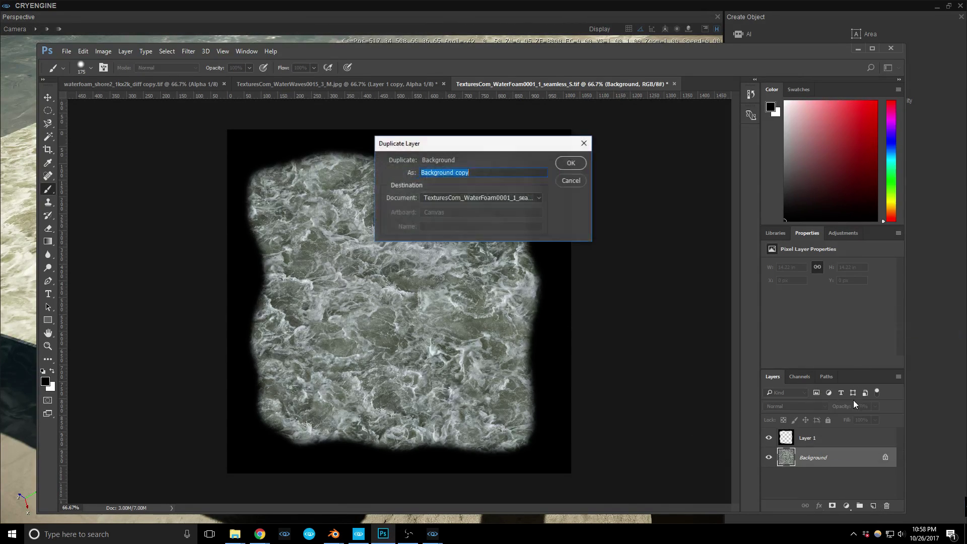
click(572, 163)
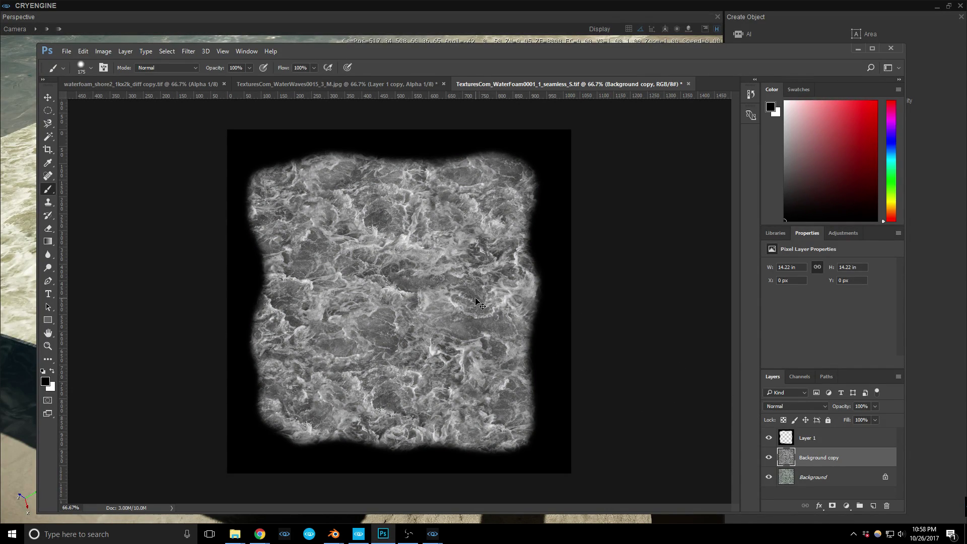
- Create a new alpha channel, paste the black-bordered grayscale foam image into it and restore the RGB channels' visibility
click(799, 376)
click(874, 508)
key(ctrl+v)
click(766, 395)
click(765, 470)
click(764, 470)
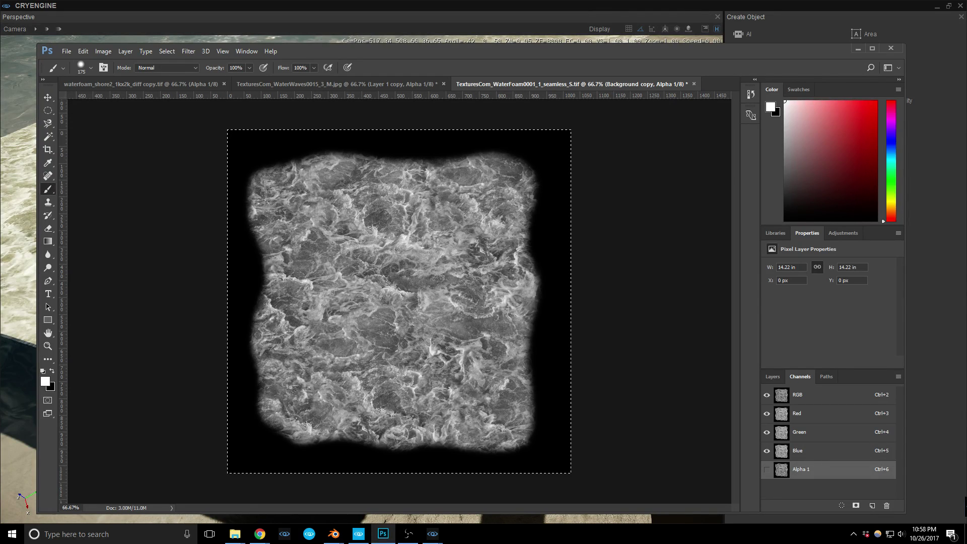
- Save a layerless TIFF copy with alpha channels and LZW compression, overwriting TexturesCom_WaterFoam0001_1_seamless_S.tif in the stream folder
key(ctrl+shift+s)
click(420, 161)
click(510, 519)
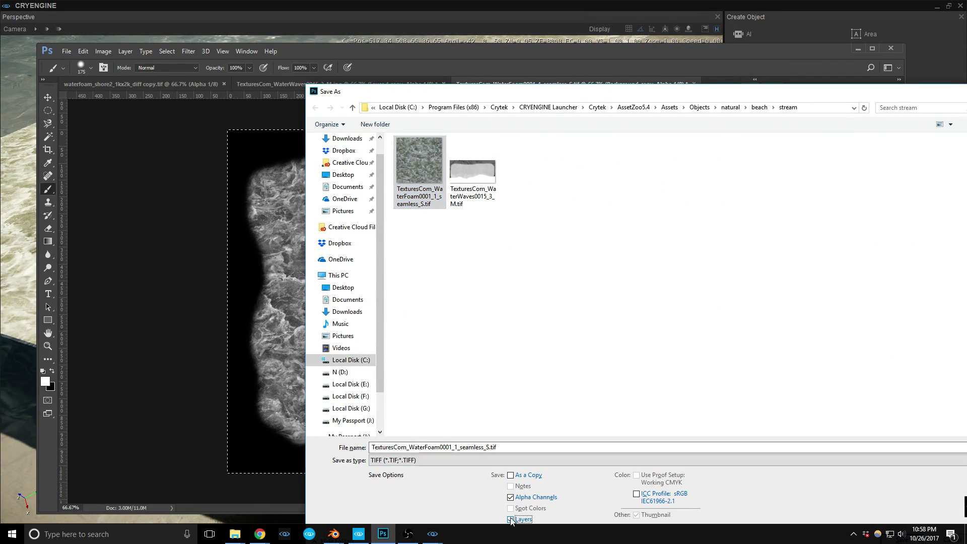
click(419, 175)
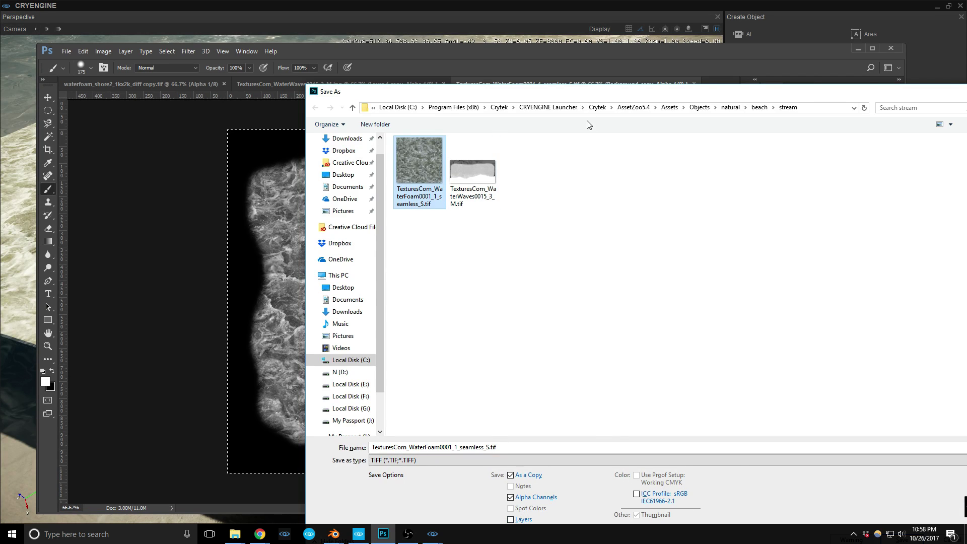
drag(598, 96, 578, 61)
click(866, 509)
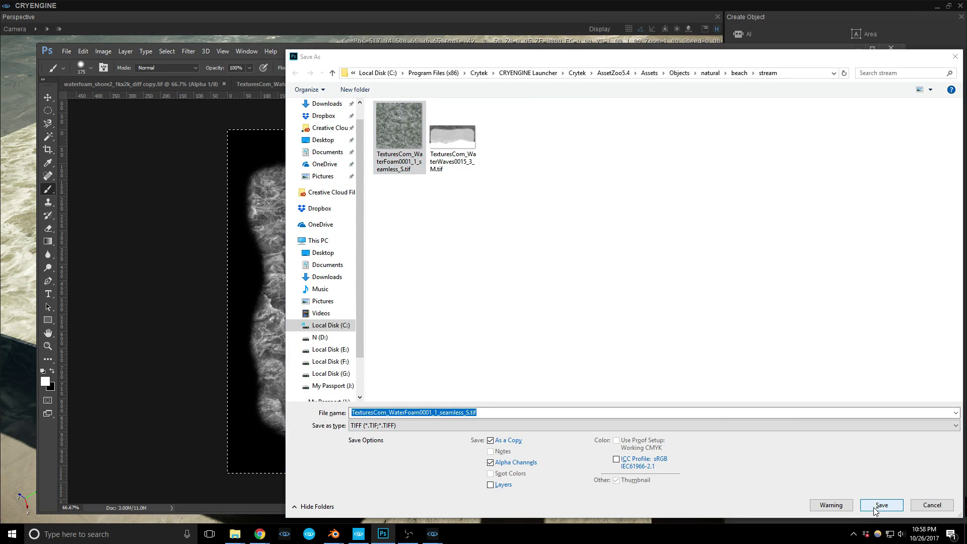
click(519, 267)
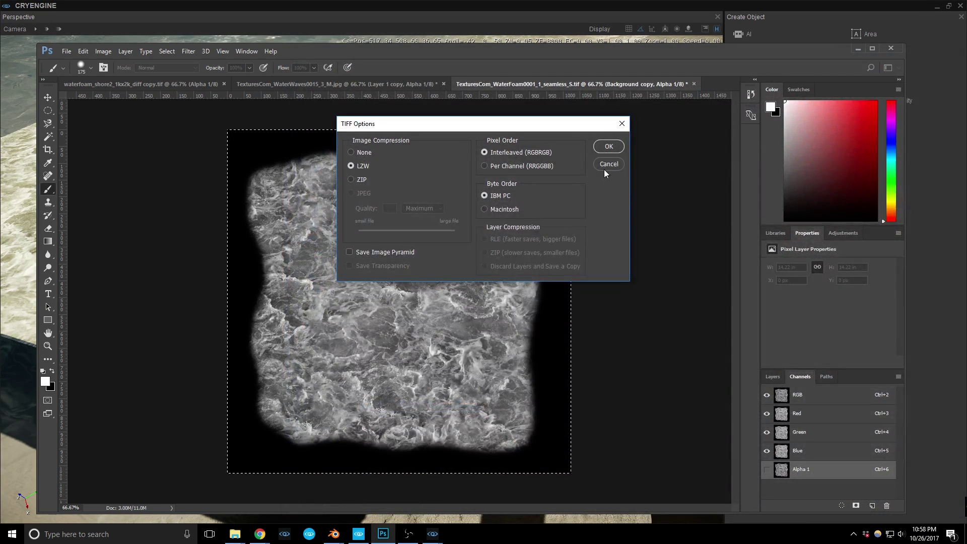
click(605, 147)
- Redock the detached Perspective viewport beside the Create Object panel in CRYENGINE and widen it
drag(523, 14, 437, 205)
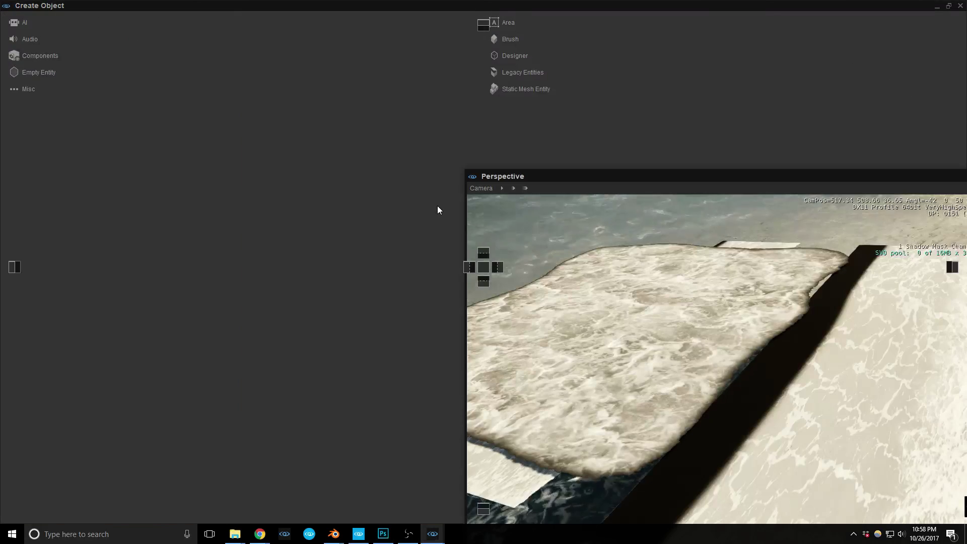
drag(615, 176, 470, 267)
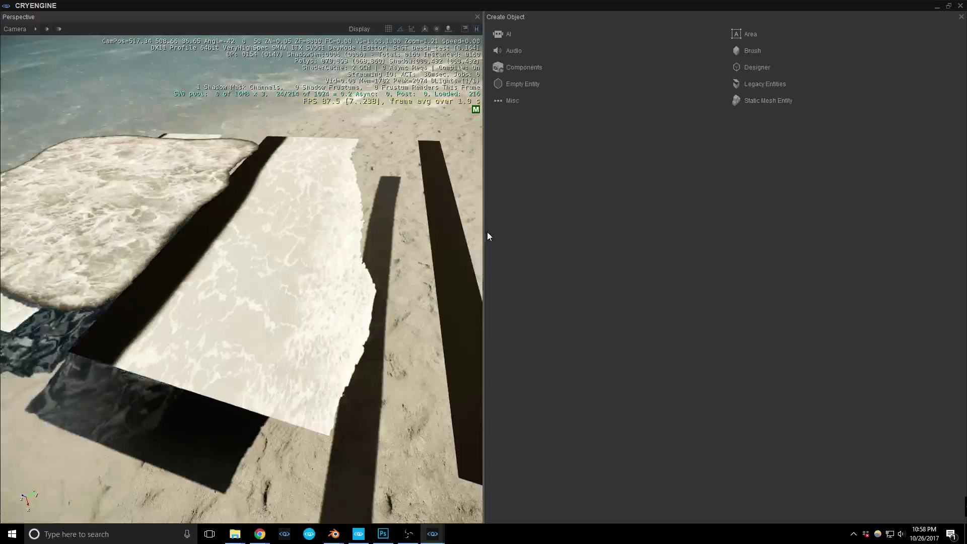
drag(485, 222, 709, 222)
right_drag(418, 229, 208, 215)
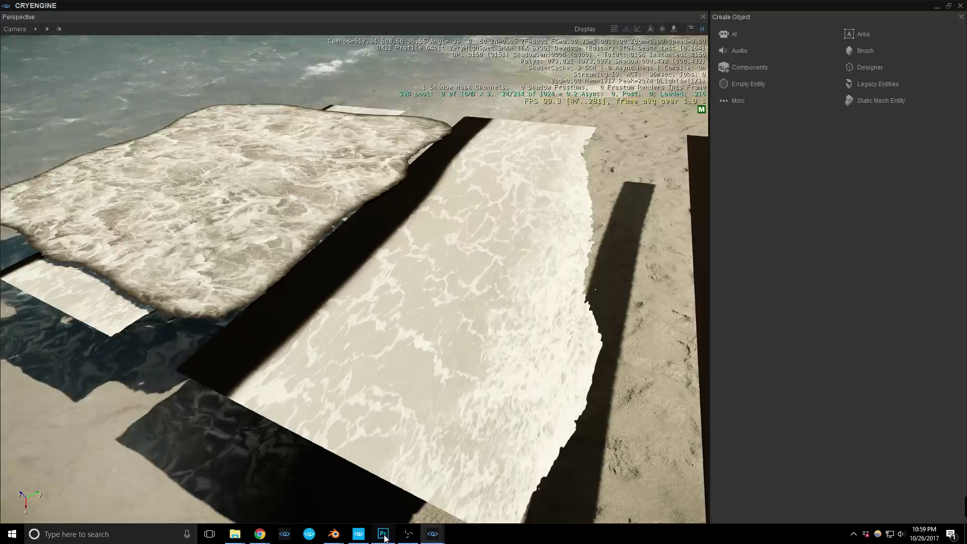
- Bring up the Material Editor and raise the foam2 submaterial's Alpha Test to 40
mouse_move(382, 536)
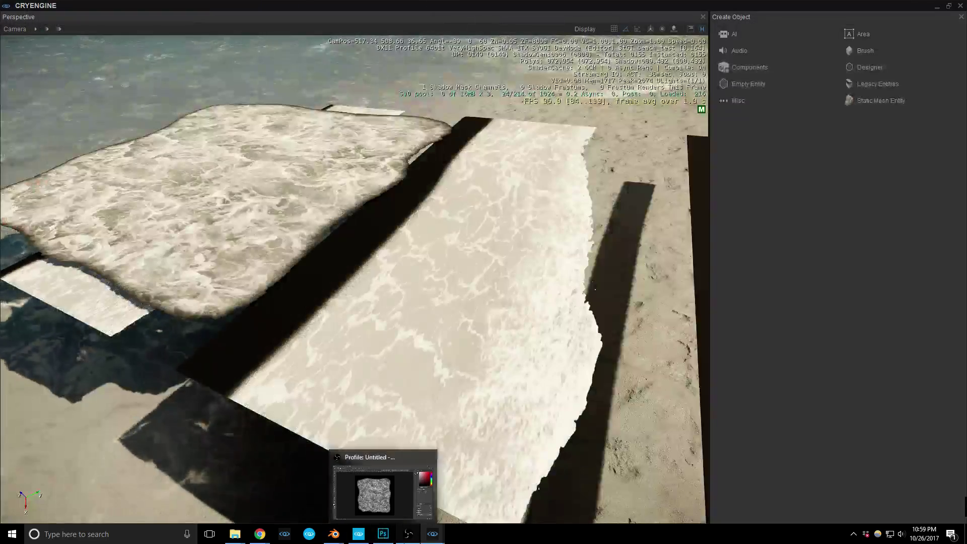
mouse_move(424, 538)
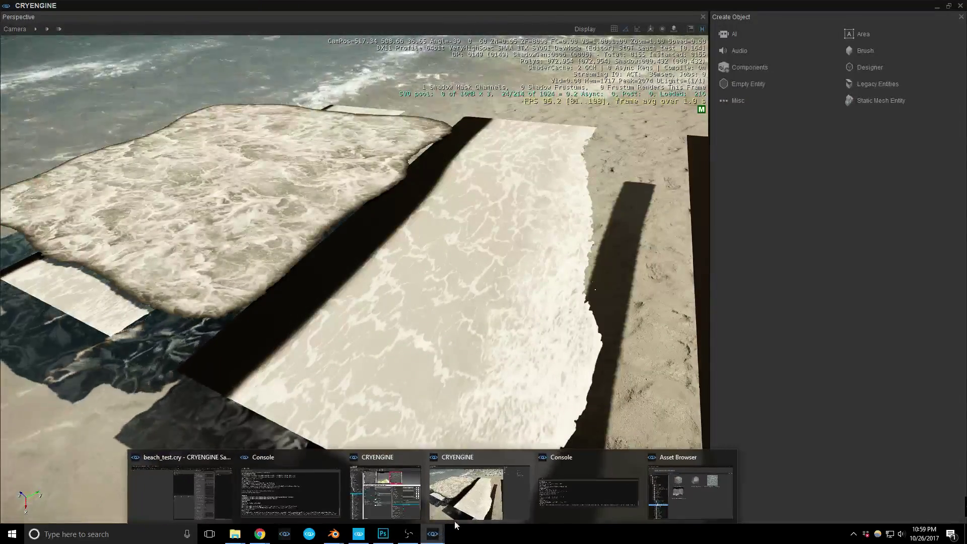
click(435, 477)
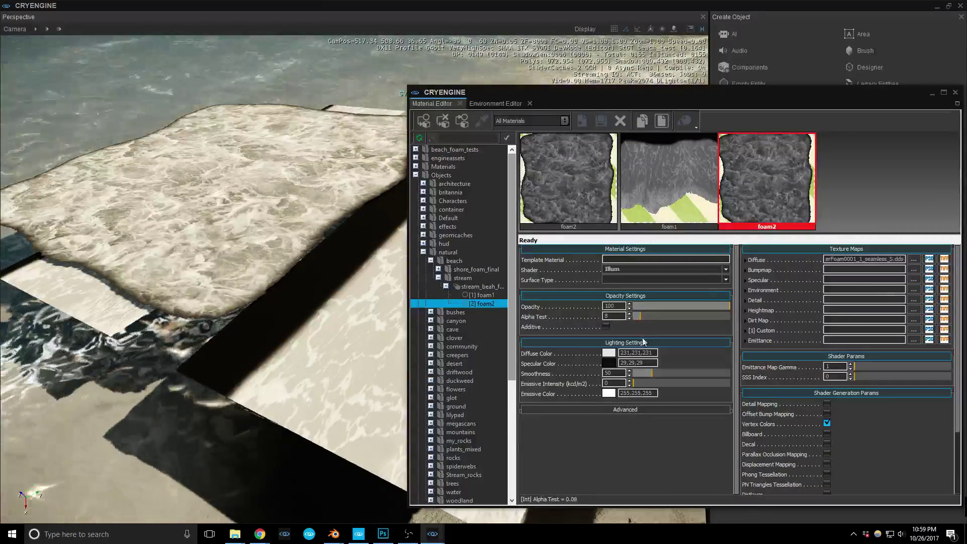
drag(640, 316, 672, 318)
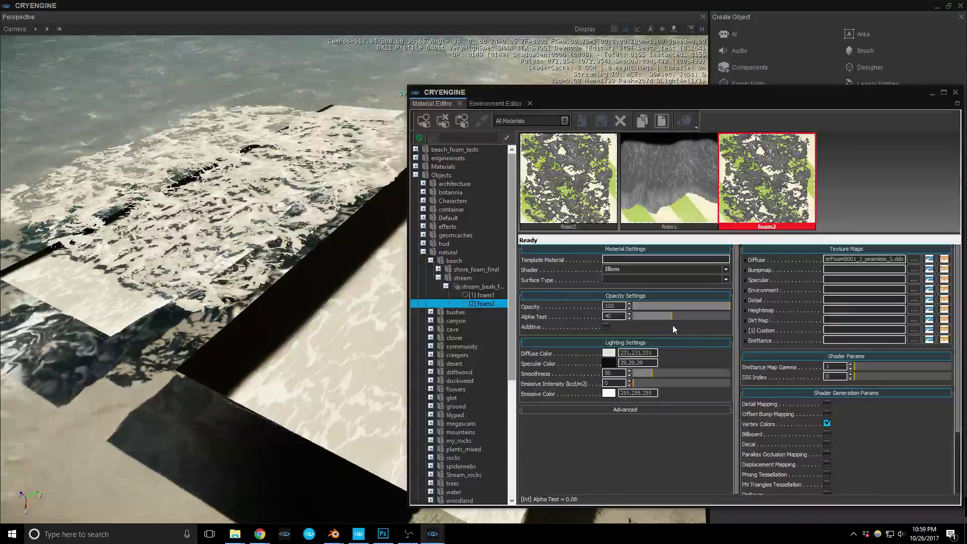
- Set foam2's diffuse color to 225,225,225 and toggle its Vertex Colors option off and back on
click(614, 355)
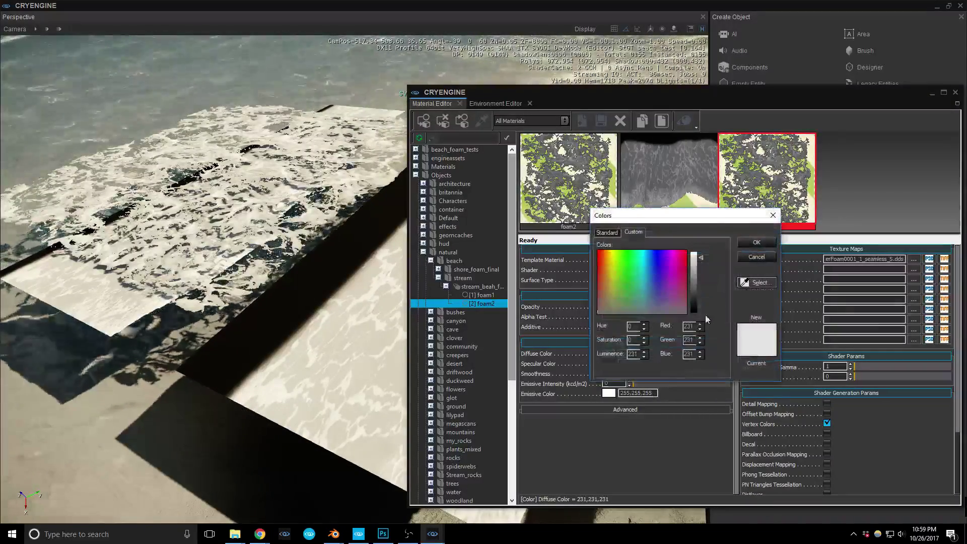
click(699, 280)
drag(697, 277, 703, 258)
click(750, 245)
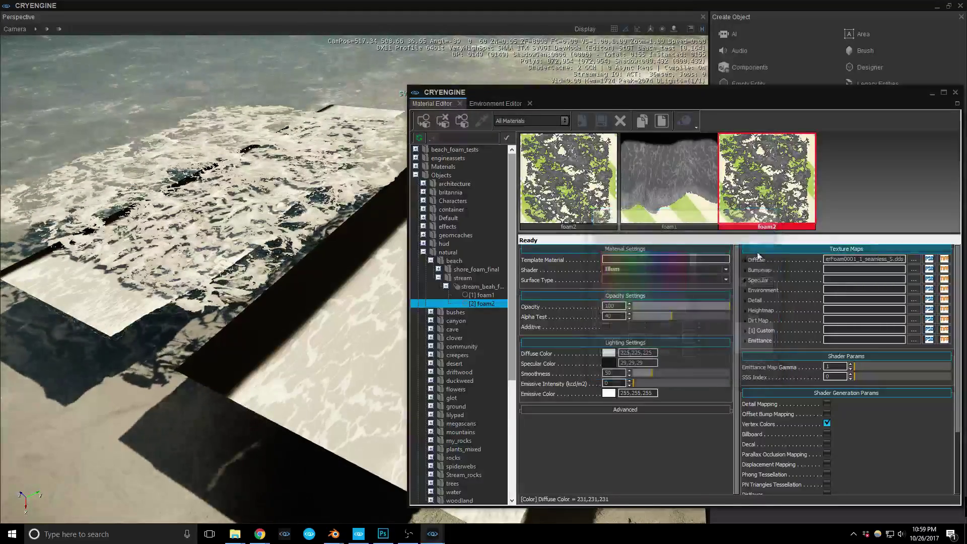
click(826, 423)
click(827, 424)
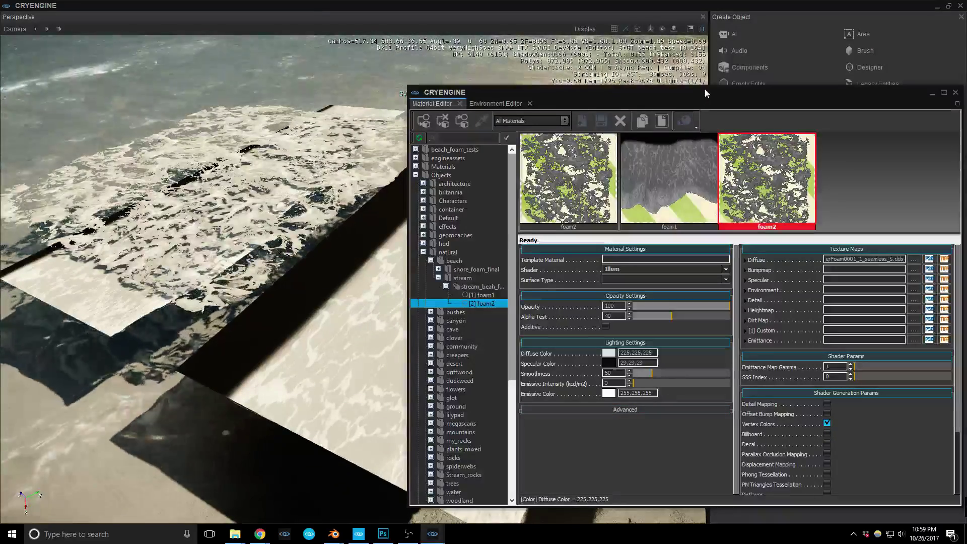
- Select the foam1 submaterial, raise its Alpha Test slightly and inspect the foam planes up close in the viewport
drag(672, 92, 699, 61)
click(698, 138)
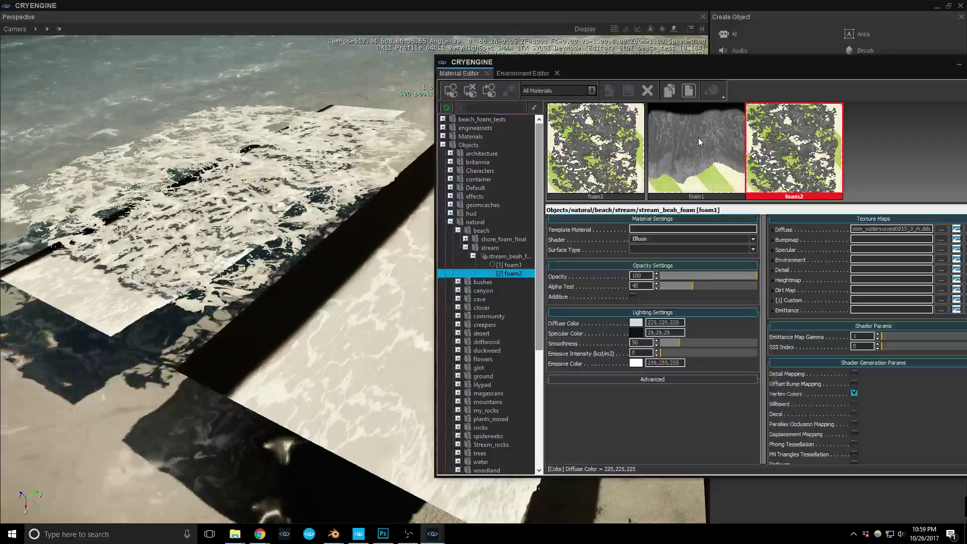
mouse_move(697, 286)
mouse_down()
mouse_move(747, 285)
mouse_move(706, 285)
mouse_up()
right_drag(352, 297, 379, 326)
key(a)
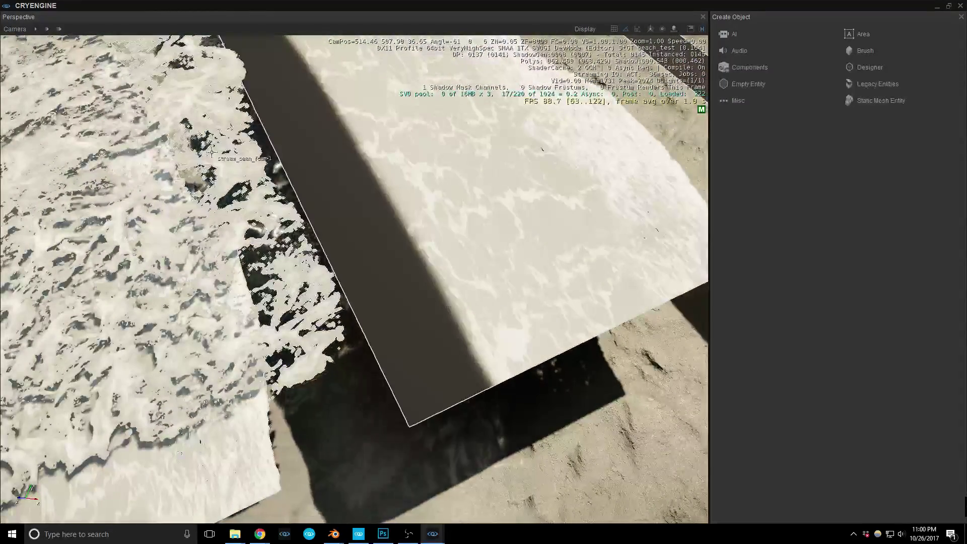
- Switch to the TexturesCom_WaterWaves0015_3_M.jpg document in Photoshop, select Layer 3 and hide all the layers beneath it
click(384, 535)
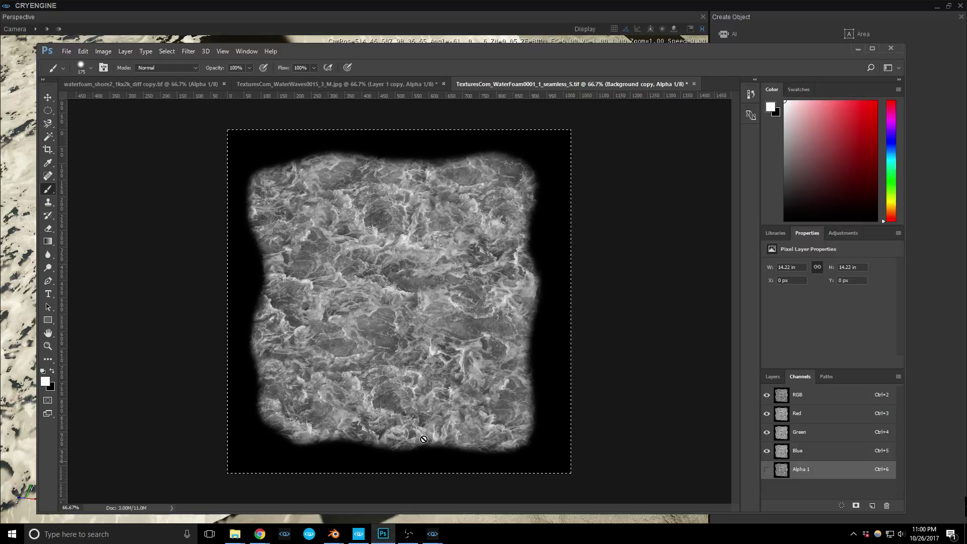
click(301, 86)
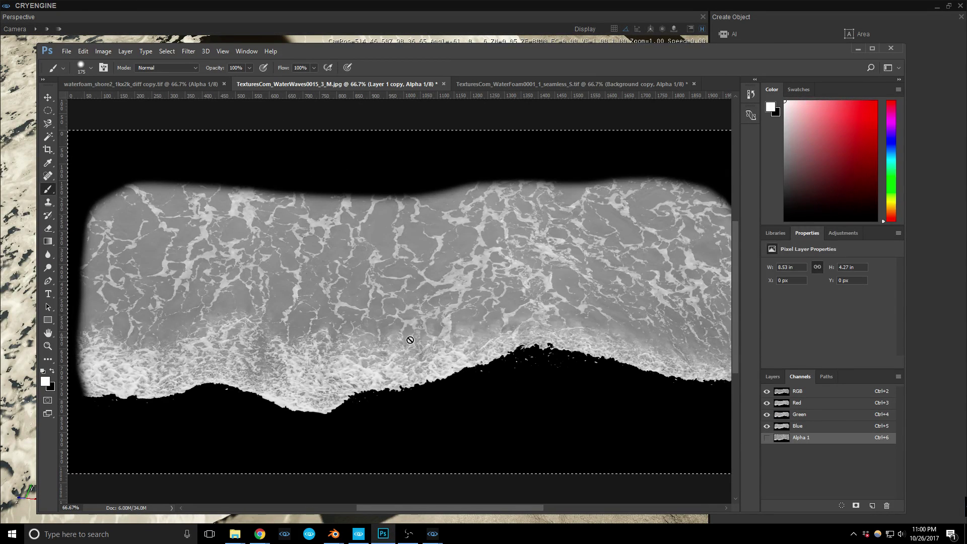
click(772, 377)
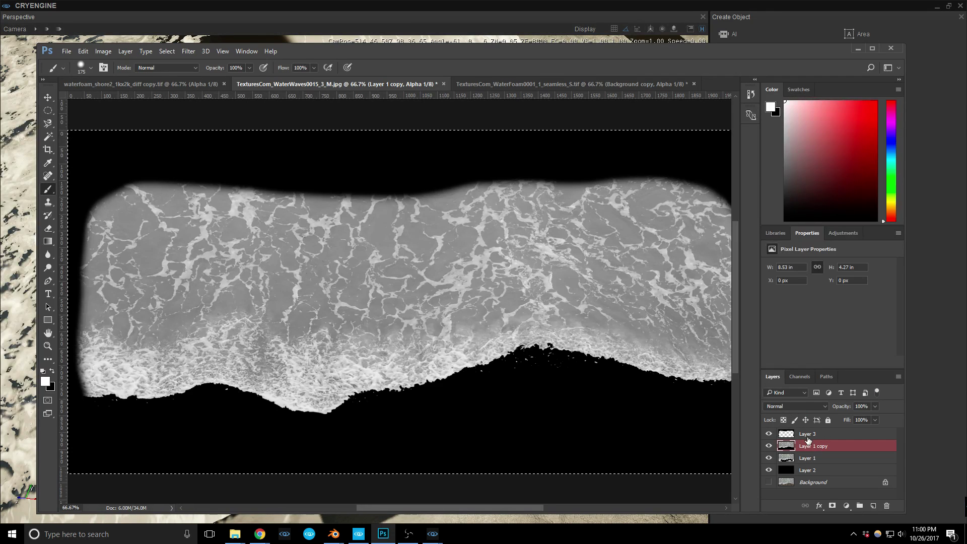
click(807, 435)
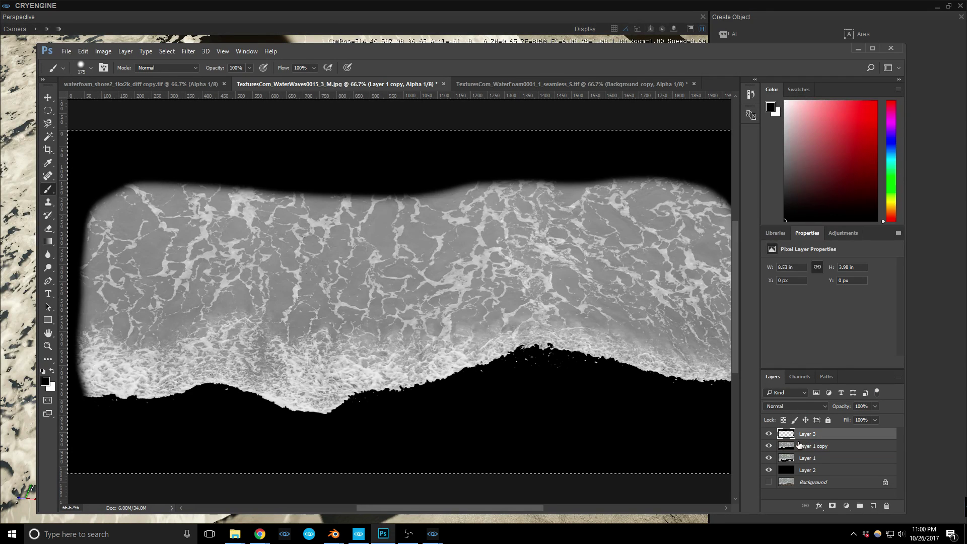
click(769, 458)
click(769, 470)
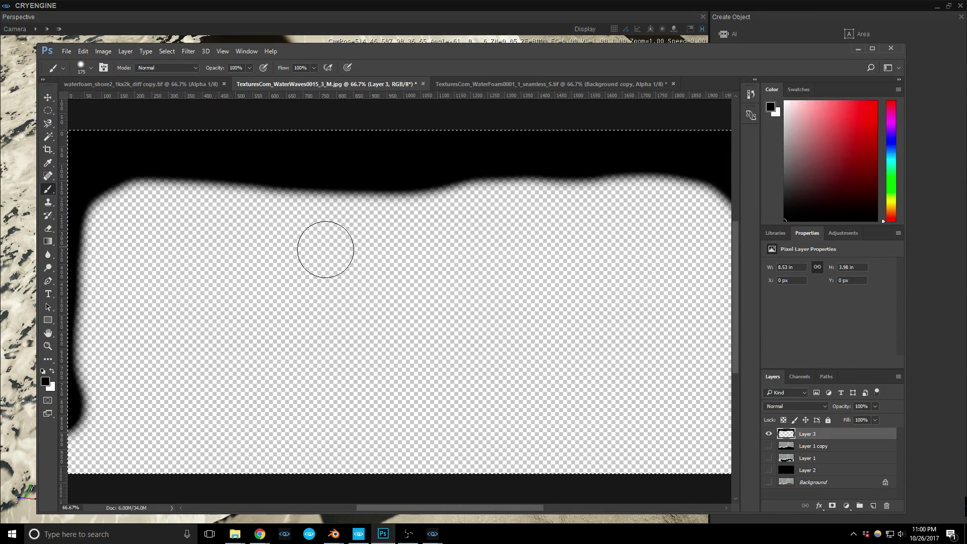
- Brush a thicker black border down both sides and along the upper edge of Layer 3, and show Layer 1 copy again
key(ctrl+minus)
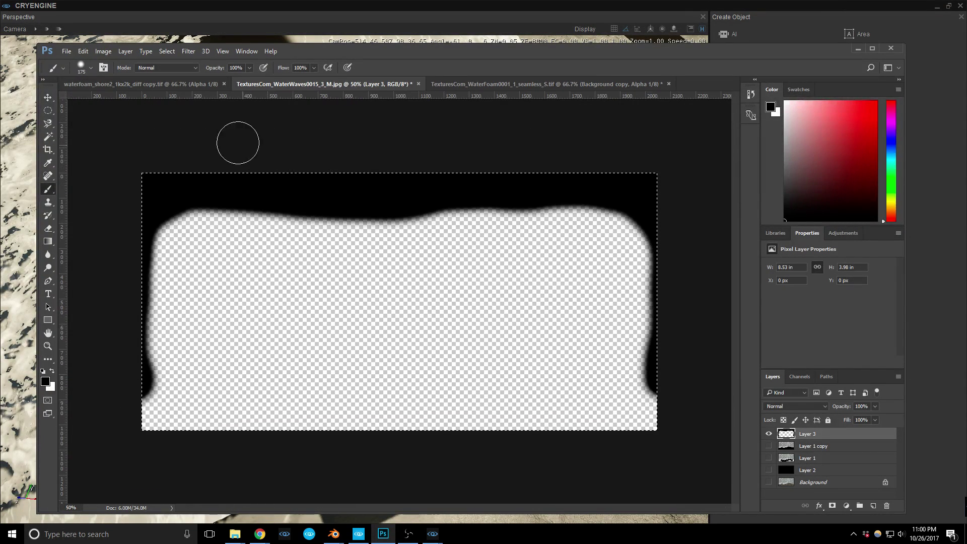
drag(139, 289, 138, 396)
mouse_move(145, 451)
mouse_down()
mouse_move(144, 276)
mouse_move(180, 194)
mouse_move(535, 189)
mouse_up()
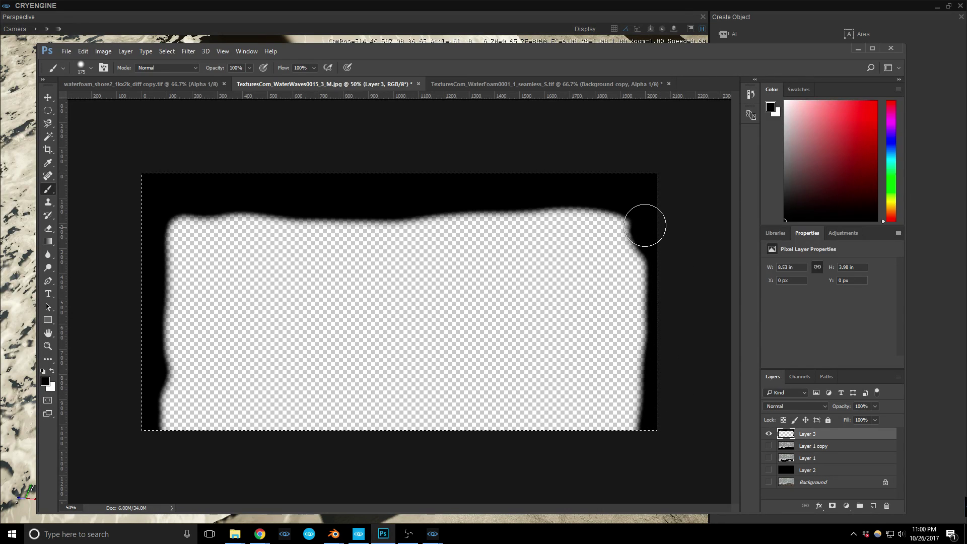
click(767, 446)
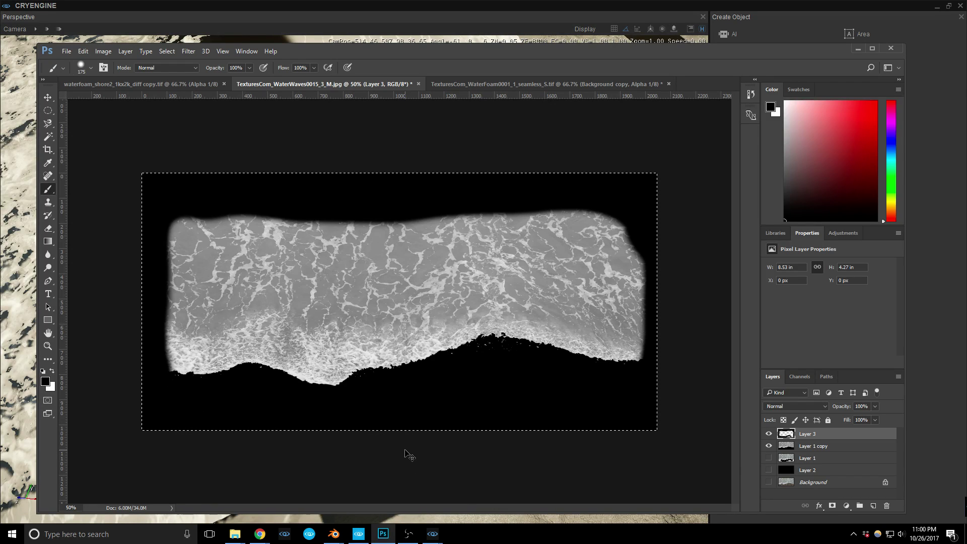
- Darken Layer 1 copy with Levels by setting the midtone input to 0.36
click(813, 447)
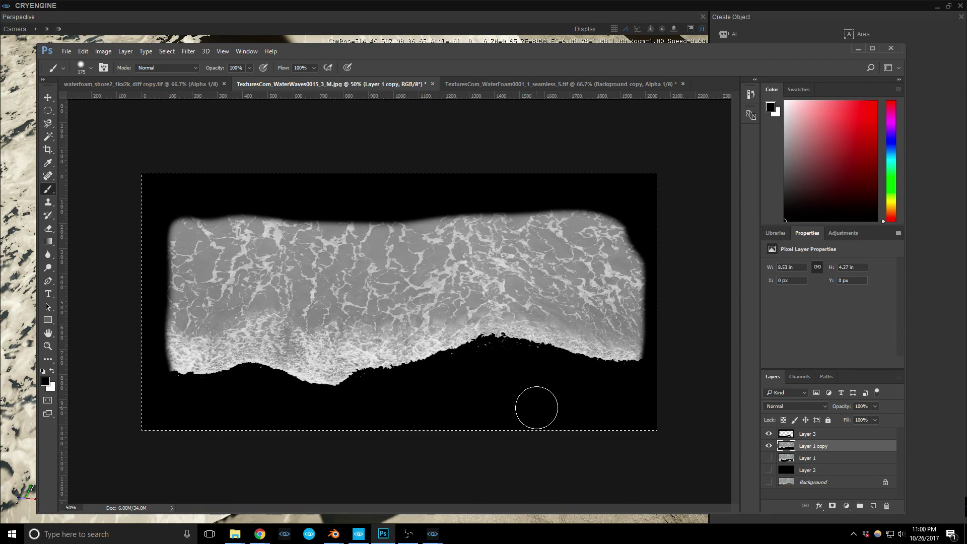
key(ctrl+l)
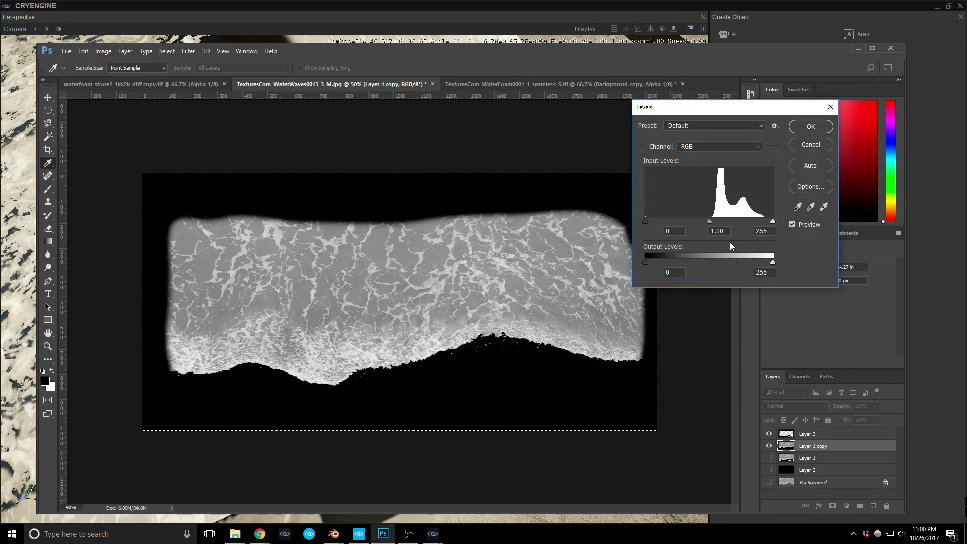
drag(708, 220, 747, 222)
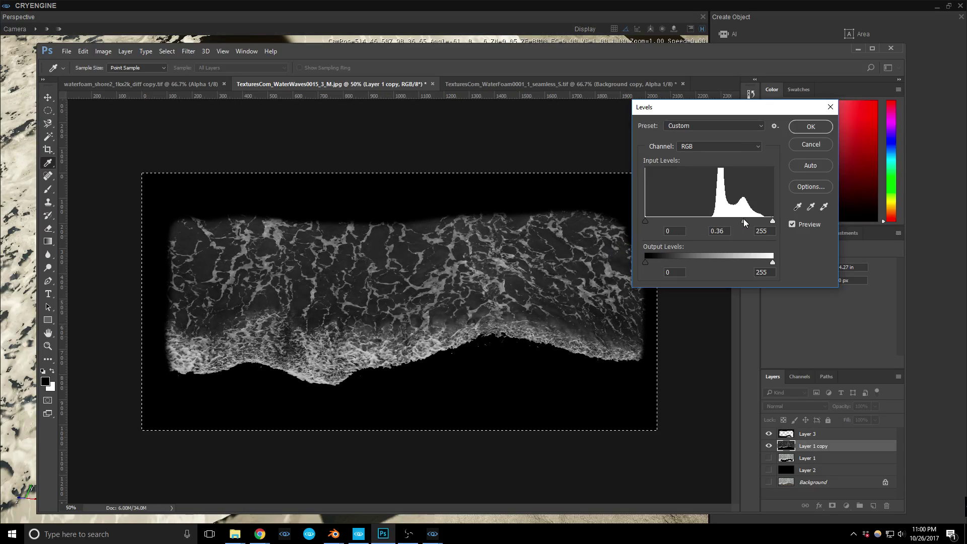
click(810, 127)
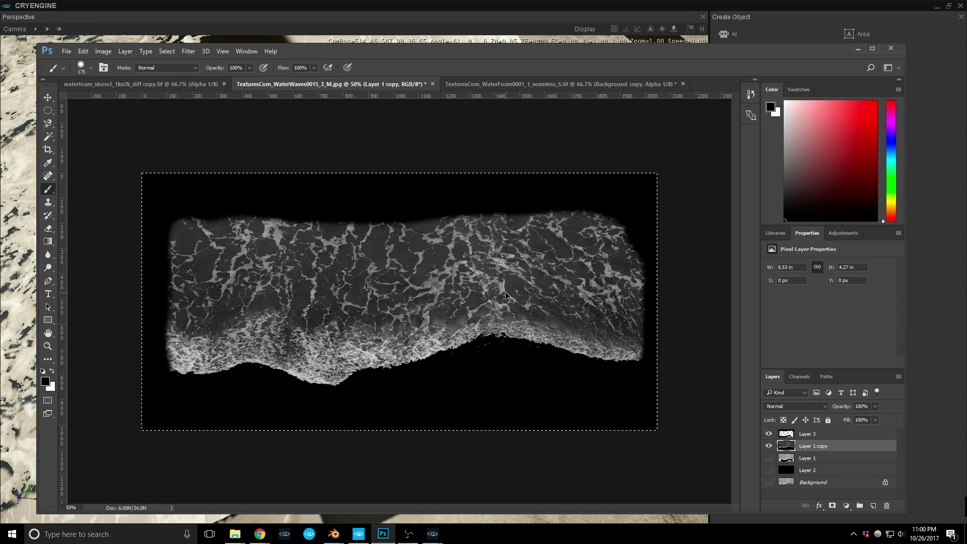
- Paste the darkened, black-bordered foam image into the Alpha 1 channel and return to viewing only the RGB channels
click(799, 376)
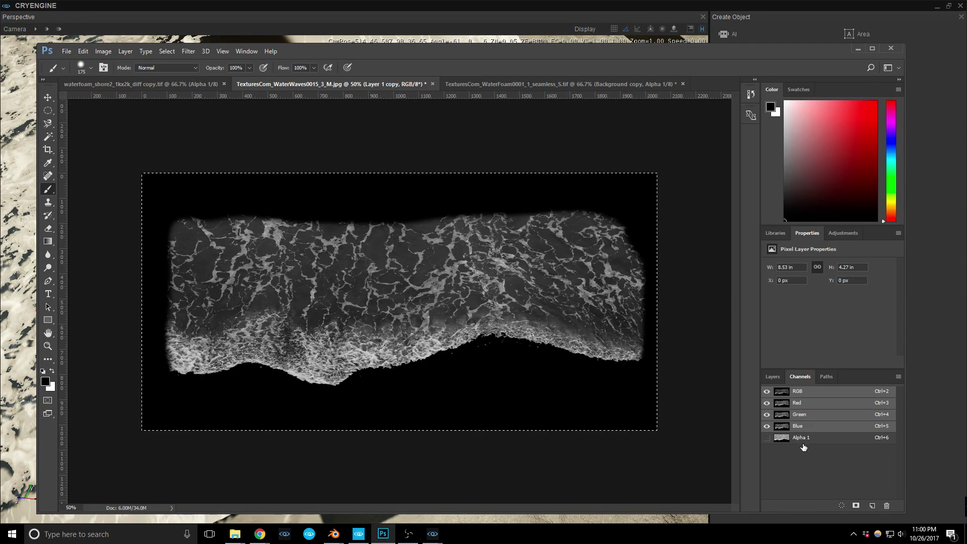
click(766, 438)
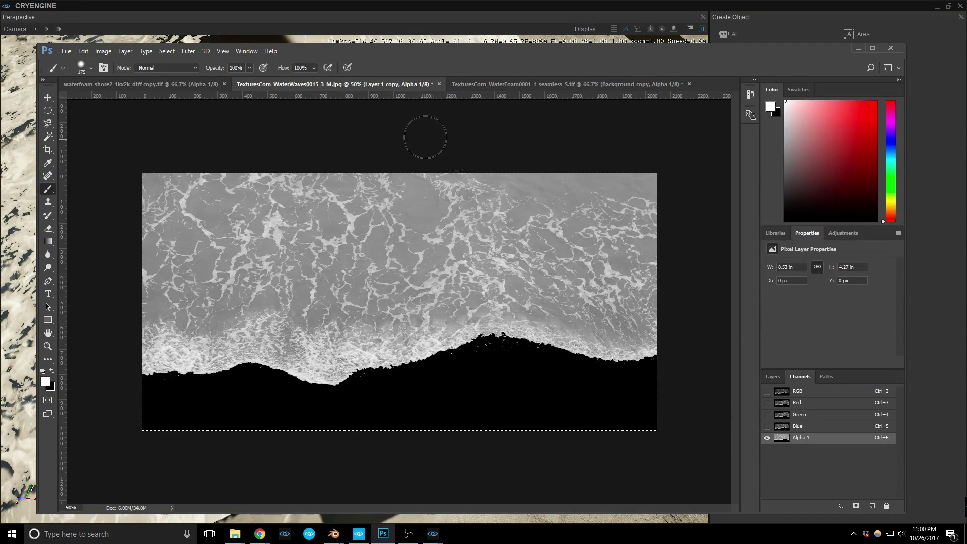
key(ctrl+v)
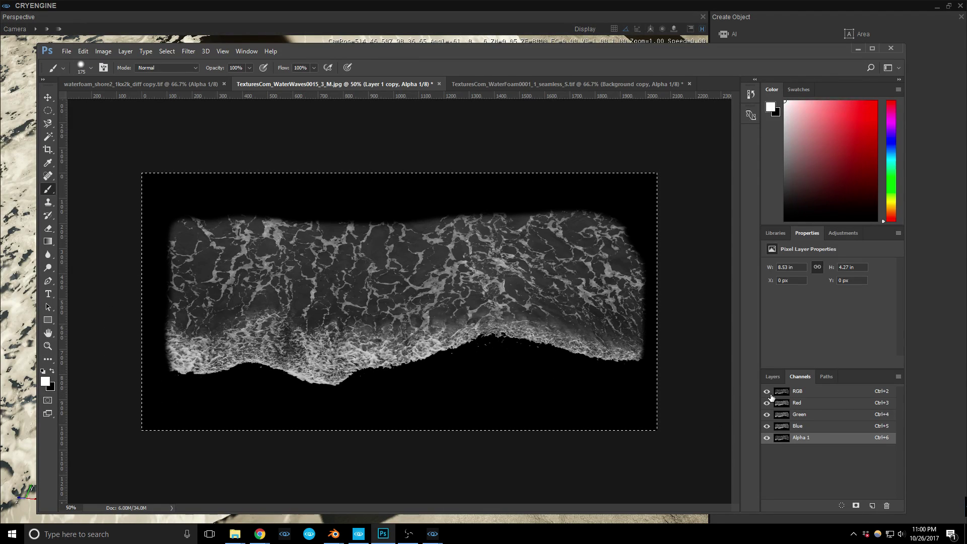
click(766, 437)
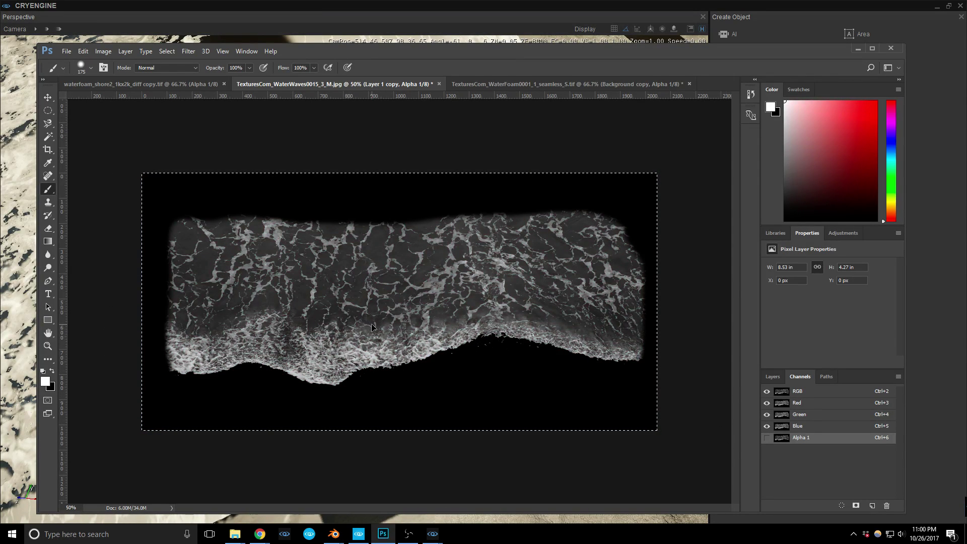
- Copy the stream folder's path from File Explorer and return to the water waves document in Photoshop
key(ctrl+shift+s)
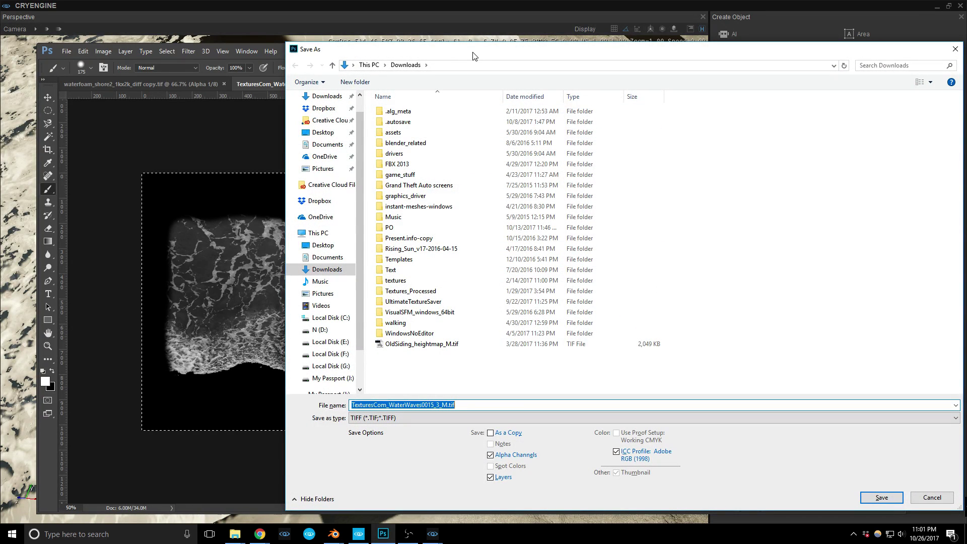
key(Escape)
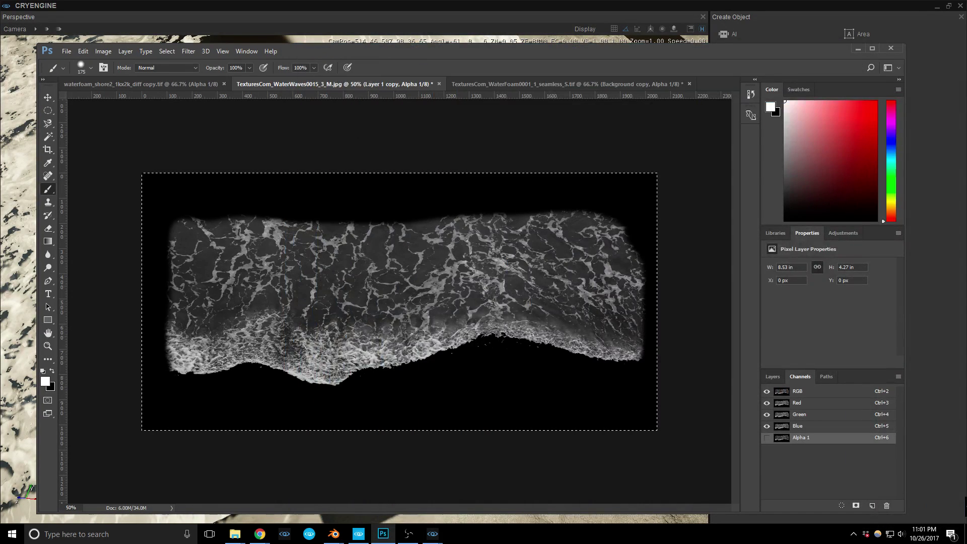
key(ctrl+d)
mouse_move(235, 515)
click(365, 482)
click(768, 103)
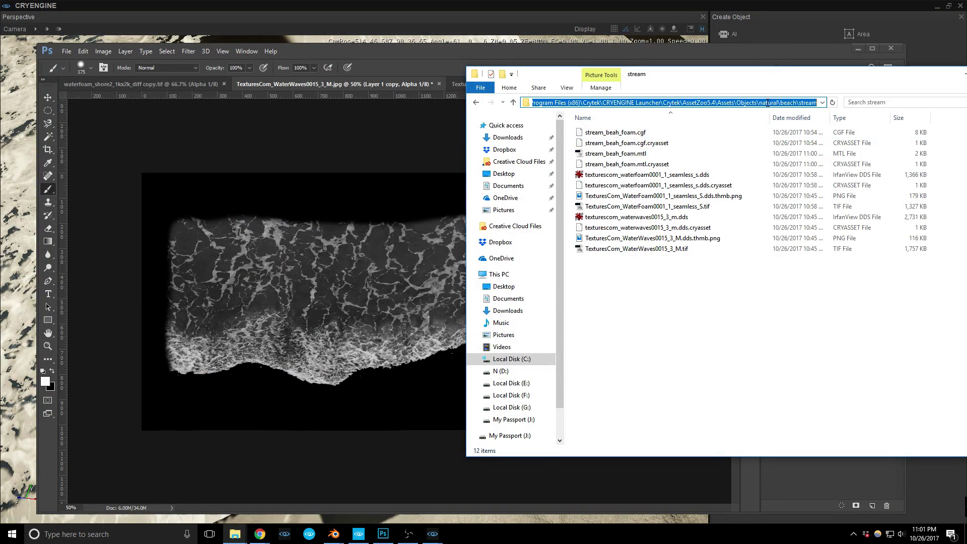
key(alt+Tab)
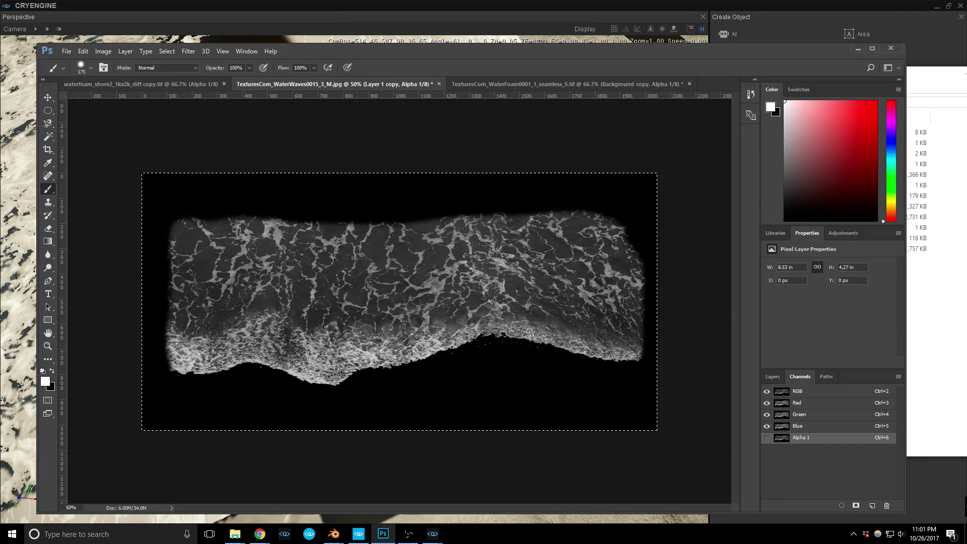
- Save a layerless LZW TIFF copy with alpha channels over TexturesCom_WaterWaves0015_3_M.tif in the stream folder, and switch back to CRYENGINE
key(ctrl+shift+s)
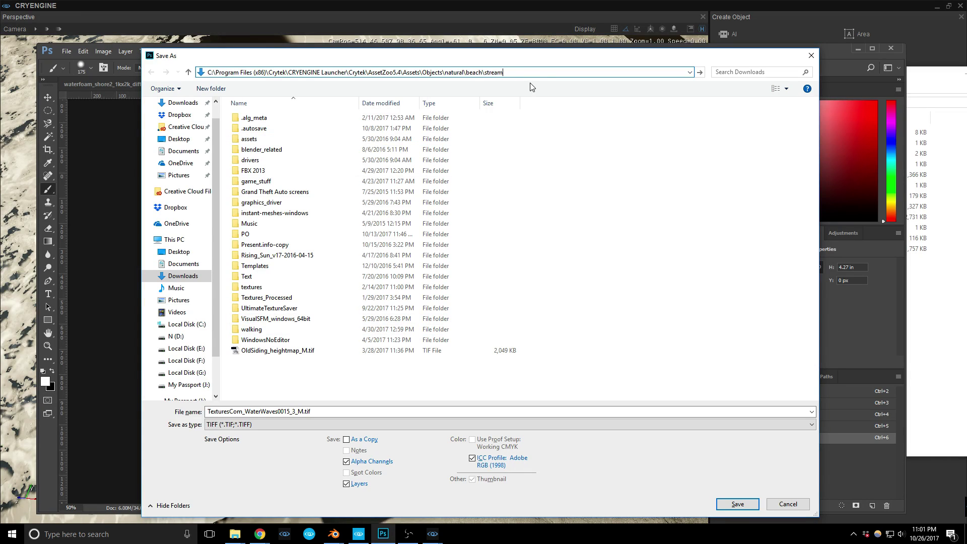
key(Return)
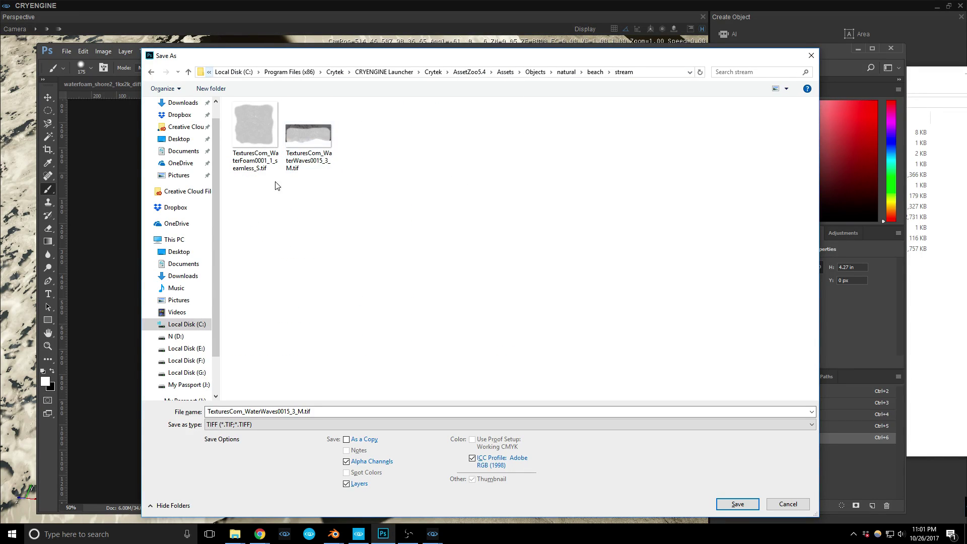
click(302, 132)
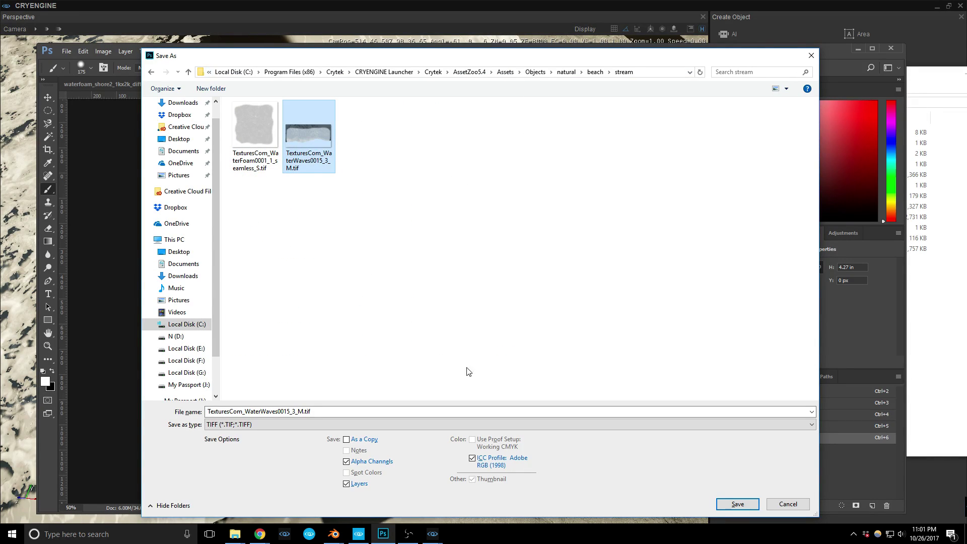
click(346, 484)
click(739, 505)
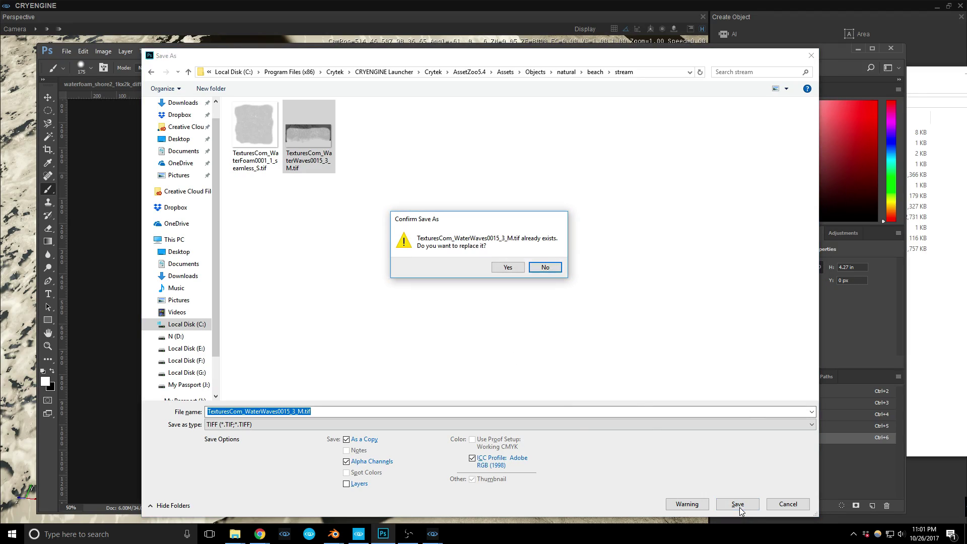
click(507, 268)
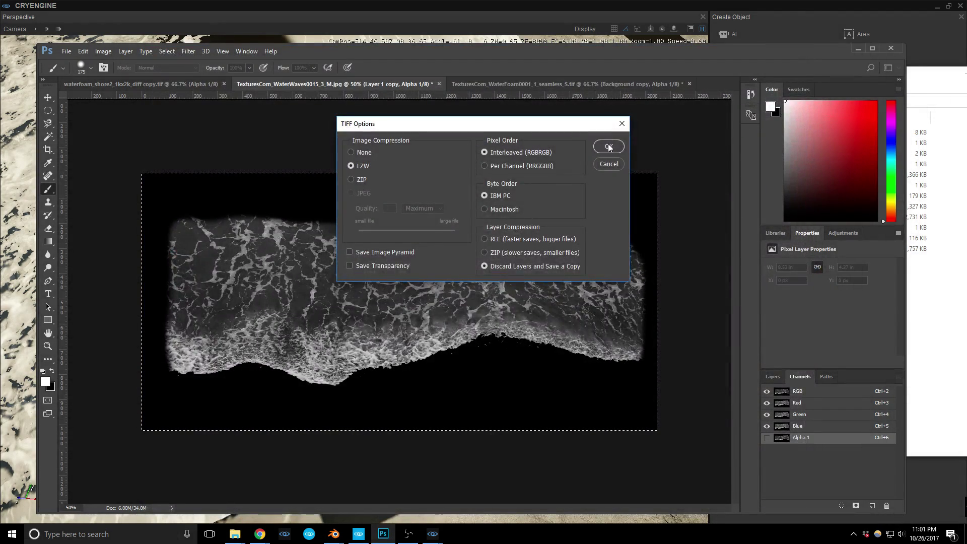
click(608, 147)
click(496, 19)
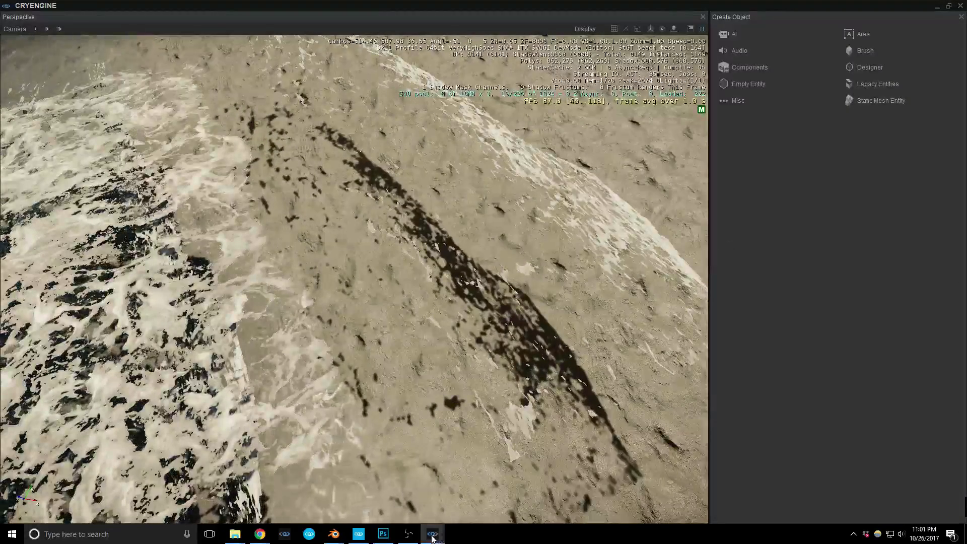
- Bring up the Material Editor and lower the foam1 submaterial's alpha test to 12
mouse_move(432, 533)
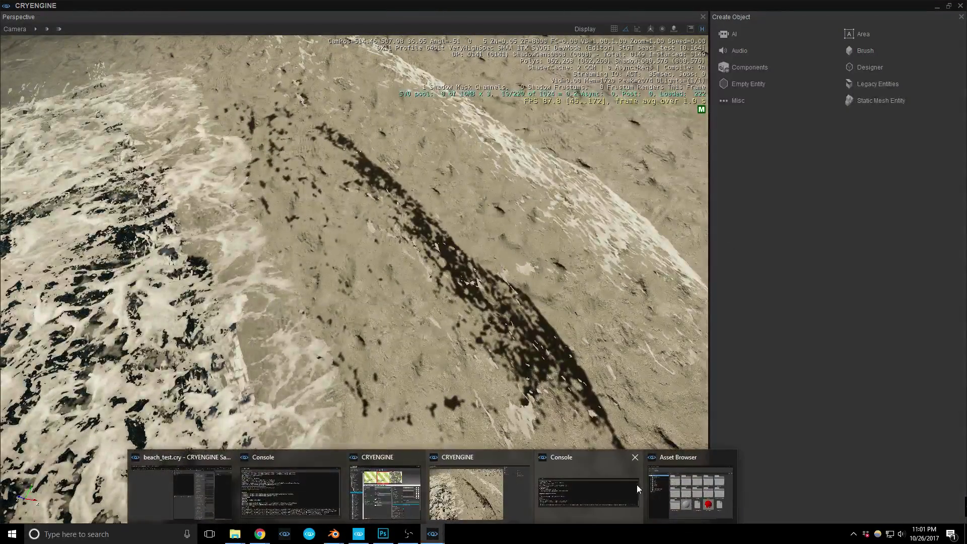
click(387, 486)
drag(703, 286, 671, 278)
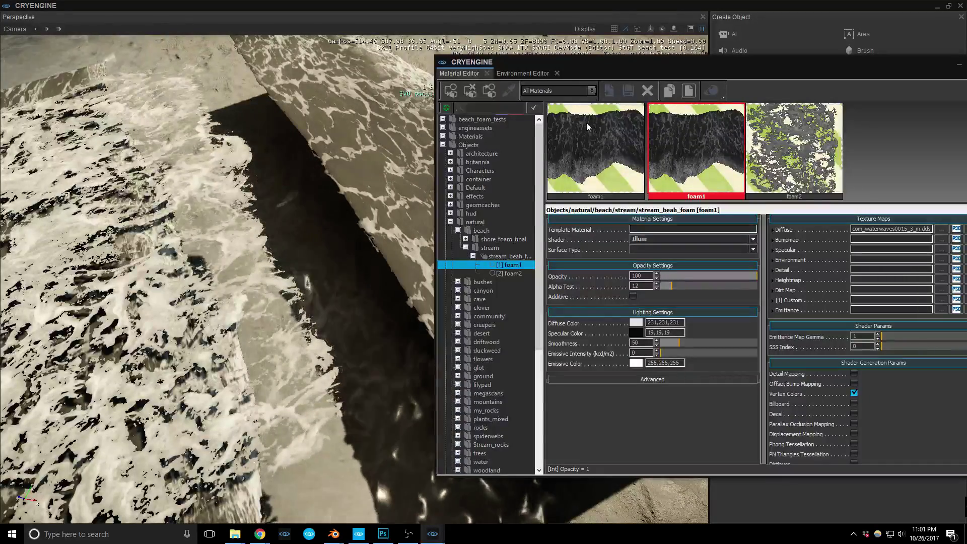
drag(605, 64, 966, 95)
- Select the stream foam mesh on the beach and set its foam1 submaterial's alpha test to 34 and smoothness to 63
key(s)
right_drag(335, 236, 286, 229)
key(d)
key(a)
click(557, 144)
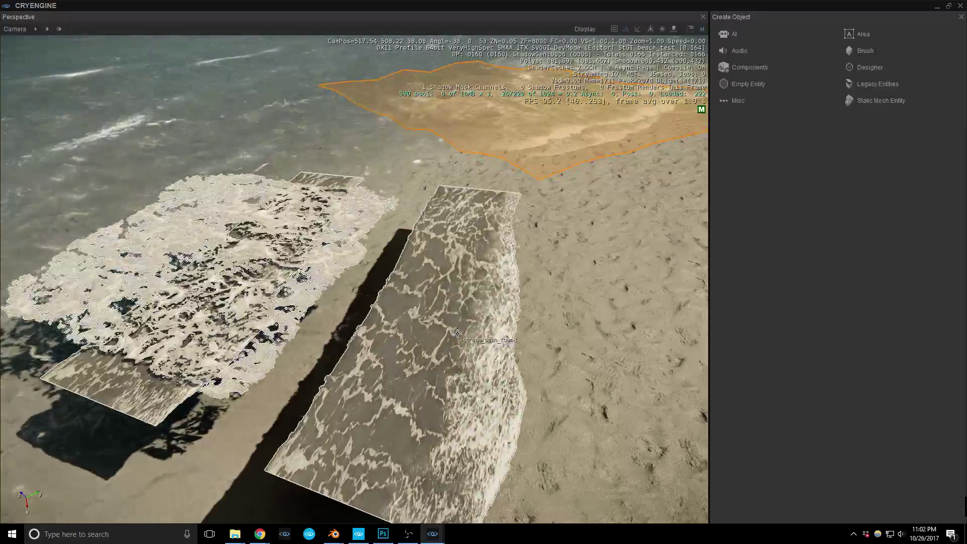
click(465, 312)
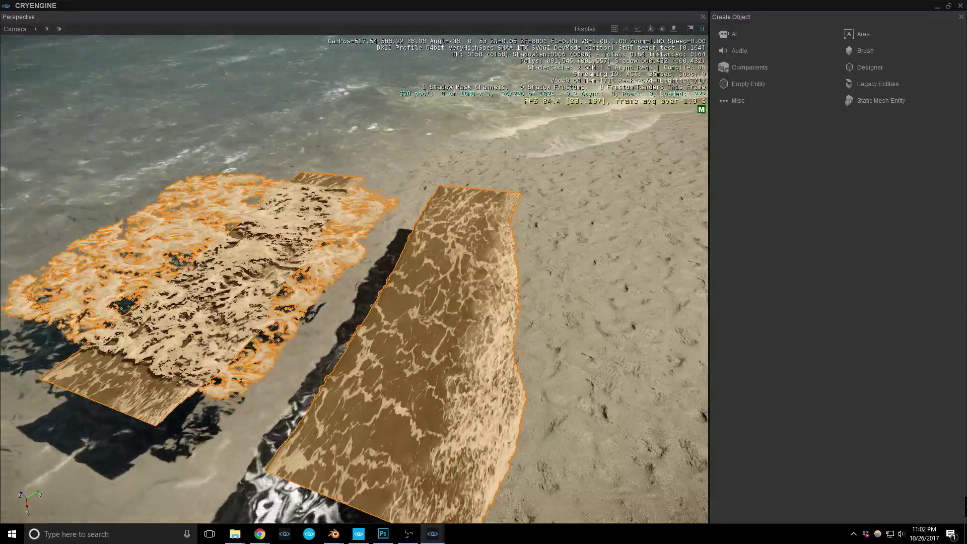
key(m)
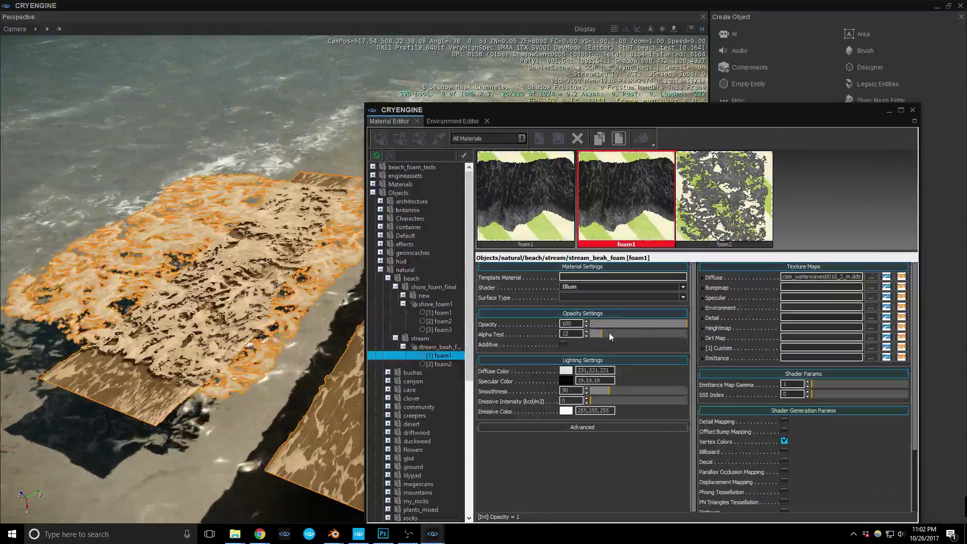
mouse_move(605, 333)
mouse_down()
mouse_move(630, 333)
mouse_move(622, 335)
mouse_up()
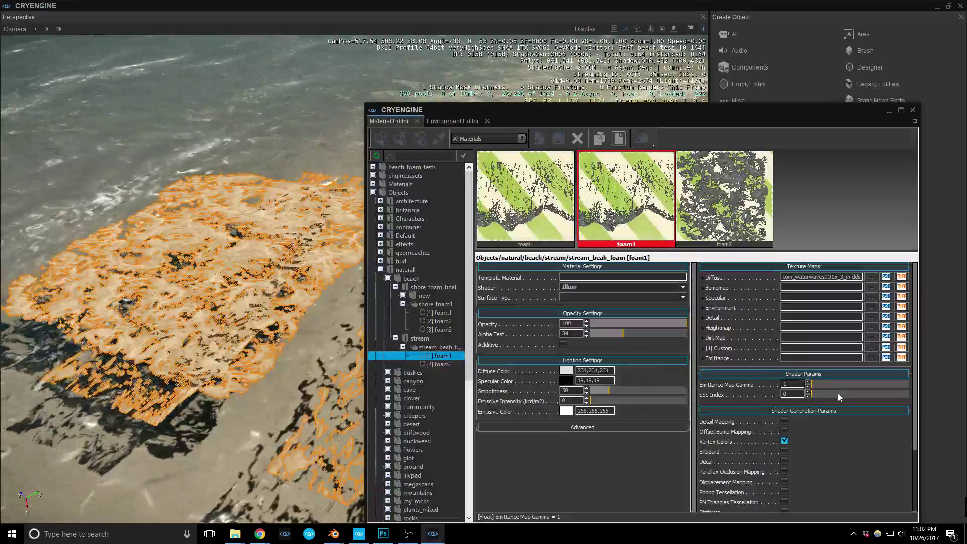
mouse_move(613, 393)
mouse_down()
mouse_move(598, 391)
mouse_move(615, 395)
mouse_up()
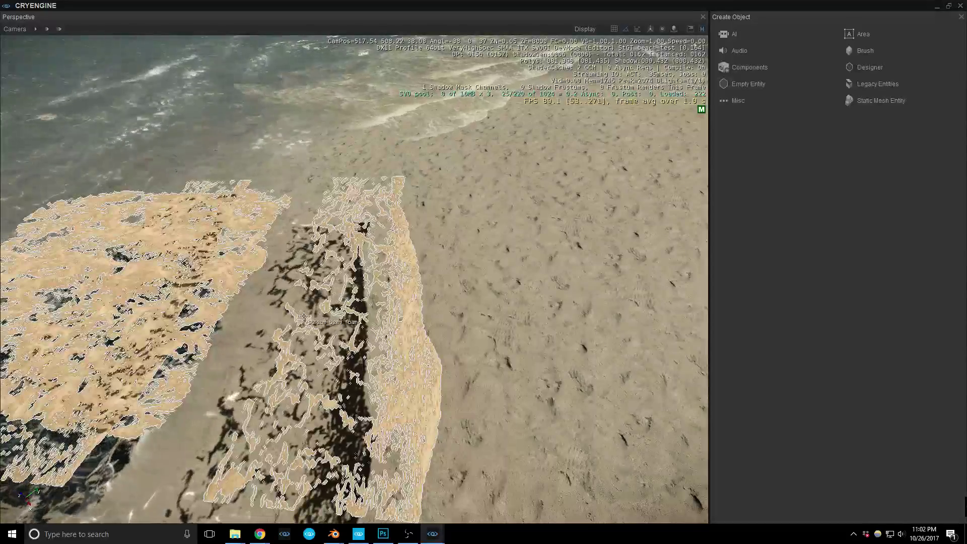
- Lower the stream foam mesh closer to the sand and shift it toward the water
drag(285, 265, 284, 282)
right_drag(285, 282, 287, 301)
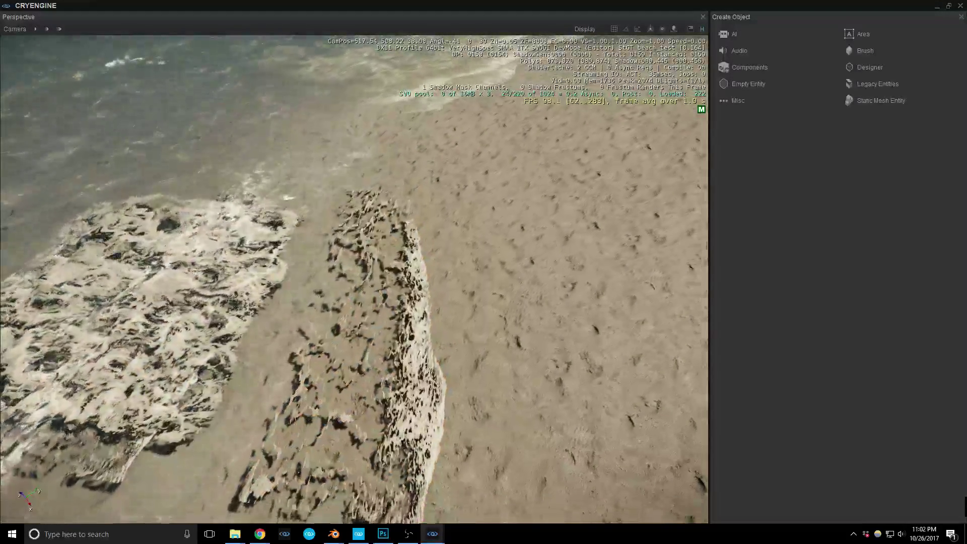
click(231, 296)
drag(347, 290, 234, 285)
right_drag(234, 285, 166, 291)
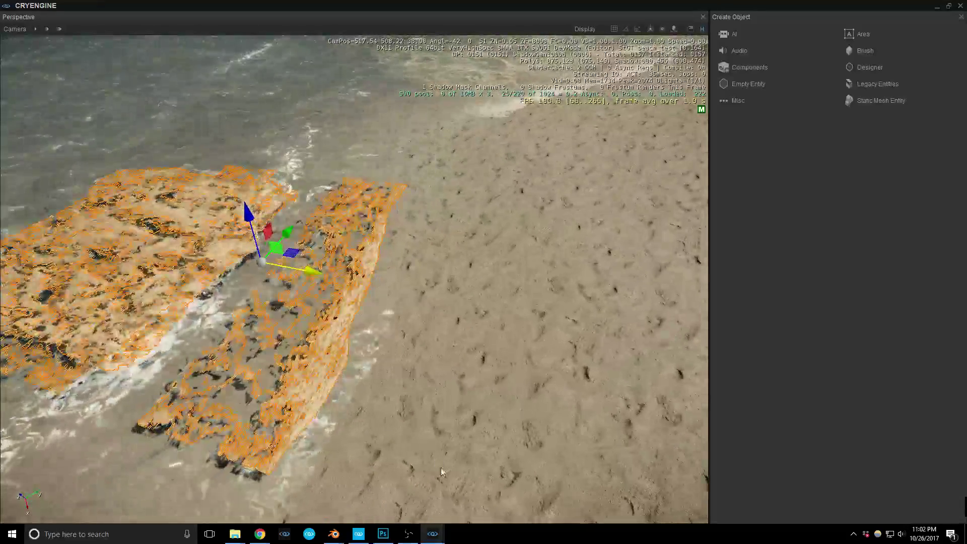
- In Photoshop, brighten the water waves document's Alpha 1 channel with a Levels midtone of 1.88, and return to viewing only the RGB channels
click(383, 534)
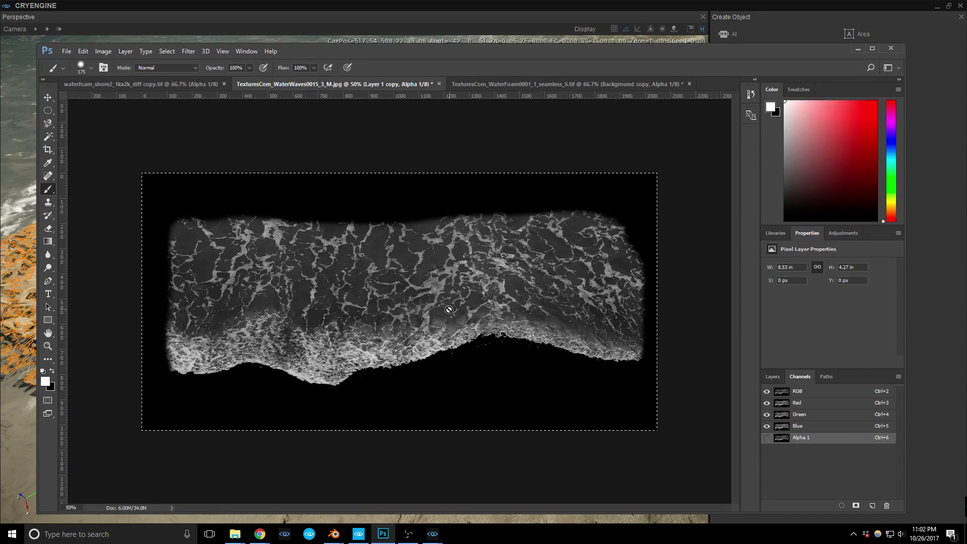
click(767, 438)
click(766, 391)
key(ctrl+l)
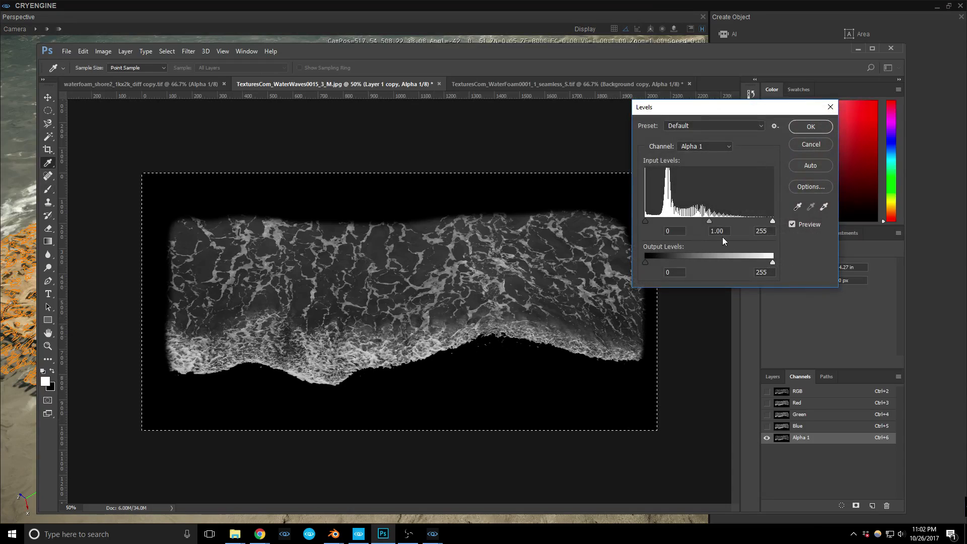
drag(709, 222, 681, 217)
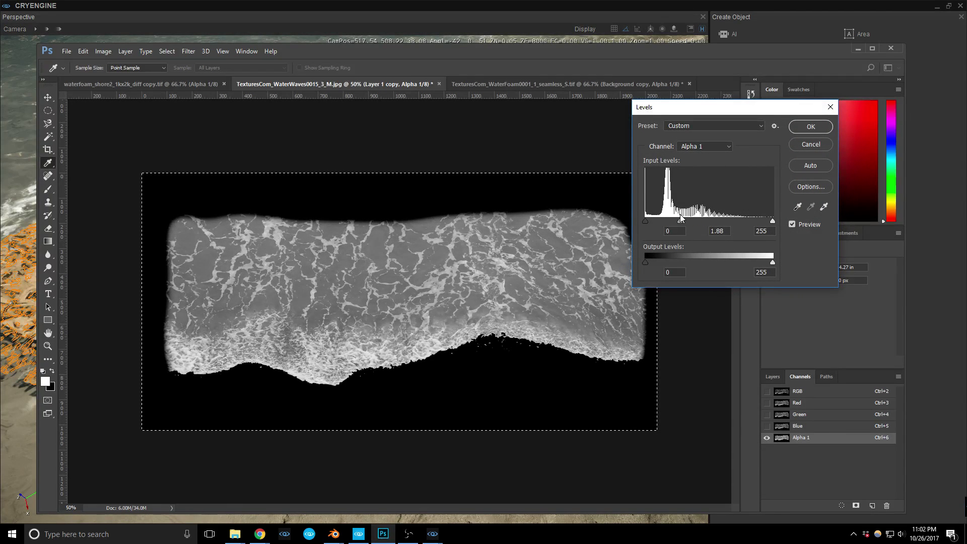
click(808, 128)
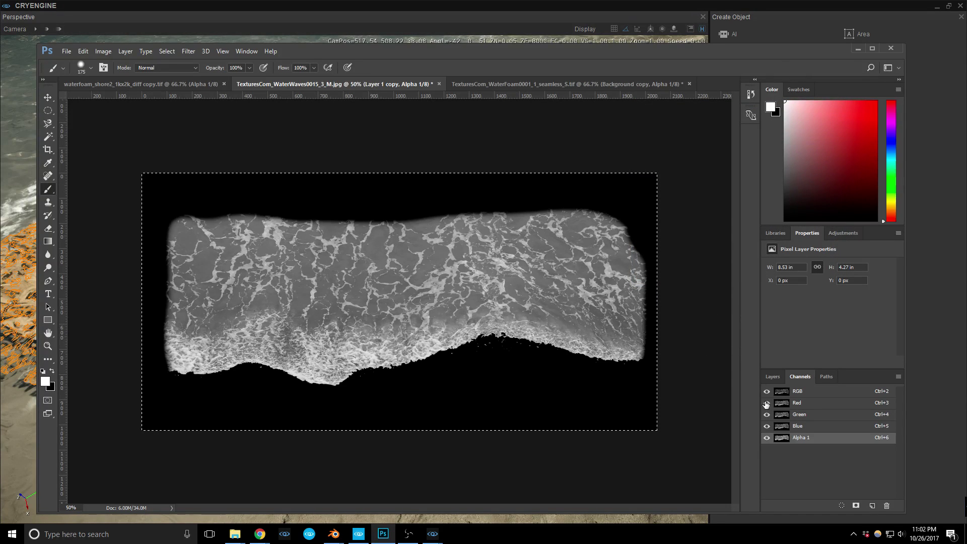
click(766, 437)
- Save a layerless LZW TIFF copy with alpha channels over TexturesCom_WaterWaves0015_3_M.tif in the stream folder, and switch back to CRYENGINE
key(ctrl+shift+s)
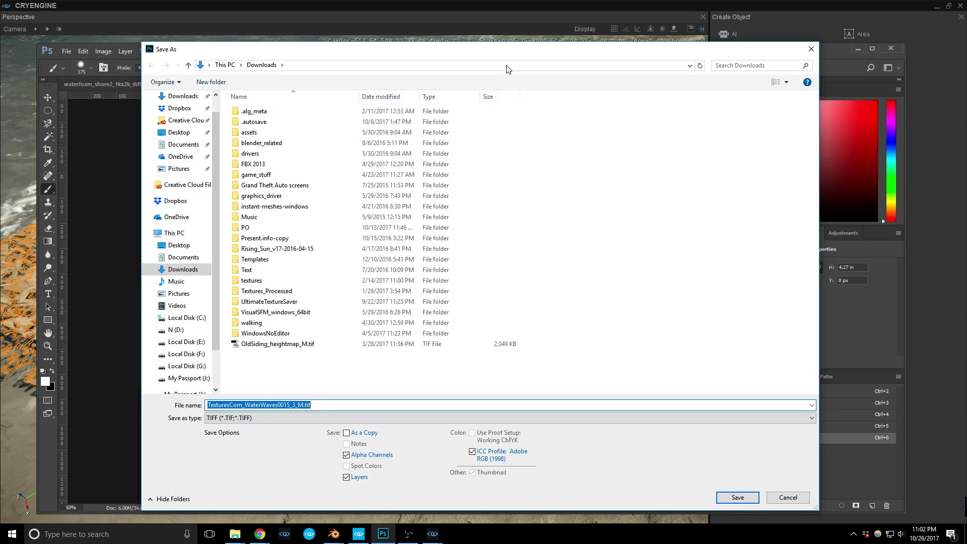
key(Return)
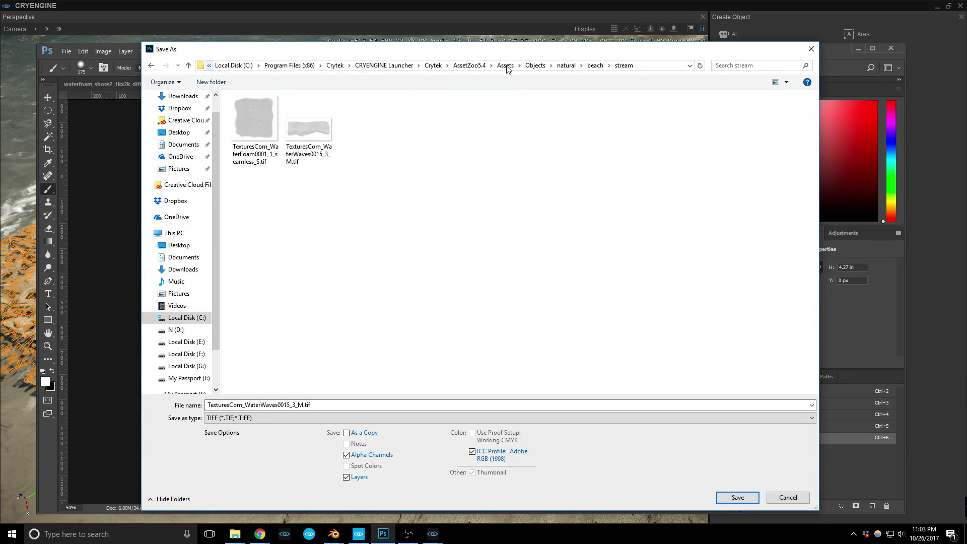
double_click(310, 125)
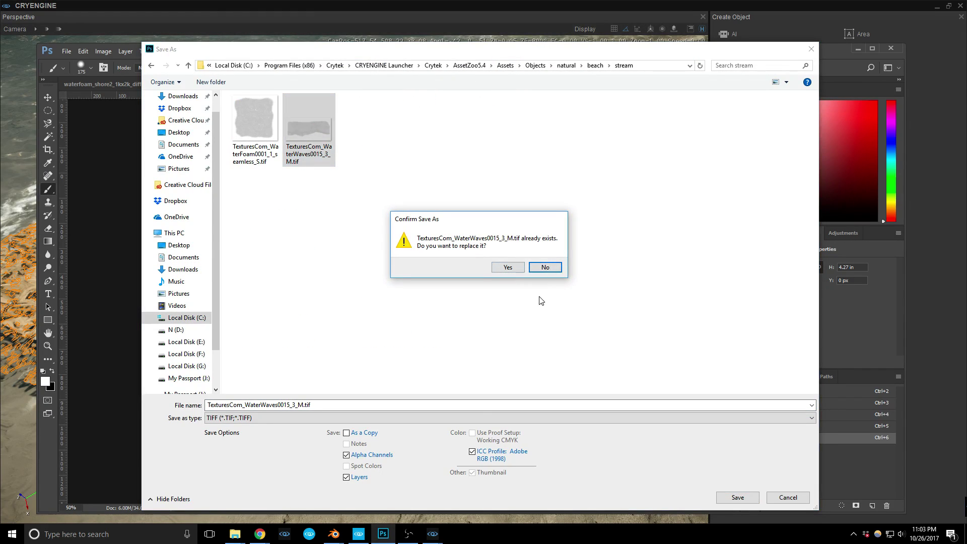
click(545, 267)
click(358, 476)
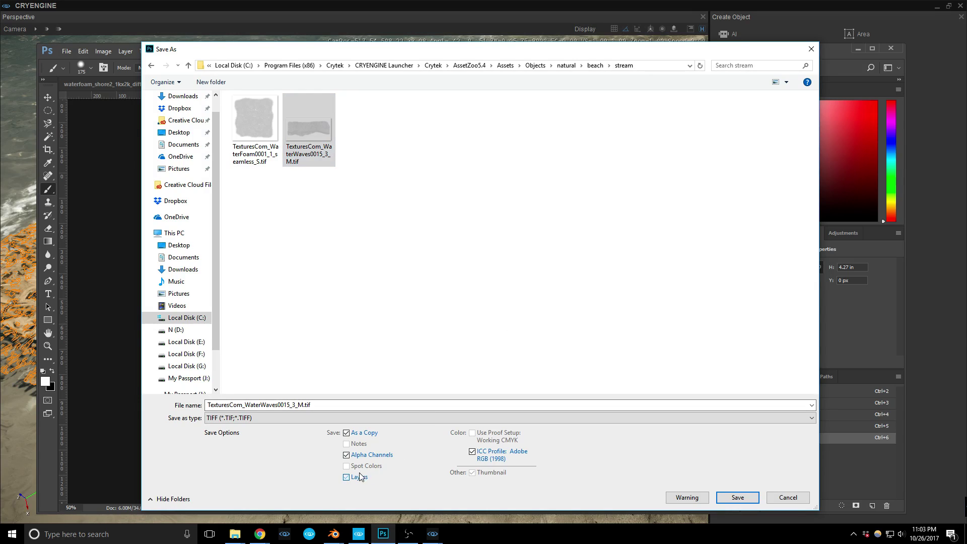
click(731, 497)
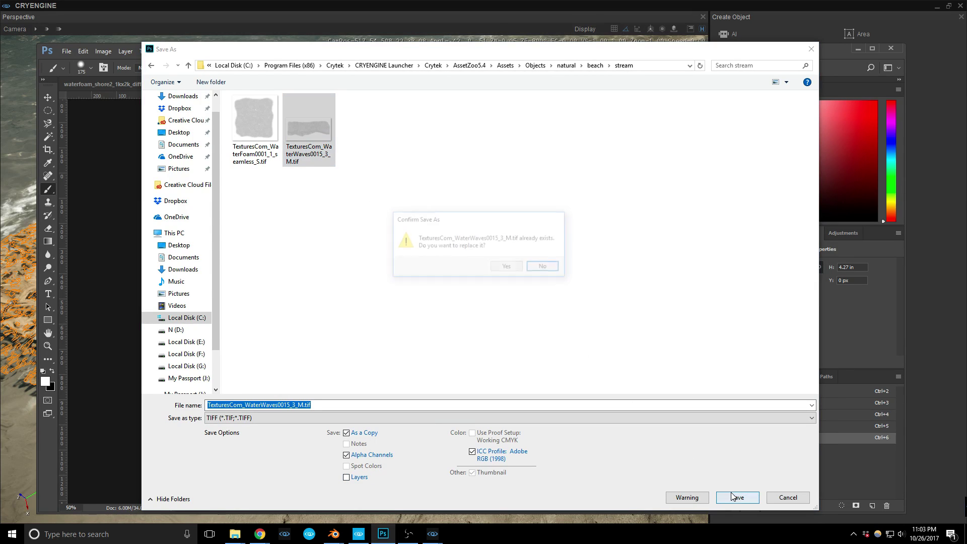
click(506, 267)
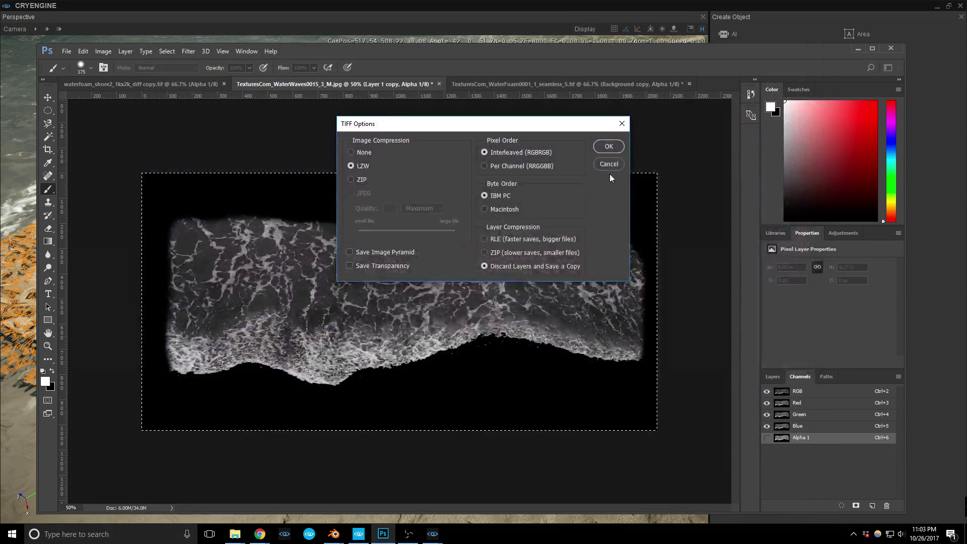
click(608, 145)
click(602, 5)
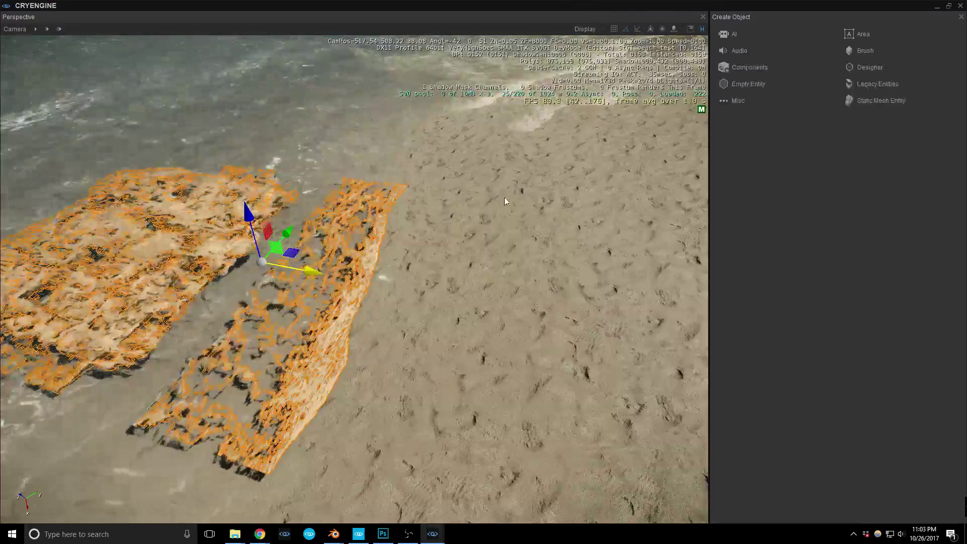
- Raise the stream foam mesh about 0.4 units above the sand and shift it up the beach, away from the water
key(a)
key(w)
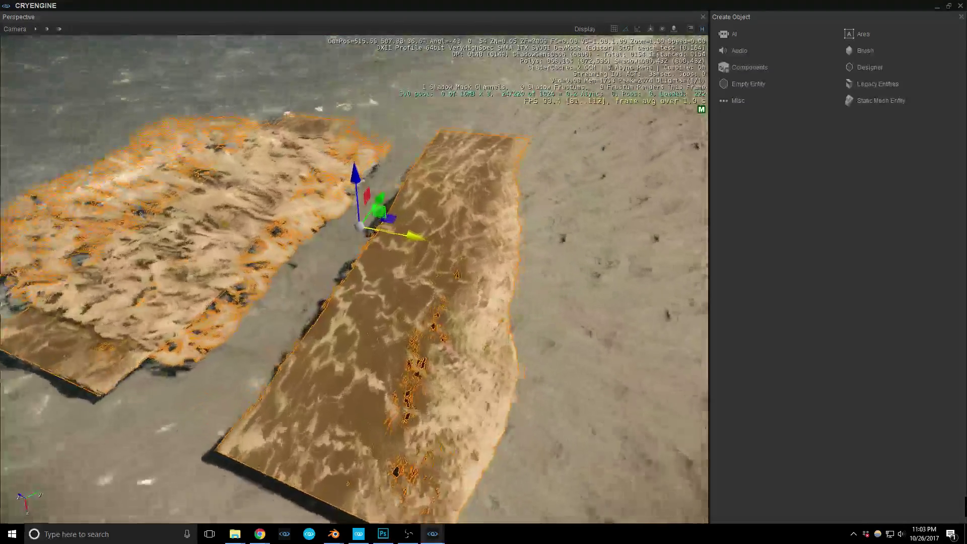
drag(406, 232, 363, 226)
click(475, 264)
mouse_move(476, 265)
right_down()
mouse_move(460, 268)
mouse_move(483, 258)
right_up()
key(s)
click(431, 249)
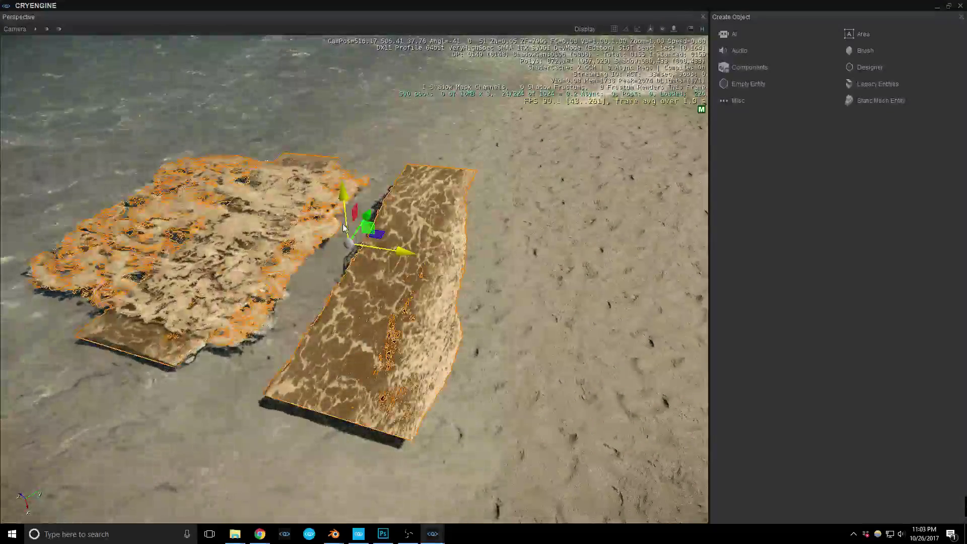
drag(341, 200, 359, 163)
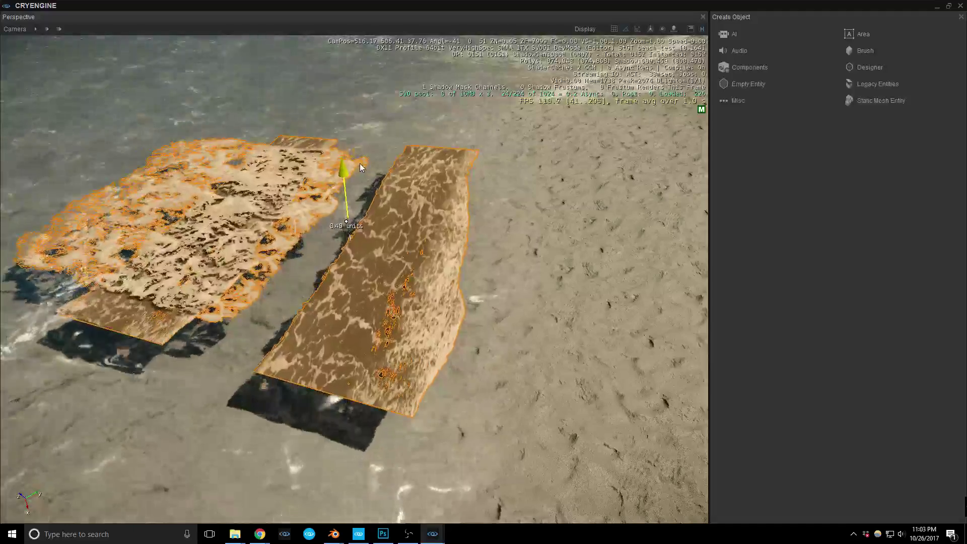
drag(402, 229, 441, 238)
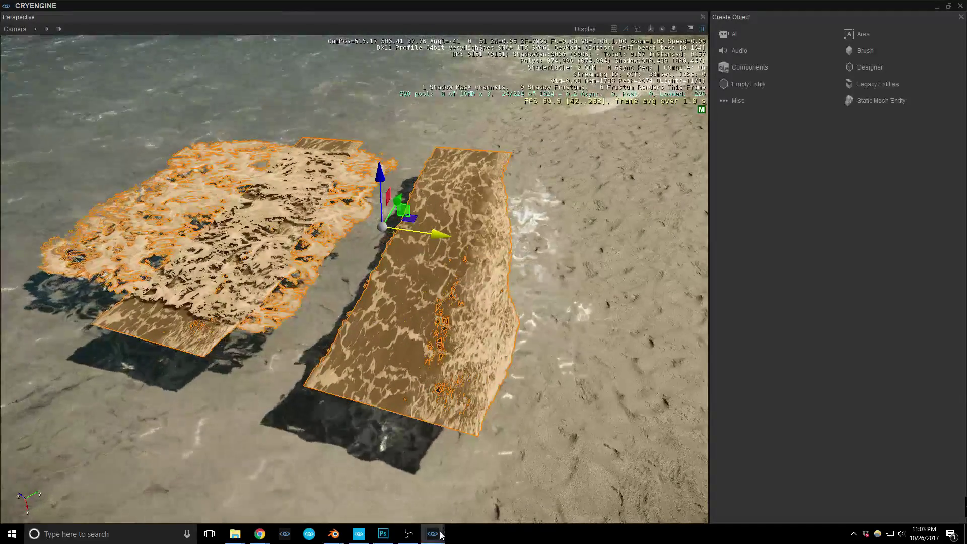
- Set the vertical oscillator type (TypeV) of foam1's diffuse texture to Pan Moving in the Material Editor
mouse_move(440, 535)
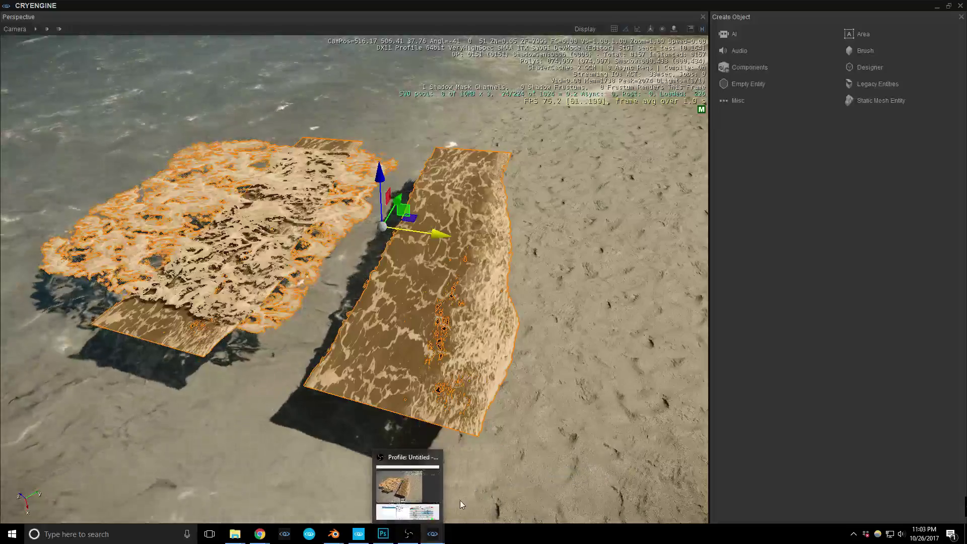
mouse_move(383, 534)
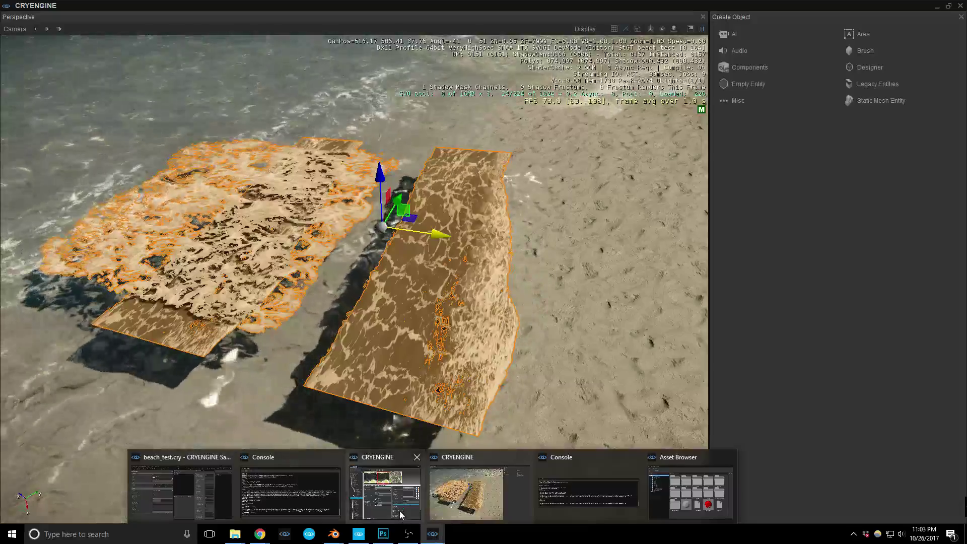
click(399, 508)
drag(607, 111, 594, 39)
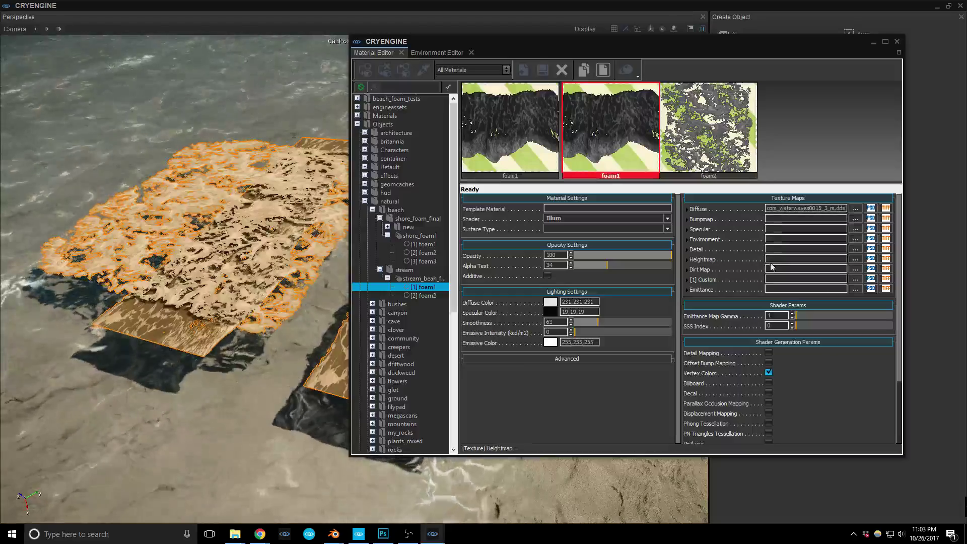
click(687, 208)
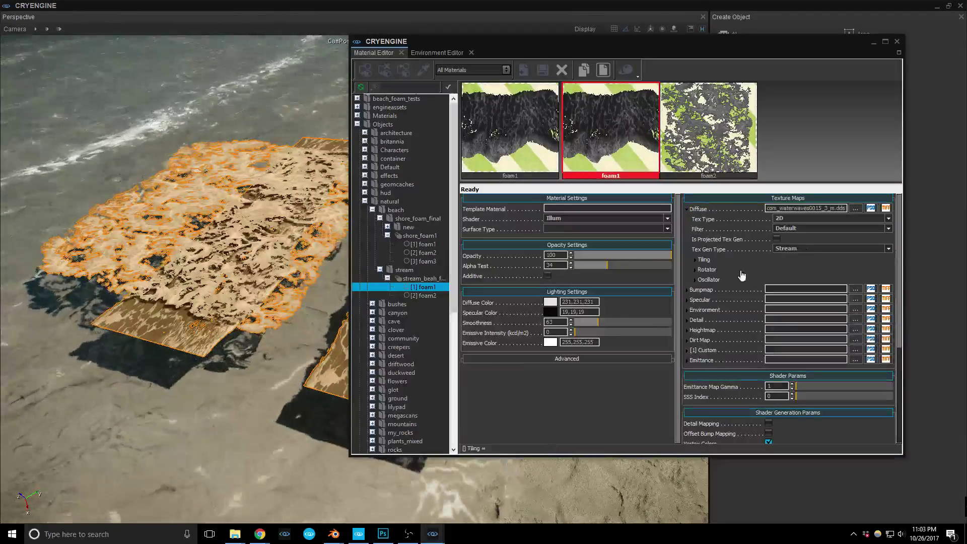
click(695, 280)
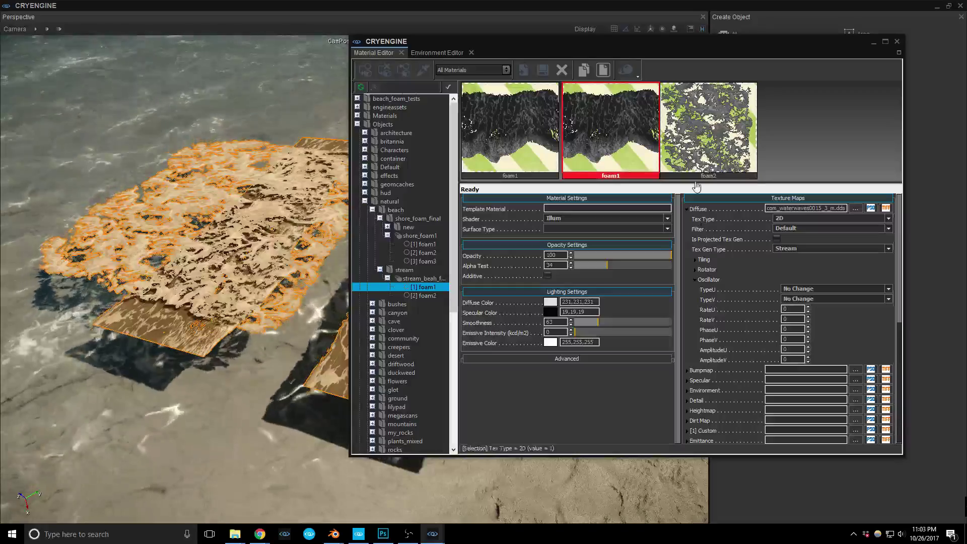
drag(627, 46, 821, 43)
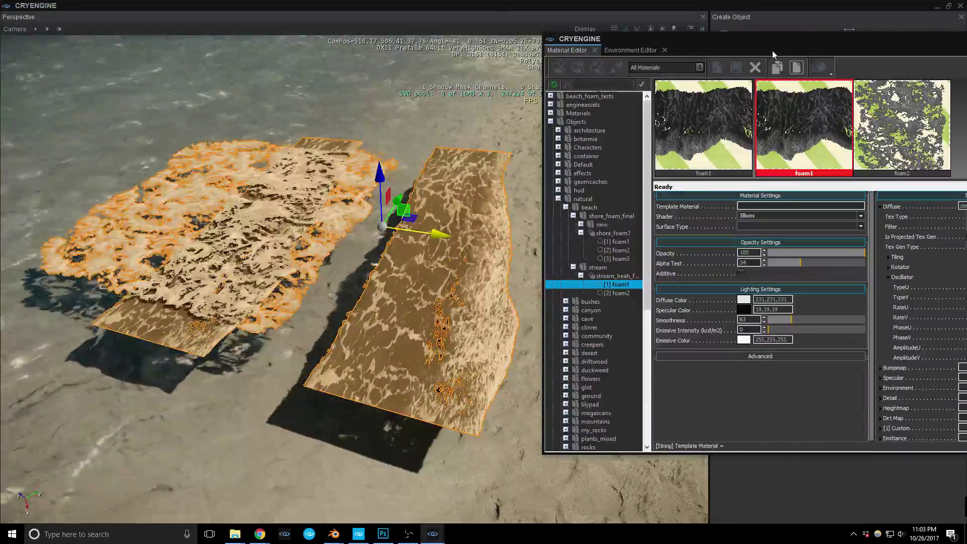
drag(769, 43, 609, 34)
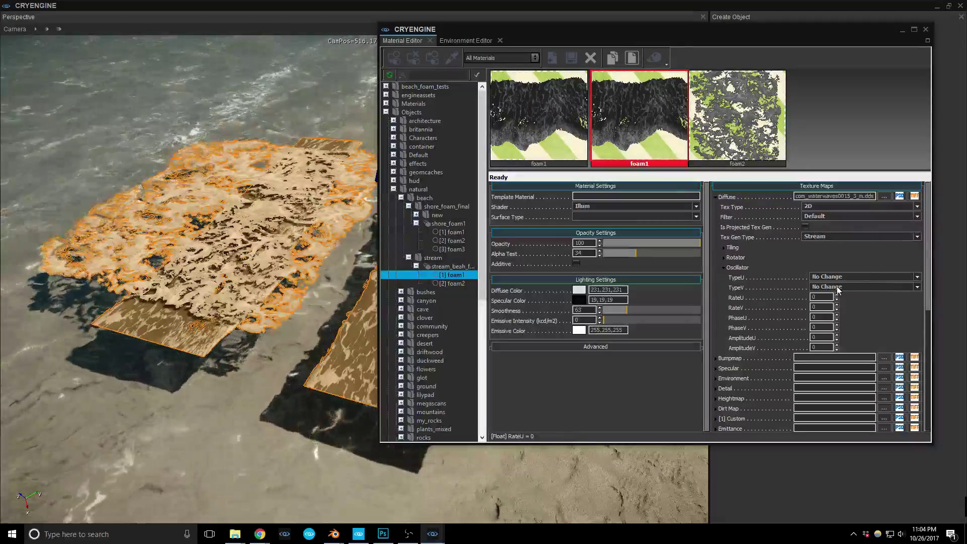
click(917, 287)
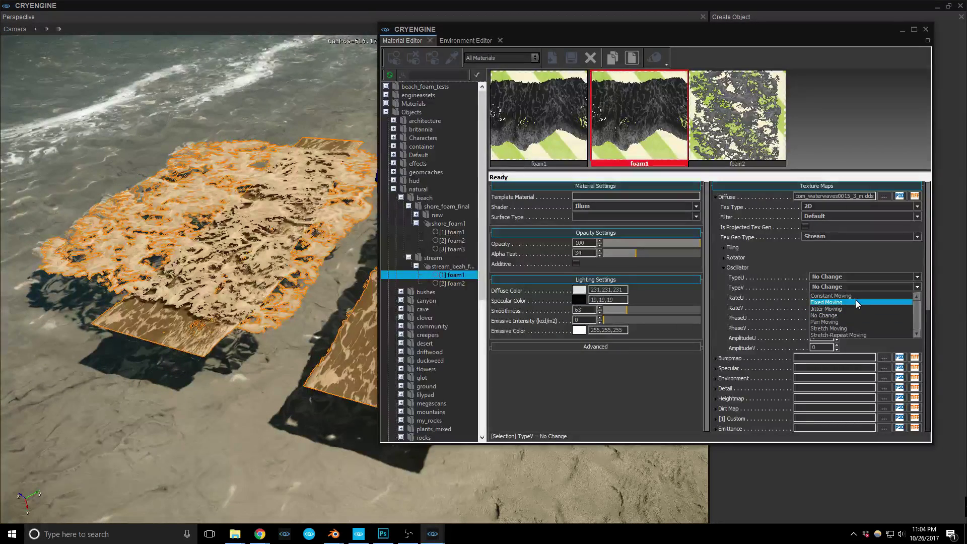
click(832, 322)
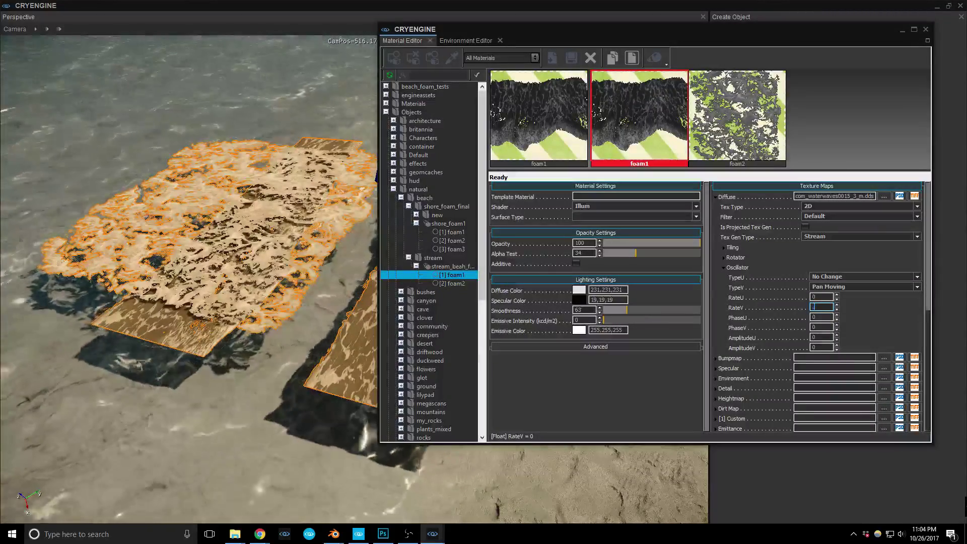
- Set foam1's diffuse oscillator to RateV 0.5, PhaseV 1.5 and AmplitudeV -0.5
key(Return)
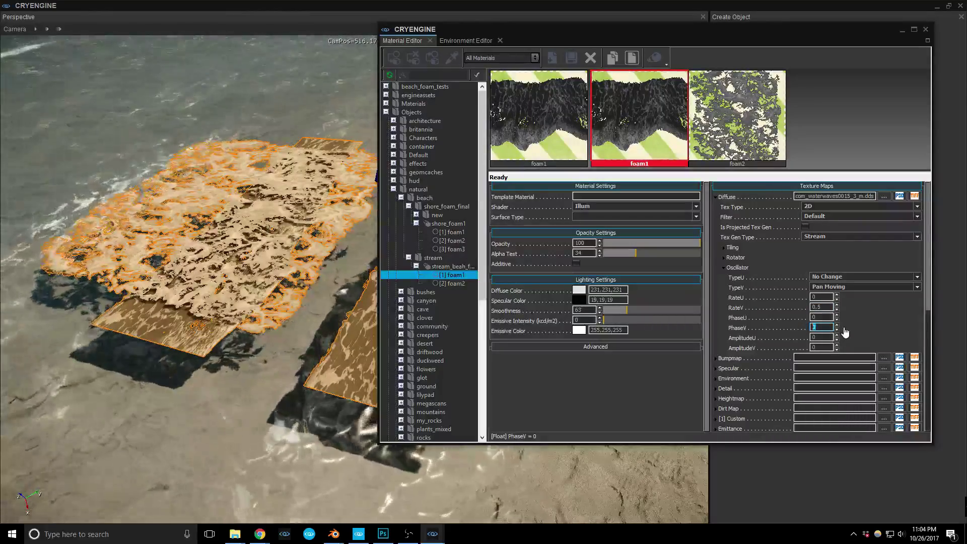
key(Tab)
key(Tab)
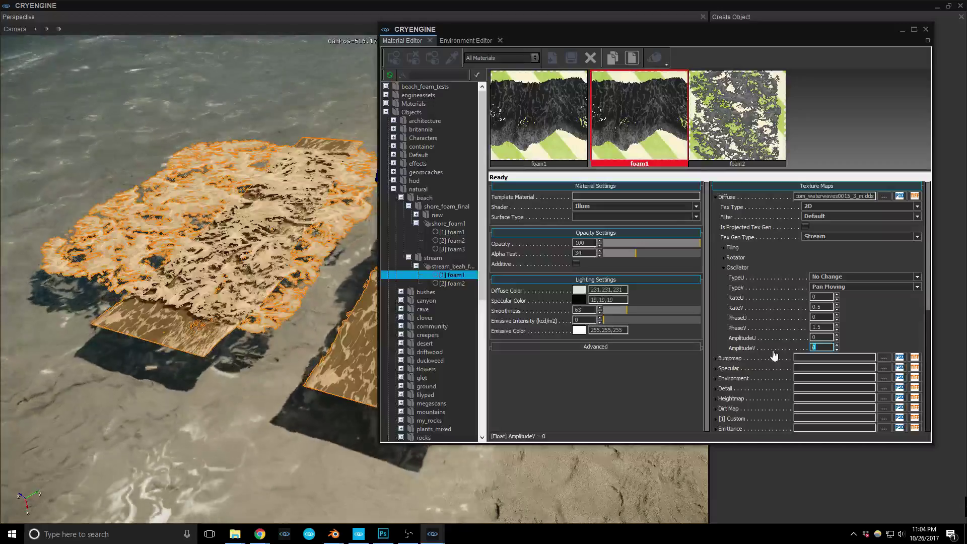
text(-0.5)
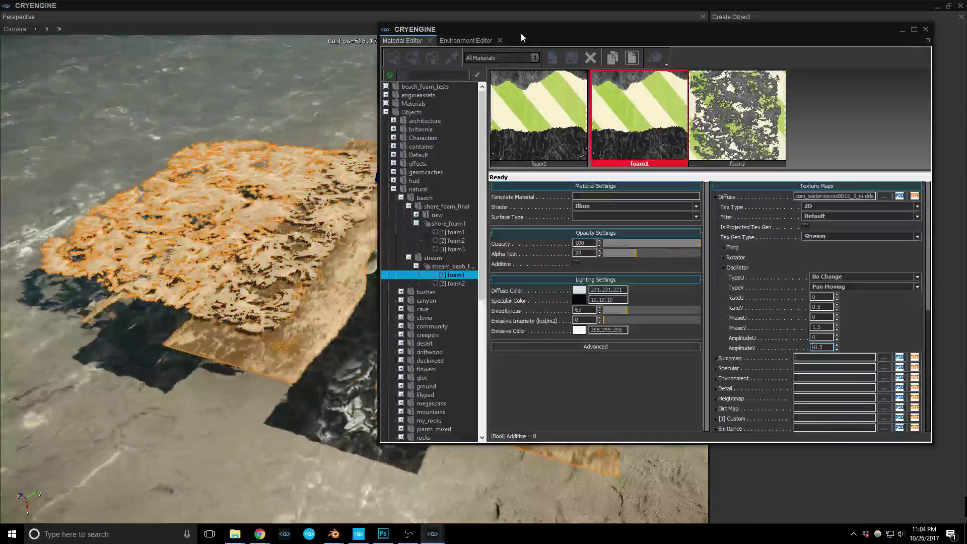
- Move the Material Editor aside, set the diffuse oscillator's RateV to 0.1, and check the foam animation in the viewport
drag(520, 33, 0, 39)
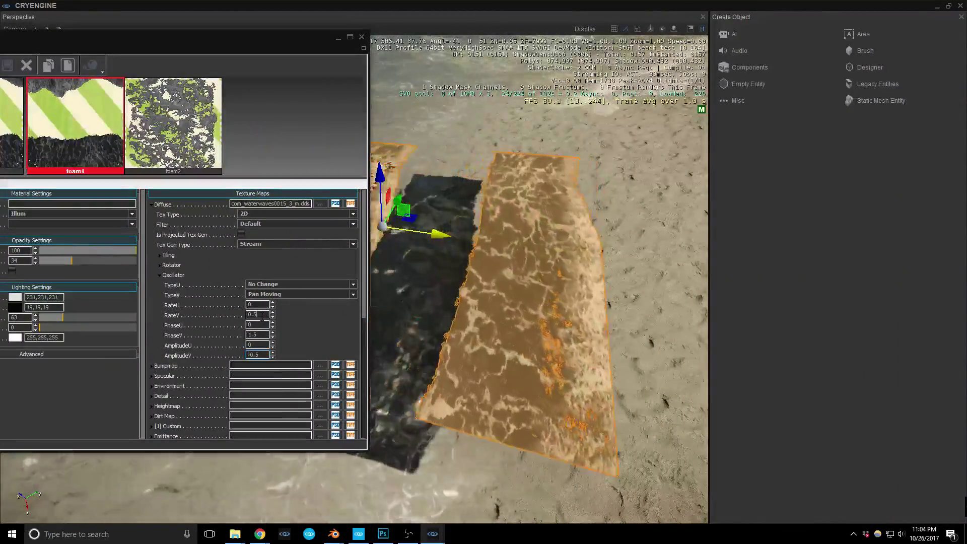
text(1)
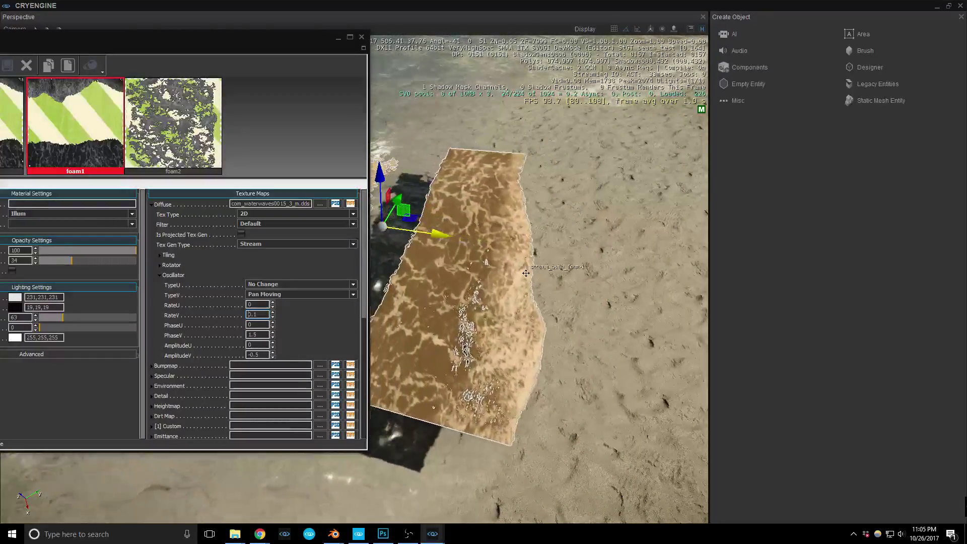
right_drag(463, 262, 445, 269)
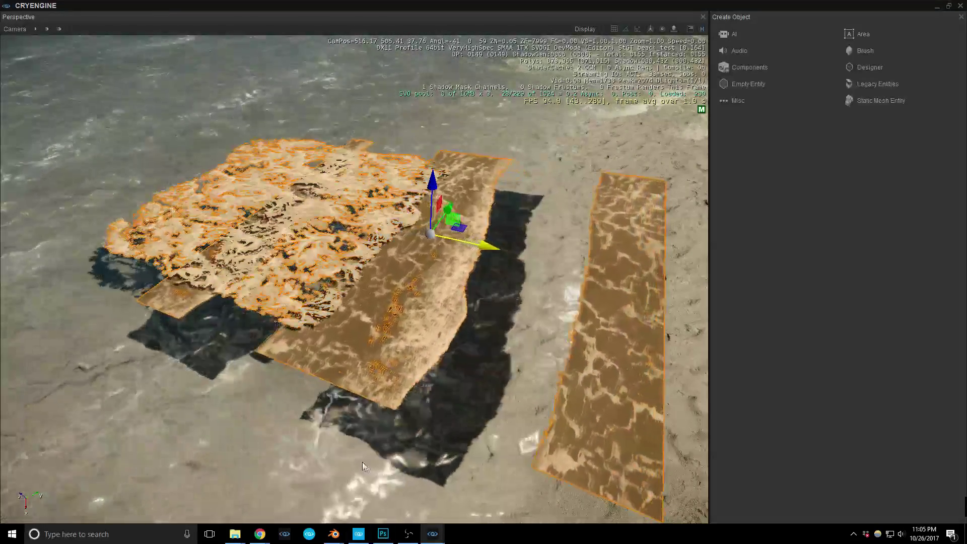
click(434, 537)
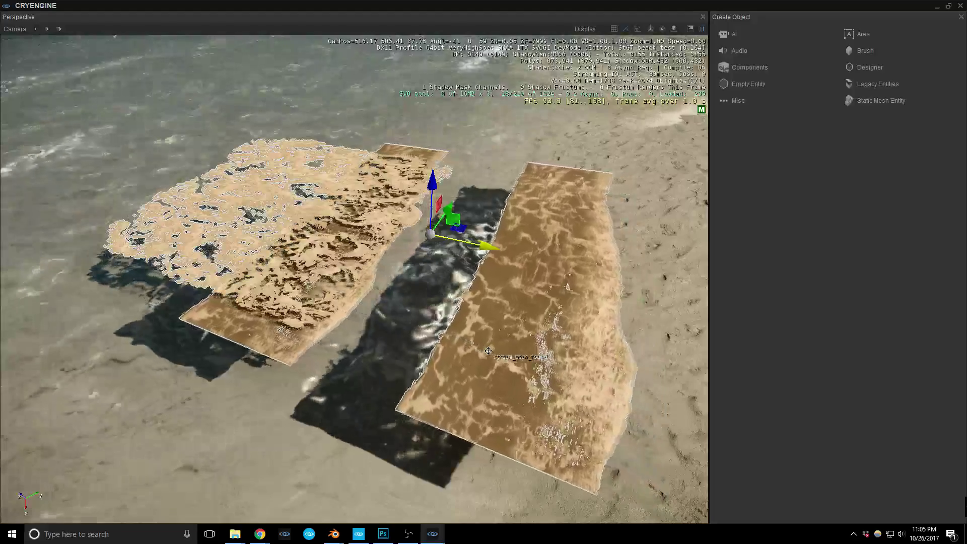
- Switch to Blender, enter edit mode on the plane object and select only the linked geometry of the water-waves section
mouse_move(333, 533)
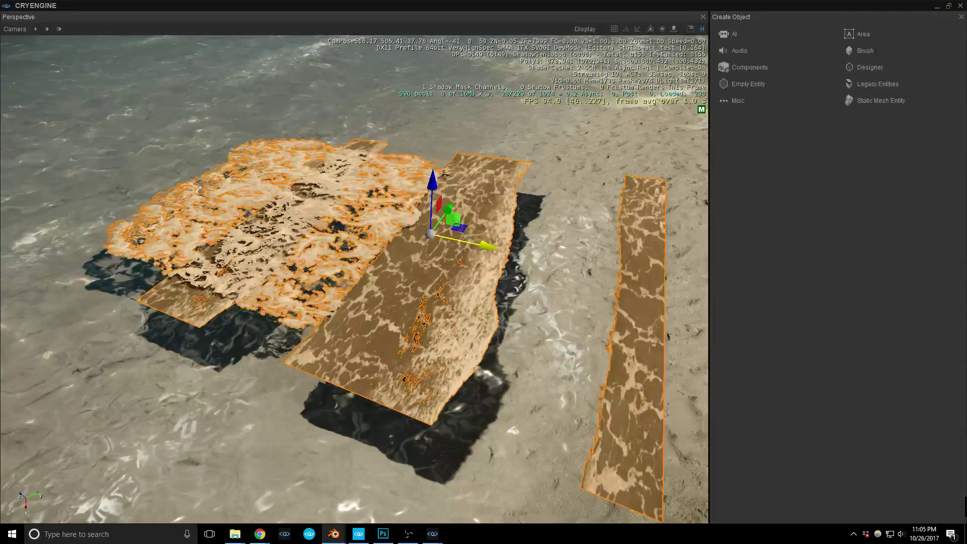
drag(0, 75, 355, 1)
scroll(485, 252, down, 3)
middle_drag(485, 252, 543, 292)
scroll(543, 291, down, 4)
scroll(594, 262, up, 4)
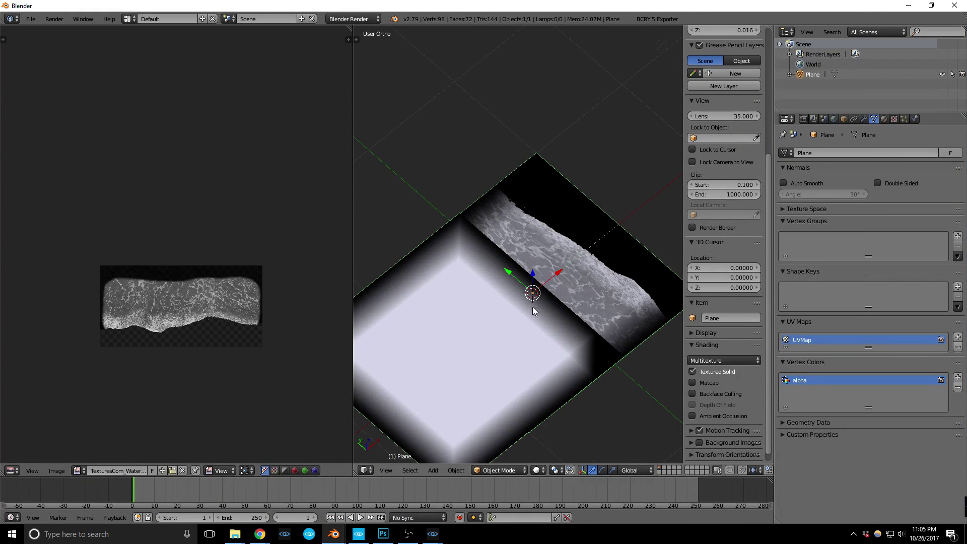
key(Tab)
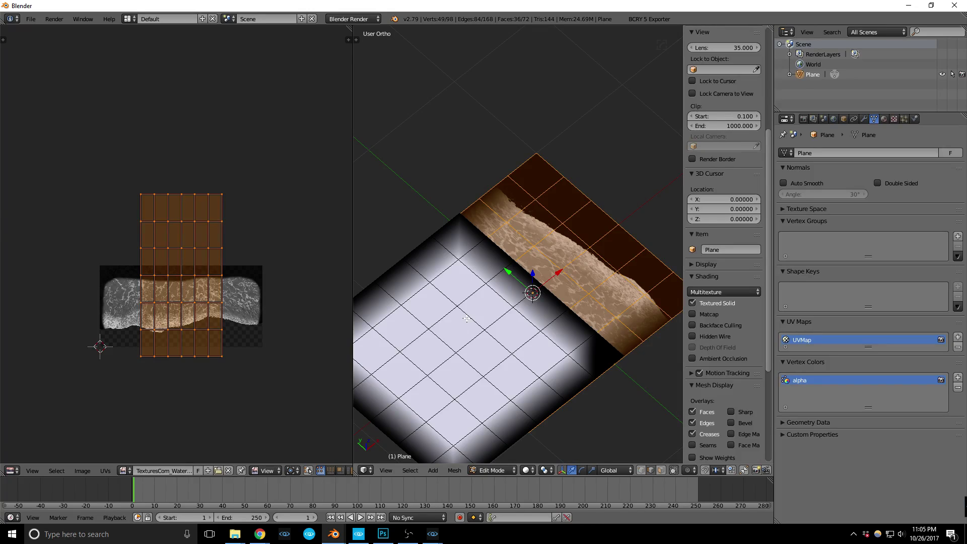
key(a)
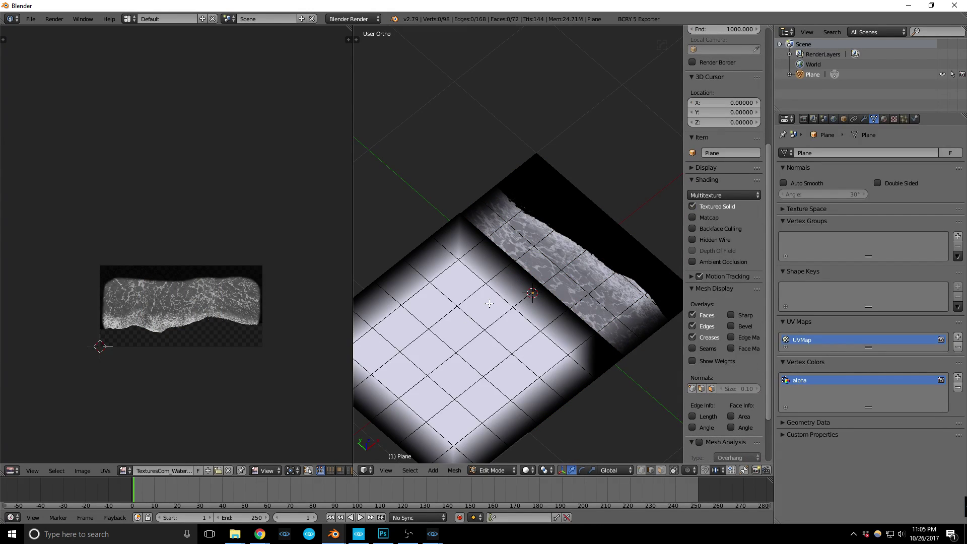
right_click(590, 261)
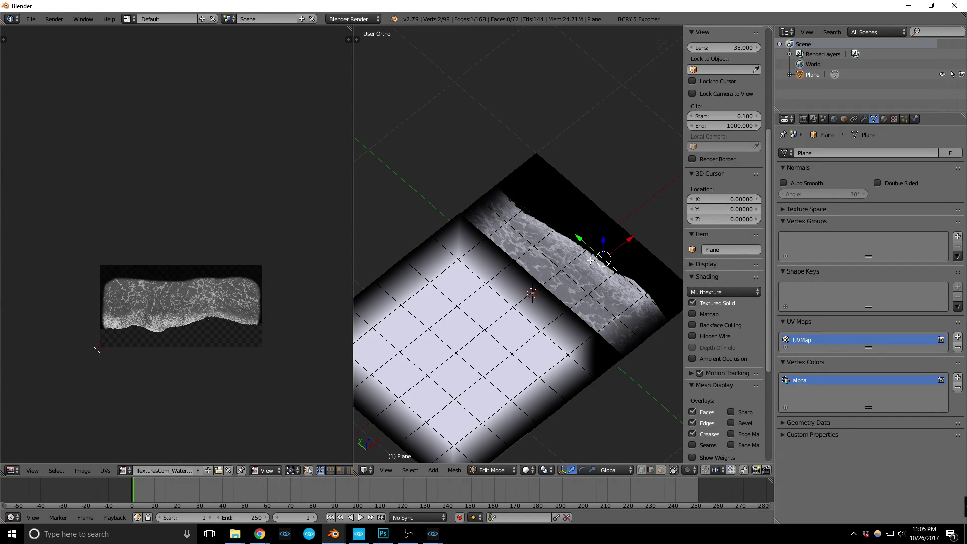
key(ctrl+l)
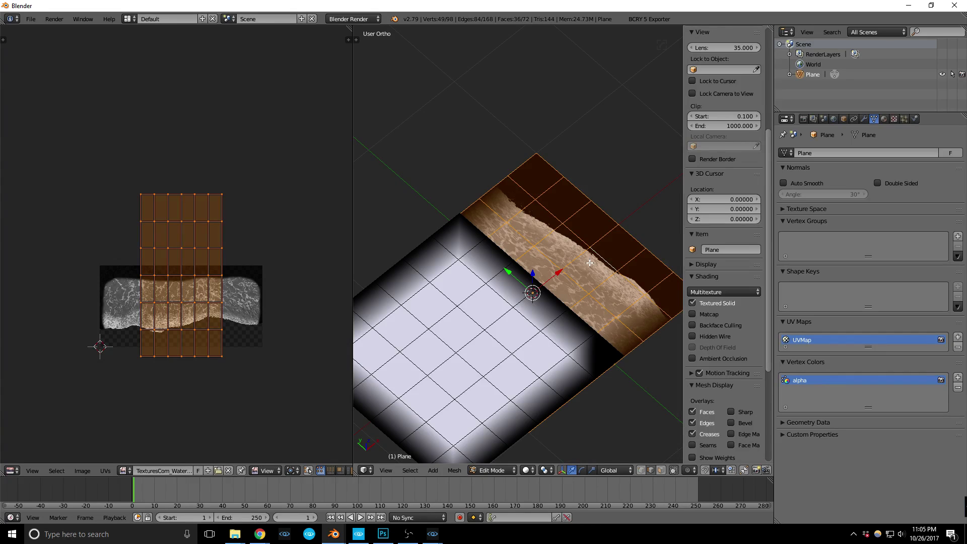
middle_drag(588, 292, 579, 221)
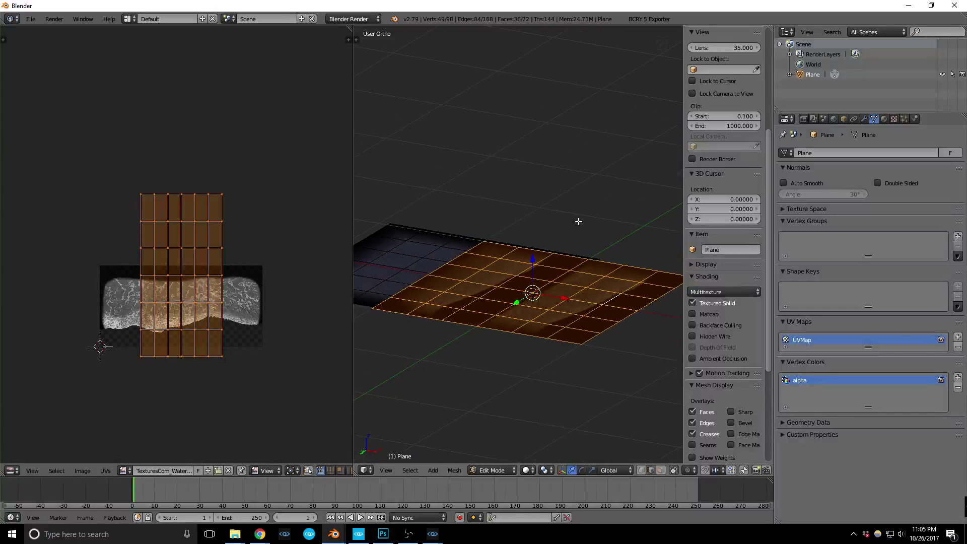
- Delete the faces of the water-waves section's two rows bordering the white foam plane, and leave edit mode
click(510, 267)
alt+right_click(491, 258)
alt+right_click(508, 261)
alt+shift+right_click(481, 259)
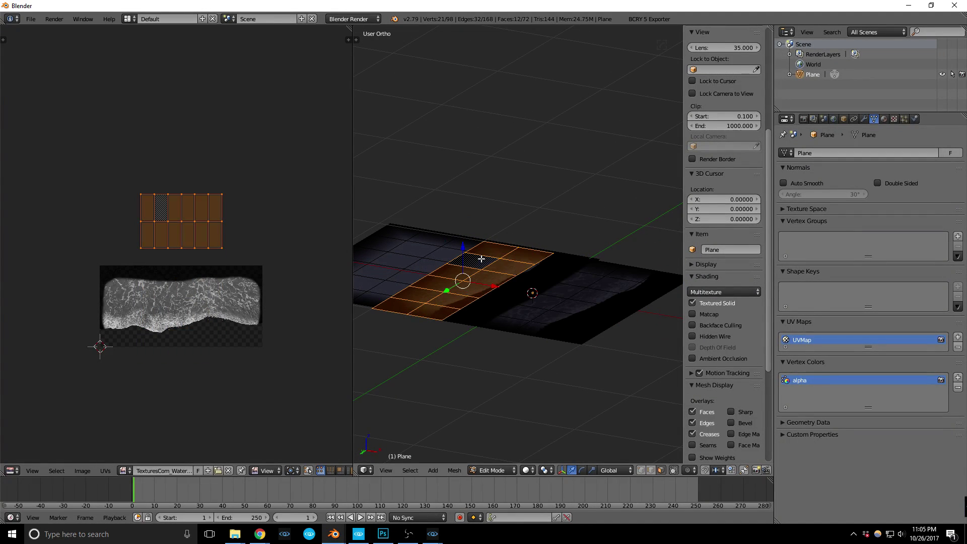
key(x)
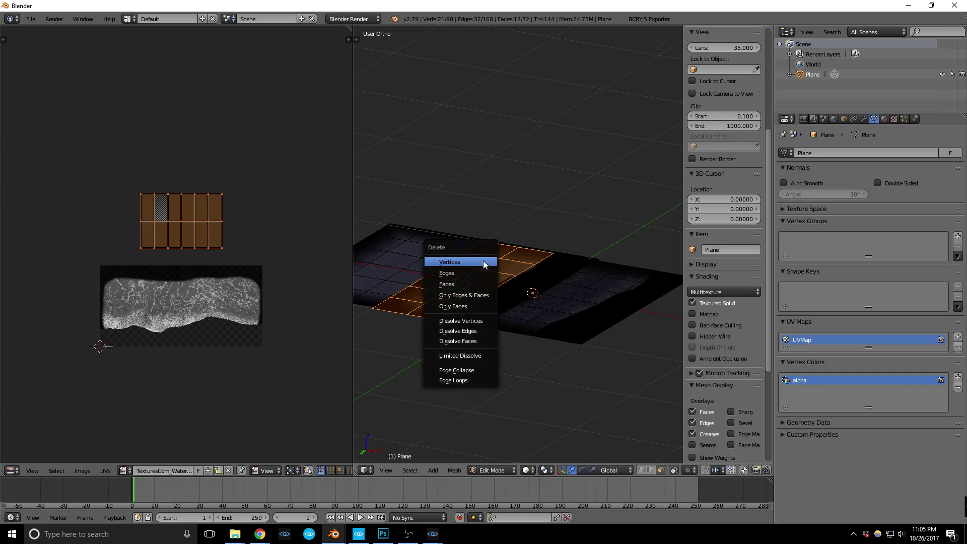
click(464, 285)
key(Tab)
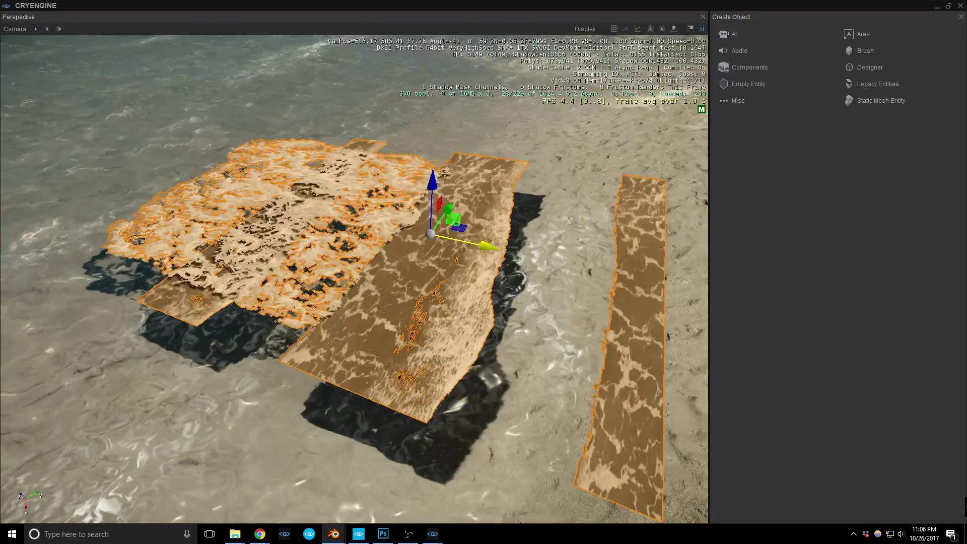
- Back in CRYENGINE, try to raise the stream foam object slightly and shift it up the beach, away from the water
right_drag(353, 242, 395, 237)
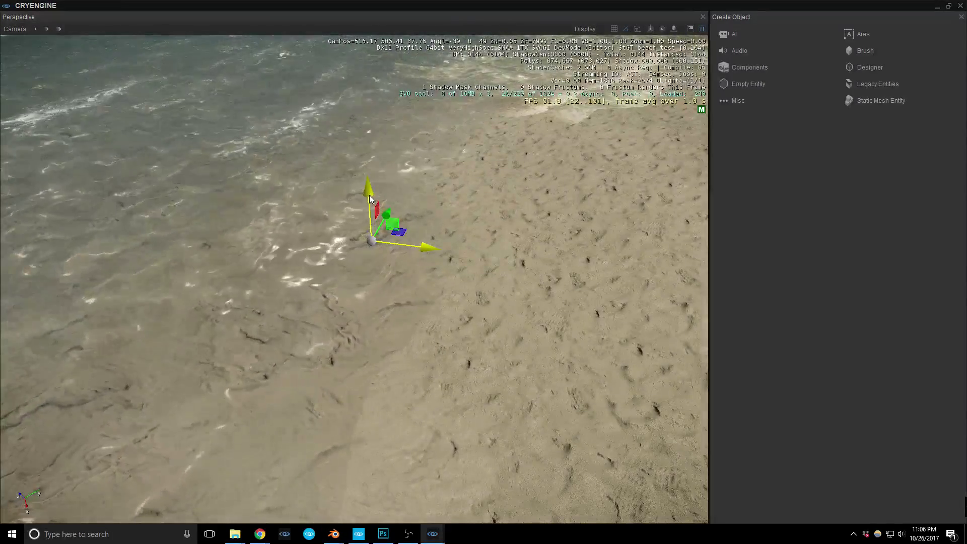
drag(369, 195, 370, 180)
drag(422, 237, 478, 242)
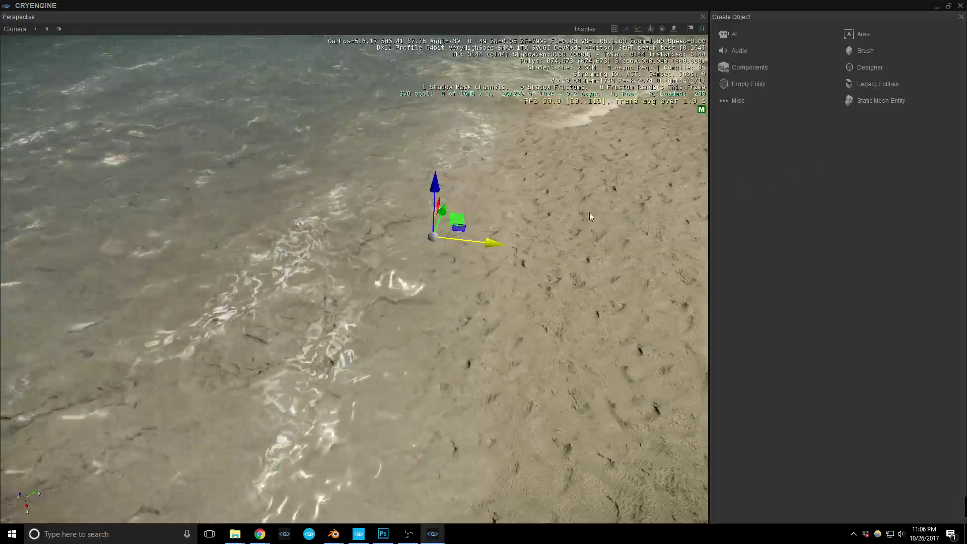
right_drag(603, 208, 536, 228)
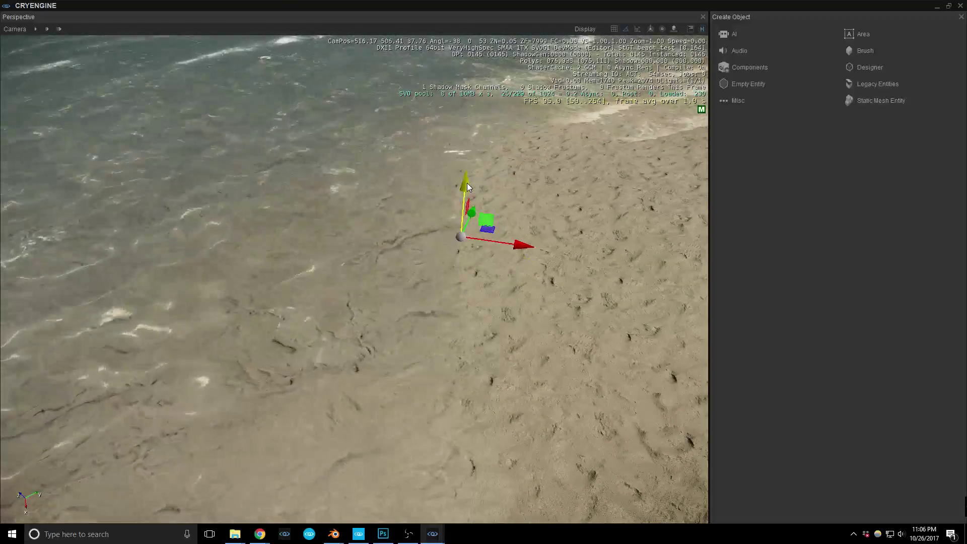
click(492, 206)
right_drag(492, 206, 539, 182)
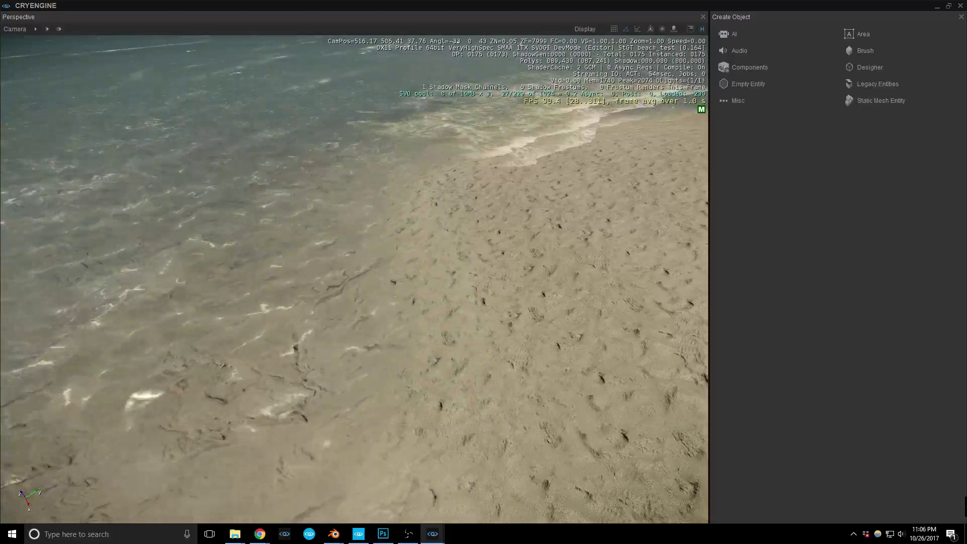
- Reopen the beach_test level and try to pick the brush stream_beah_foam.cgf from Objects/natural/beach/stream
key(ctrl+o)
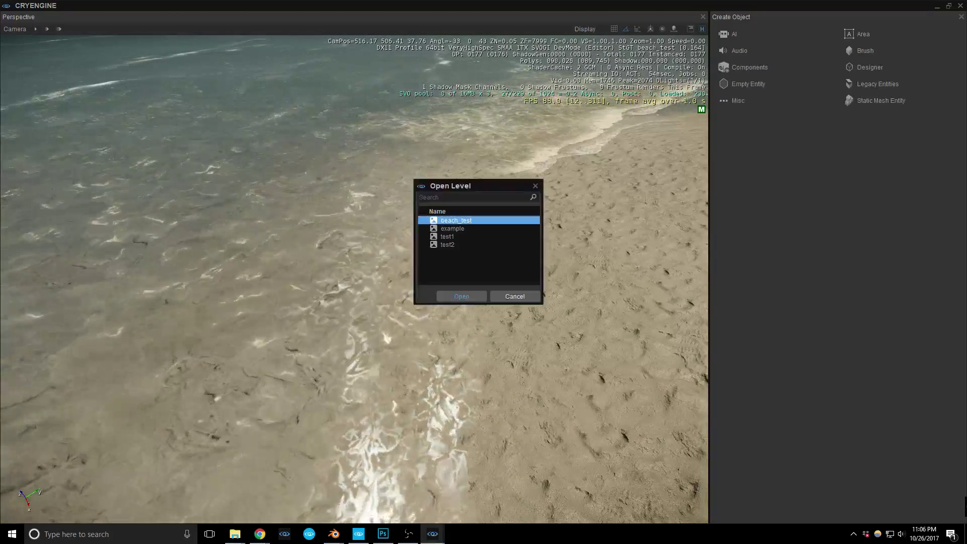
click(465, 294)
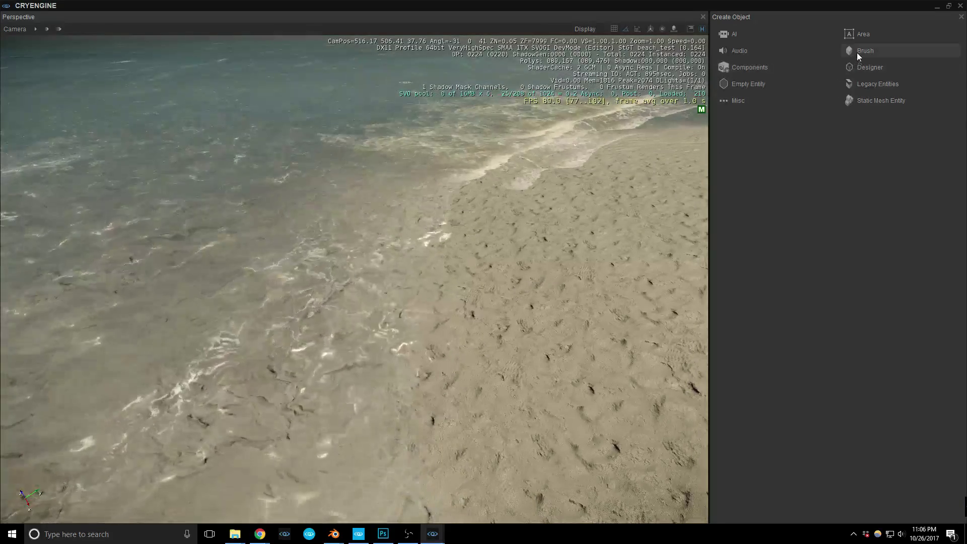
click(858, 51)
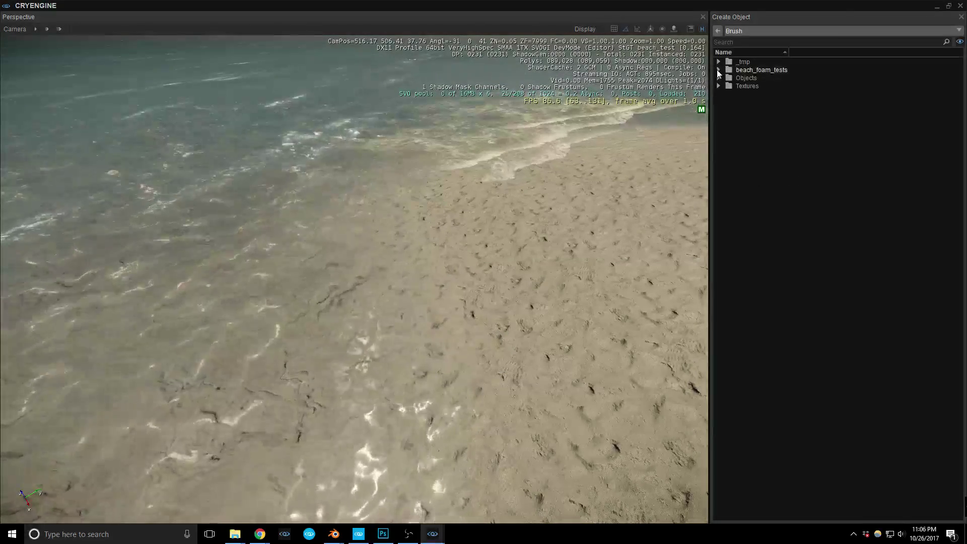
click(718, 78)
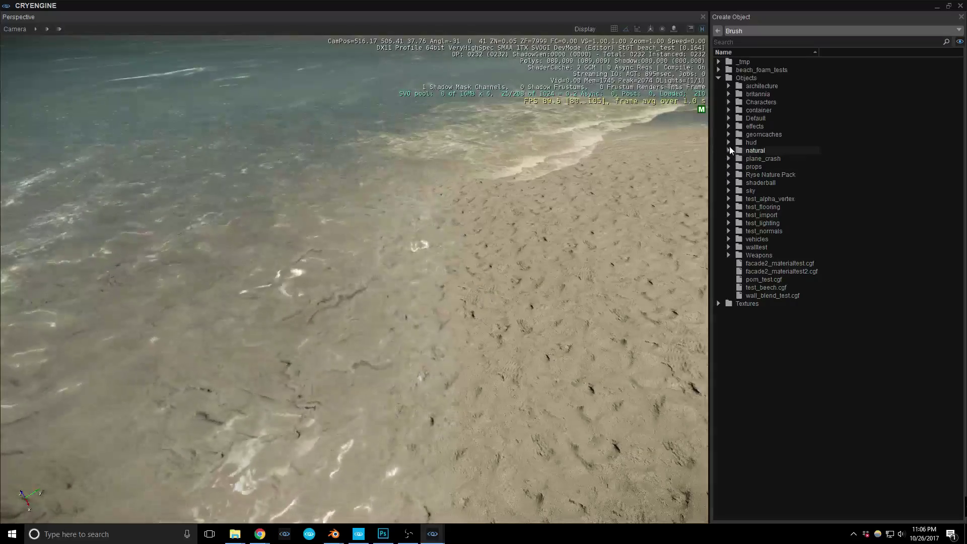
click(728, 150)
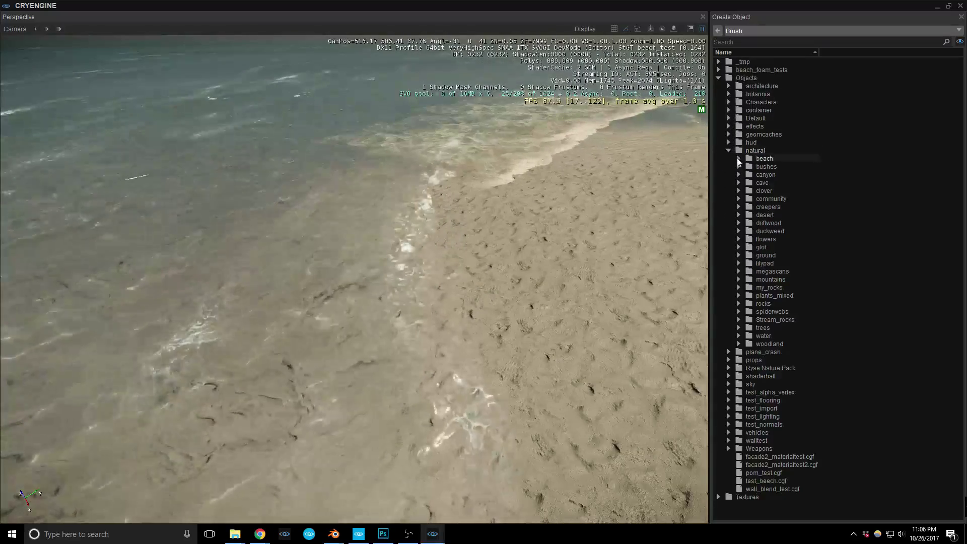
click(738, 159)
click(748, 175)
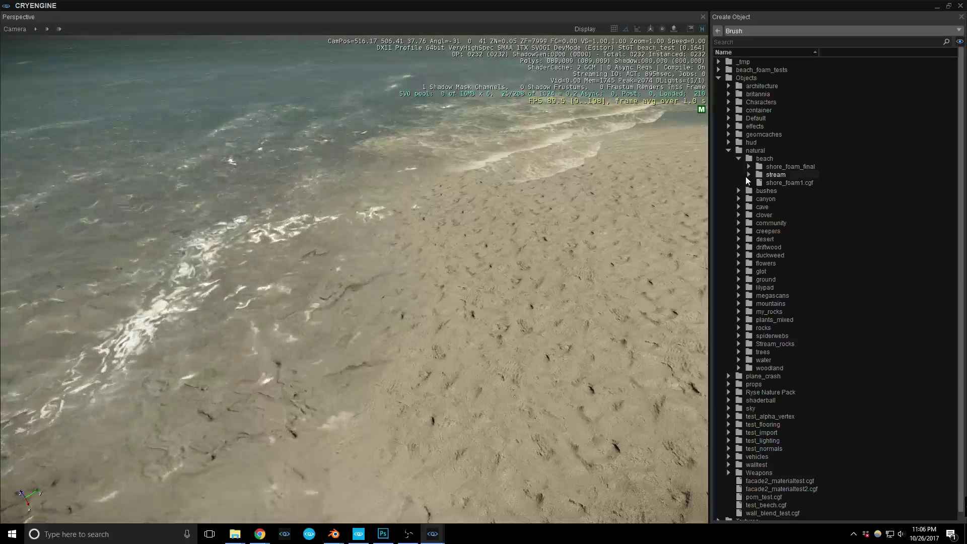
click(830, 182)
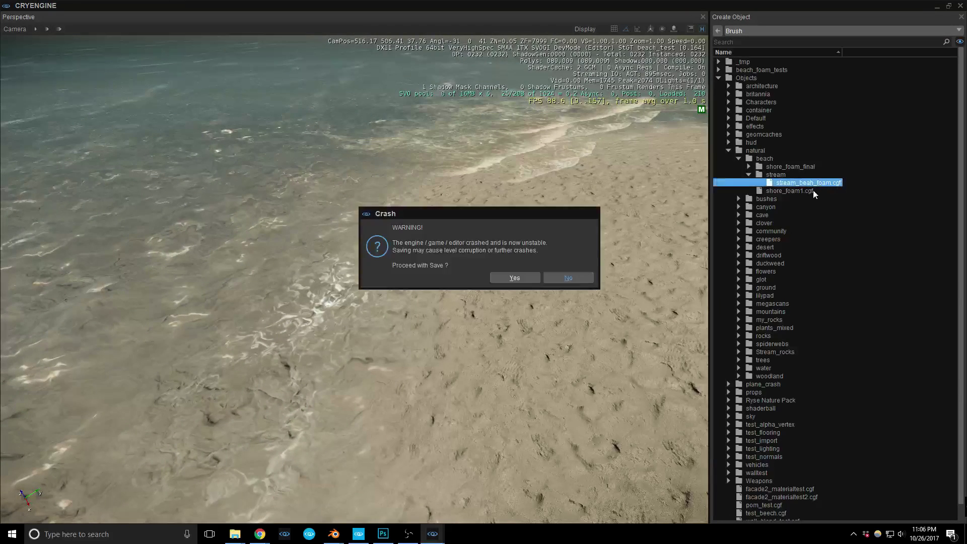
- Close the crashed editor without saving or sending a report, and relaunch CRYENGINE with the beach_test level
click(565, 278)
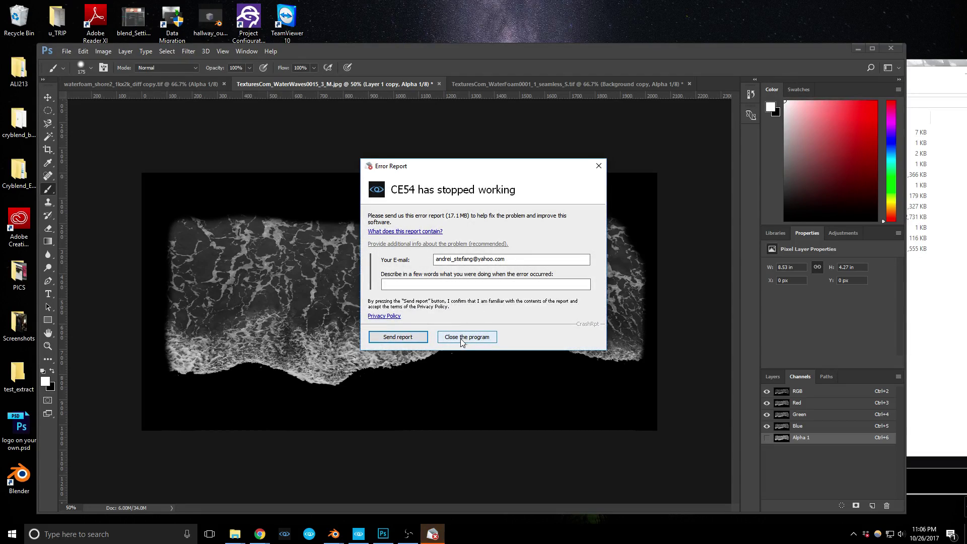
click(463, 337)
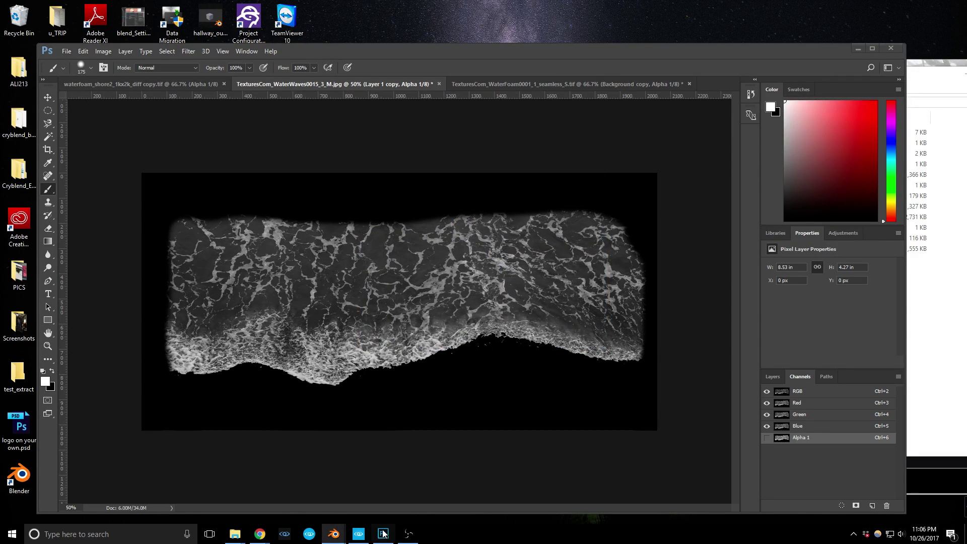
click(359, 534)
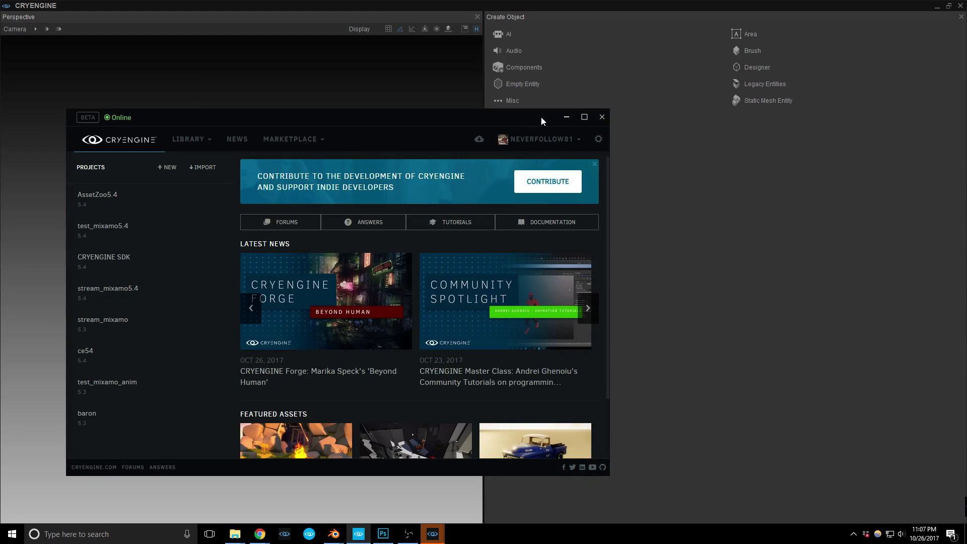
click(374, 20)
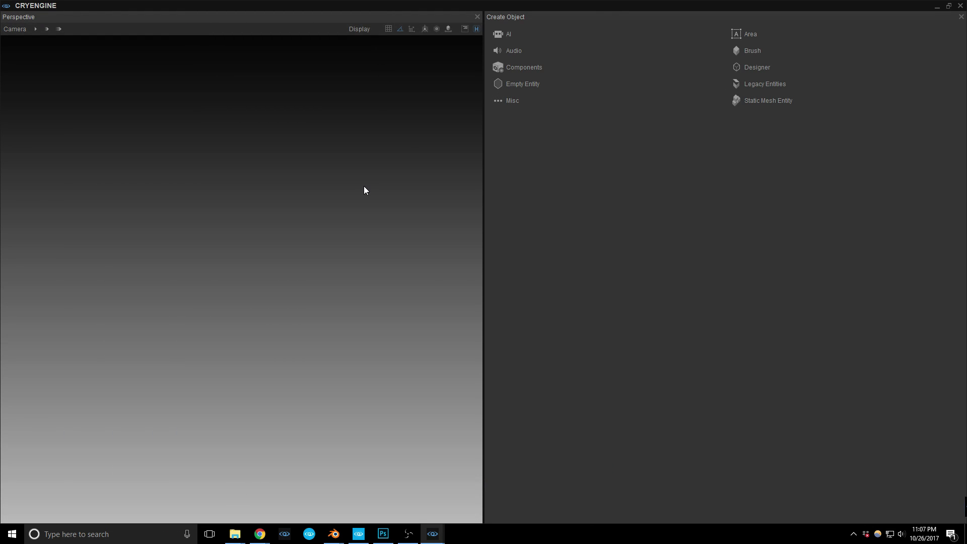
key(Return)
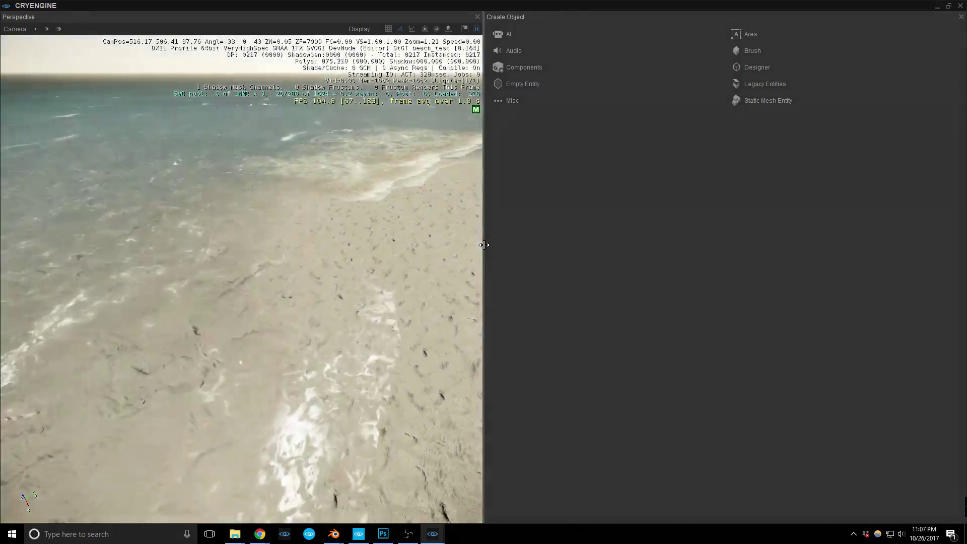
- Place the brush stream_beah_foam.cgf from Objects/natural/beach/stream on the sand near the waterline, in a widened viewport
drag(483, 242, 649, 243)
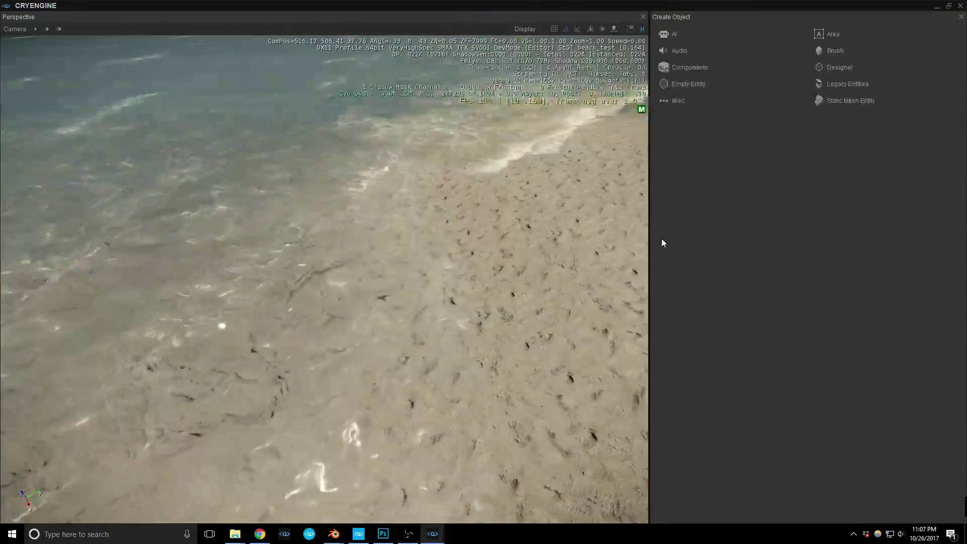
click(838, 54)
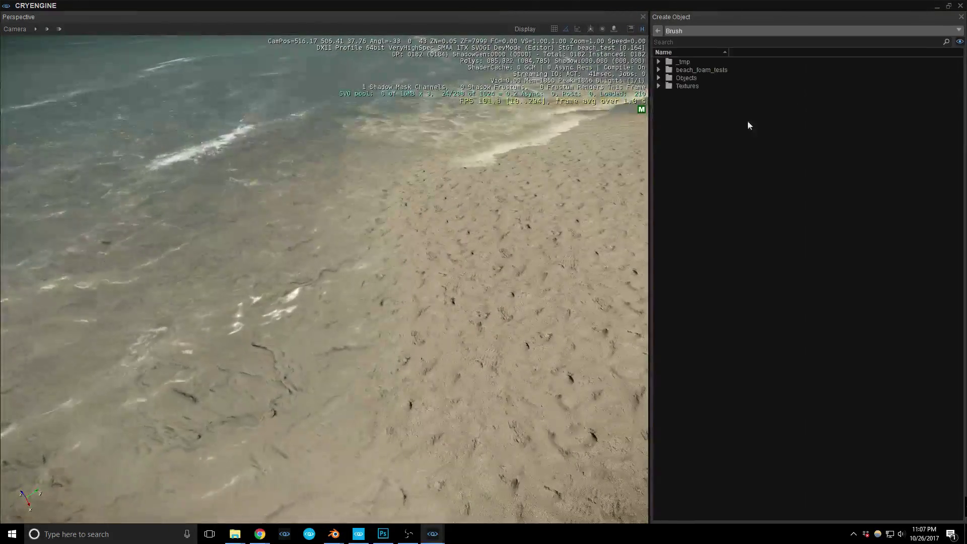
click(658, 77)
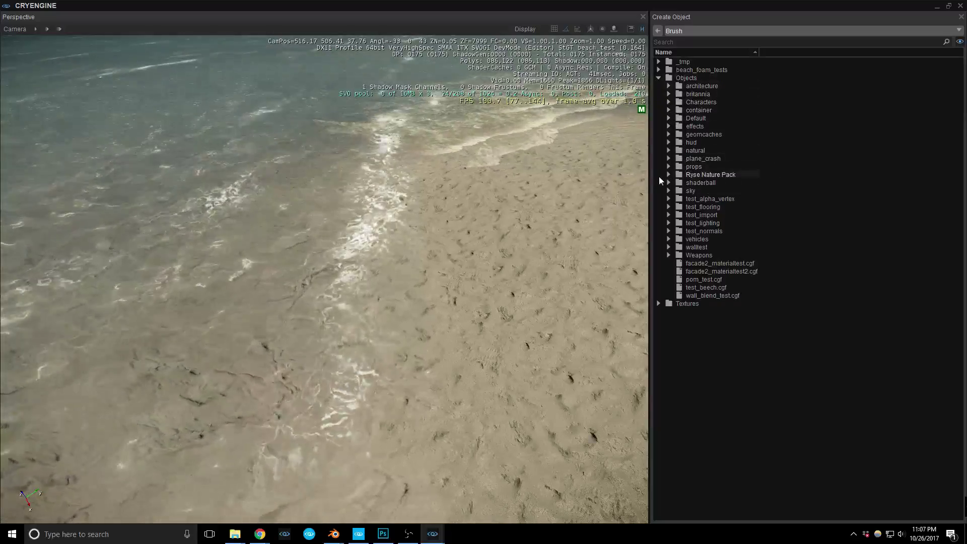
click(668, 150)
click(677, 159)
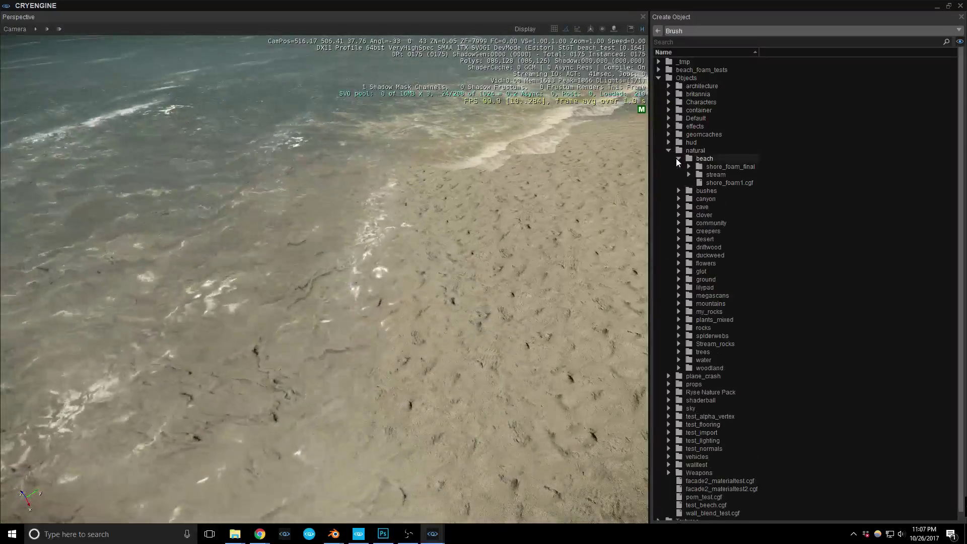
click(688, 174)
click(743, 182)
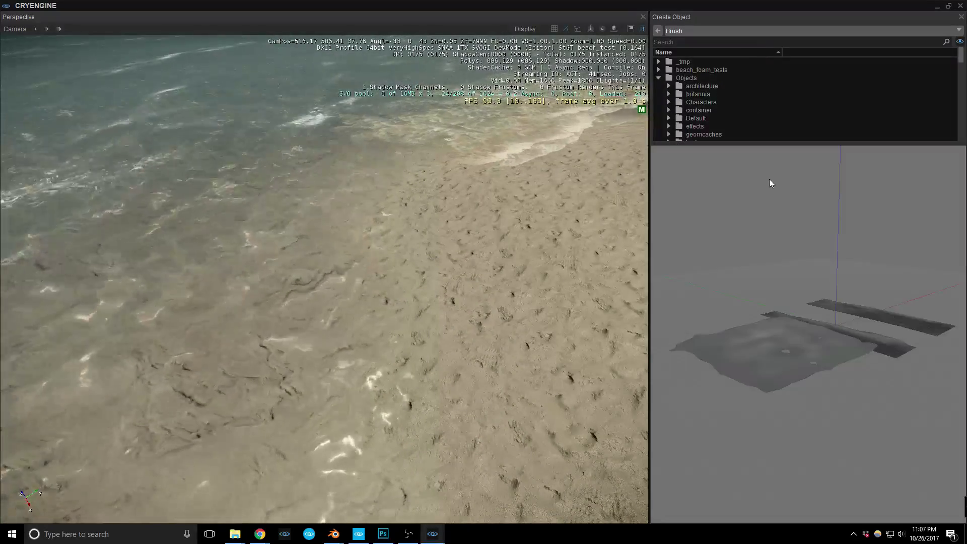
drag(733, 133, 486, 259)
- Rotate the placed stream foam object and scale it up on the beach
key(w)
right_drag(486, 260, 560, 260)
key(w)
key(w)
key(3)
drag(404, 275, 424, 266)
key(4)
drag(397, 247, 443, 228)
right_drag(442, 228, 397, 233)
key(s)
key(d)
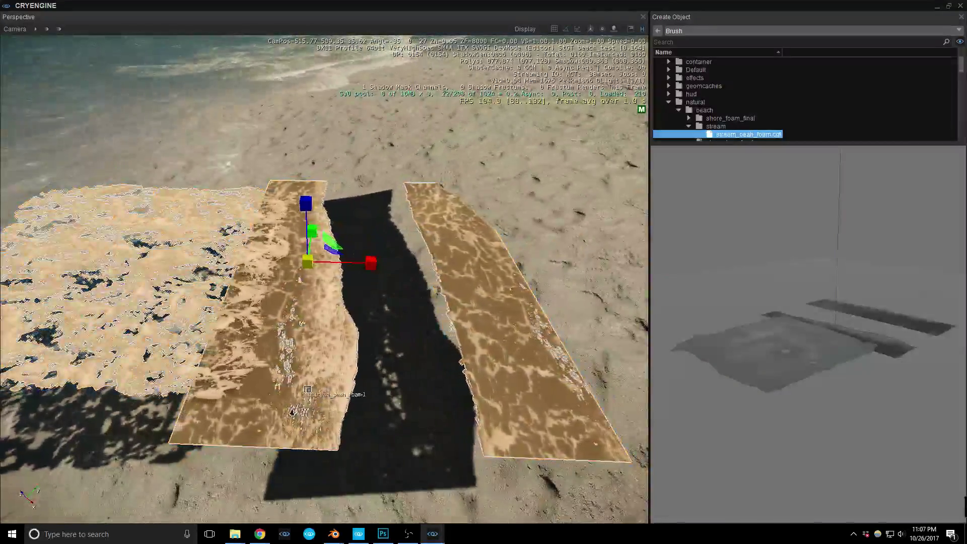
- In the Material Editor, set the diffuse oscillator's AmplitudeV of the stream foam's foam1 submaterial to -0.2
mouse_move(430, 538)
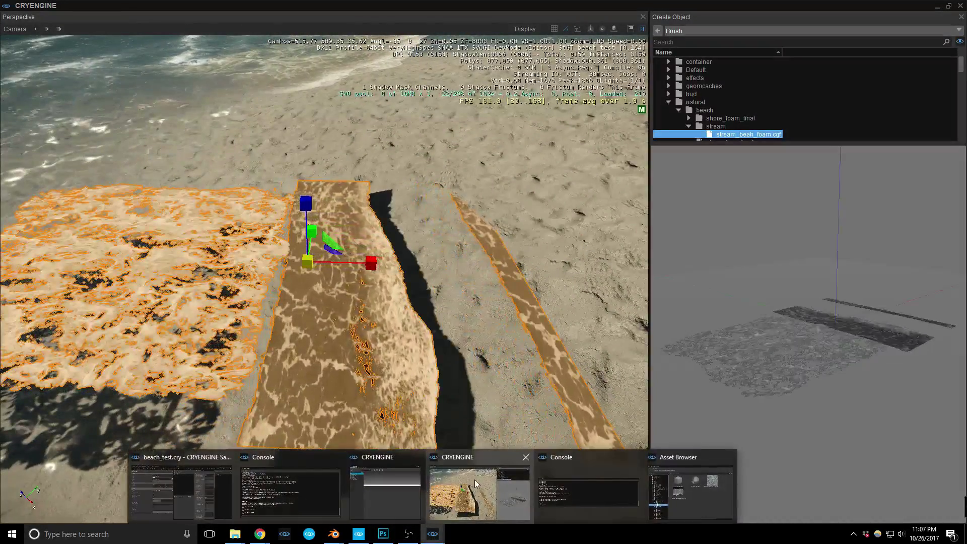
click(378, 486)
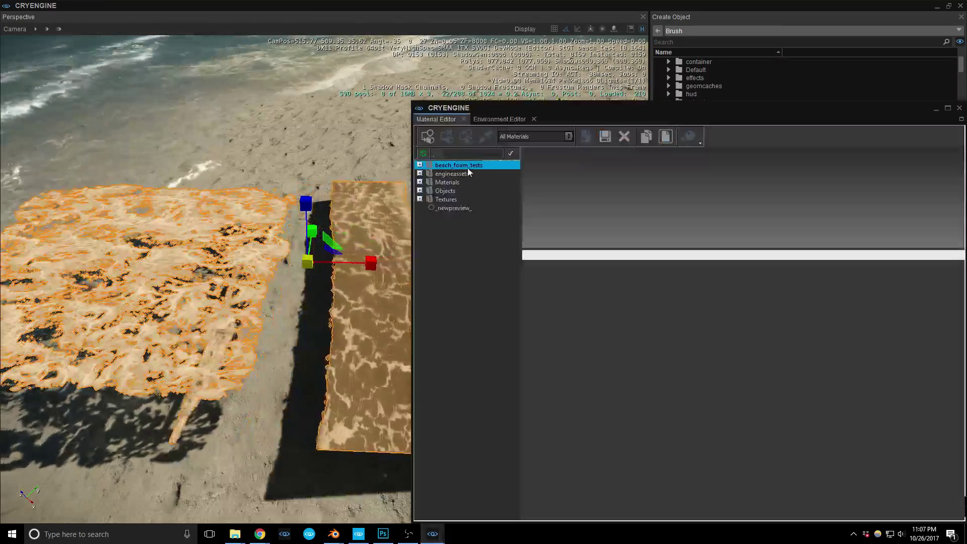
click(673, 202)
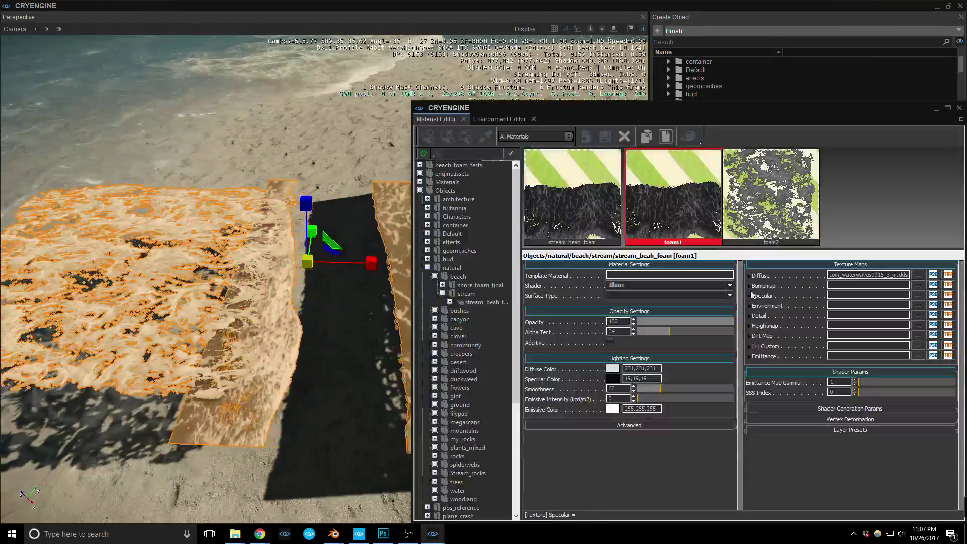
click(751, 277)
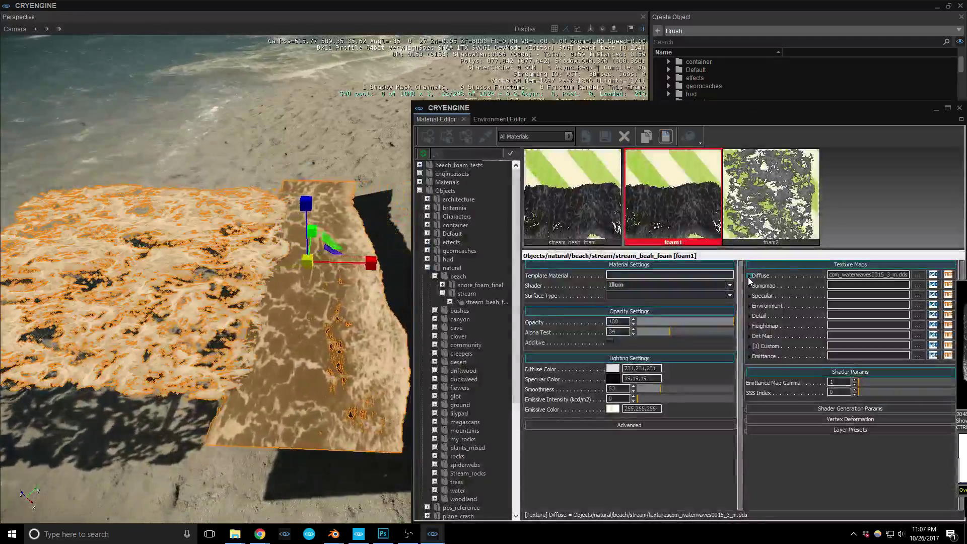
click(749, 277)
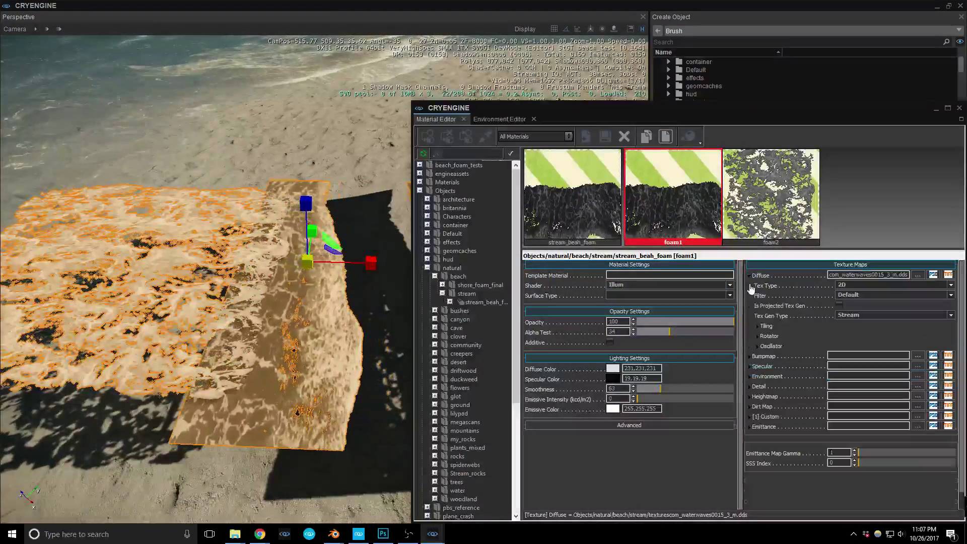
click(757, 346)
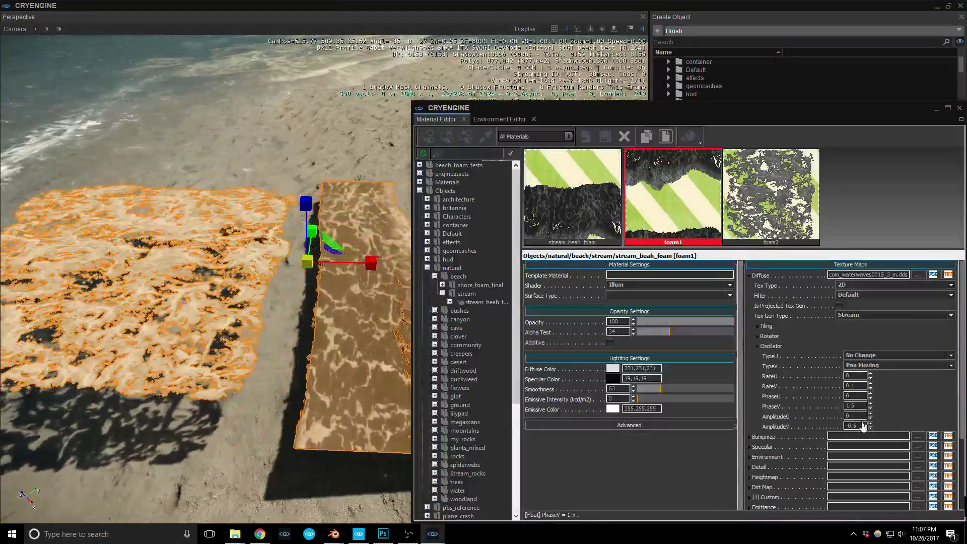
click(870, 423)
click(870, 424)
click(870, 424)
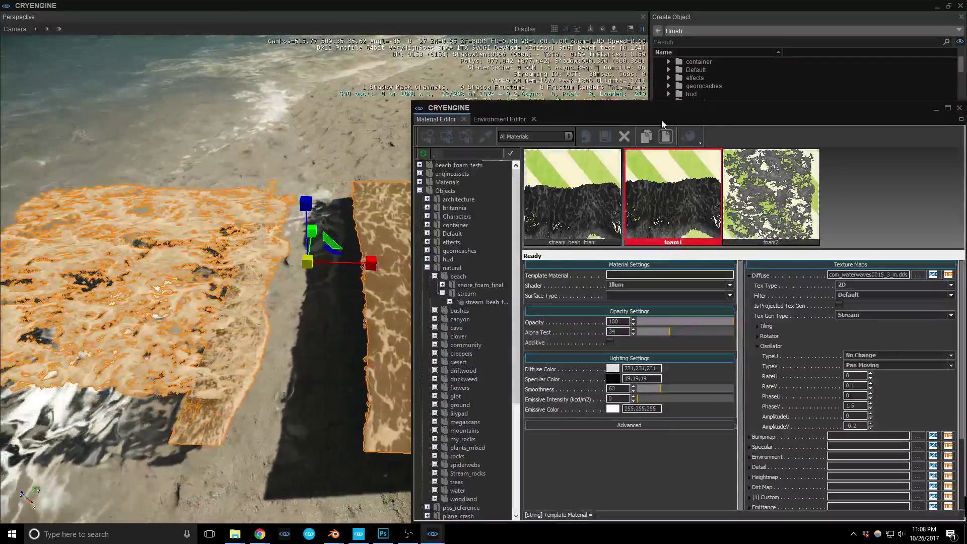
- Uncover more of the foam object and try diffuse tiling of 2 for TileU and TileV on foam1
drag(592, 108, 675, 60)
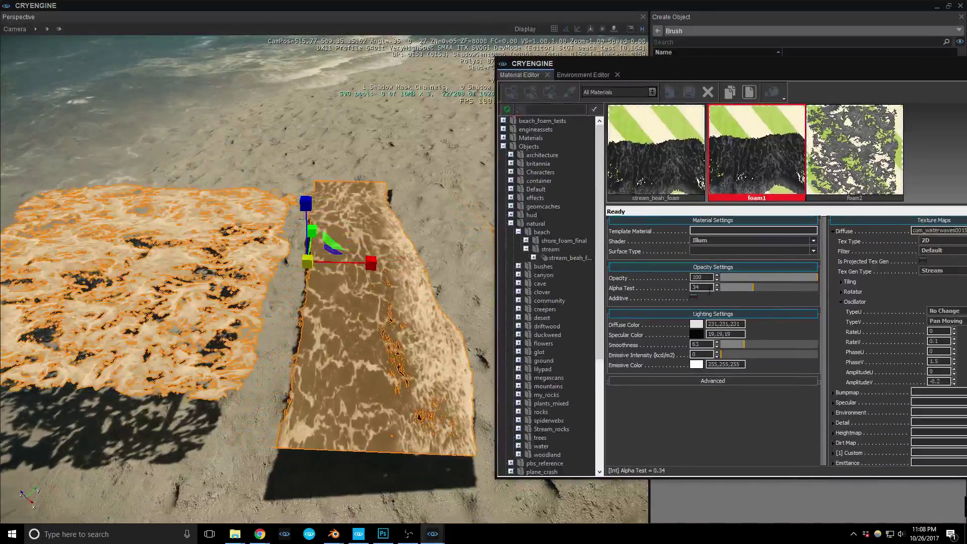
click(841, 283)
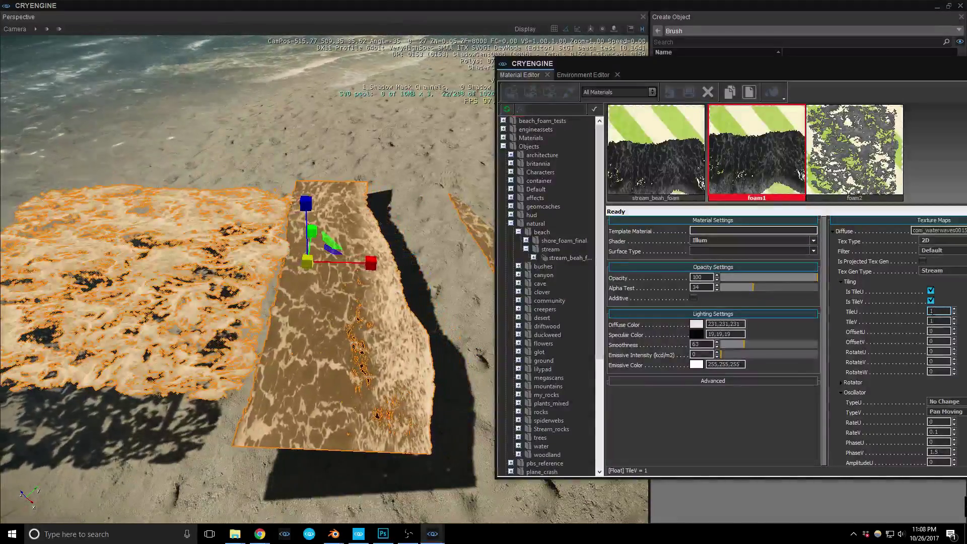
text(2)
key(Tab)
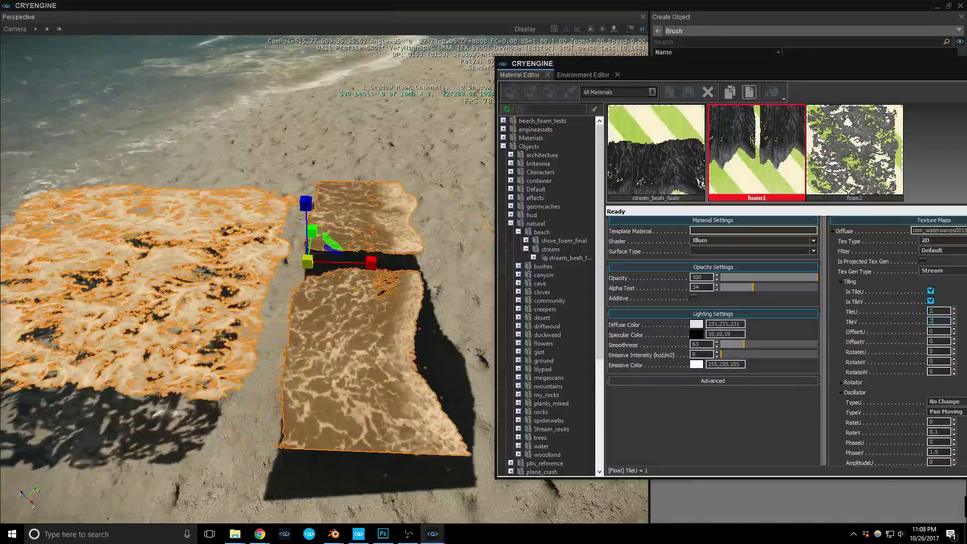
key(Return)
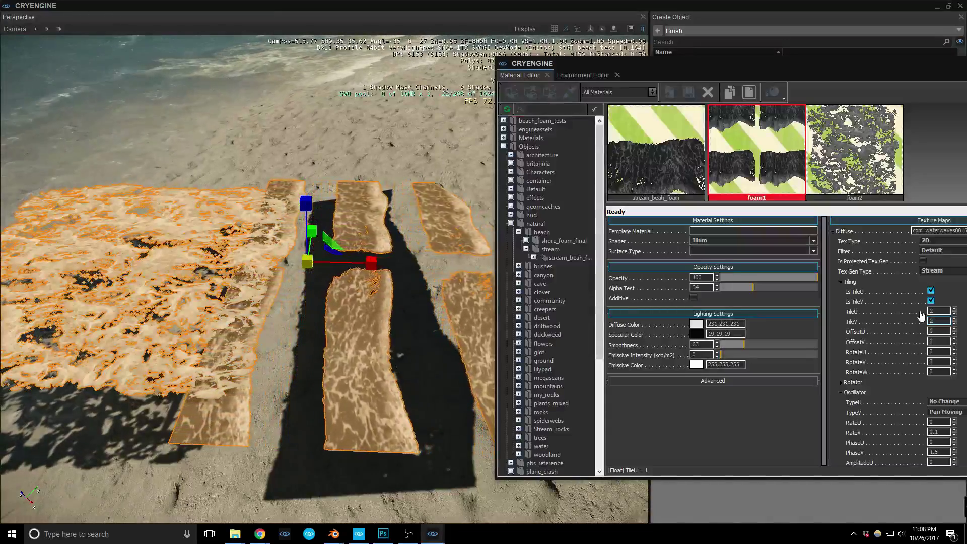
- Set both TileU and TileV of foam1's diffuse map to 0.5
drag(941, 311, 902, 320)
text(0.5)
key(Tab)
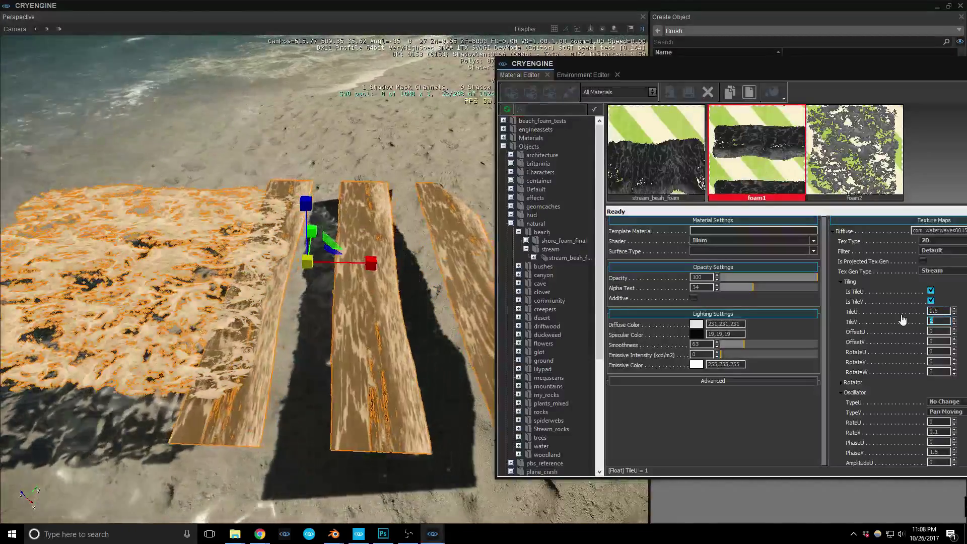
text(0.5)
key(Return)
mouse_move(346, 292)
right_down()
mouse_move(374, 307)
mouse_move(356, 276)
right_up()
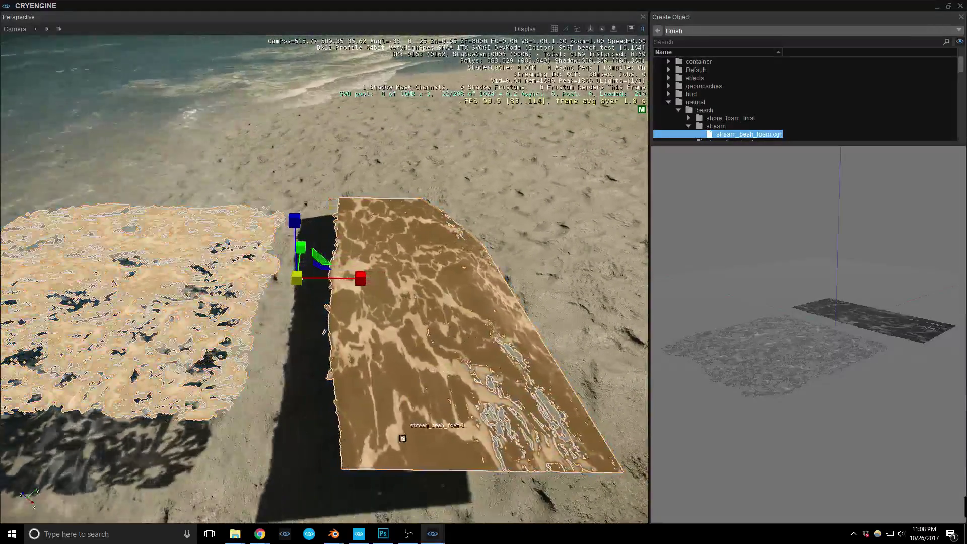
- Adjust the OffsetV of foam1's diffuse tiling to 0.5
mouse_move(451, 532)
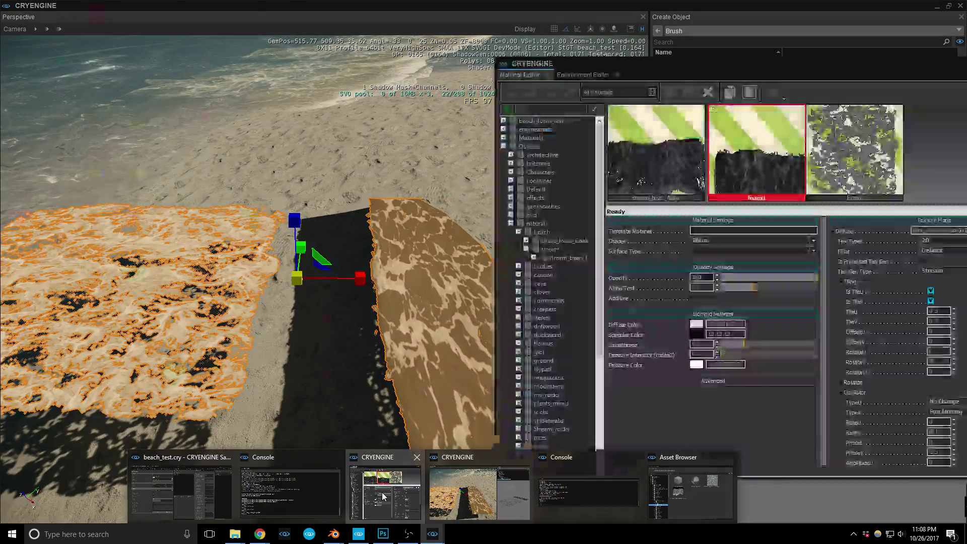
click(383, 496)
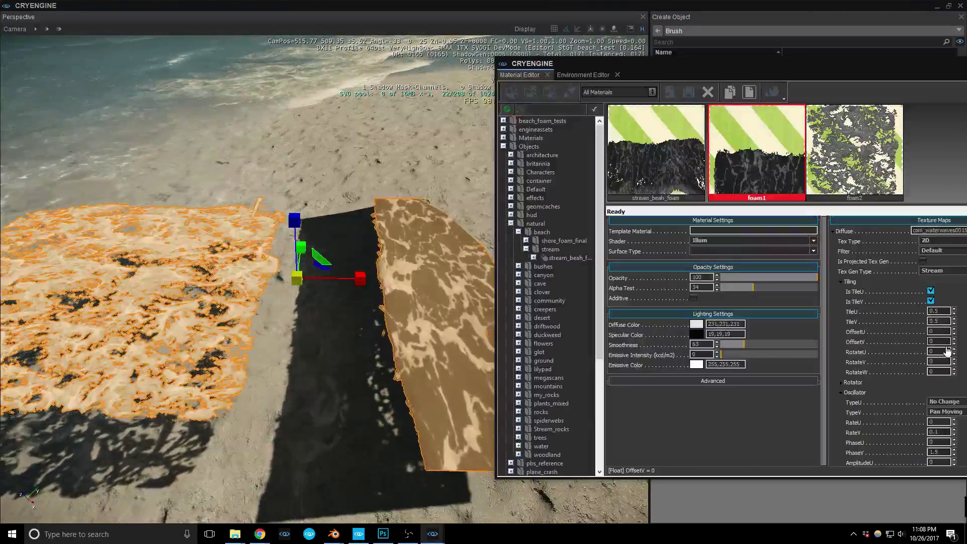
click(953, 345)
click(953, 344)
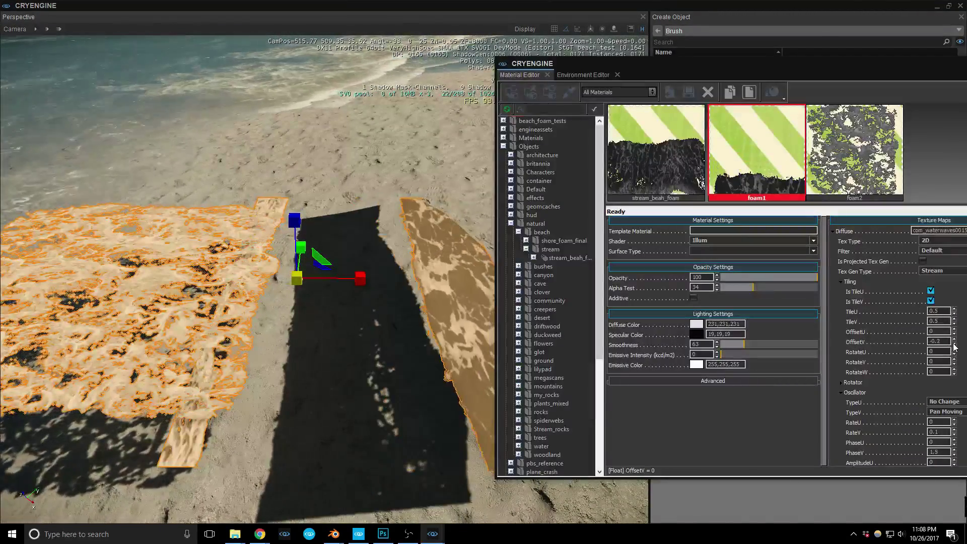
click(953, 339)
click(953, 339)
click(953, 339)
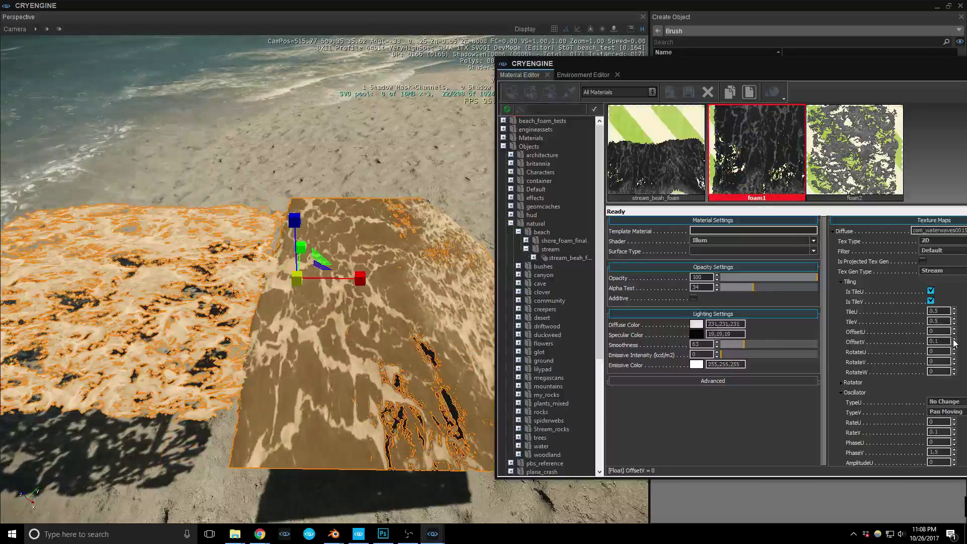
click(953, 340)
click(953, 339)
click(953, 339)
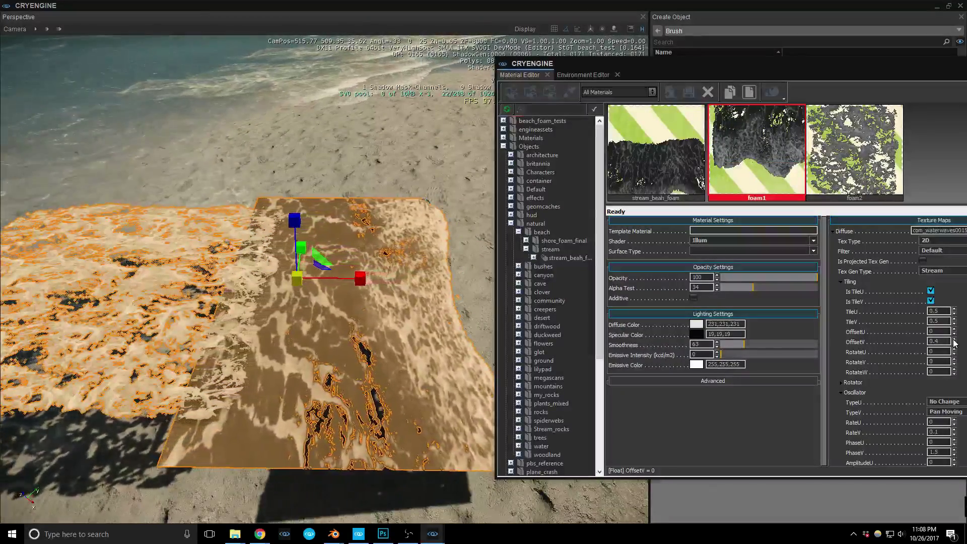
click(953, 339)
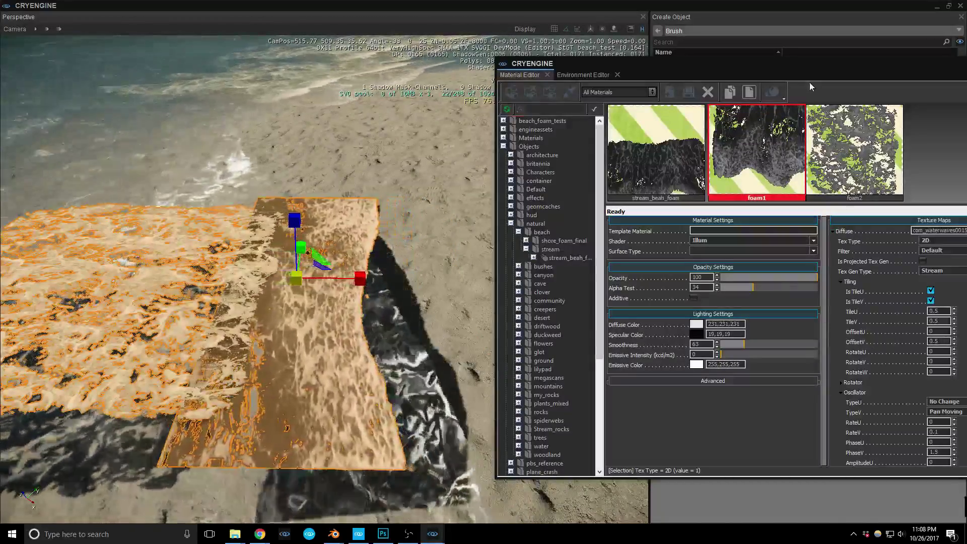
- Bring the whole Material Editor into view and select the foam2 submaterial of stream_beah_foam for editing
drag(793, 74, 596, 67)
click(651, 150)
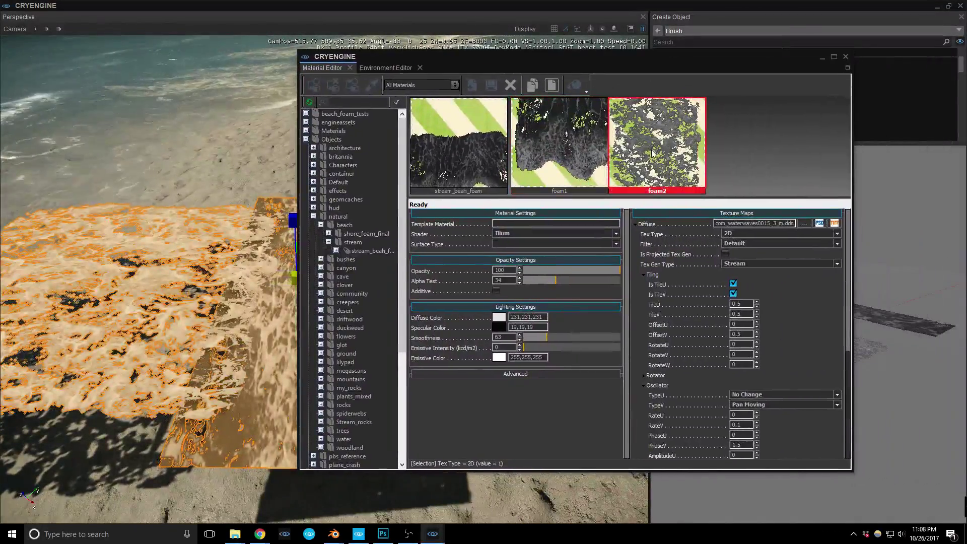
click(577, 152)
click(634, 148)
click(337, 253)
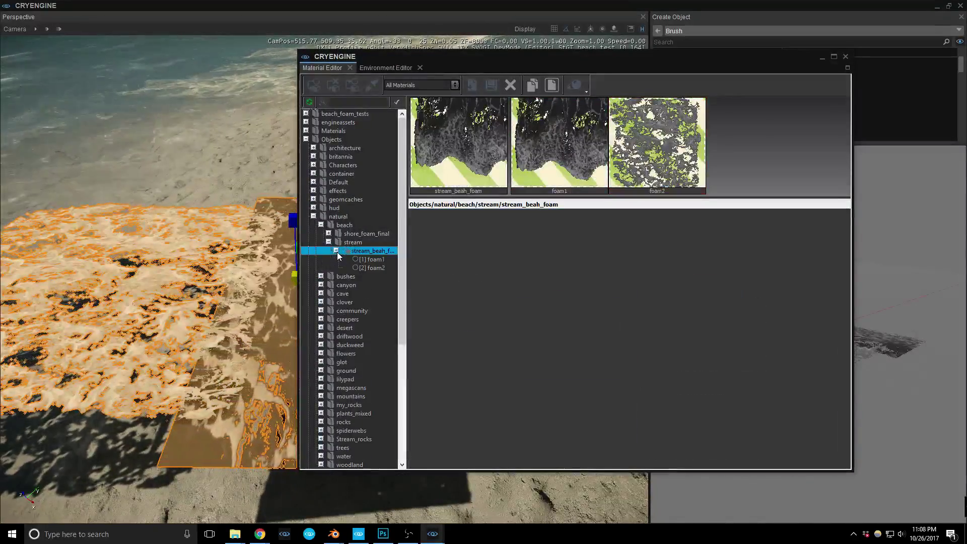
click(373, 269)
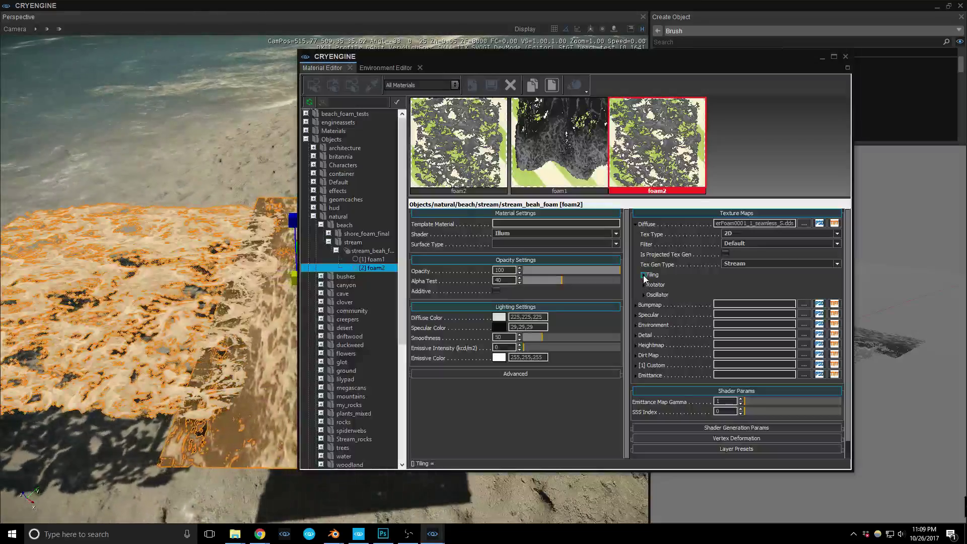
- Set foam2's diffuse oscillator to Pan Moving for TypeV, with RateV 0.2, PhaseV 1.5 and AmplitudeV -0.2
click(644, 295)
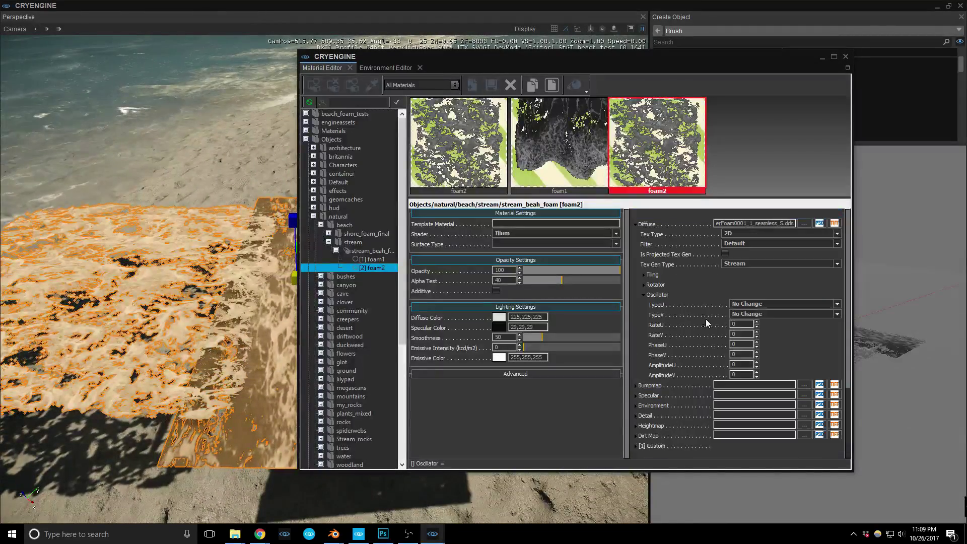
click(775, 313)
click(767, 349)
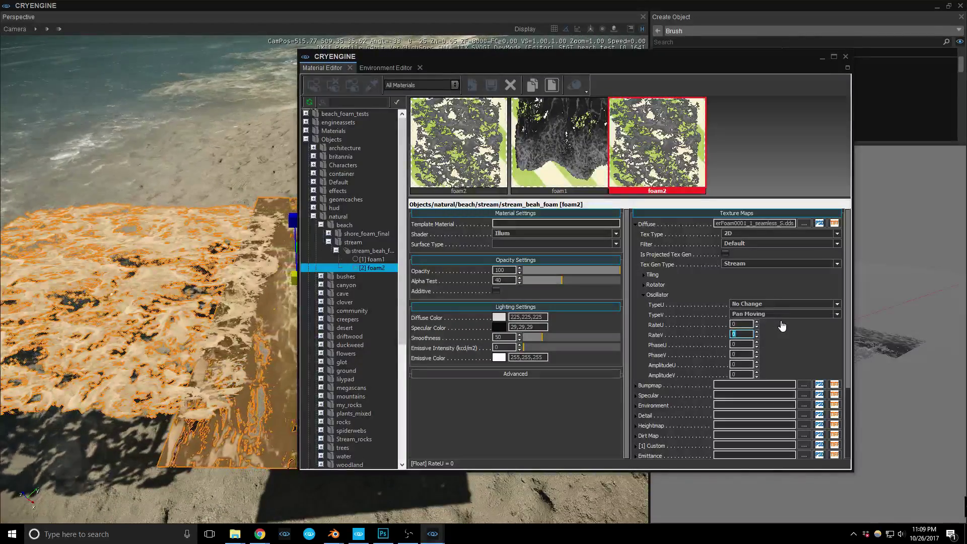
text(0.2)
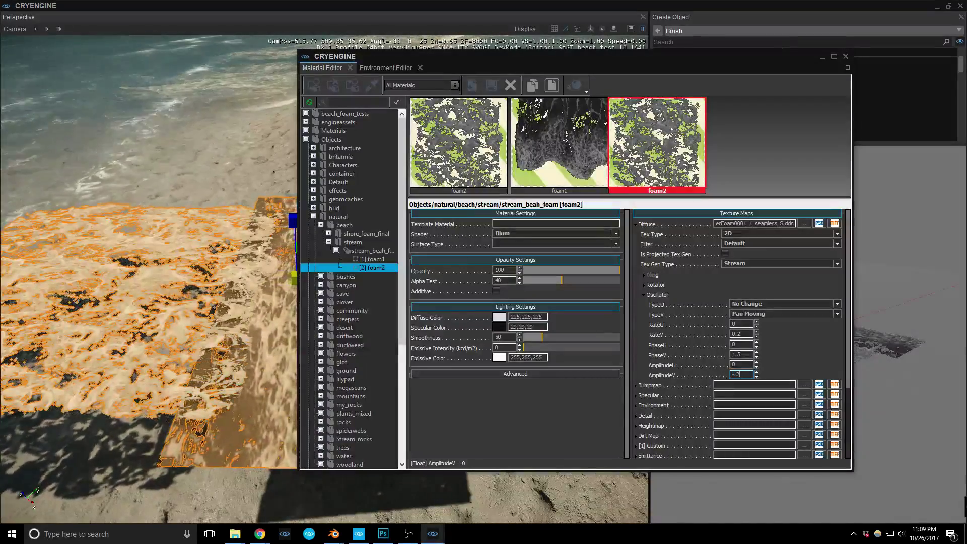
key(Return)
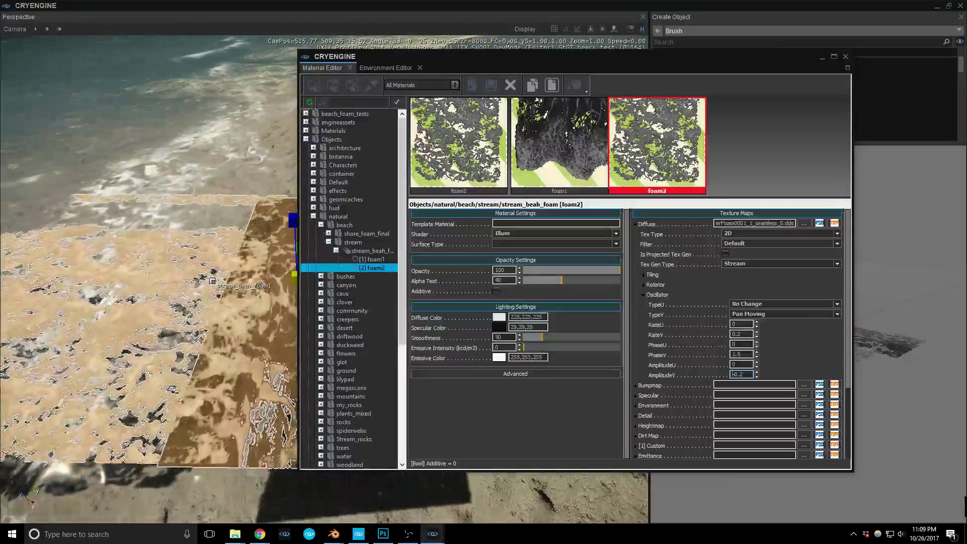
- Switch foam2's diffuse oscillation to the U direction: TypeV No Change and TypeU Pan Moving
click(779, 314)
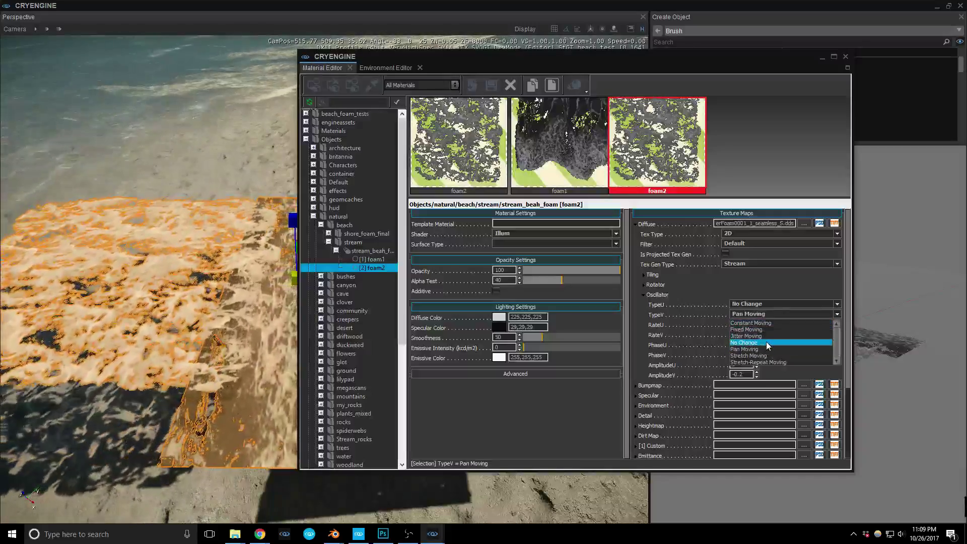
click(750, 343)
click(775, 304)
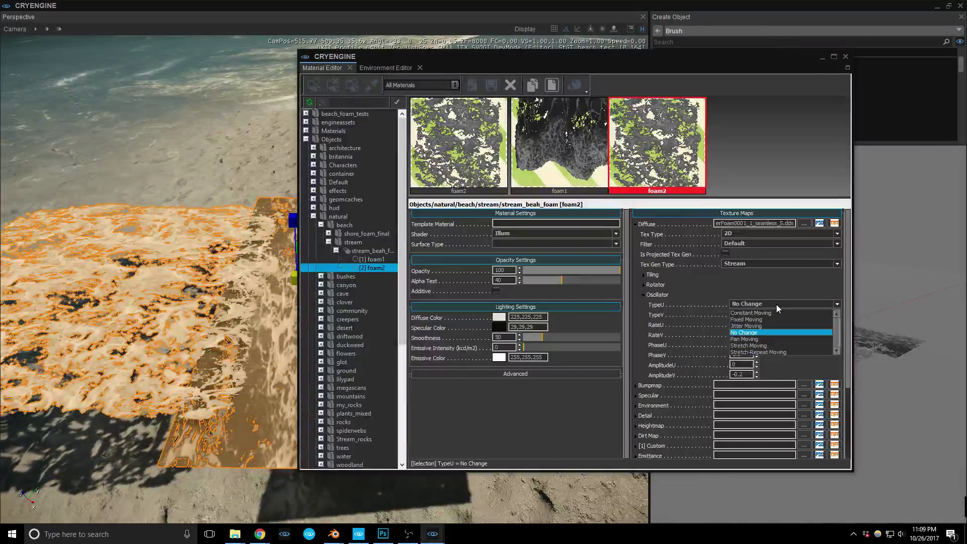
click(773, 336)
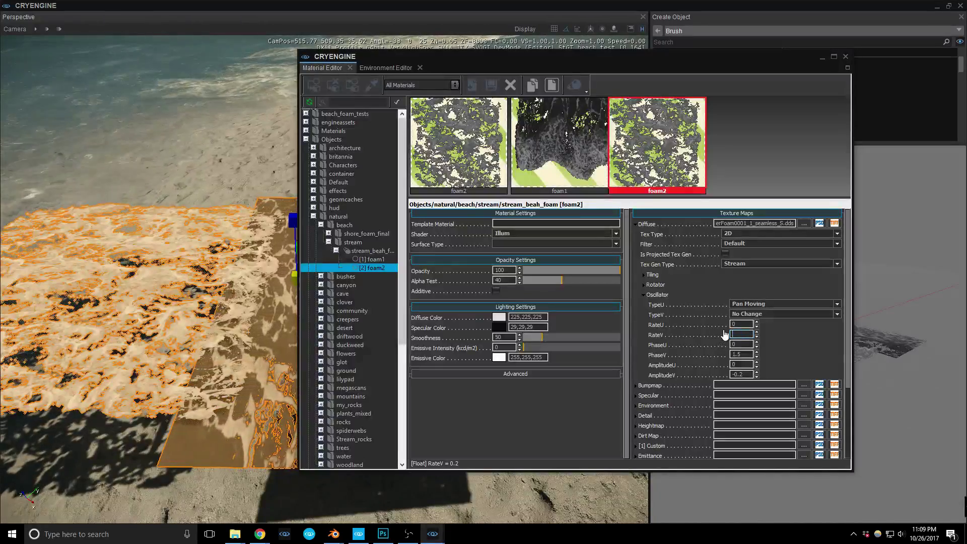
- Set foam2's diffuse oscillator to RateU 0.2, PhaseU 1.5 and AmplitudeU -0.2, with RateV, PhaseV and AmplitudeV at 0
drag(738, 323, 719, 371)
key(BackSpace)
text(1.5)
key(ctrl+x)
key(ctrl+v)
key(Return)
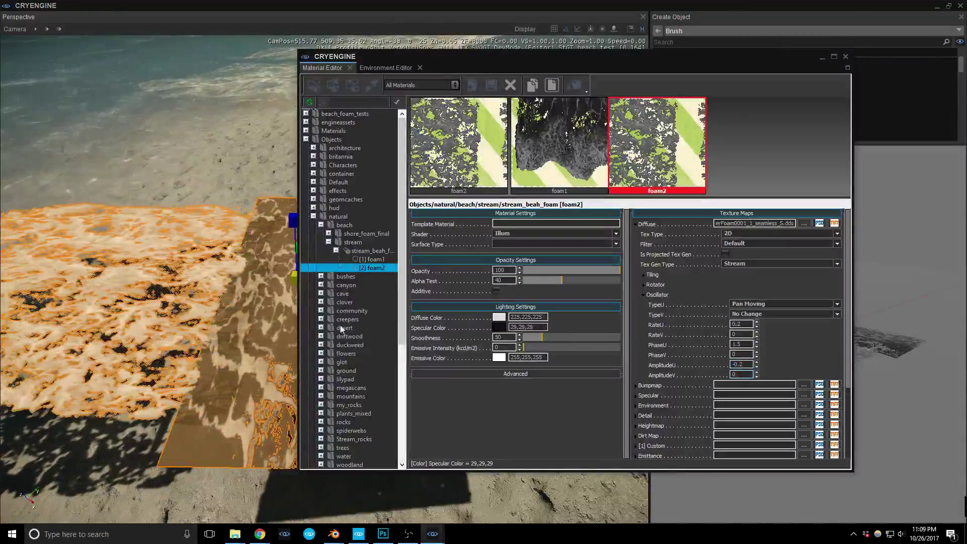
right_drag(239, 327, 202, 328)
right_drag(304, 301, 314, 301)
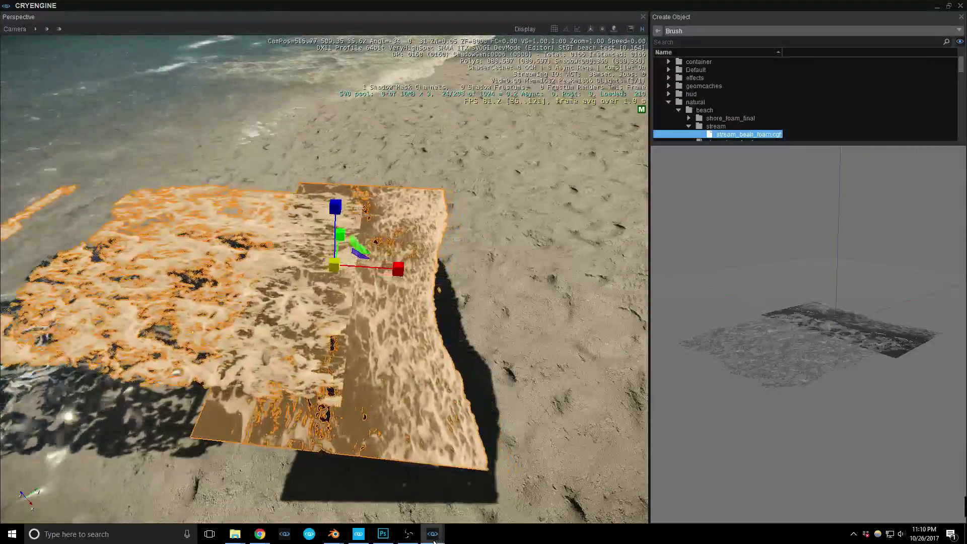
- Bring back the Material Editor, set foam2's vertex deformation type to Sin Wave and expand its parameters
mouse_move(433, 541)
mouse_move(396, 540)
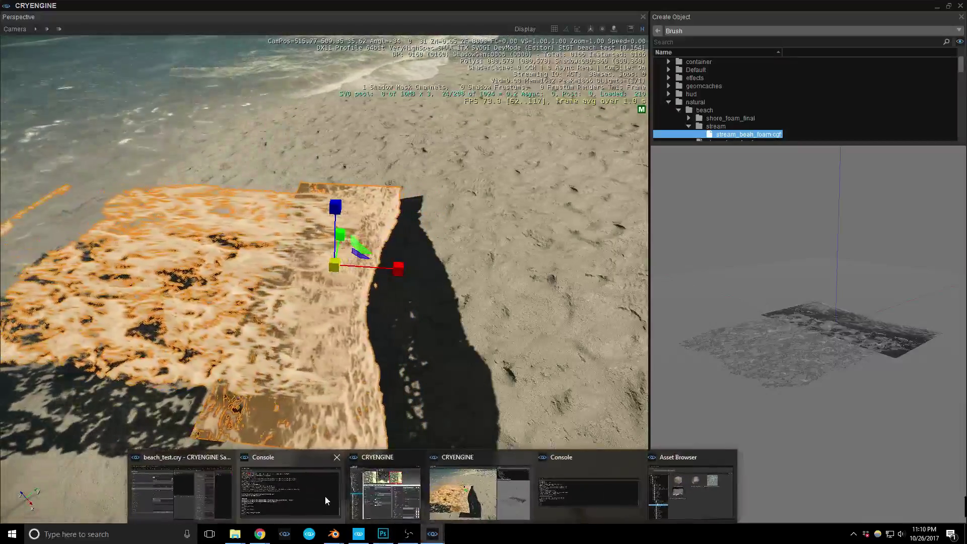
click(367, 497)
scroll(733, 347, down, 3)
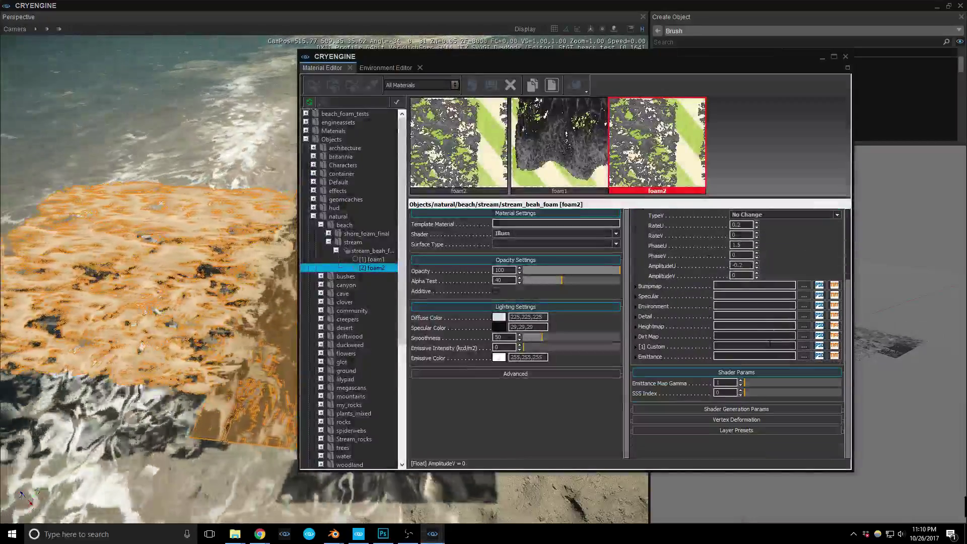
click(730, 419)
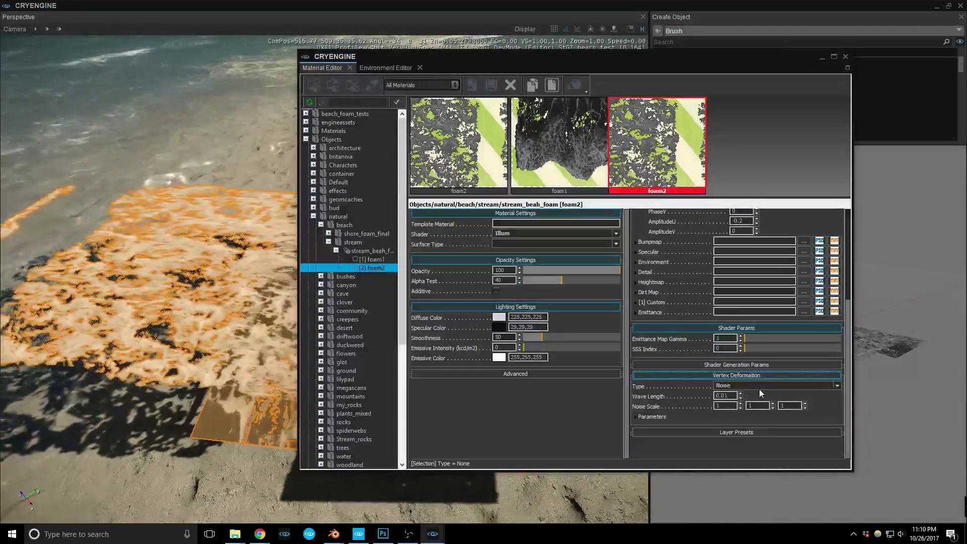
click(762, 386)
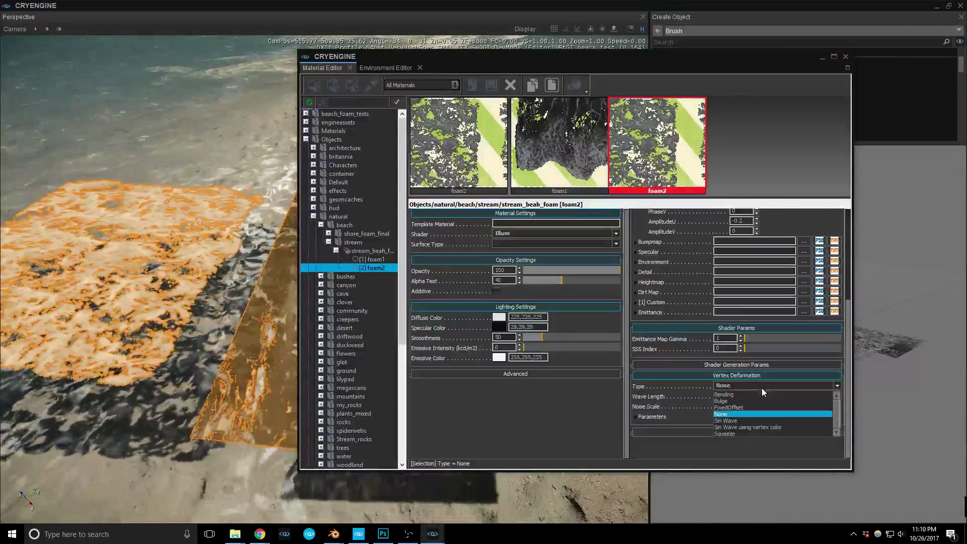
click(749, 420)
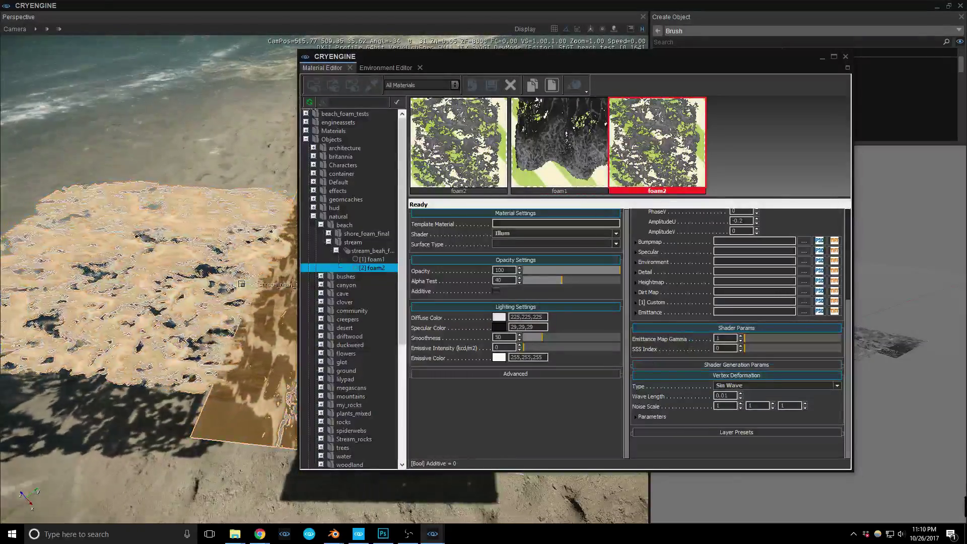
click(636, 417)
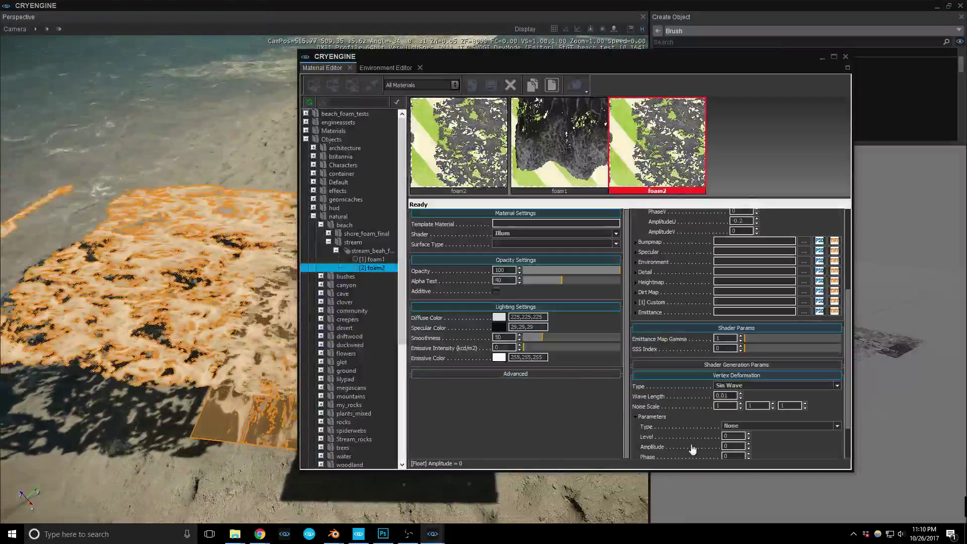
scroll(770, 434, down, 2)
- Try the Sin type in foam2's vertex deformation parameters with an Amplitude of 0.2, followed by 0.1
click(781, 382)
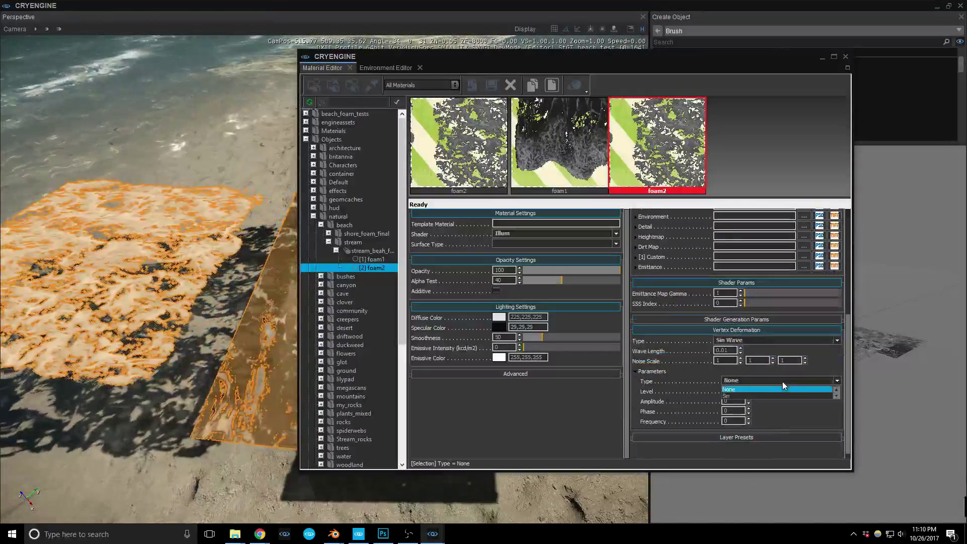
click(765, 394)
click(733, 401)
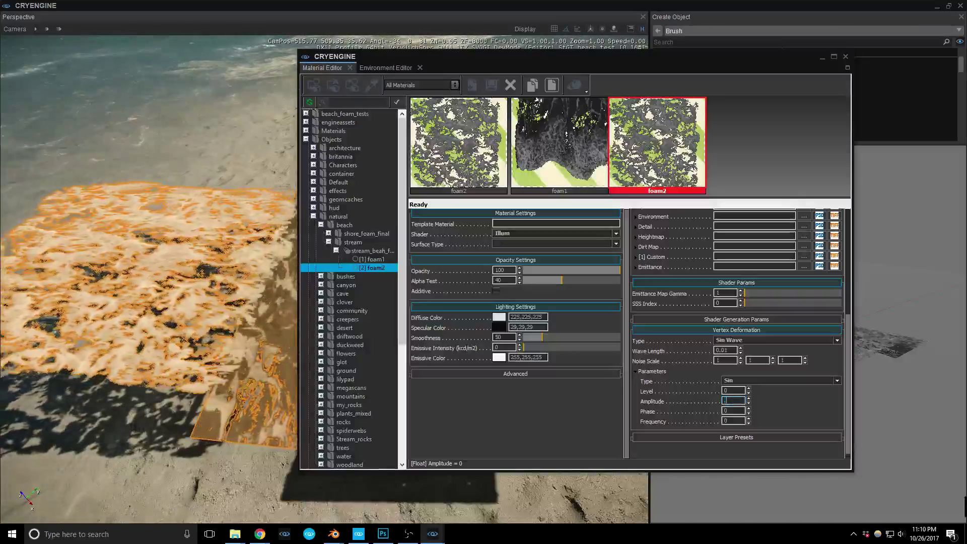
text(.2)
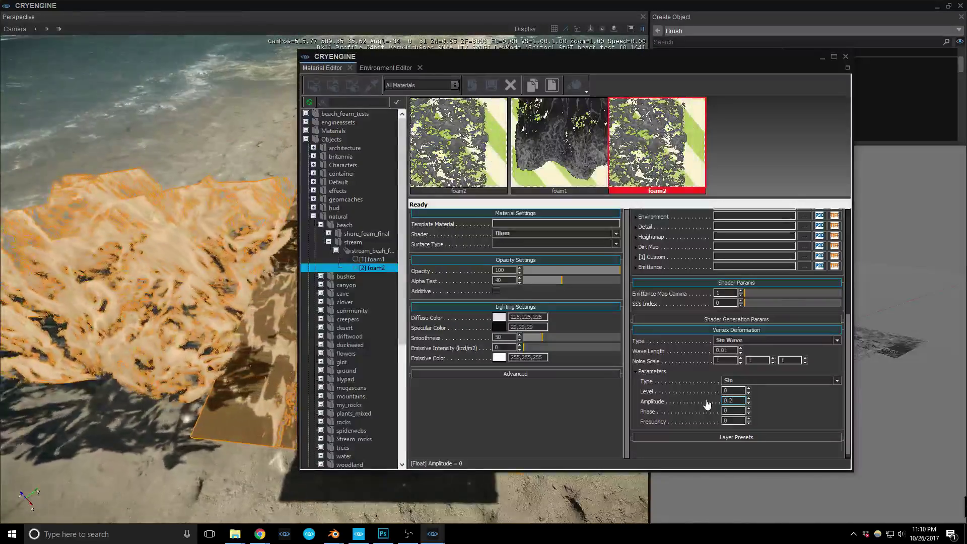
drag(733, 400, 719, 405)
text(0.1)
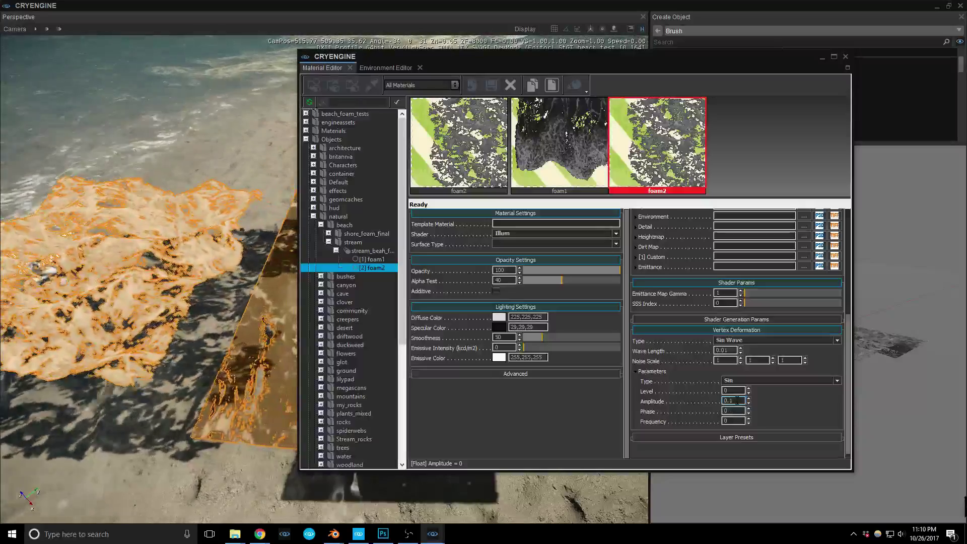
- Return foam2's deformation parameter Type to None, and try a Level of 0.1 before resetting it to 0
click(746, 381)
click(747, 387)
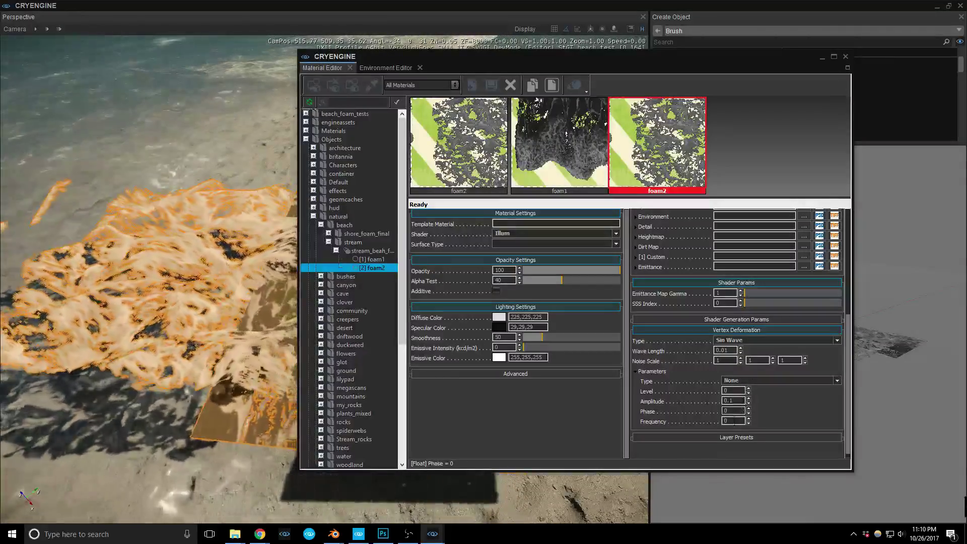
text(0.1)
key(Return)
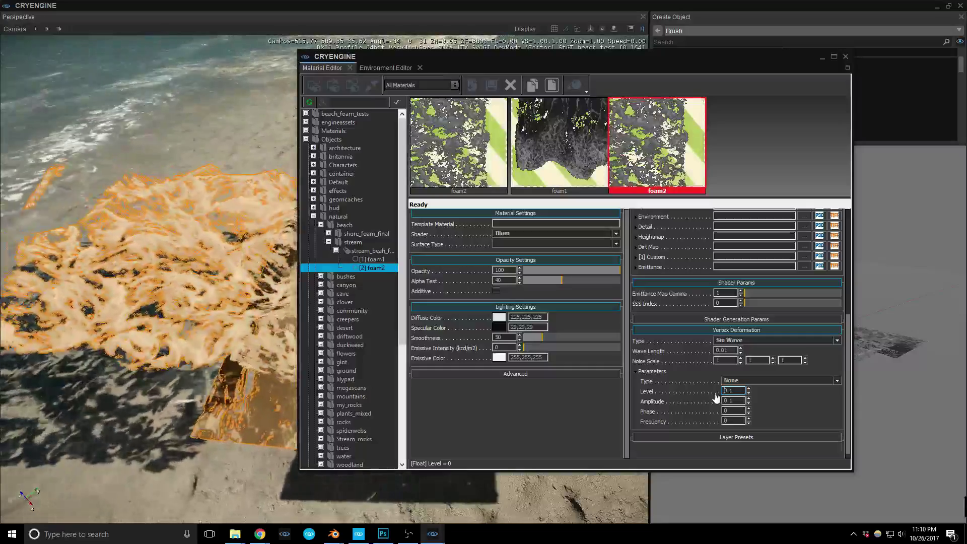
text(0)
key(Return)
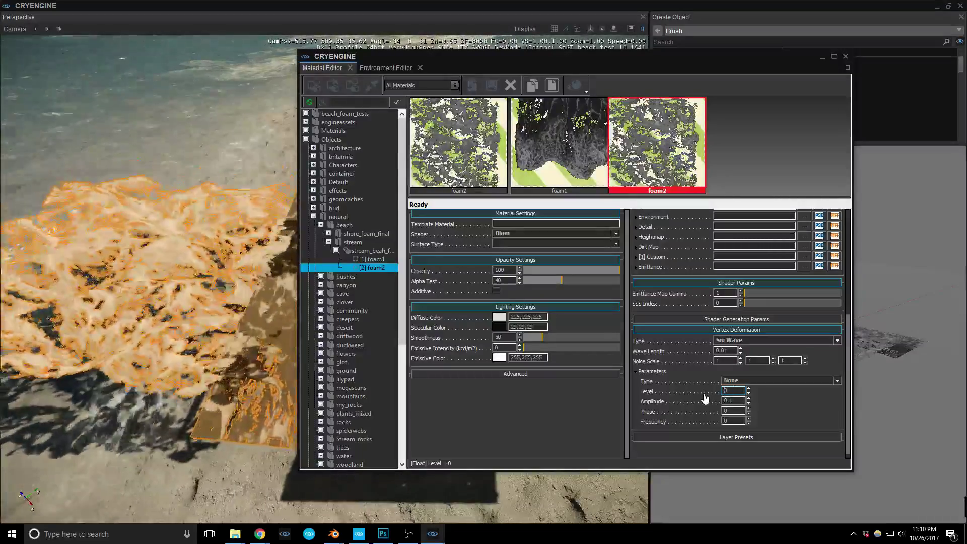
- Set the Amplitude of foam2's vertex deformation to 0.02
click(730, 401)
text(0)
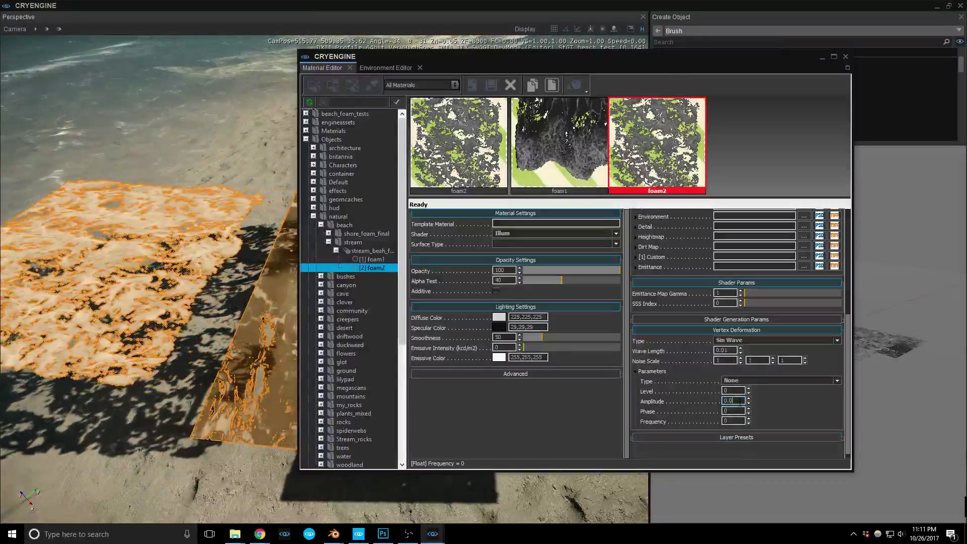
key(BackSpace)
text(2)
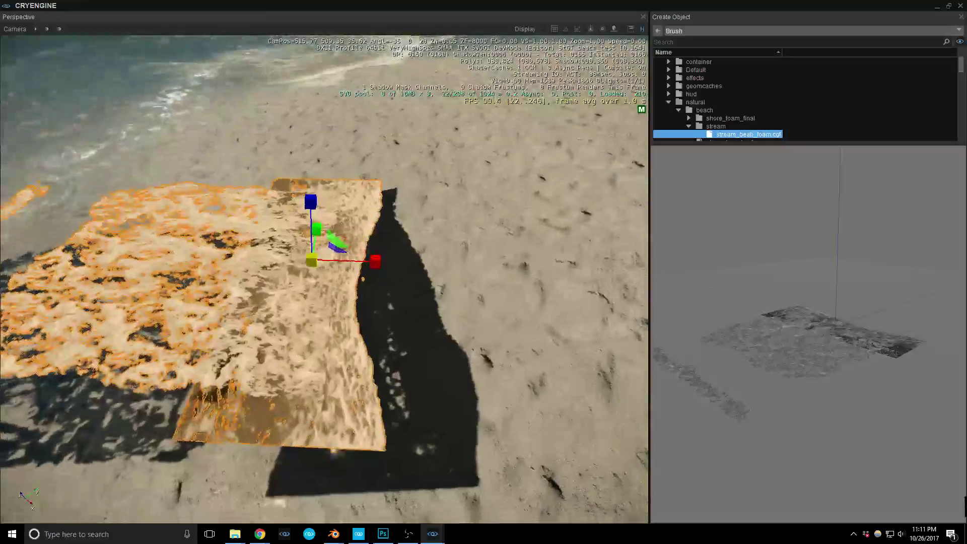
- Examine the foam mesh's wave deformation from several angles and deselect the mesh
key(w)
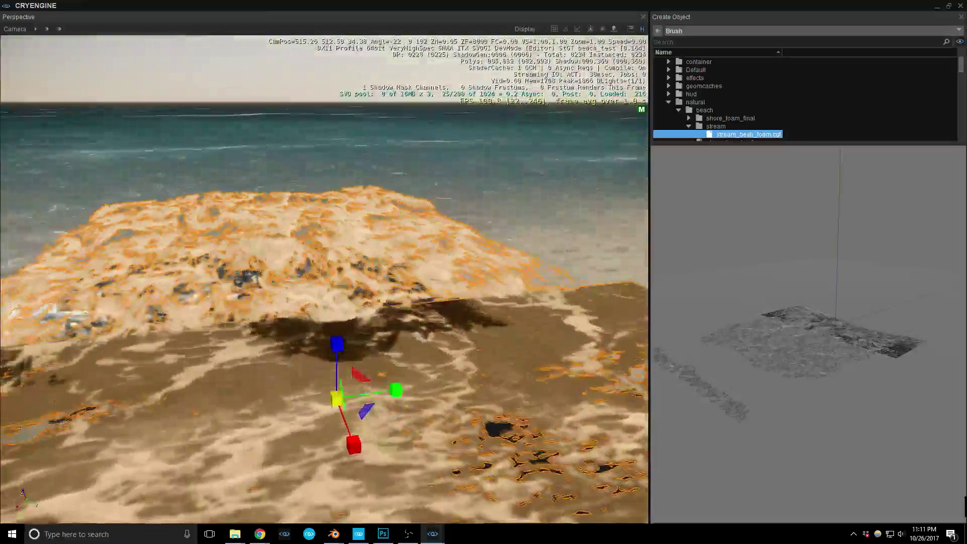
key(a)
key(a)
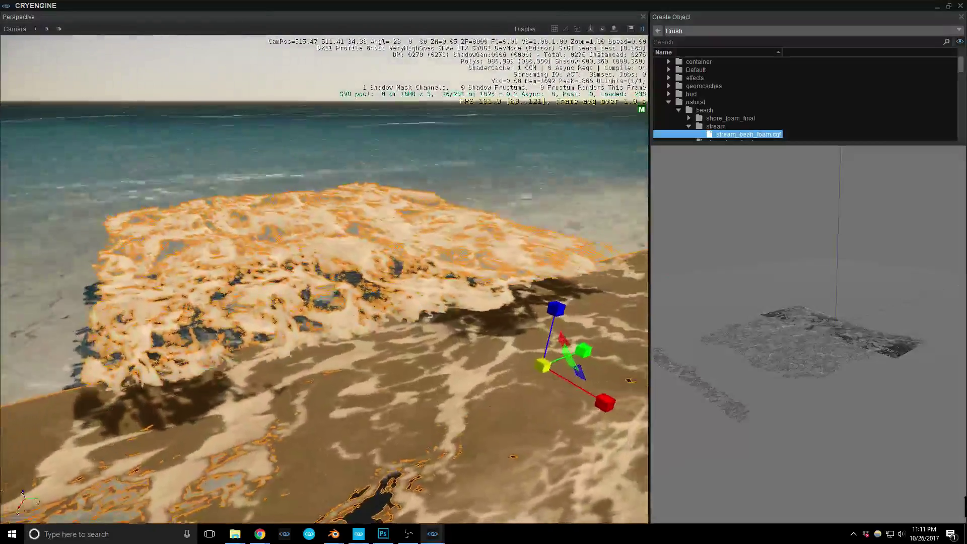
key(s)
right_drag(168, 303, 191, 305)
click(182, 303)
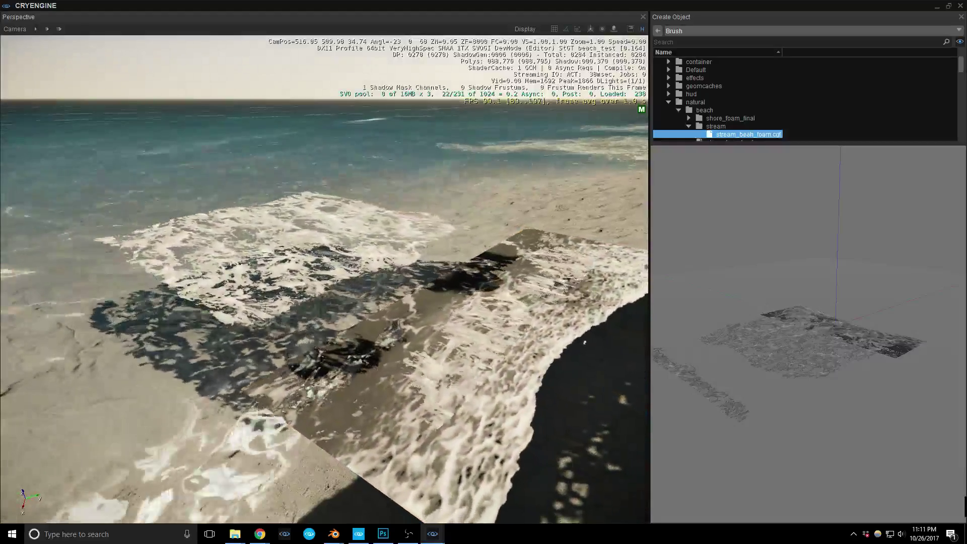
right_drag(250, 412, 253, 413)
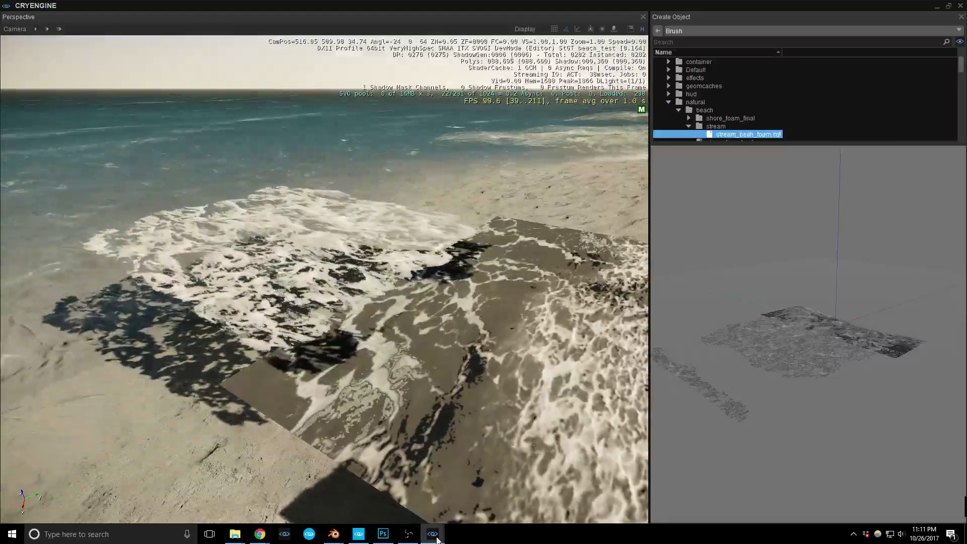
- Select the foam1 submaterial and set its vertex deformation parameters to Type Sin with an Amplitude of 0.02
mouse_move(433, 533)
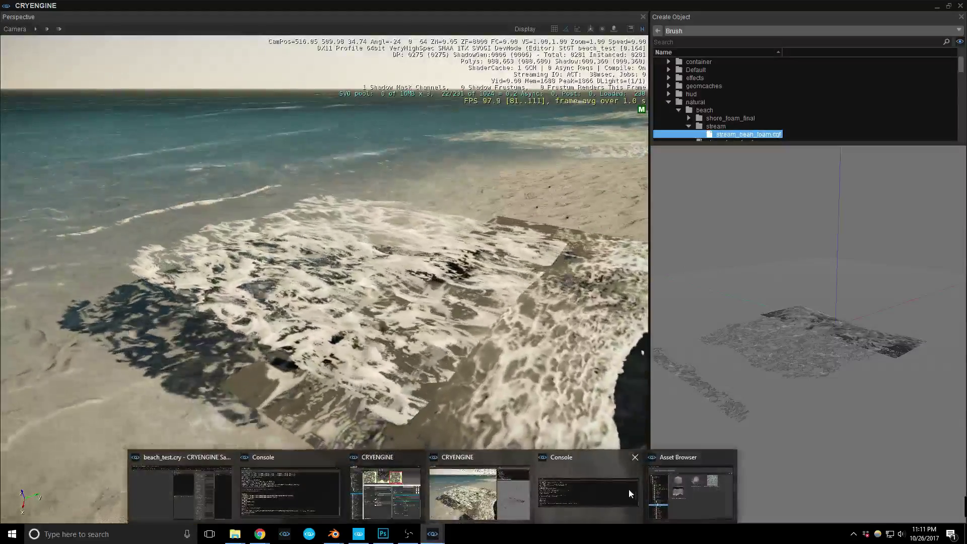
click(397, 483)
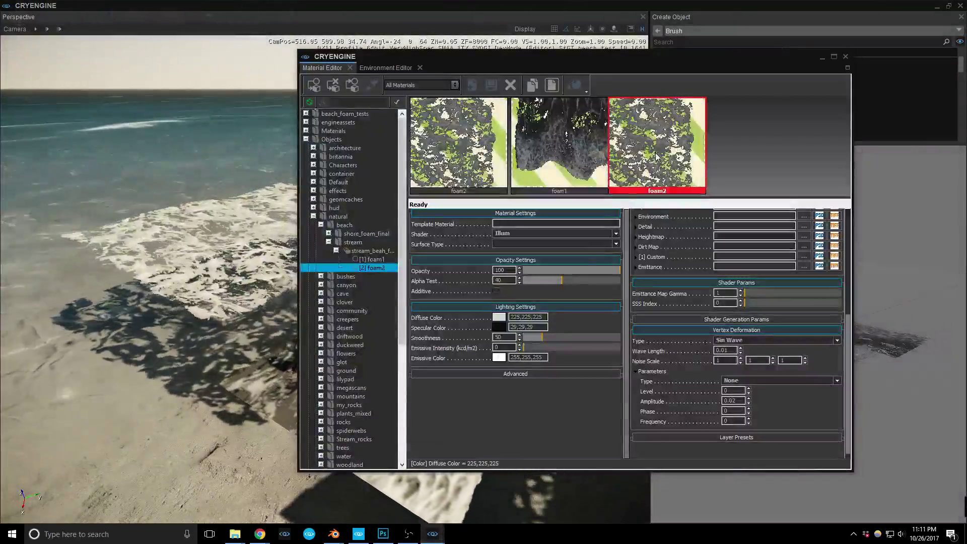
click(564, 147)
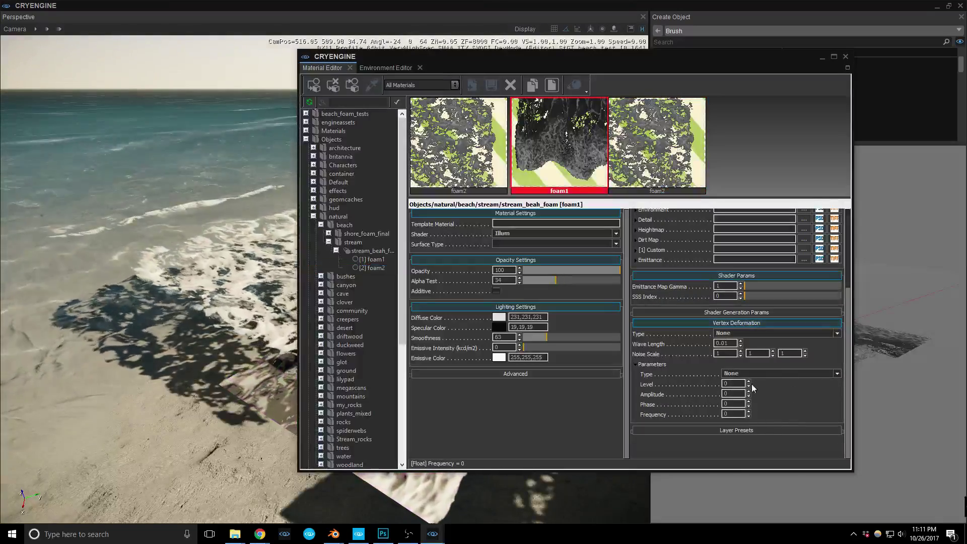
click(763, 374)
click(747, 388)
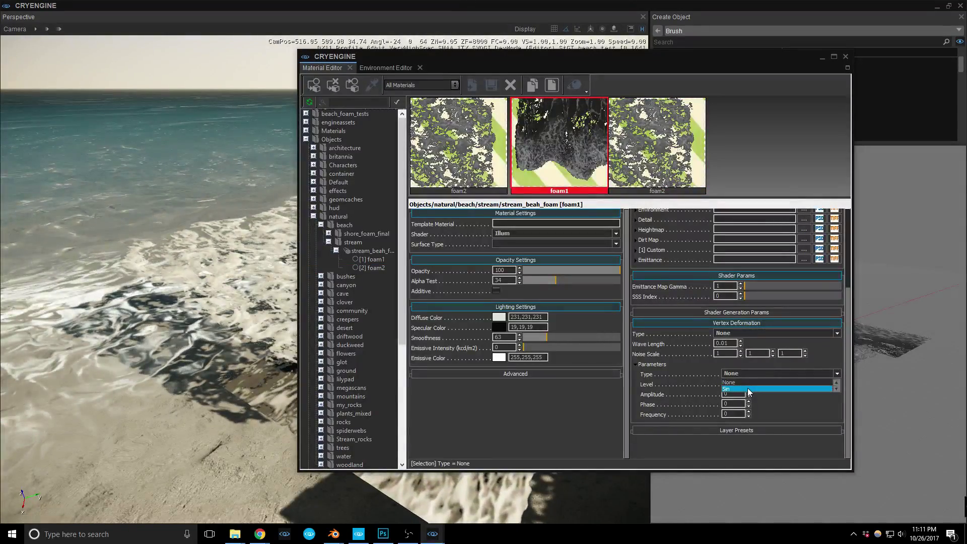
click(734, 392)
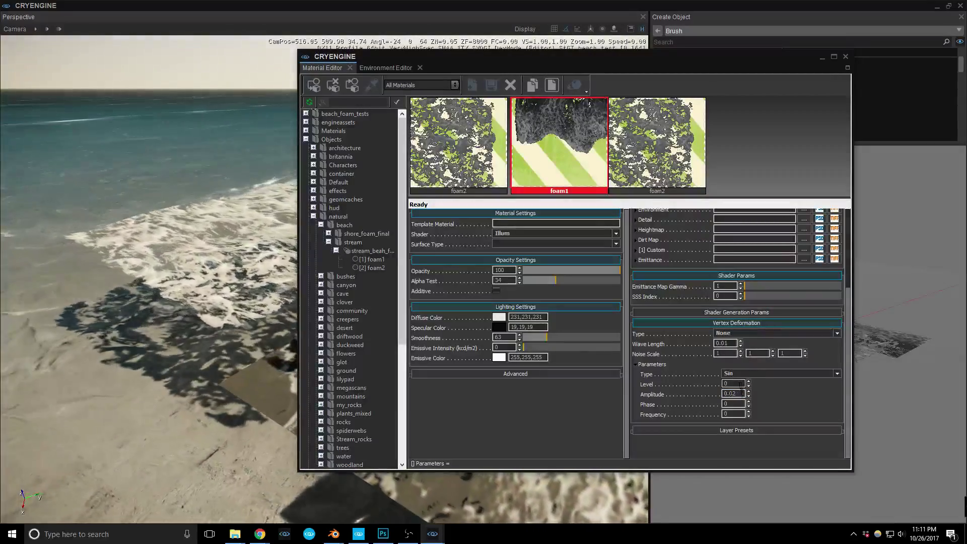
- Move the Material Editor clear of the foam, compare foam2 with foam1, and open foam1's main vertex deformation Type options
drag(579, 61, 648, 81)
click(702, 168)
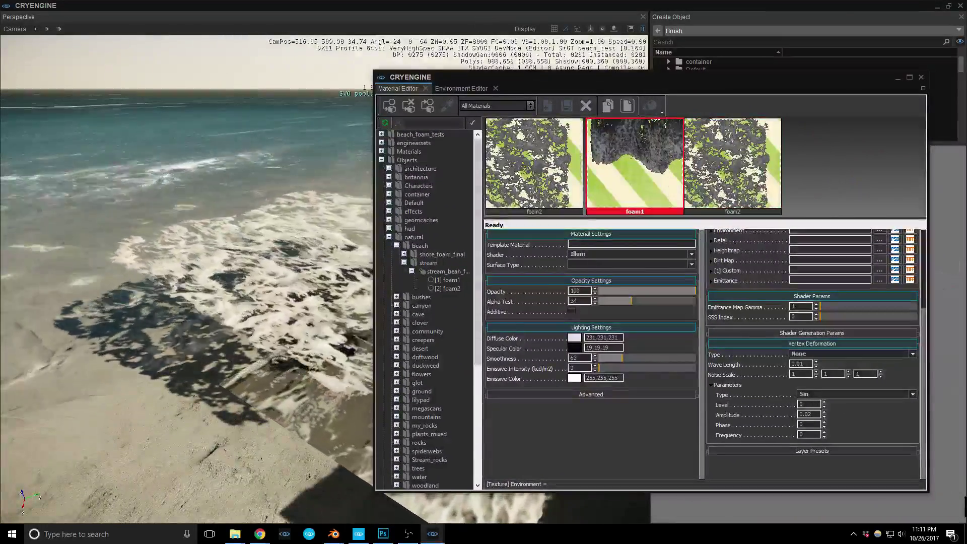
click(452, 288)
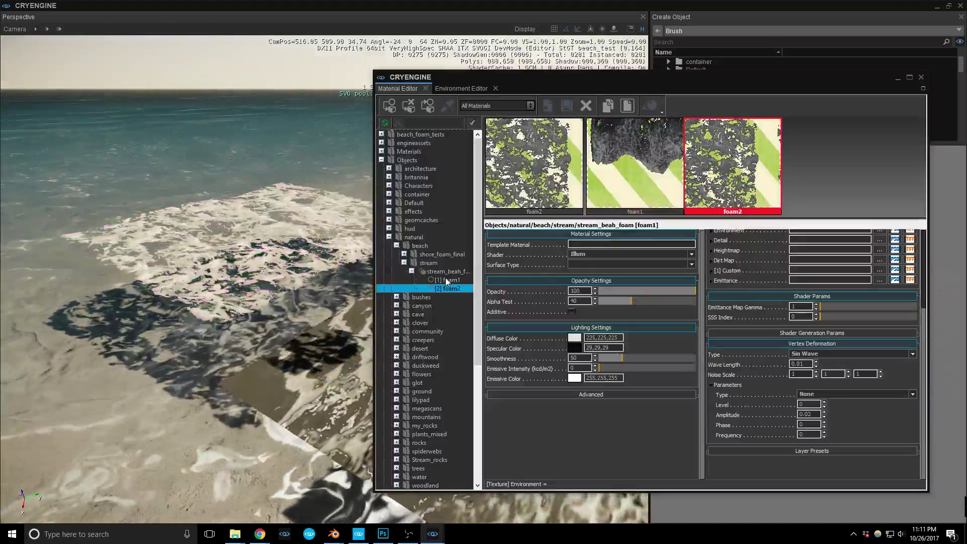
click(447, 280)
click(451, 290)
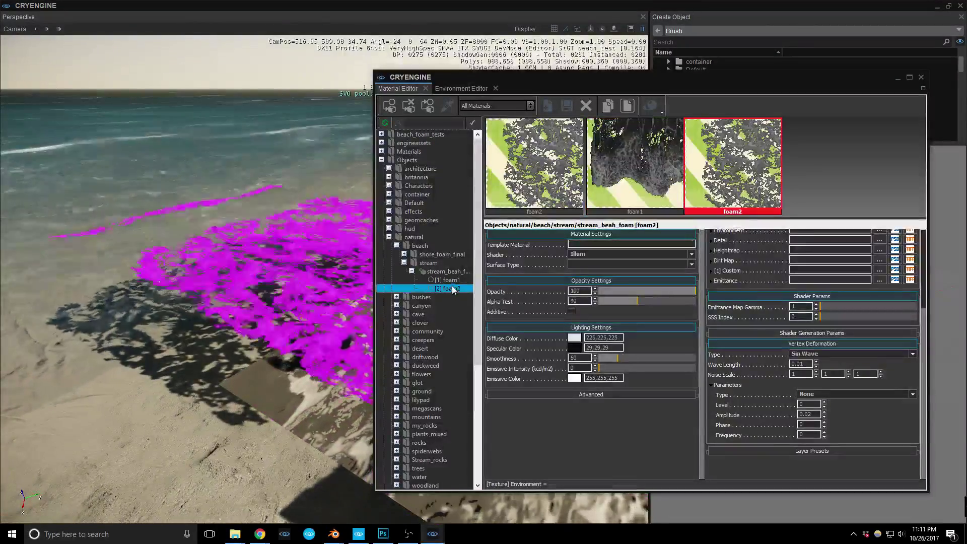
click(453, 280)
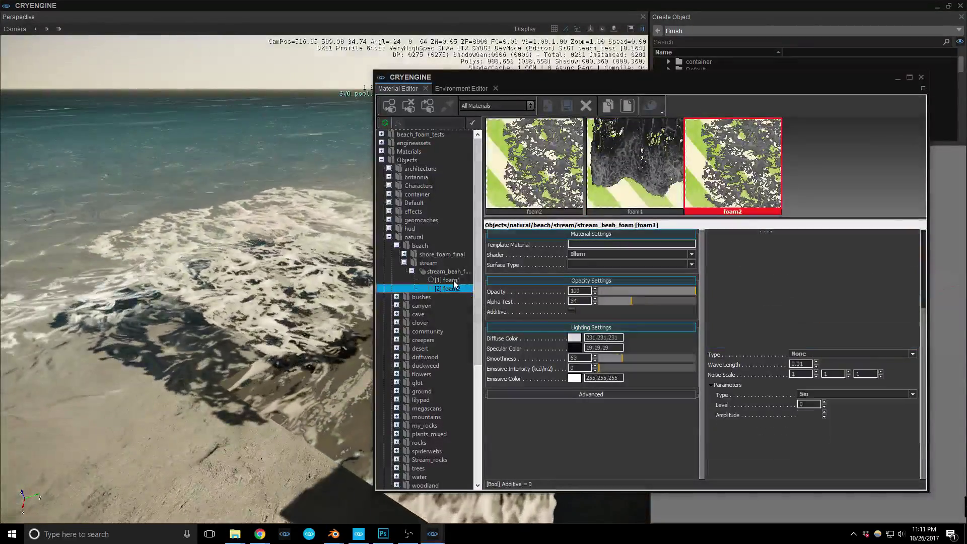
click(835, 356)
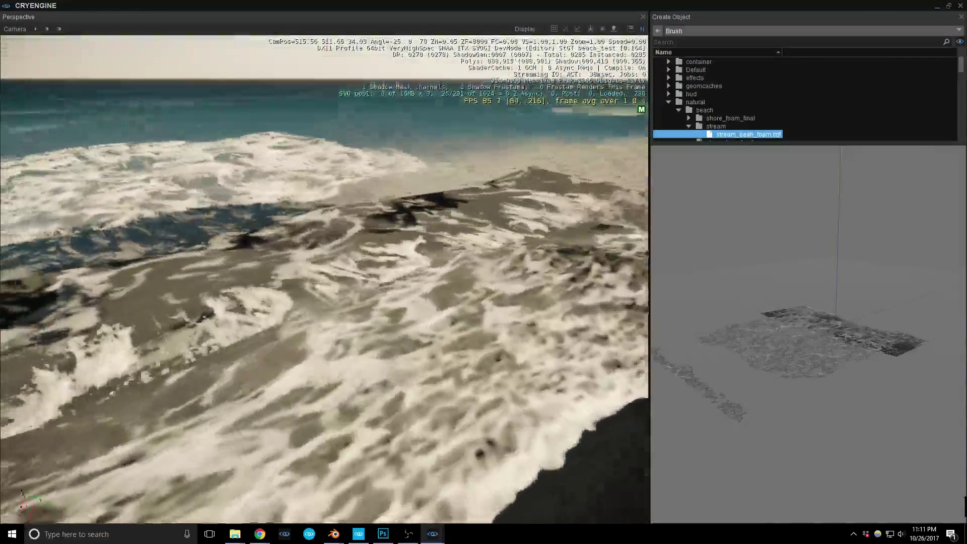
- Examine the movement and shoreline edge of the whole foam mesh from close up and from farther away
key(s)
right_drag(324, 280, 322, 252)
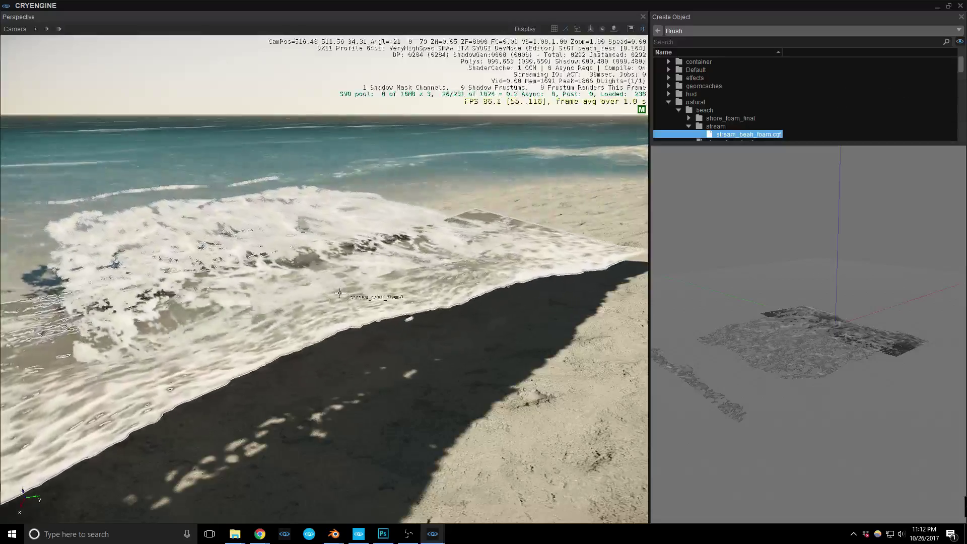
mouse_move(266, 342)
right_down()
mouse_move(330, 372)
mouse_move(418, 391)
right_up()
scroll(330, 373, down, 3)
middle_drag(366, 380, 474, 390)
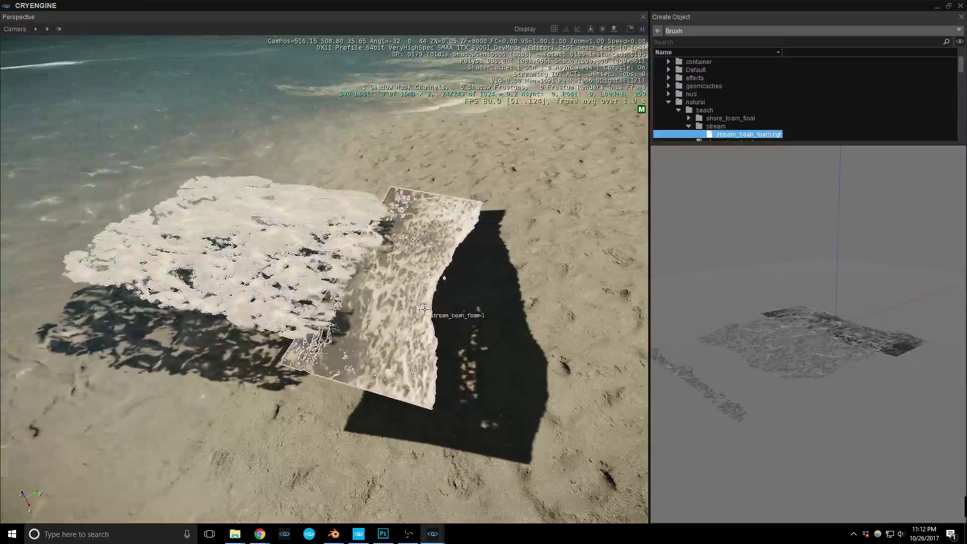
mouse_move(454, 301)
right_down()
mouse_move(434, 311)
mouse_move(446, 301)
right_up()
scroll(439, 301, up, 3)
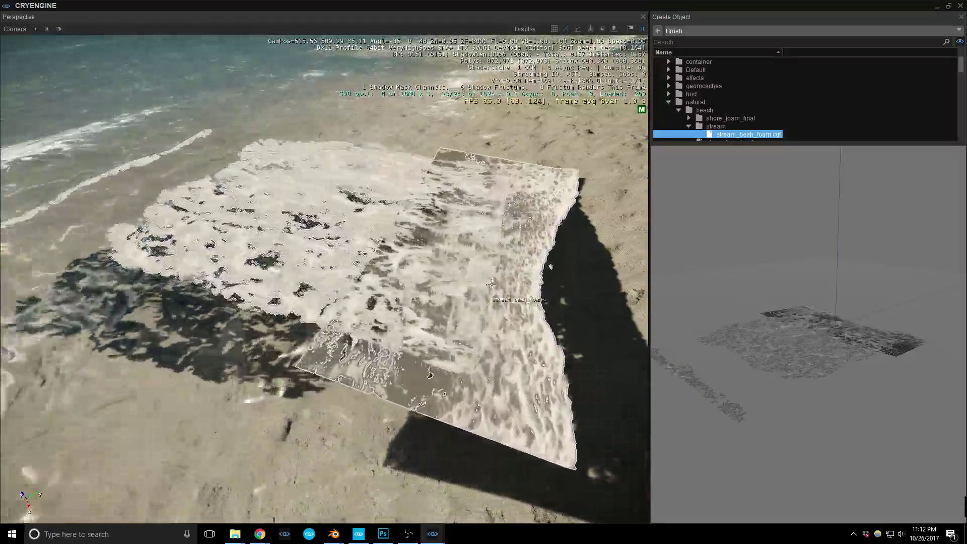
- Switch to Photoshop with the TexturesCom_WaterWaves0015_3_M.jpg foam texture document
click(383, 533)
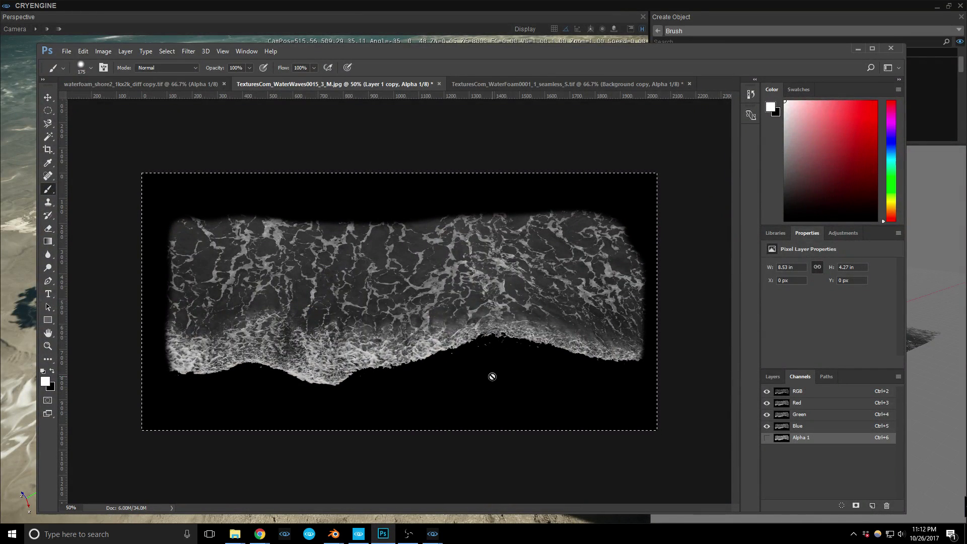